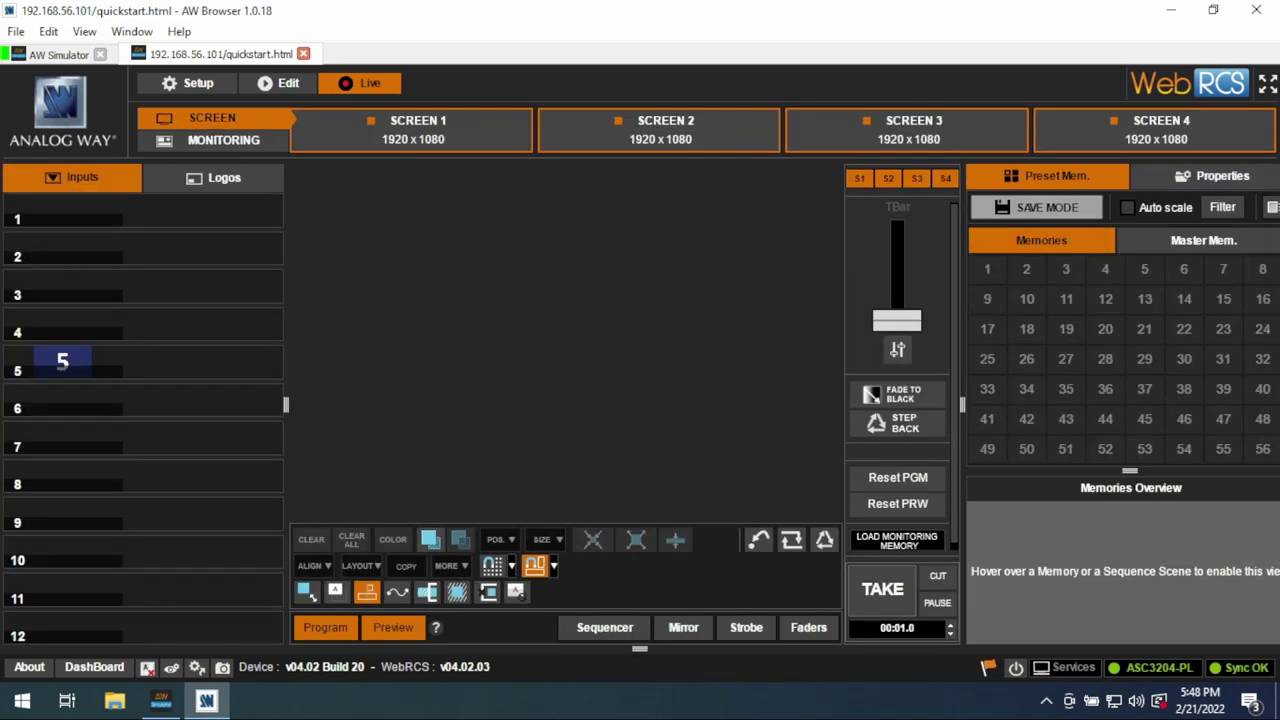
# Zoom the interface out one level and compare the screen layouts in Edit and Live modes.
pyautogui.click(84, 31)
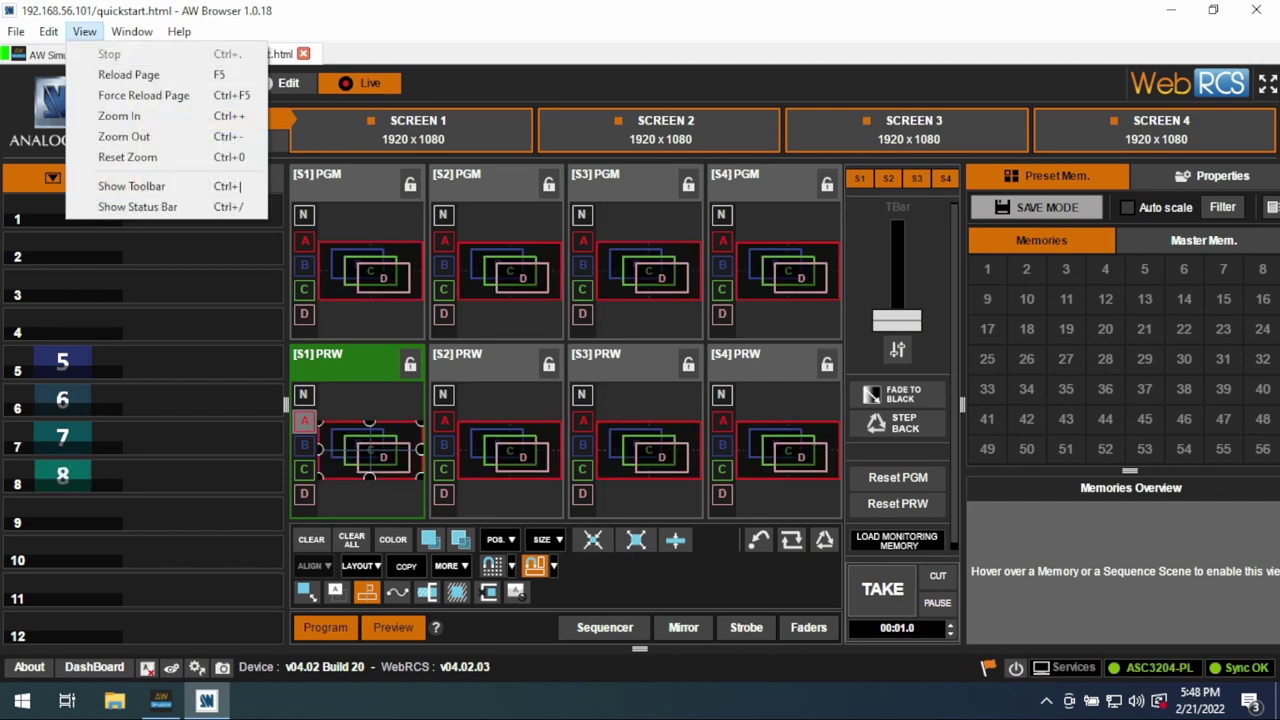
pyautogui.click(124, 136)
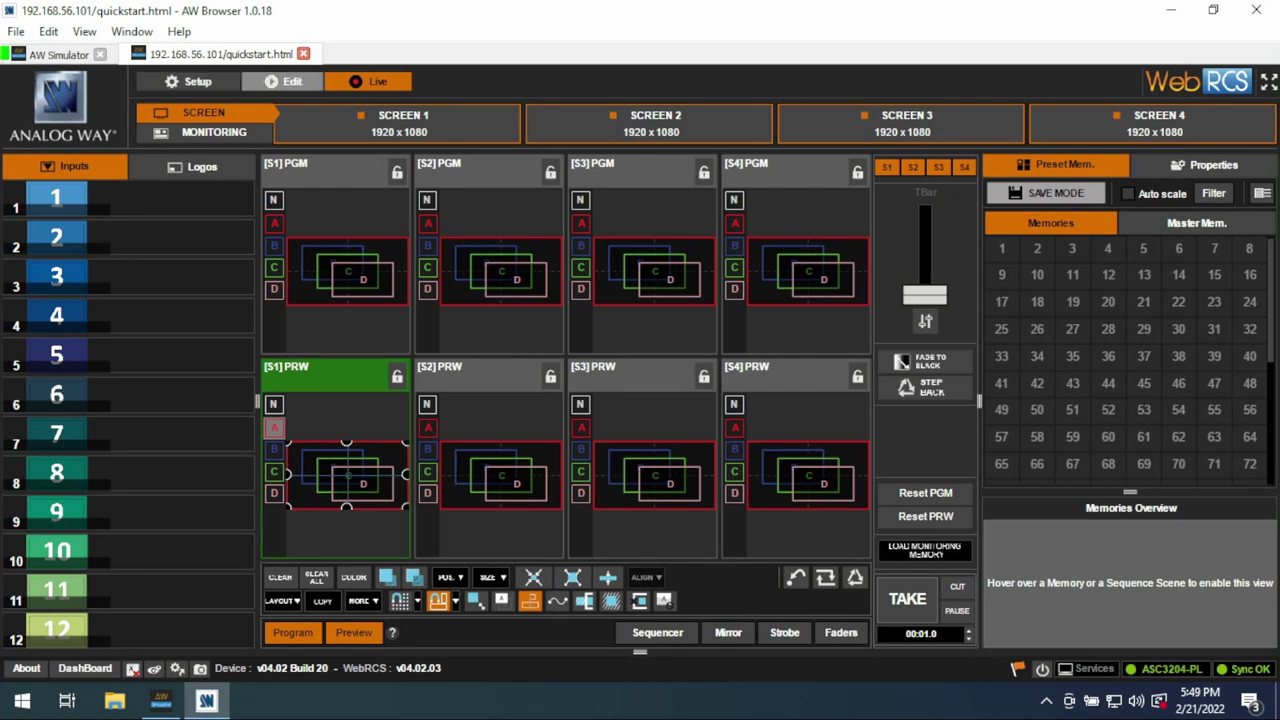
pyautogui.click(282, 81)
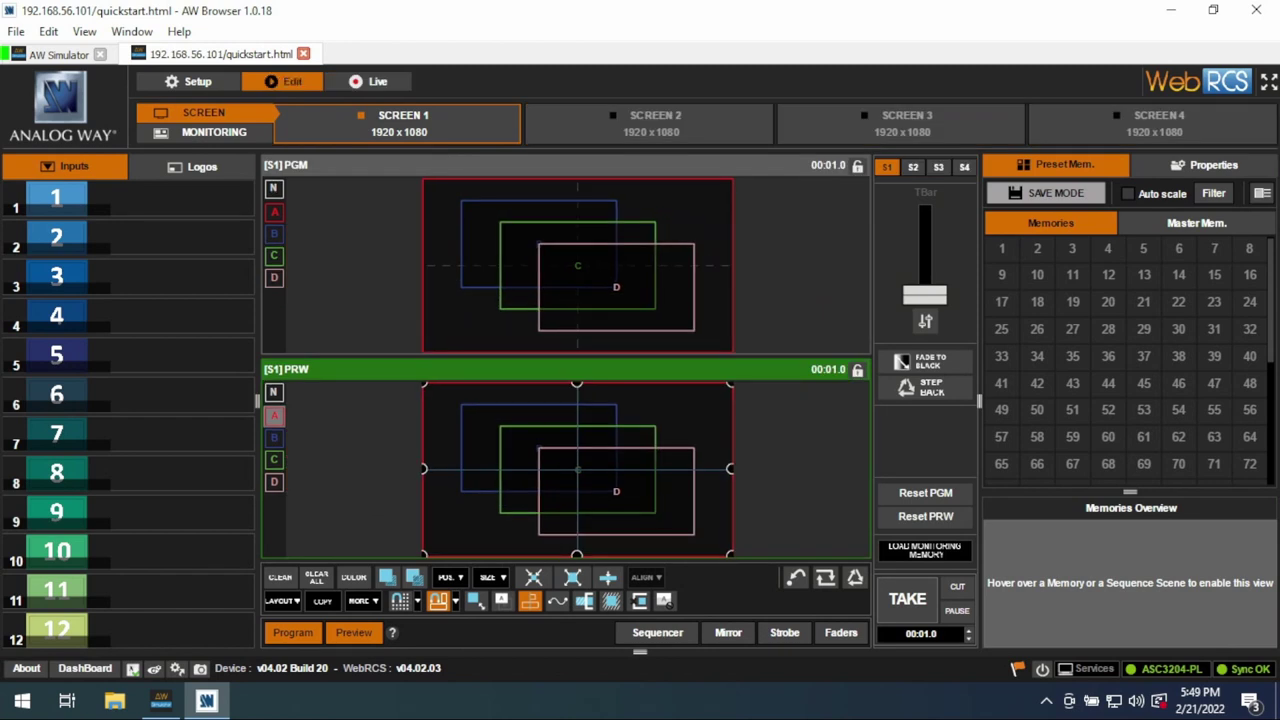
pyautogui.click(367, 81)
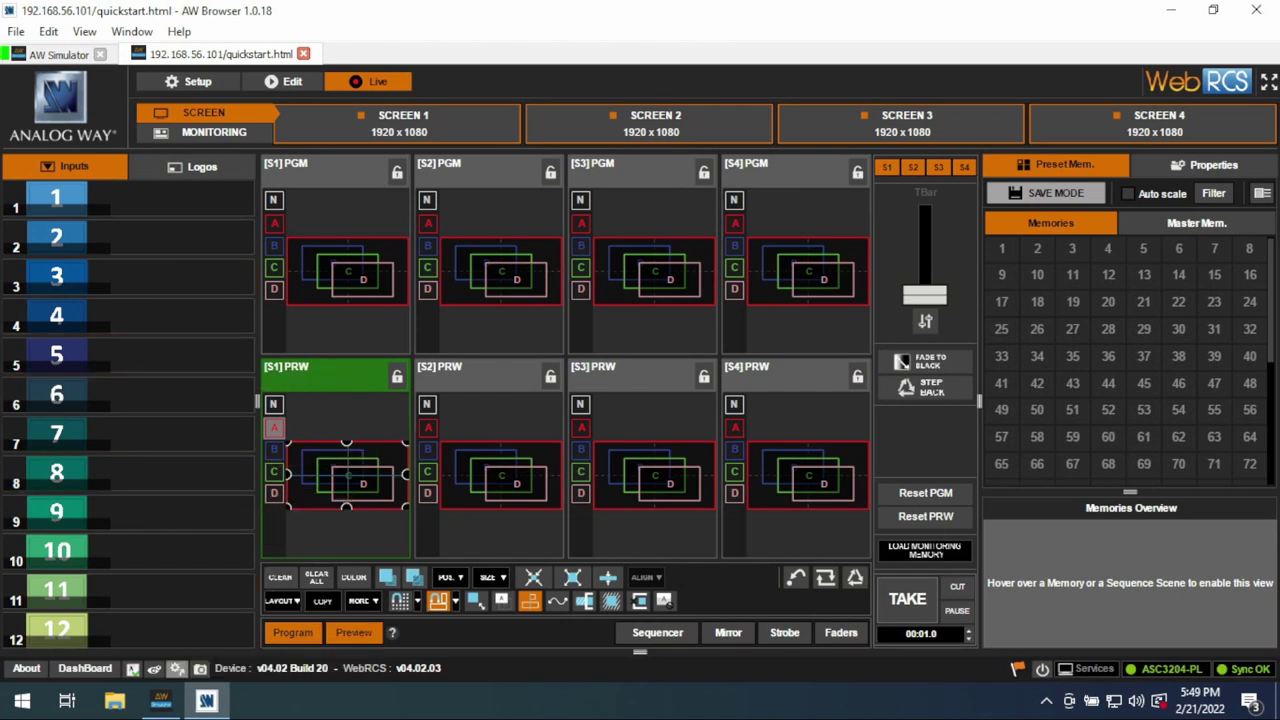
# Disable HDCP for all inputs, outputs and monitoring in QuickSetup.
pyautogui.click(177, 668)
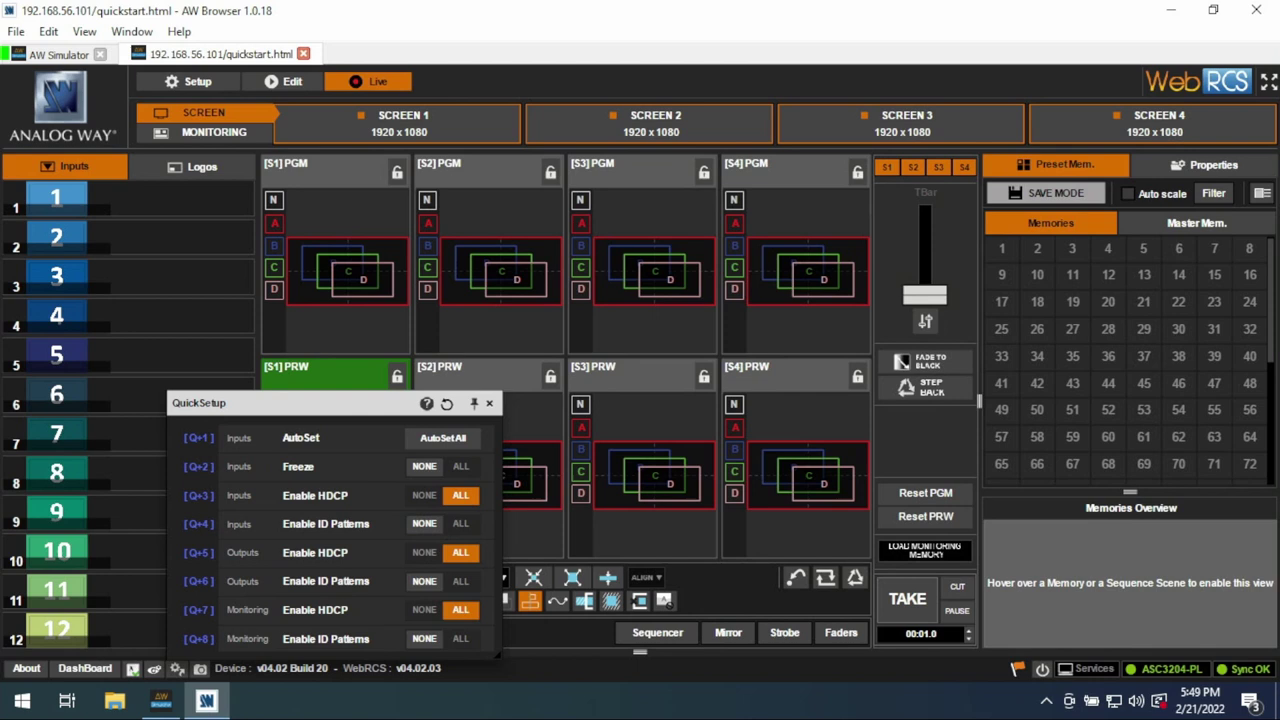
pyautogui.click(424, 495)
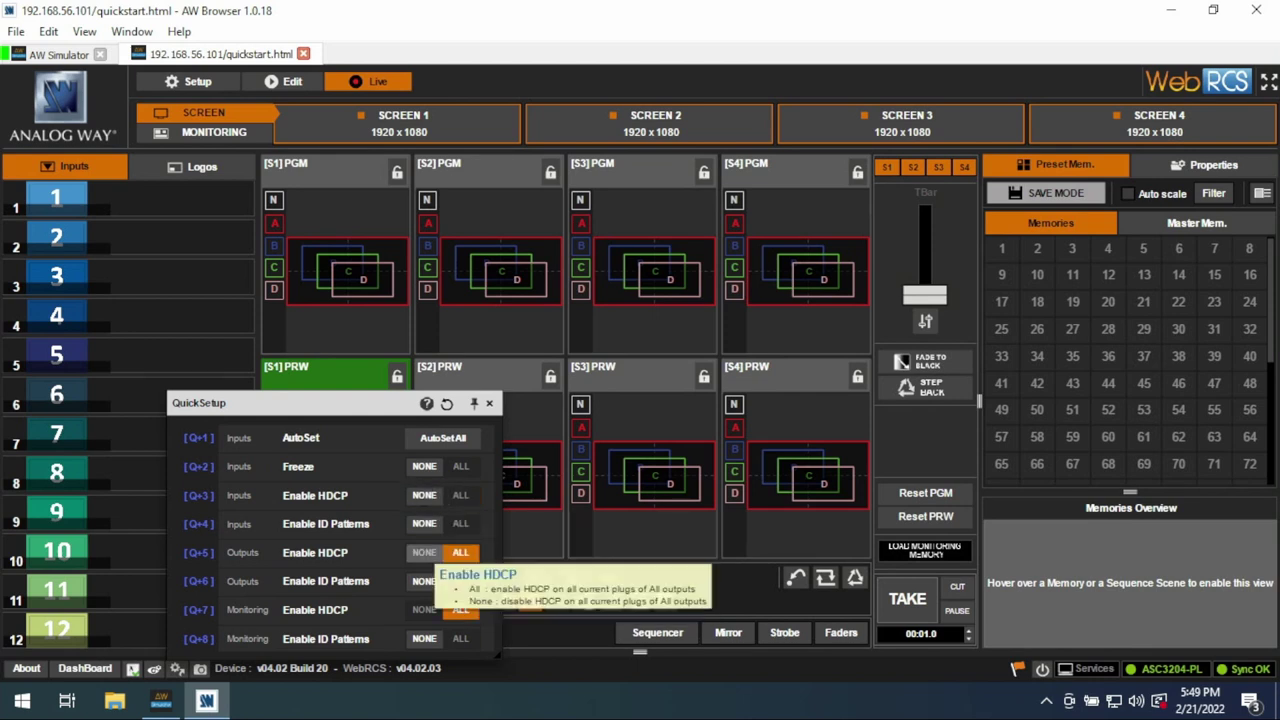
pyautogui.click(424, 552)
pyautogui.click(424, 609)
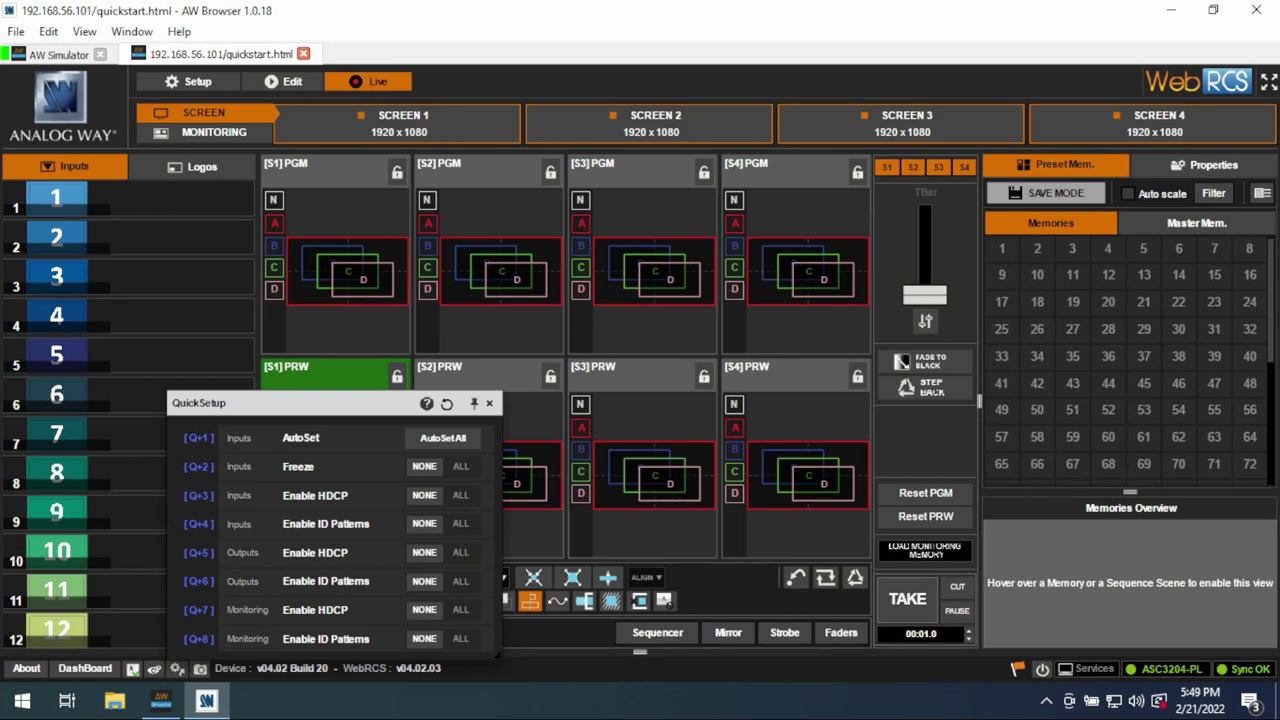
# Start the Setup Assistant and advance past the Internal Rate and Link stages to the Outputs stage.
pyautogui.click(188, 81)
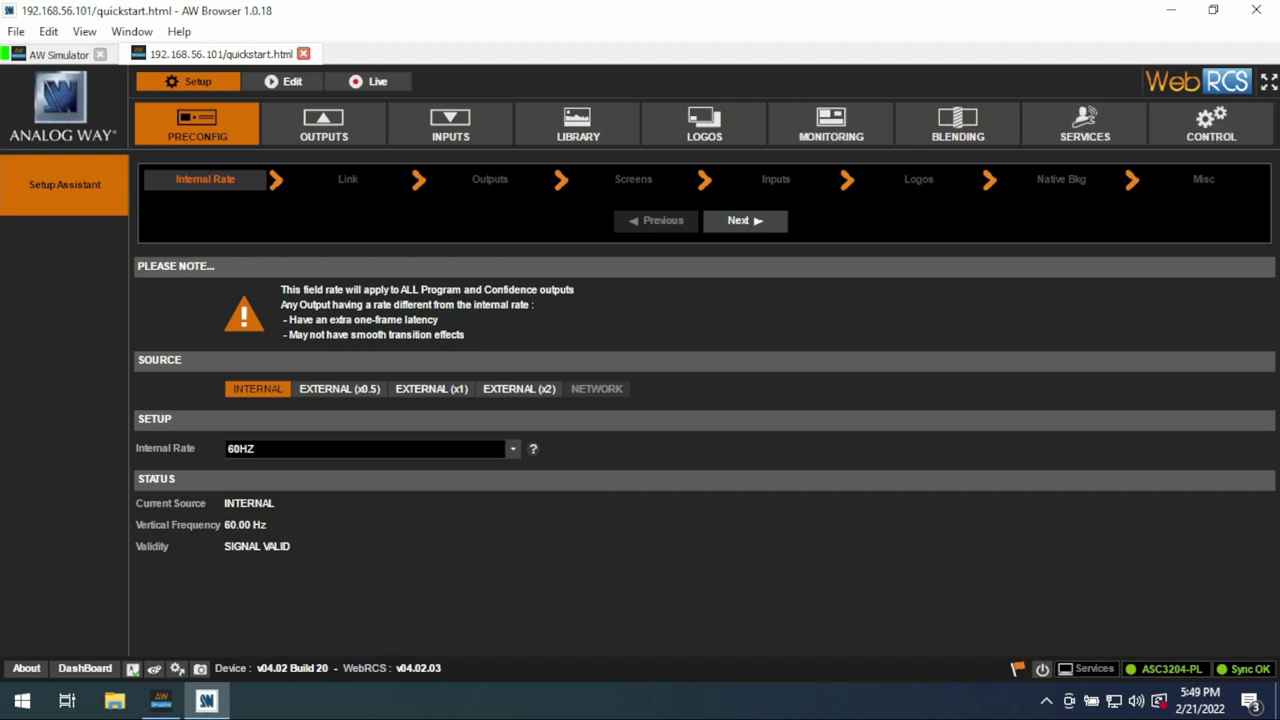
pyautogui.click(744, 220)
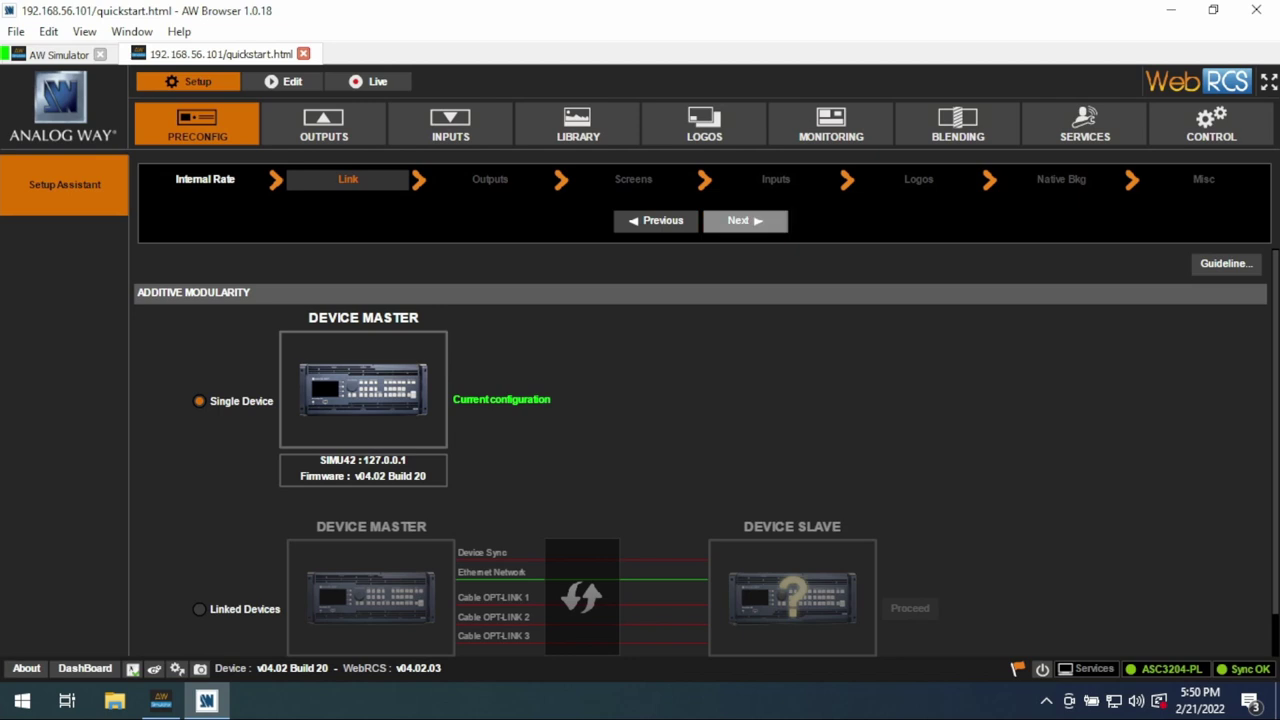
pyautogui.click(744, 220)
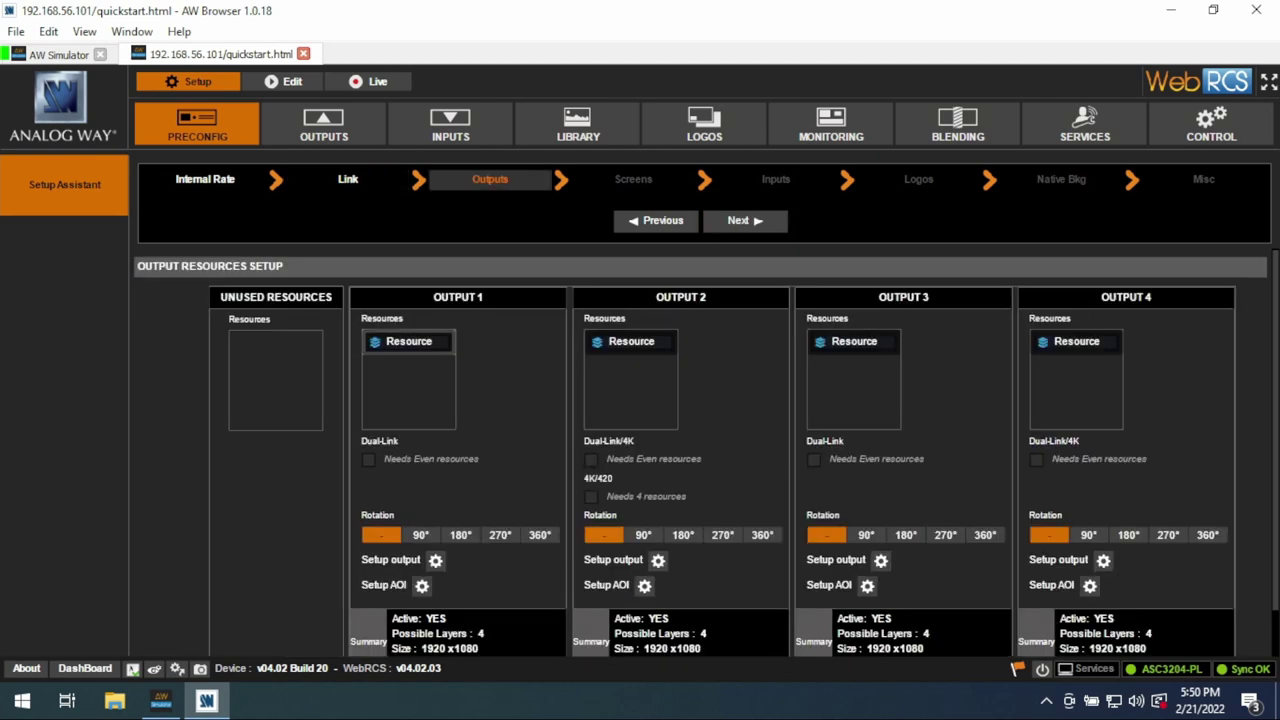
# Try moving Output 2's resource to Output 1, return it to Output 2, and advance to the Screens stage.
pyautogui.moveTo(631, 341); pyautogui.dragTo(408, 366)
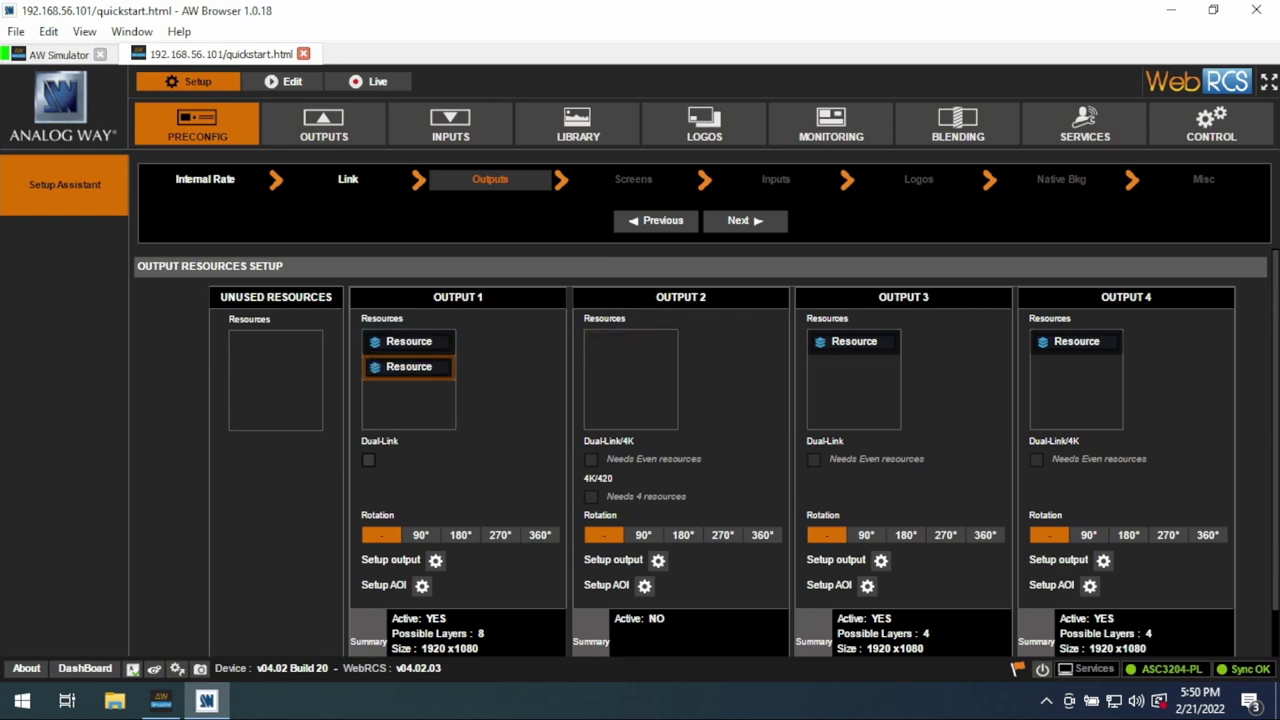
pyautogui.moveTo(408, 366); pyautogui.dragTo(630, 365)
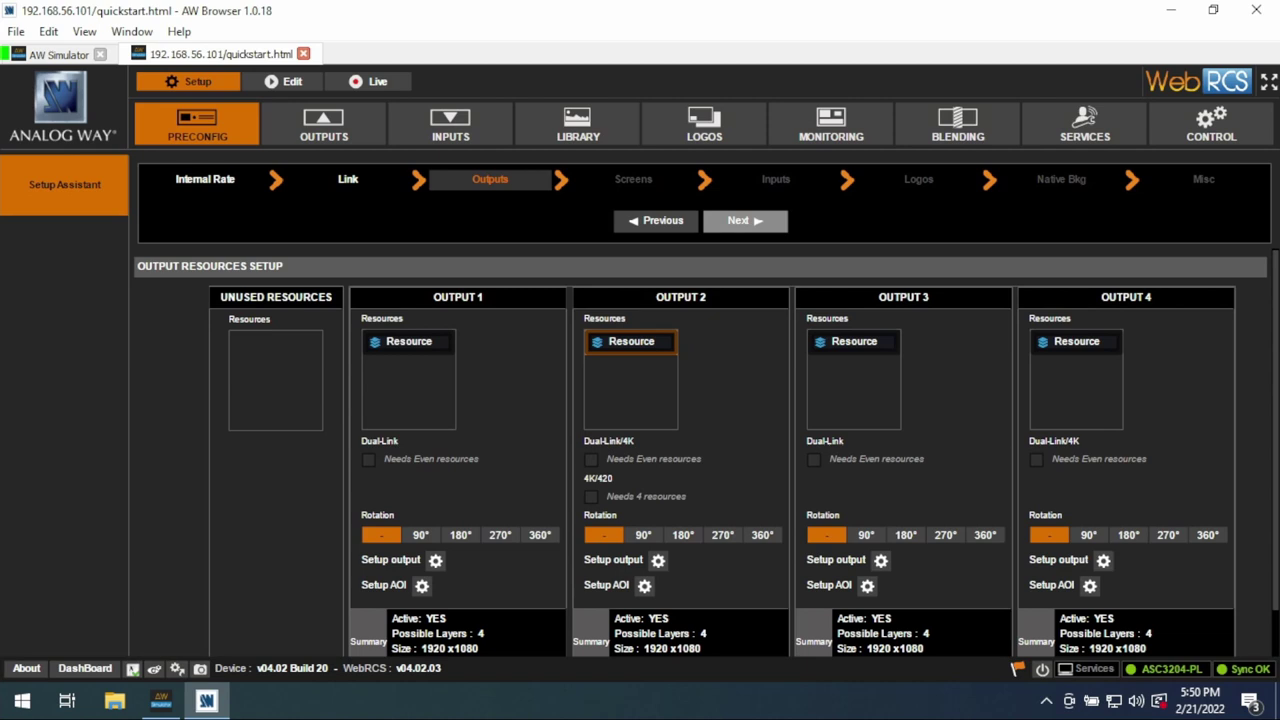
pyautogui.click(745, 220)
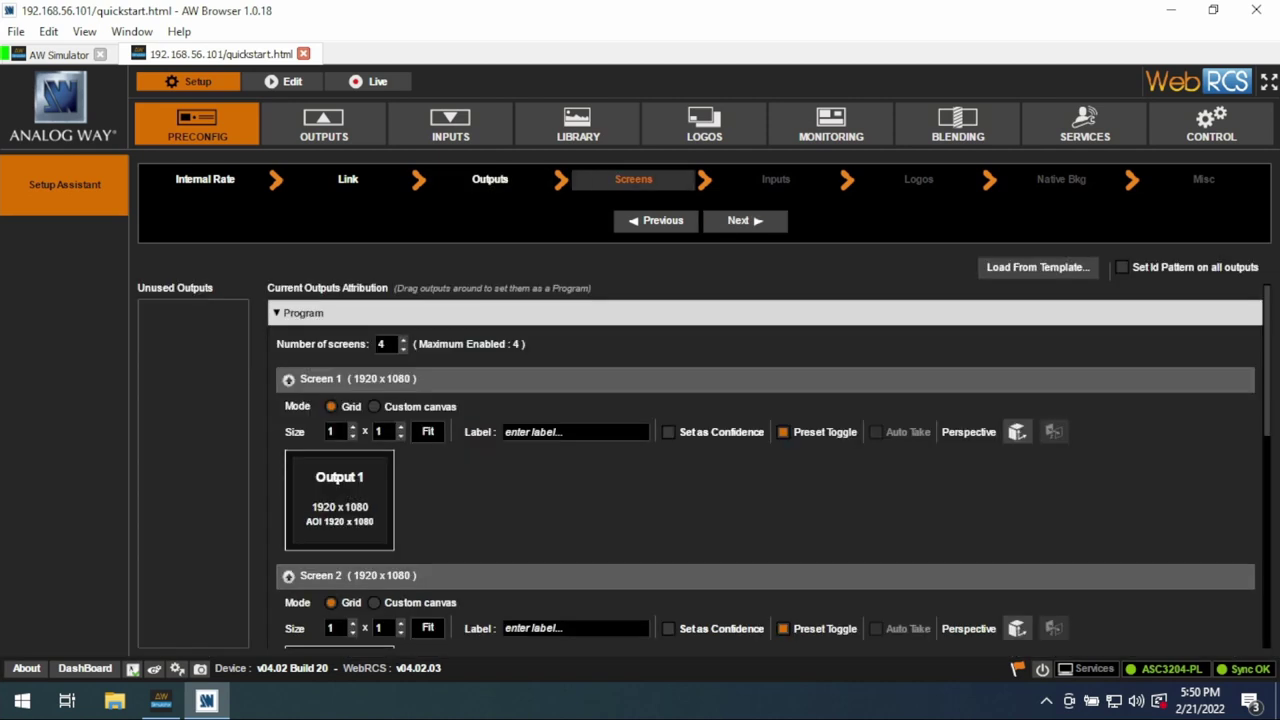
# Try widening Screen 1's grid to 2 x 1 and restore it to 1 x 1.
pyautogui.click(352, 427)
pyautogui.moveTo(374, 472)
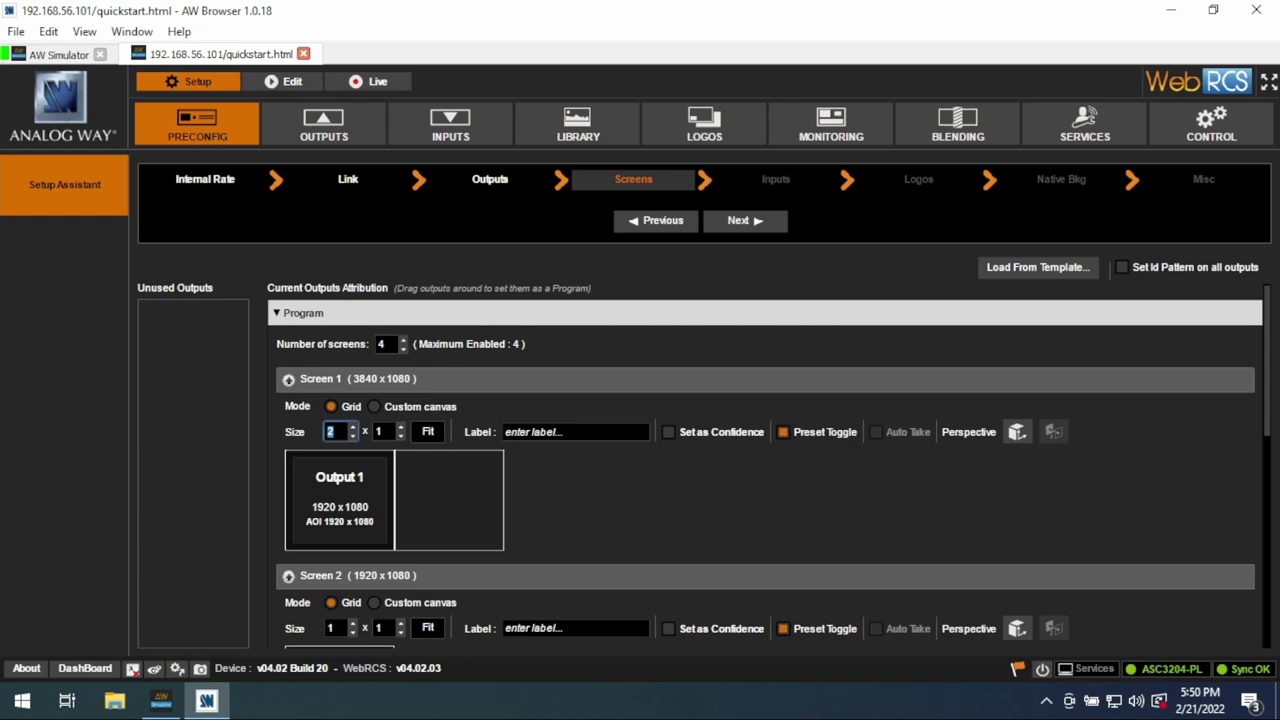
pyautogui.scroll(-1, 345, 610)
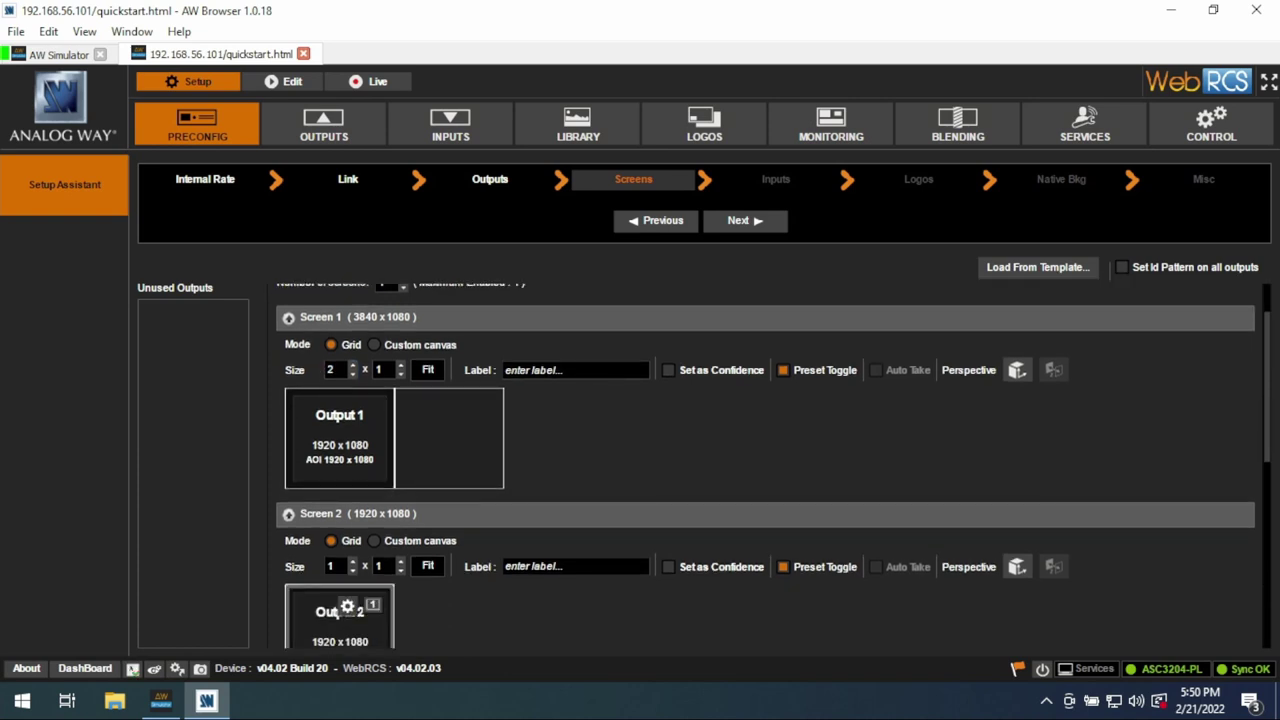
pyautogui.moveTo(345, 610)
pyautogui.mouseDown()
pyautogui.moveTo(405, 528)
pyautogui.moveTo(456, 414)
pyautogui.moveTo(339, 622)
pyautogui.mouseUp()
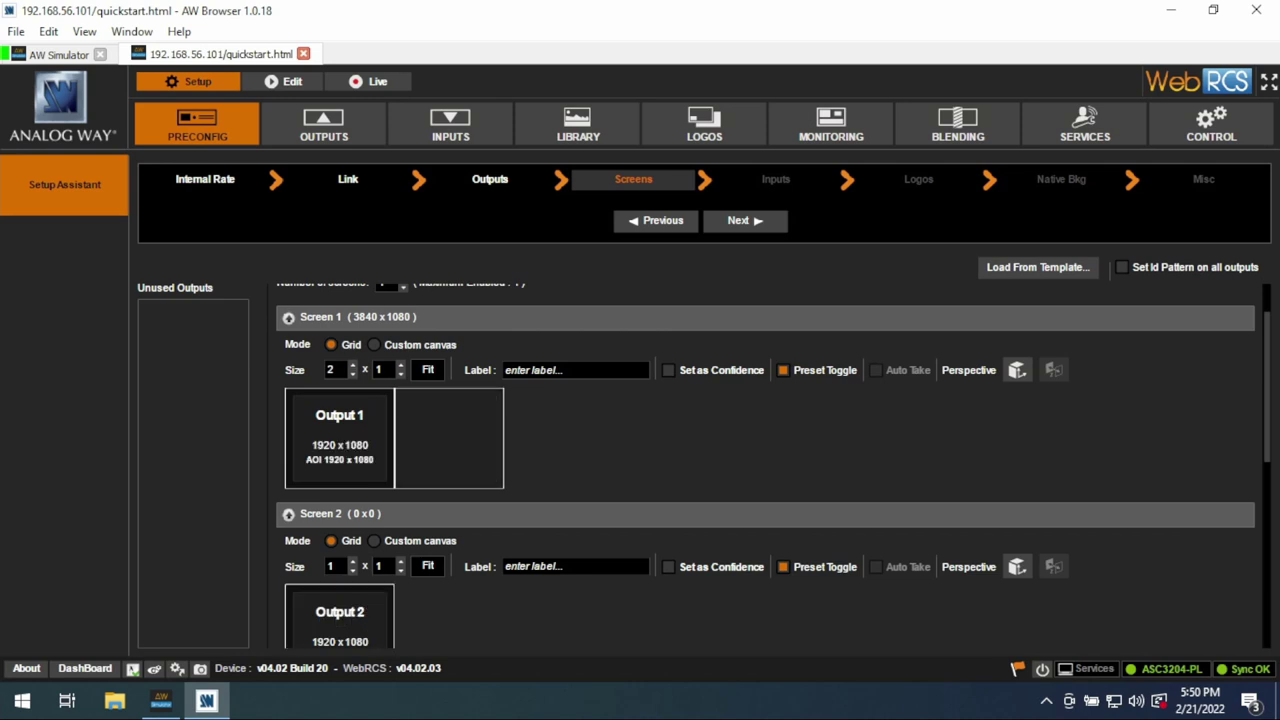
pyautogui.click(352, 375)
# Label Screen 1 "Program" and Screen 2 "DSM".
pyautogui.click(575, 370)
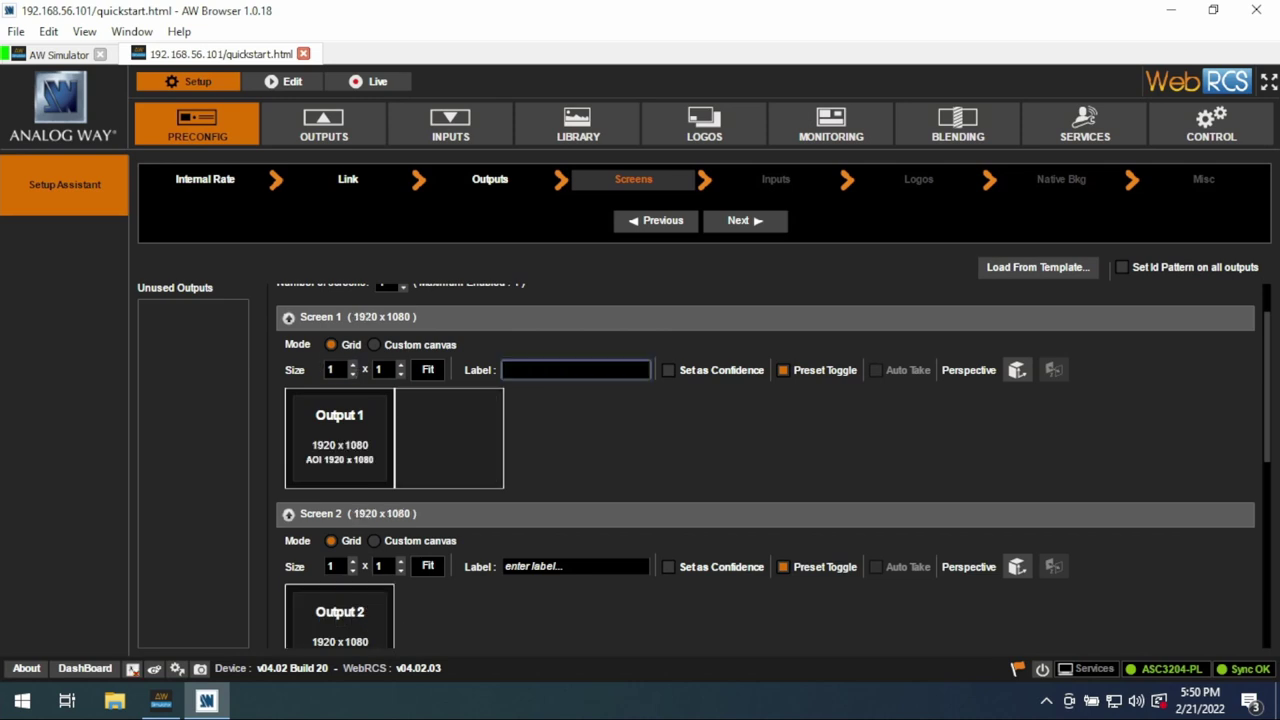
pyautogui.write('Program')
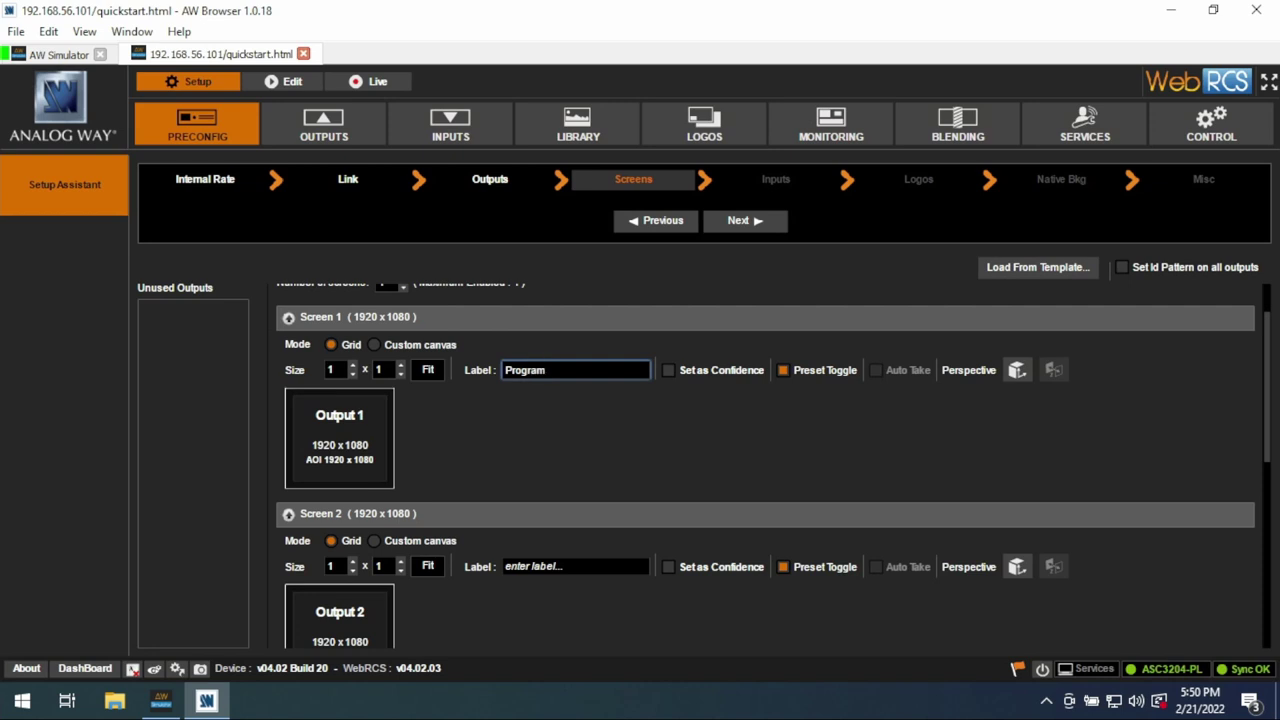
pyautogui.click(575, 566)
pyautogui.write('M')
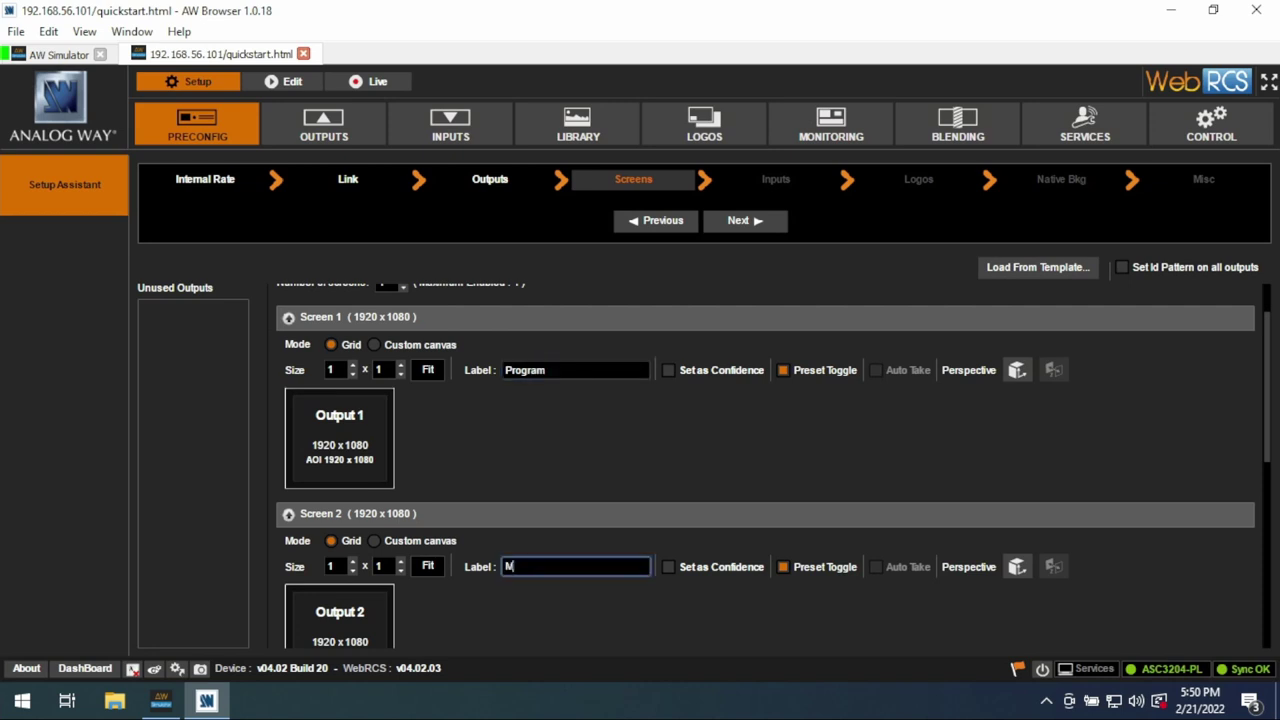
pyautogui.press('BackSpace')
pyautogui.write('DSM')
# Move Output 3 and Output 4 to the unused outputs and check the resulting screens in Edit mode.
pyautogui.scroll(-5, 363, 489)
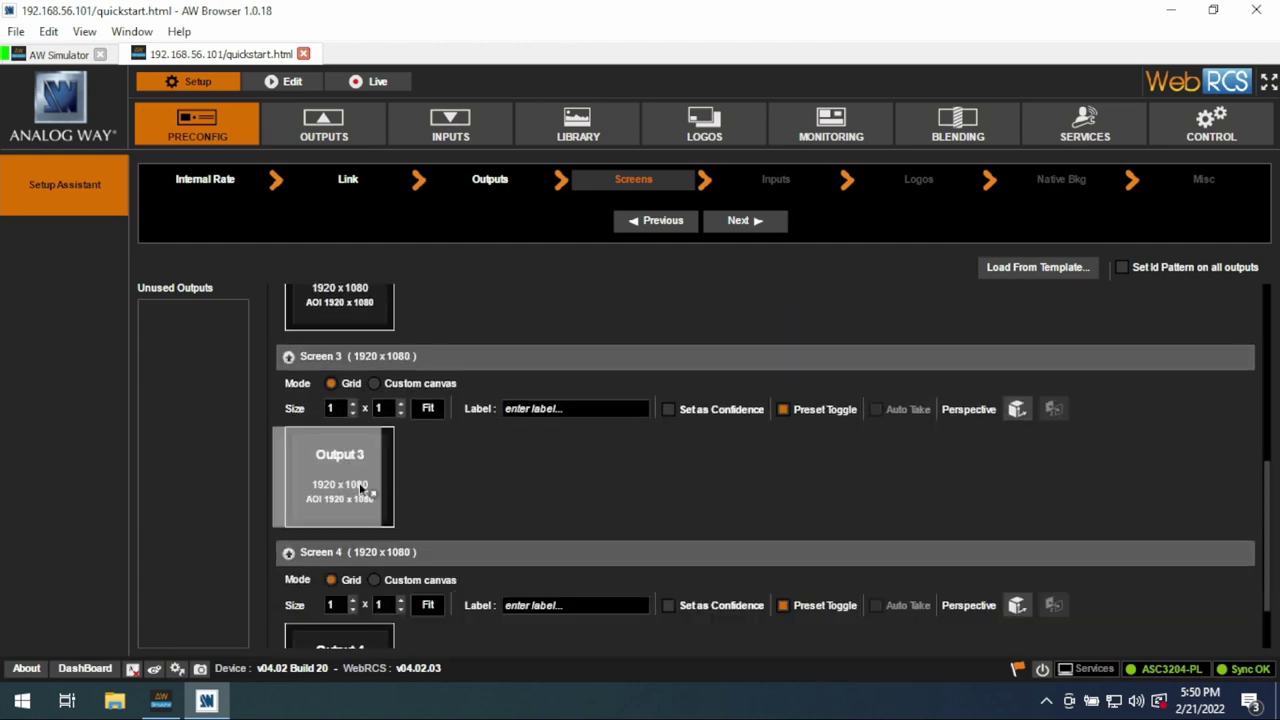
pyautogui.moveTo(363, 489); pyautogui.dragTo(190, 430)
pyautogui.moveTo(340, 638); pyautogui.dragTo(191, 470)
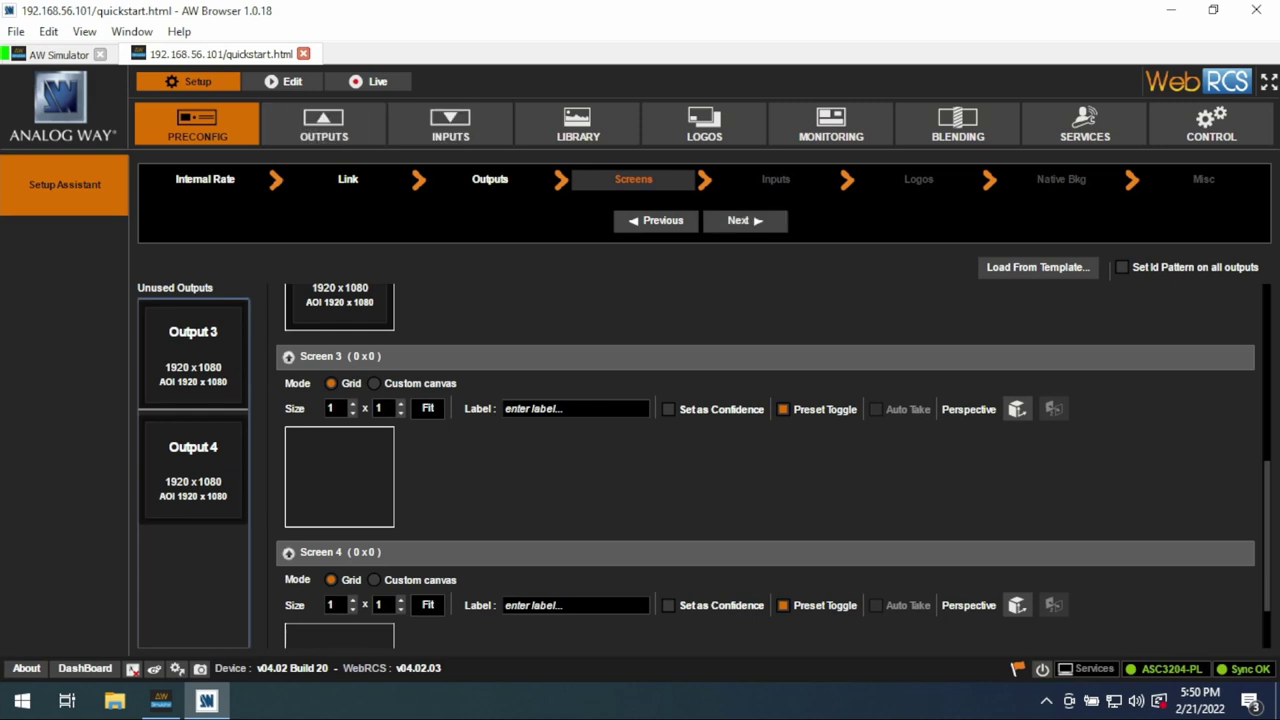
pyautogui.click(285, 81)
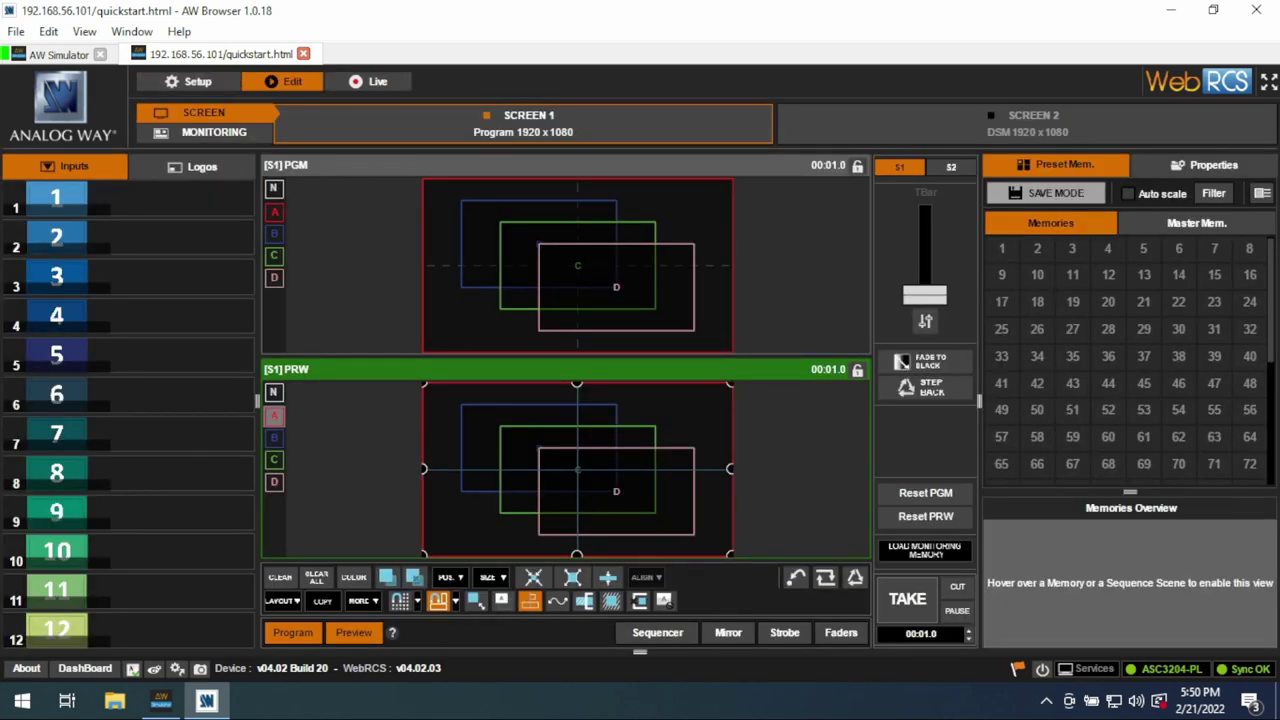
pyautogui.click(189, 81)
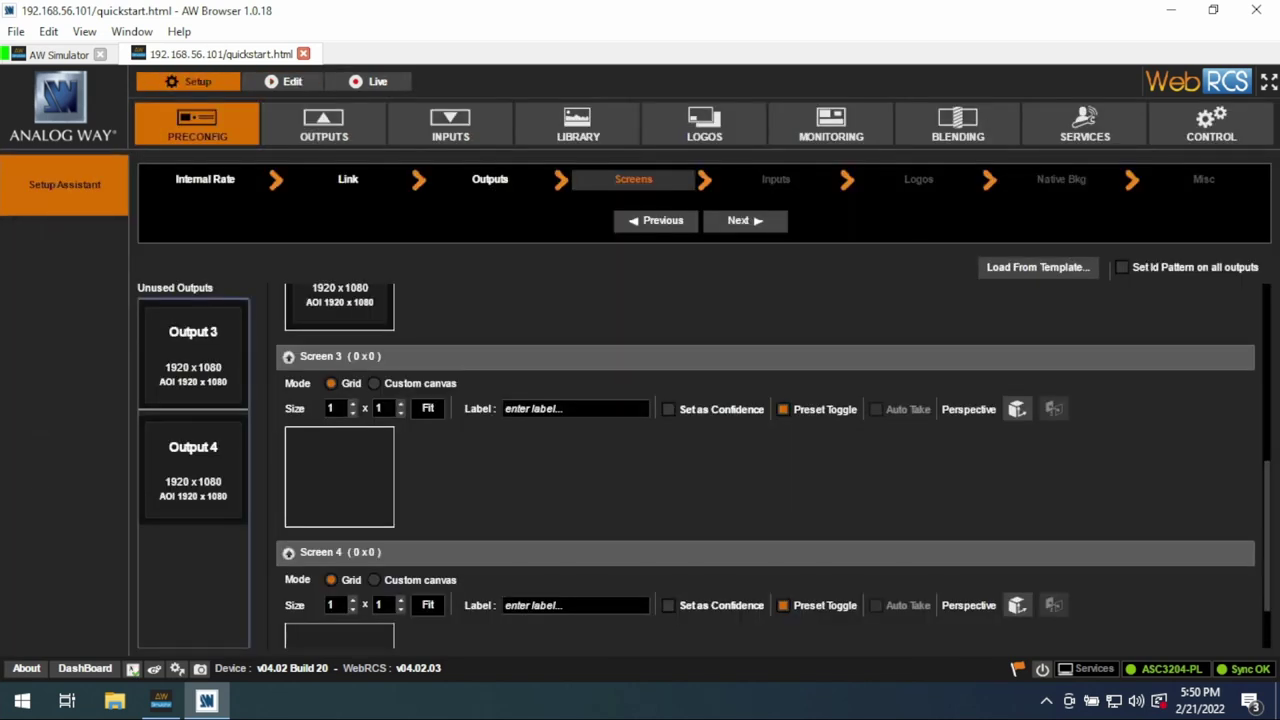
# Enable Native for logo Frames 1 to 4 and advance through the assistant to the Misc stage.
pyautogui.click(745, 220)
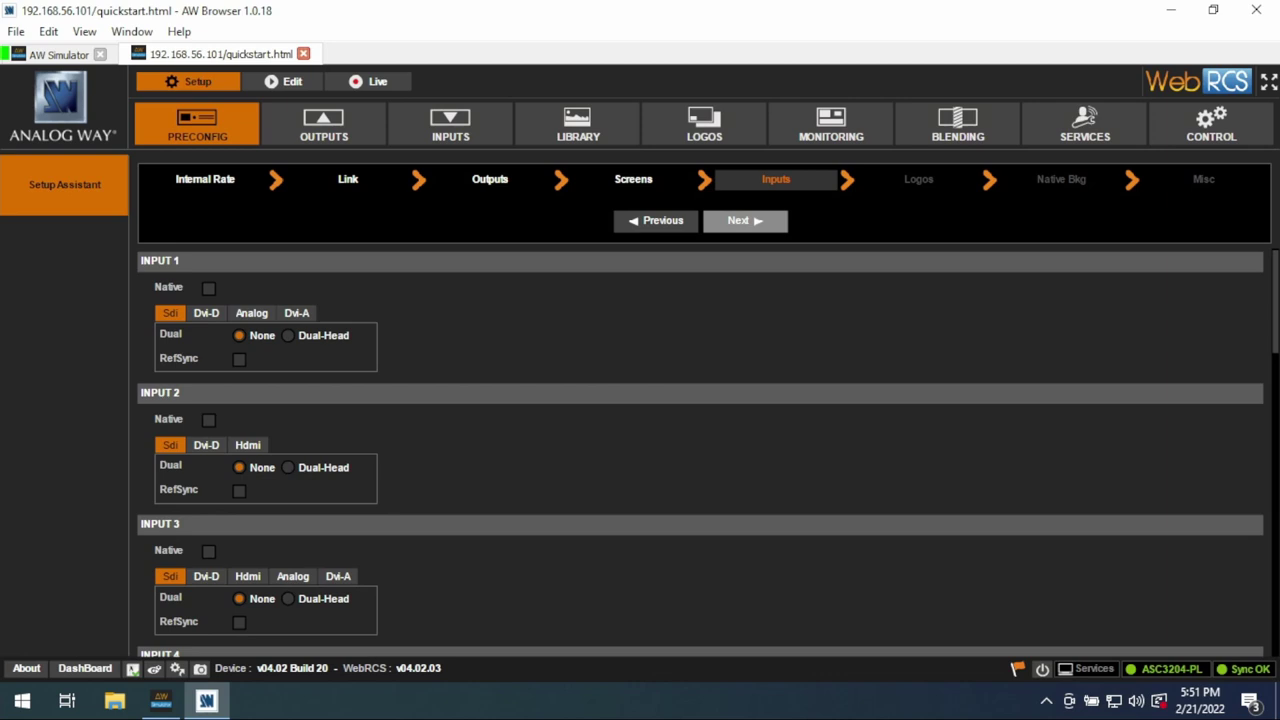
pyautogui.click(745, 220)
pyautogui.click(208, 288)
pyautogui.click(208, 344)
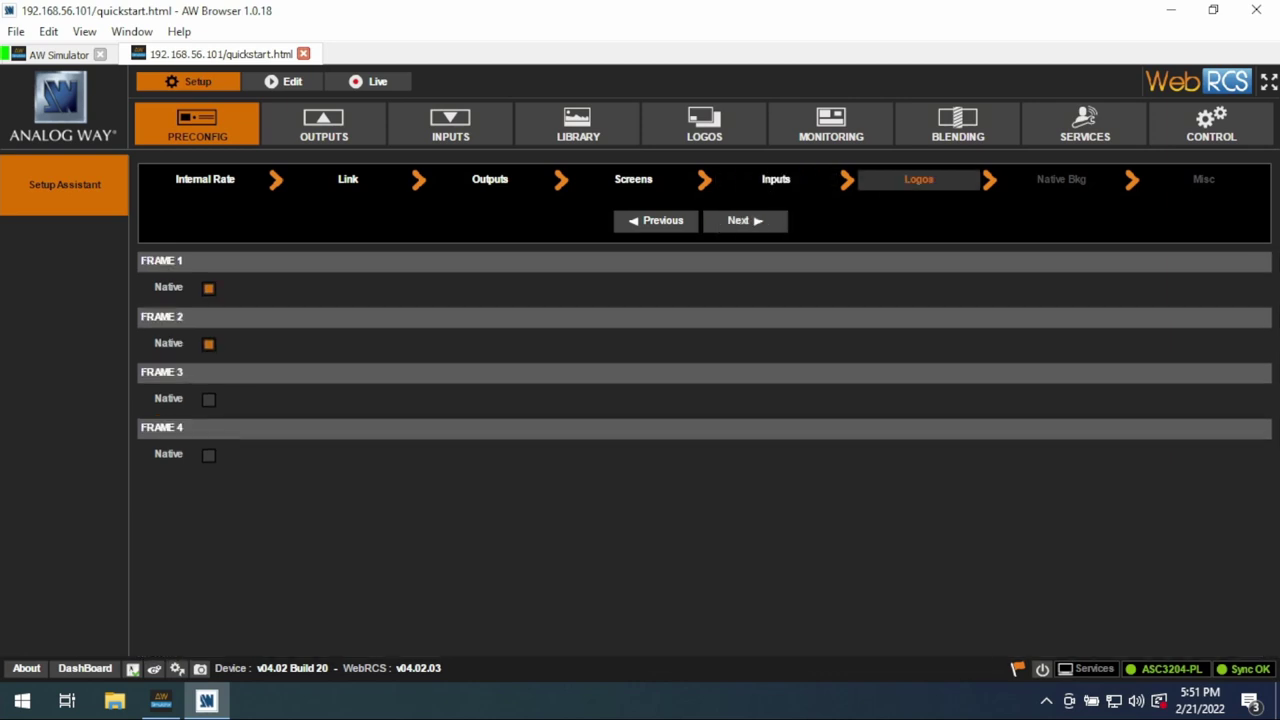
pyautogui.click(208, 398)
pyautogui.click(208, 454)
pyautogui.click(745, 220)
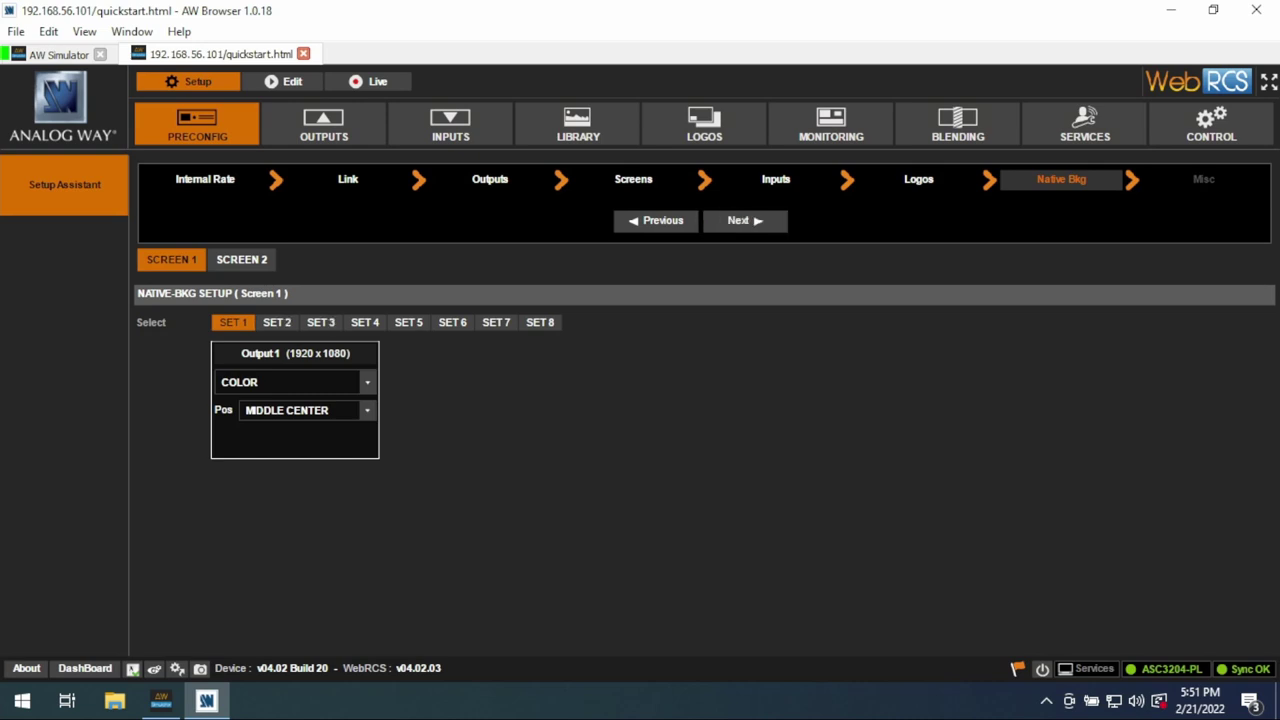
pyautogui.click(745, 220)
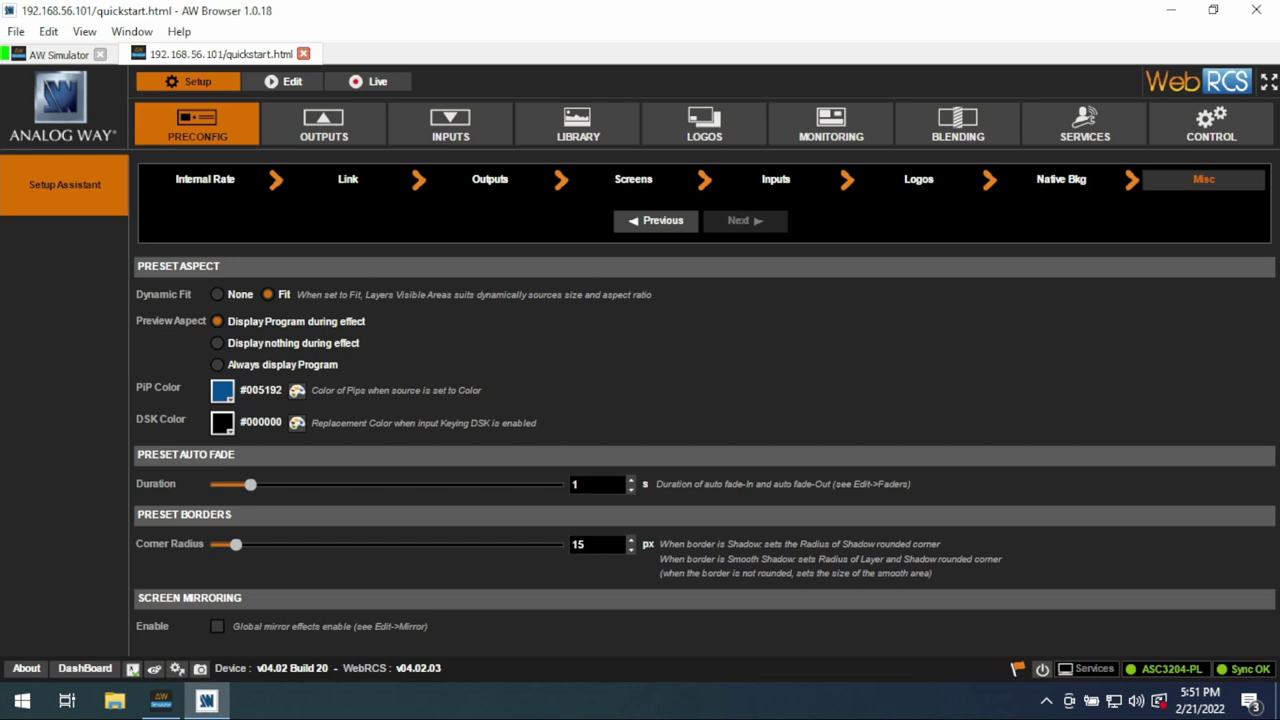
# Open Output 1's signal settings, try several test patterns, and set the pattern back to No Pattern.
pyautogui.click(323, 122)
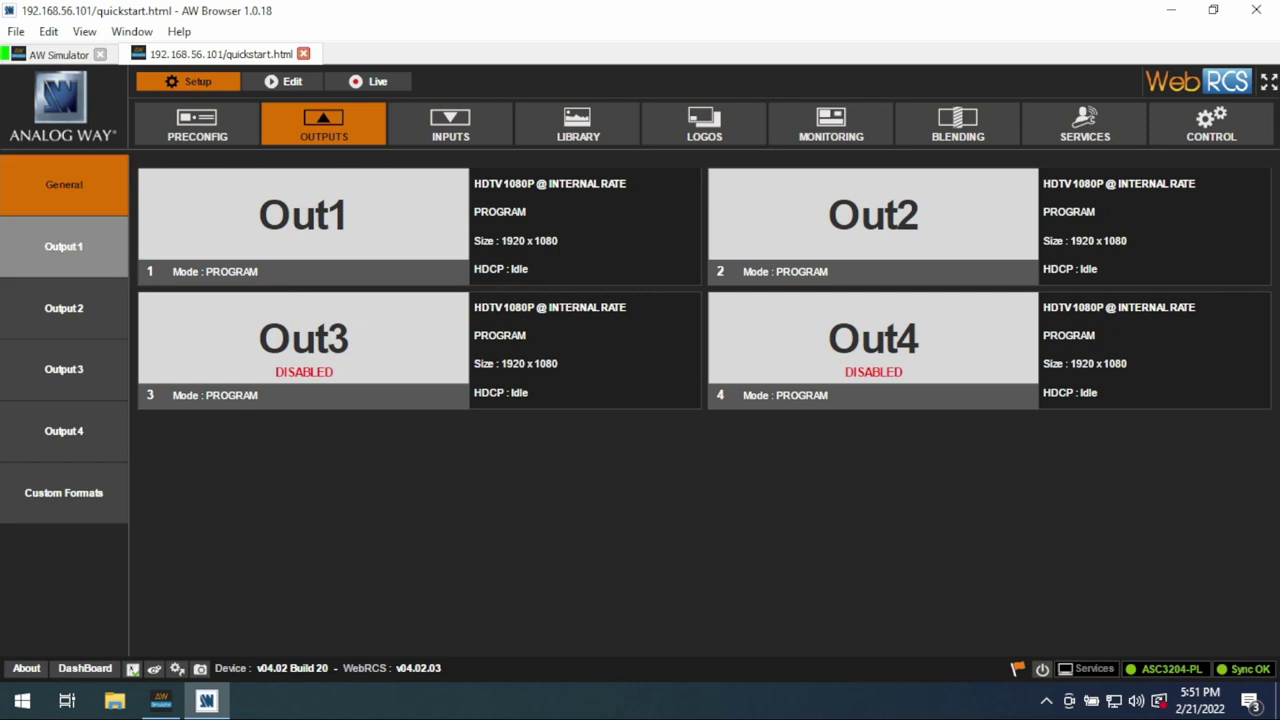
pyautogui.click(64, 246)
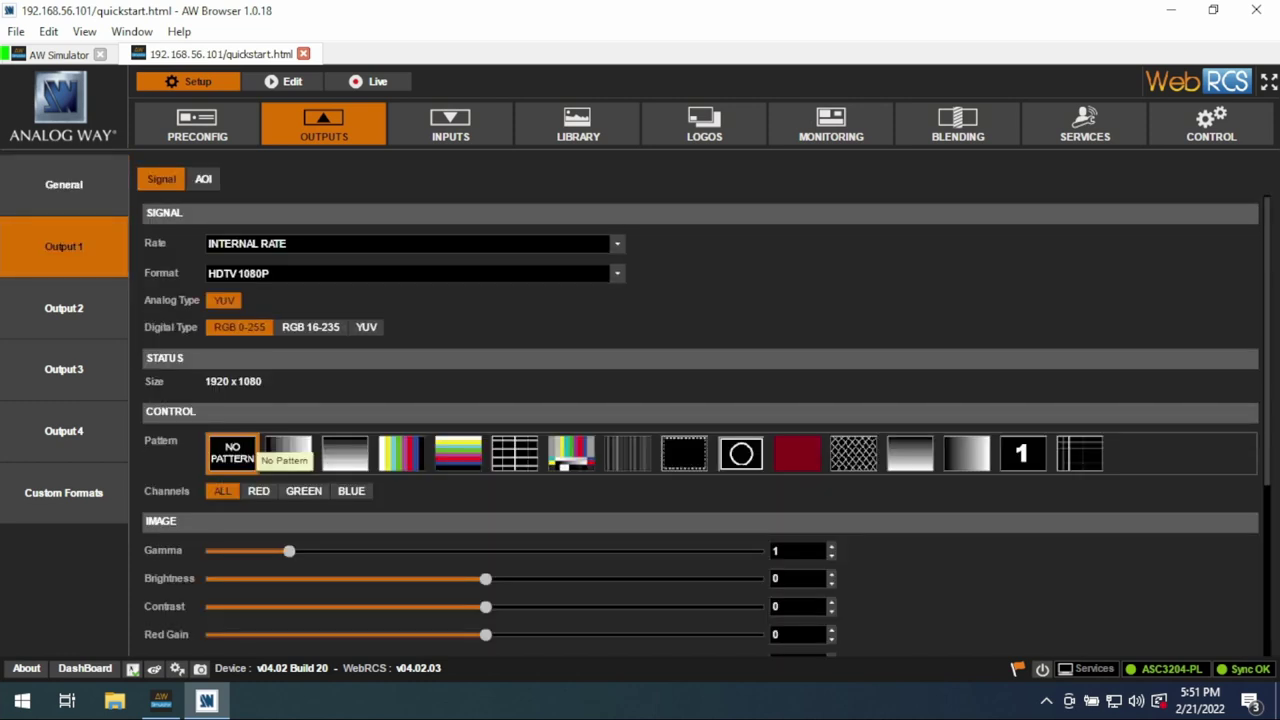
pyautogui.click(515, 453)
pyautogui.click(458, 453)
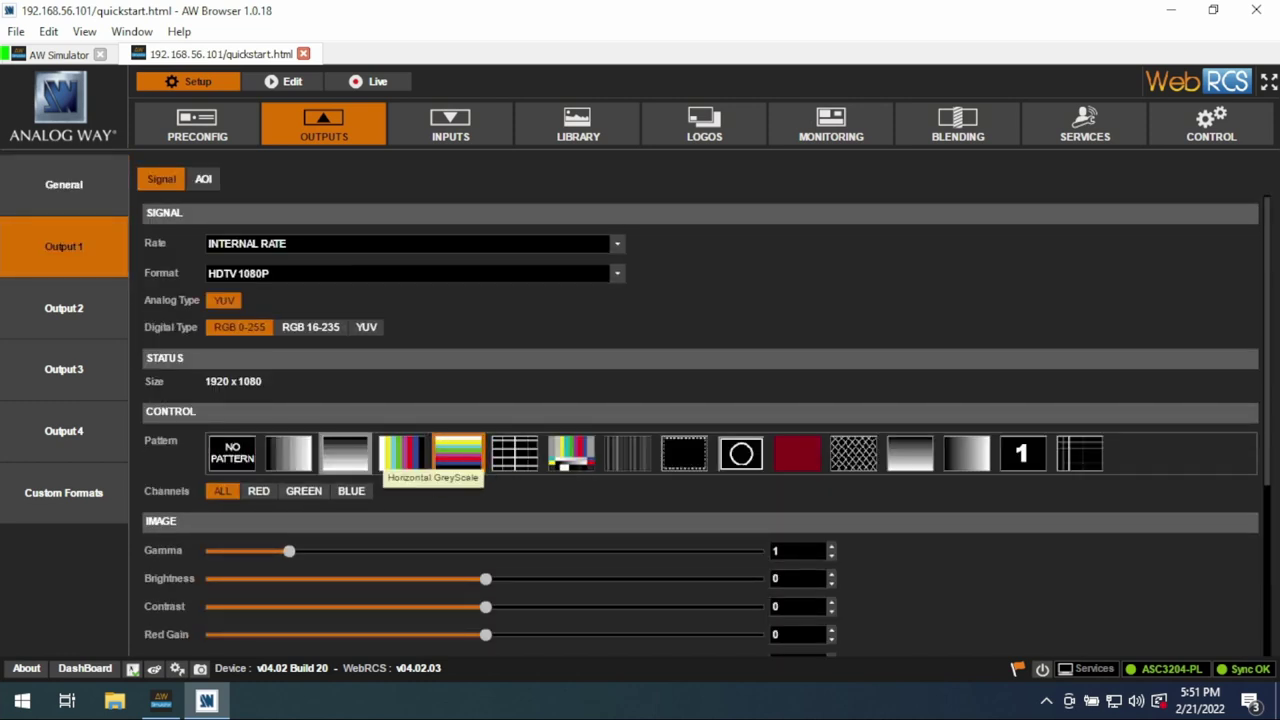
pyautogui.click(288, 453)
pyautogui.click(232, 453)
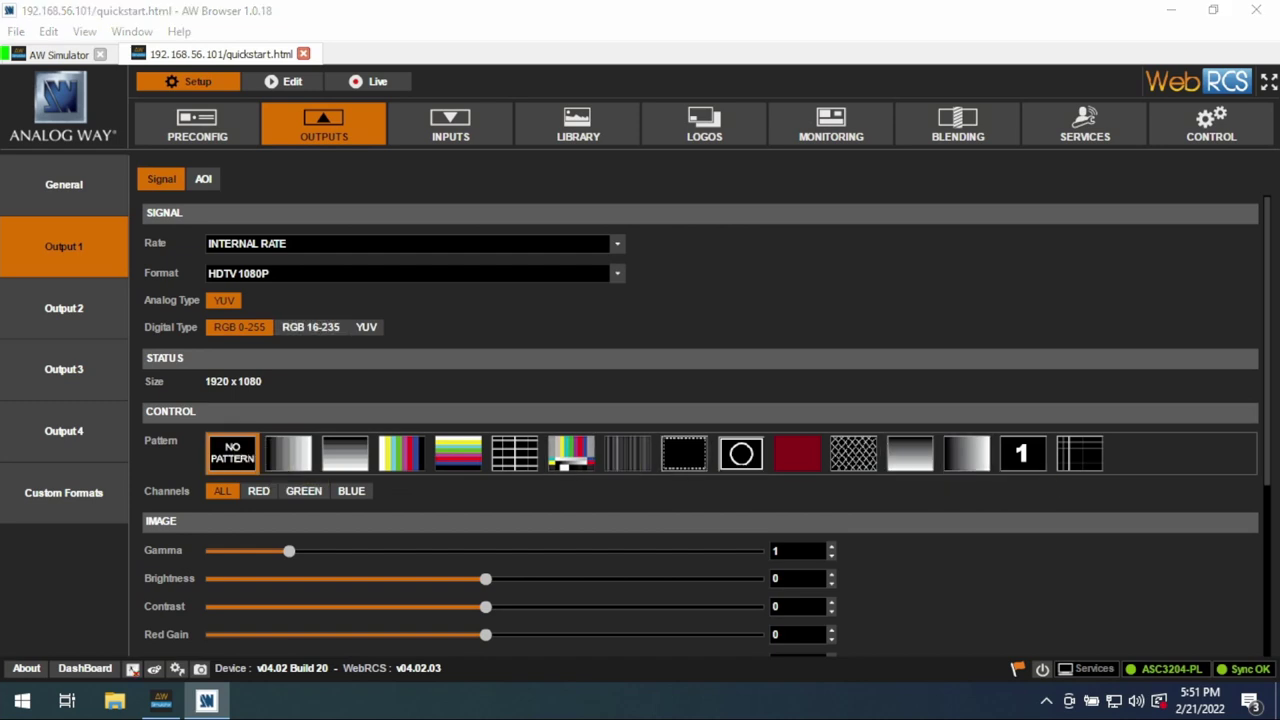
# In Output 1's AOI, turn off fitting to the output's active area and reduce the vertical size to about 560.
pyautogui.scroll(-3, 700, 420)
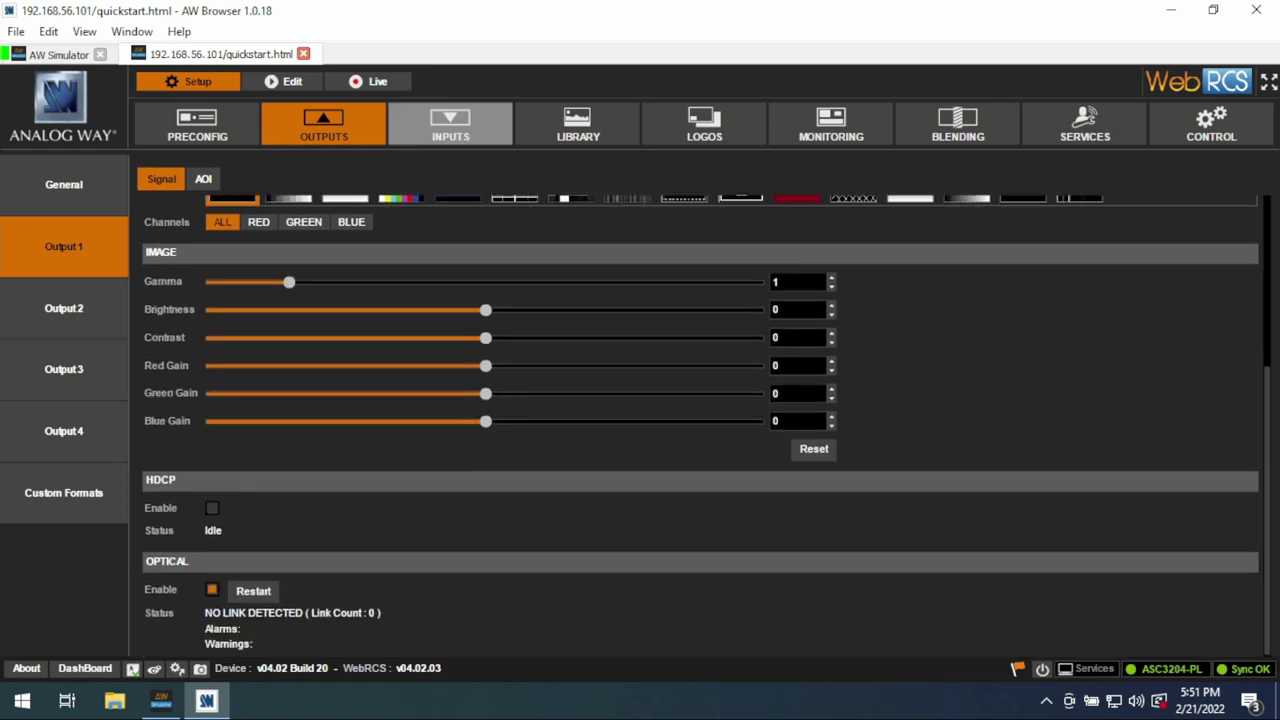
pyautogui.click(203, 179)
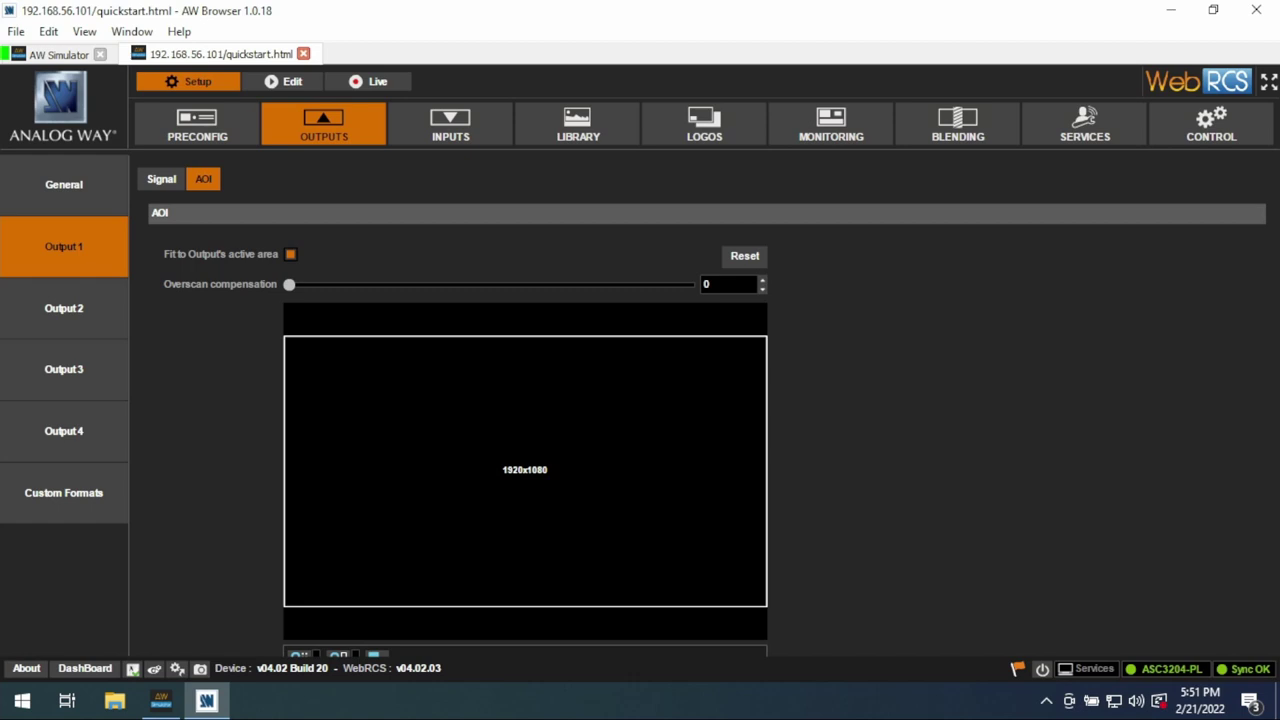
pyautogui.click(290, 254)
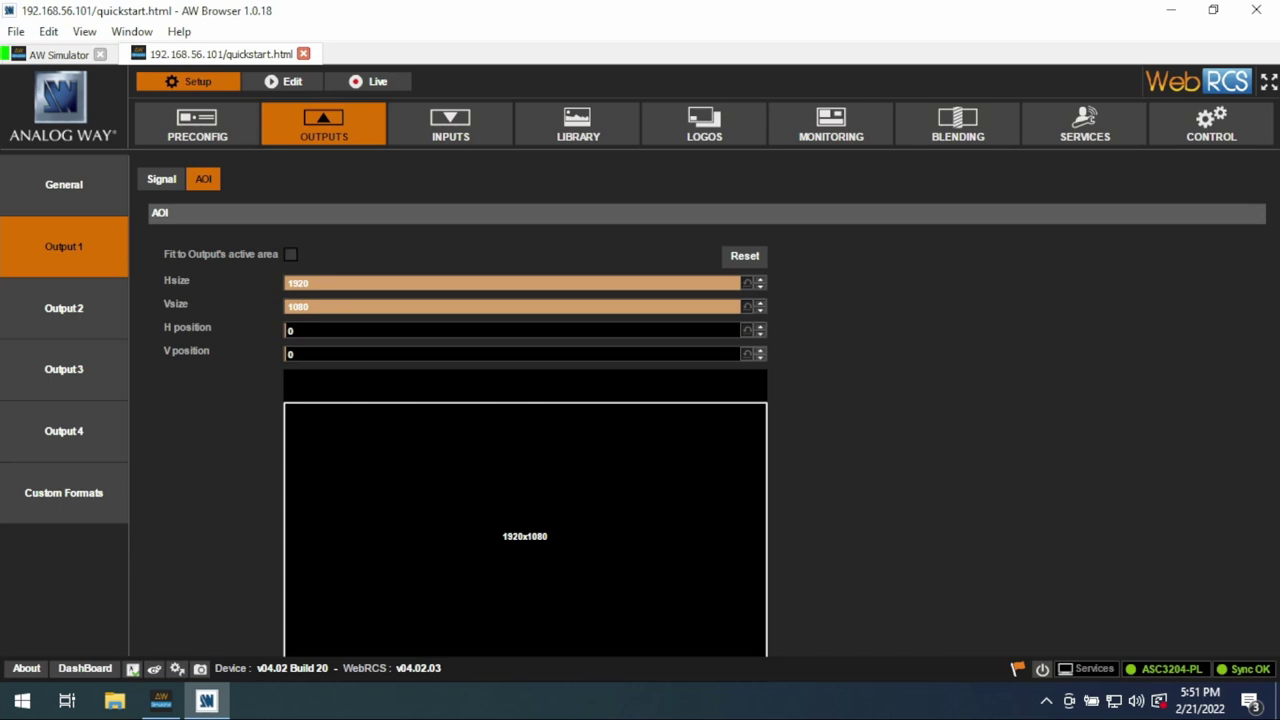
pyautogui.moveTo(640, 306); pyautogui.dragTo(375, 313)
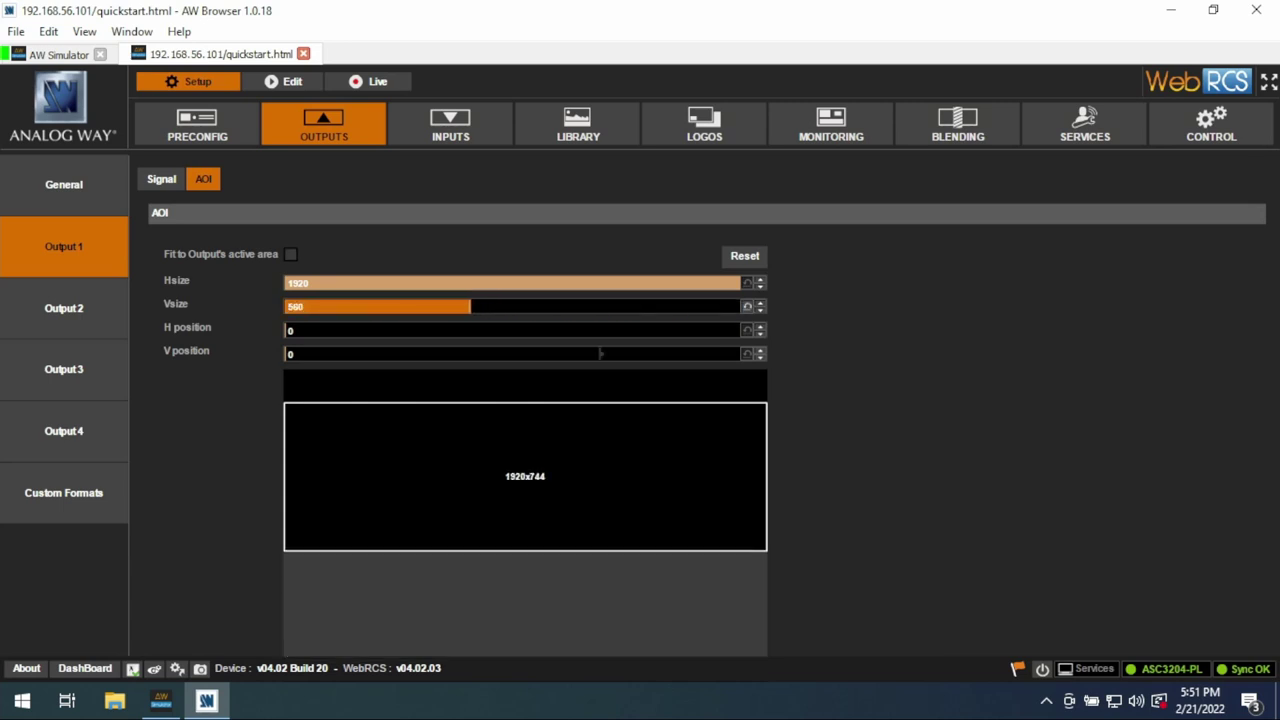
# Check the resized Program screen in Live mode, and turn on fitting Output 1's AOI to the output's active area again.
pyautogui.click(368, 81)
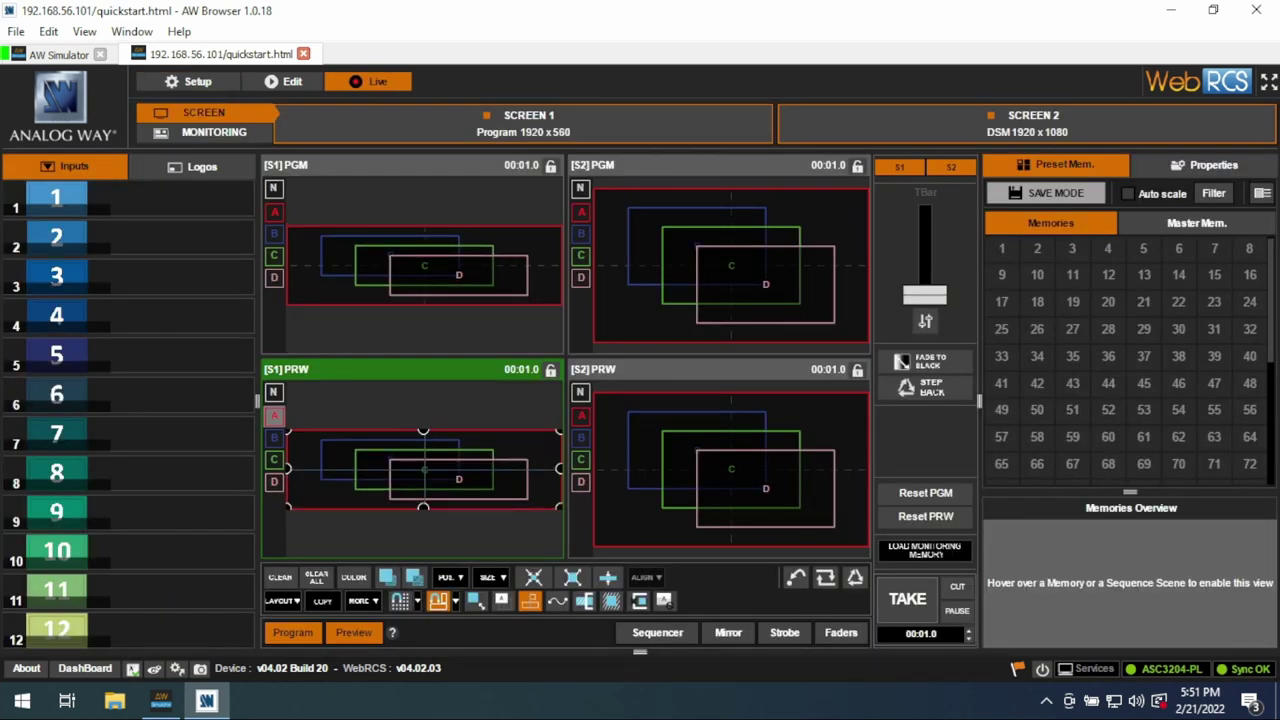
pyautogui.click(188, 81)
pyautogui.click(290, 254)
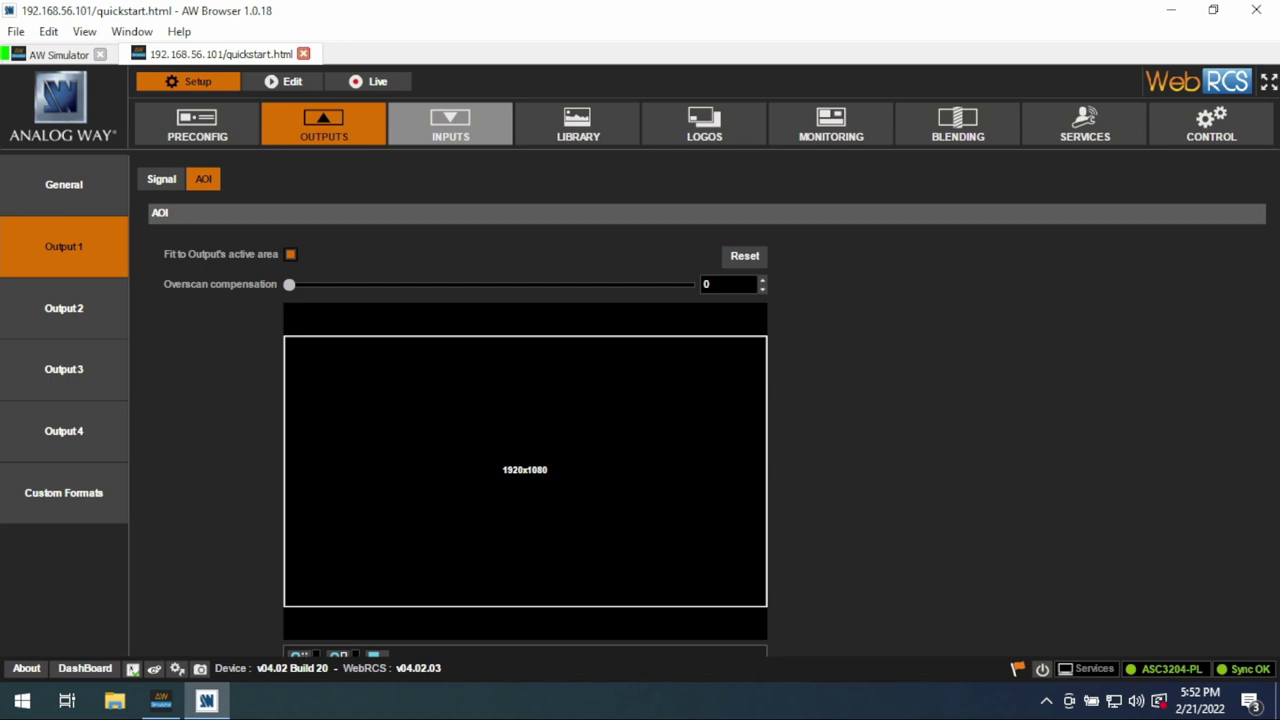
# In Input 1's signal settings, try Dvi-D as the setup plug and the active plug, and return both to Sdi.
pyautogui.click(450, 124)
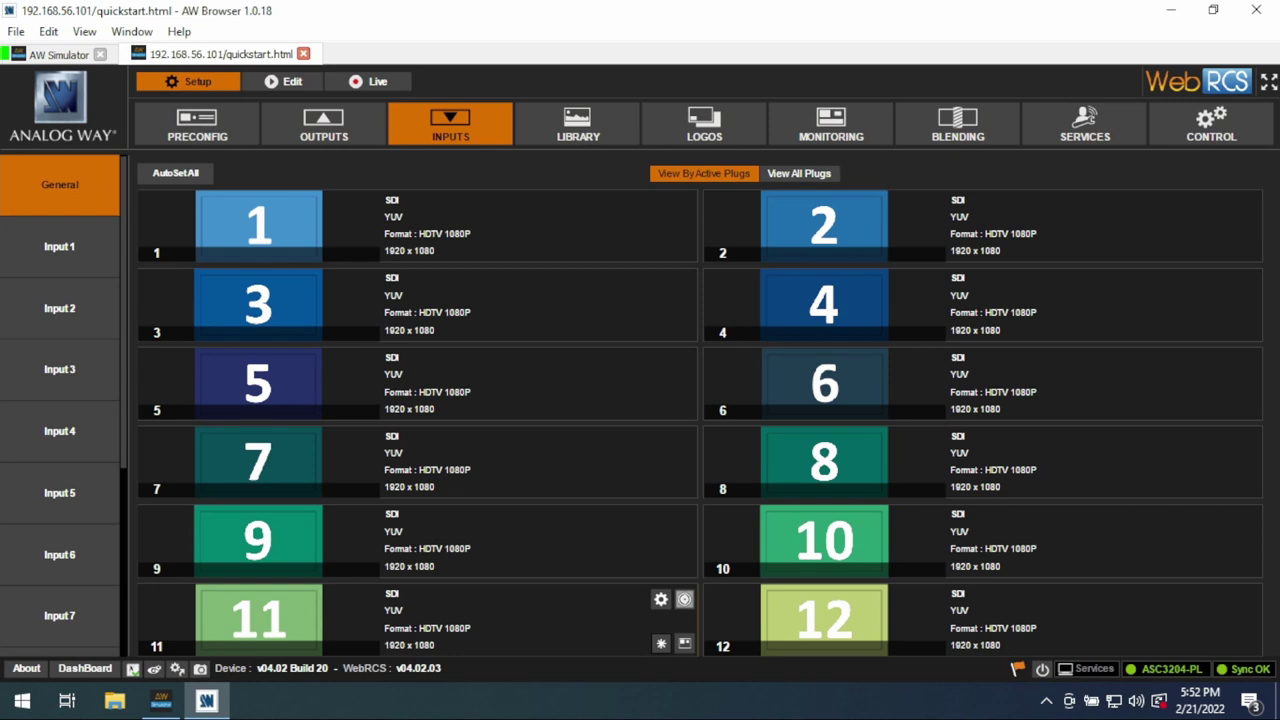
pyautogui.click(59, 246)
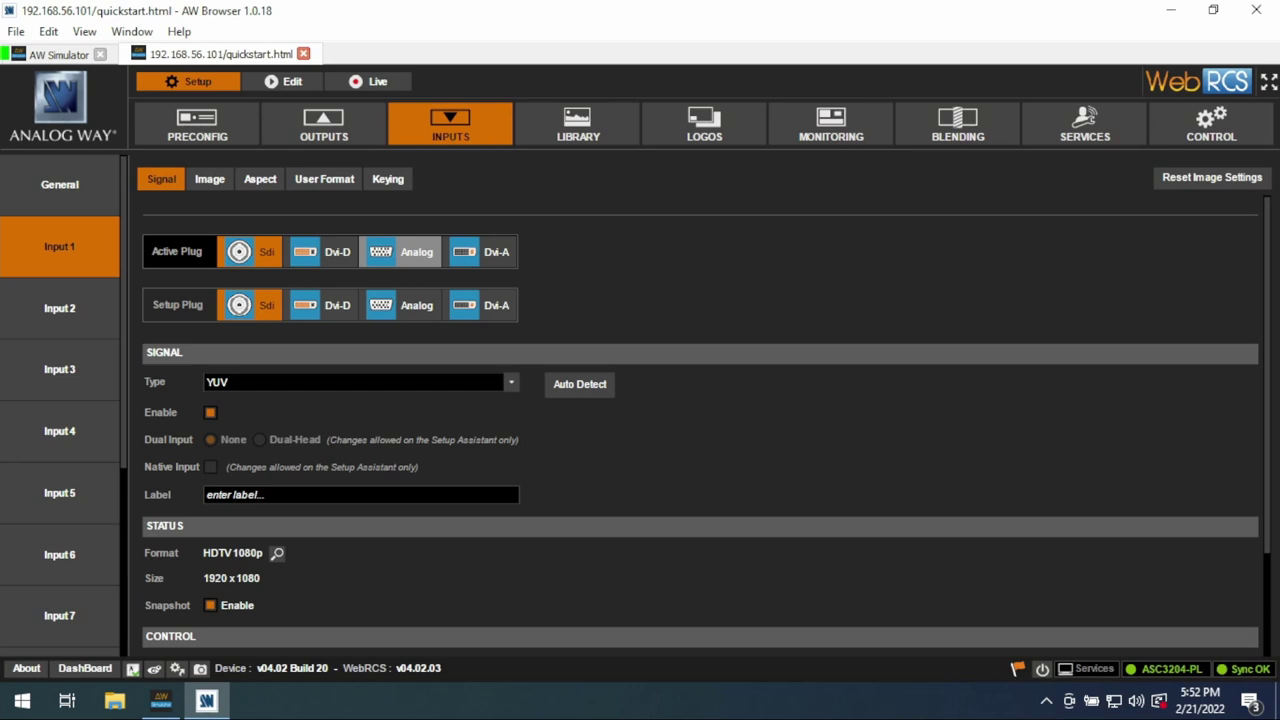
pyautogui.click(405, 305)
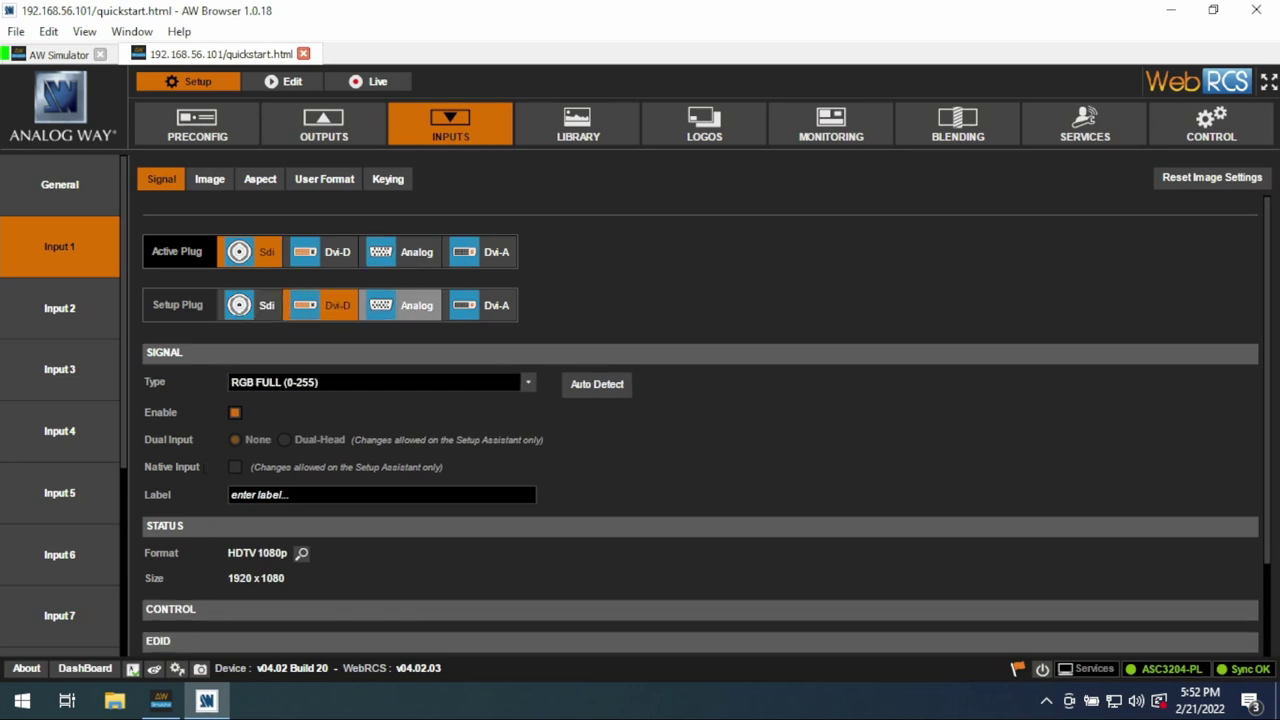
pyautogui.click(321, 305)
pyautogui.click(250, 305)
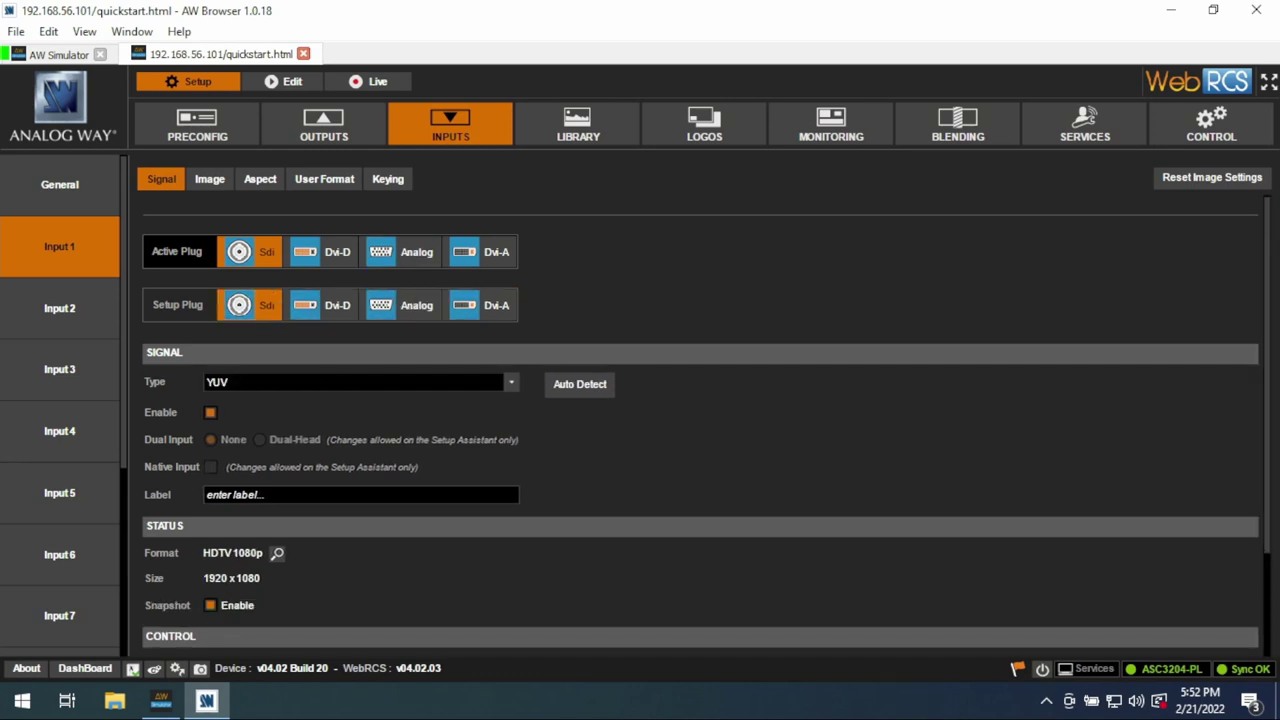
pyautogui.click(321, 252)
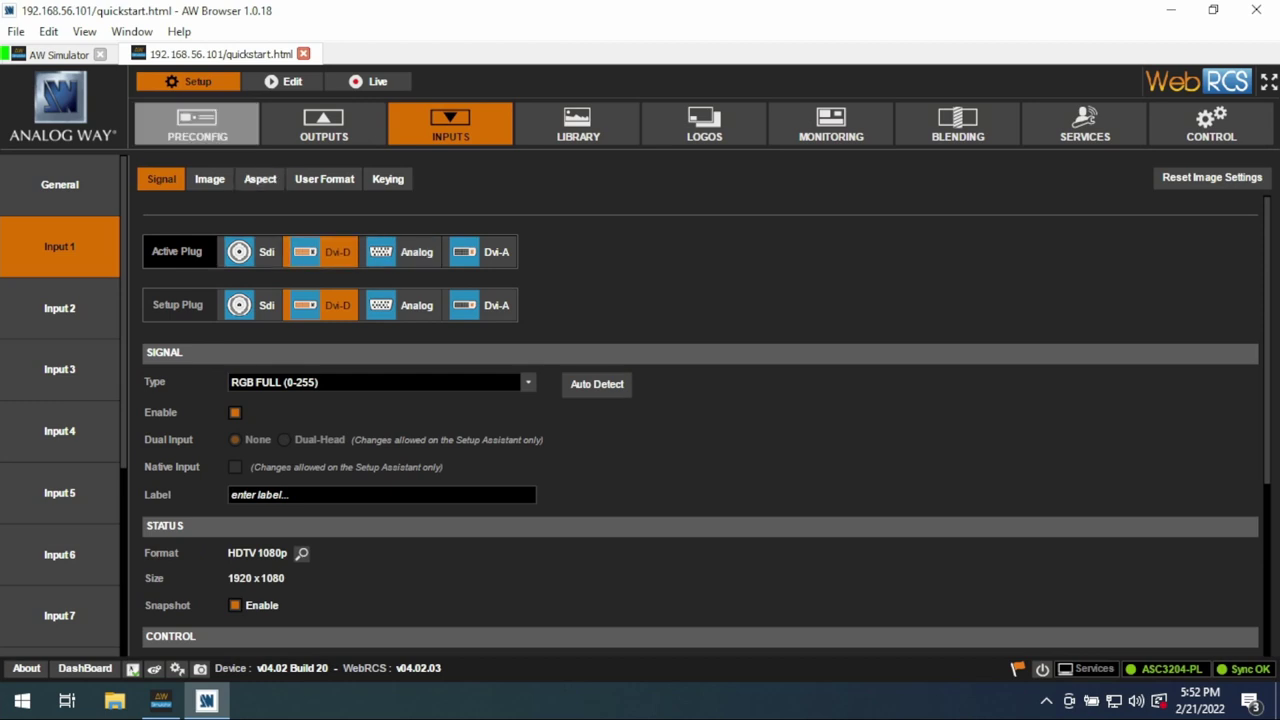
pyautogui.click(252, 252)
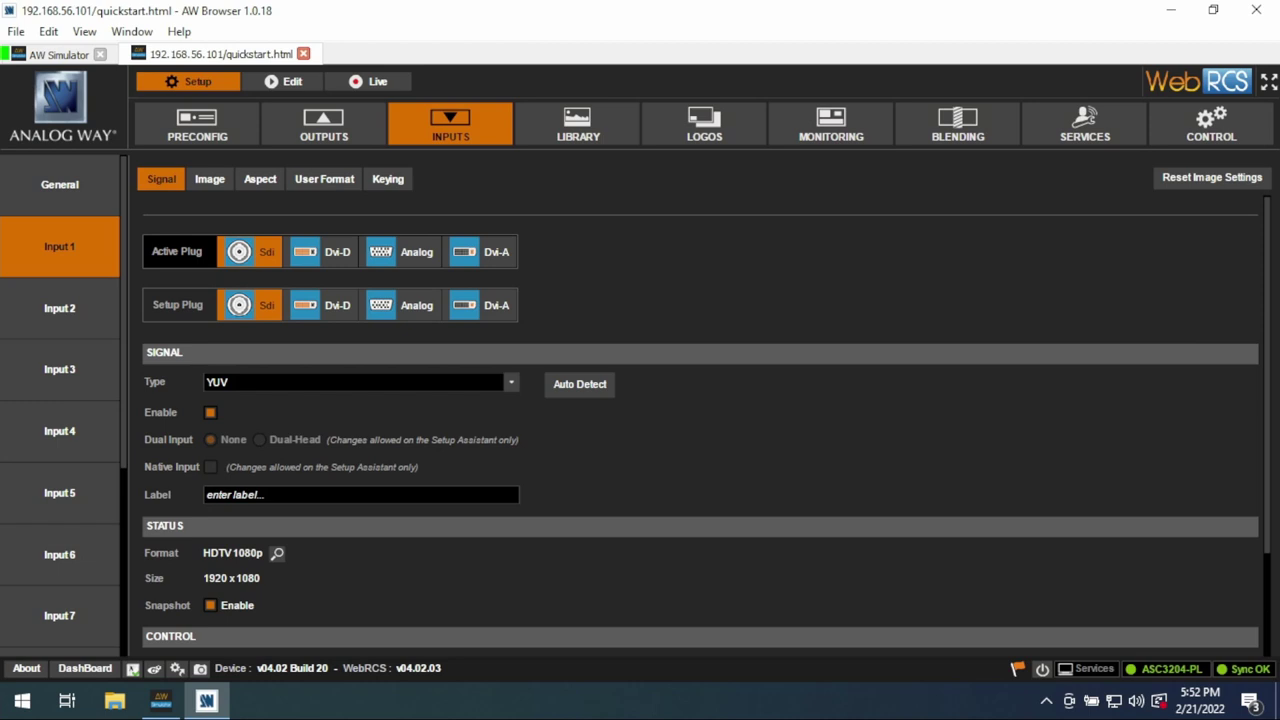
# Label Input 1 as "GFX1" and Input 2 as "GFX1 notes" in their signal settings.
pyautogui.click(360, 494)
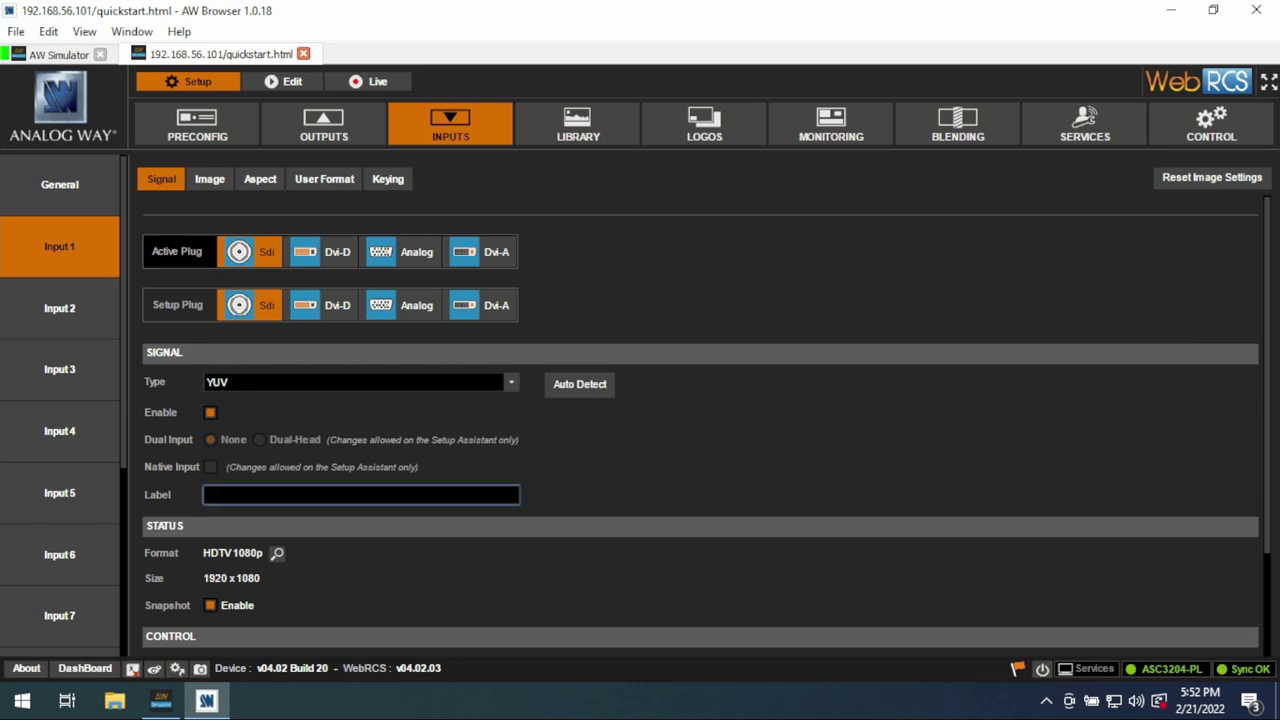
pyautogui.write('GFX1')
pyautogui.press('Return')
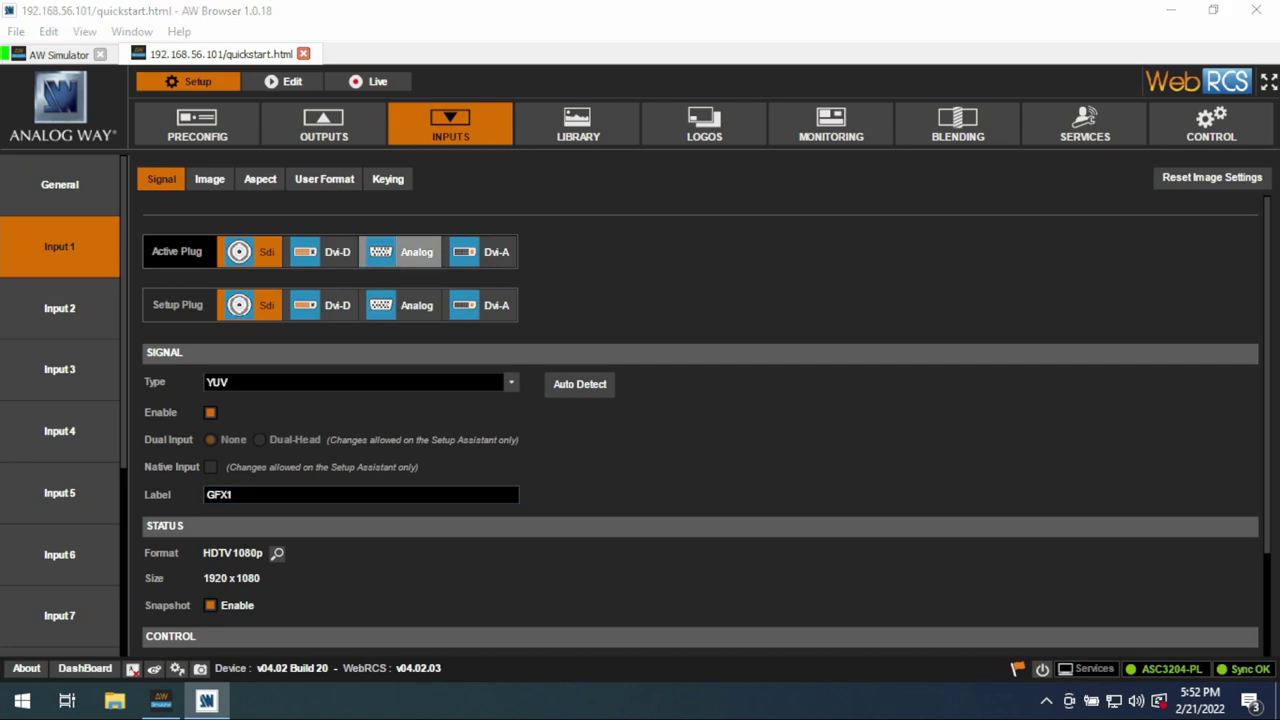
pyautogui.click(59, 308)
pyautogui.click(360, 494)
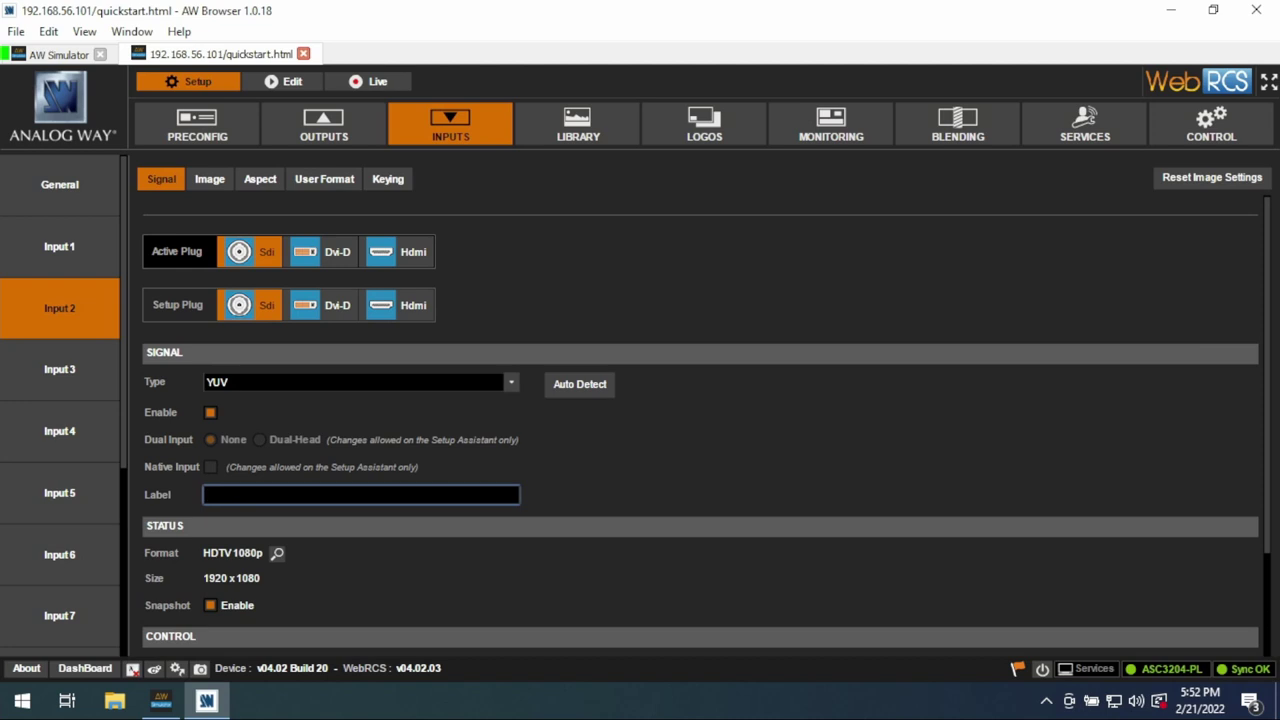
pyautogui.write('GFX1 notes')
# Label Input 3 as "GFX2" and Input 4 as "GFX2 notes" in their signal settings.
pyautogui.click(59, 369)
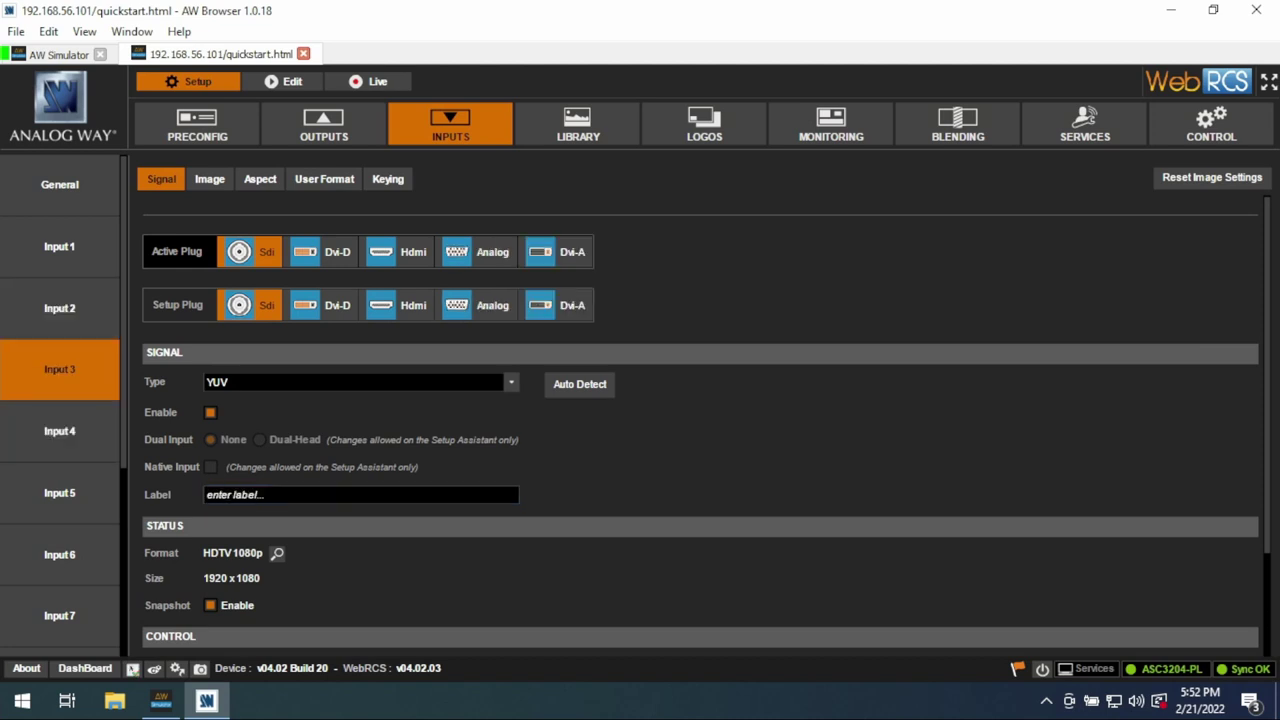
pyautogui.click(360, 494)
pyautogui.write('G')
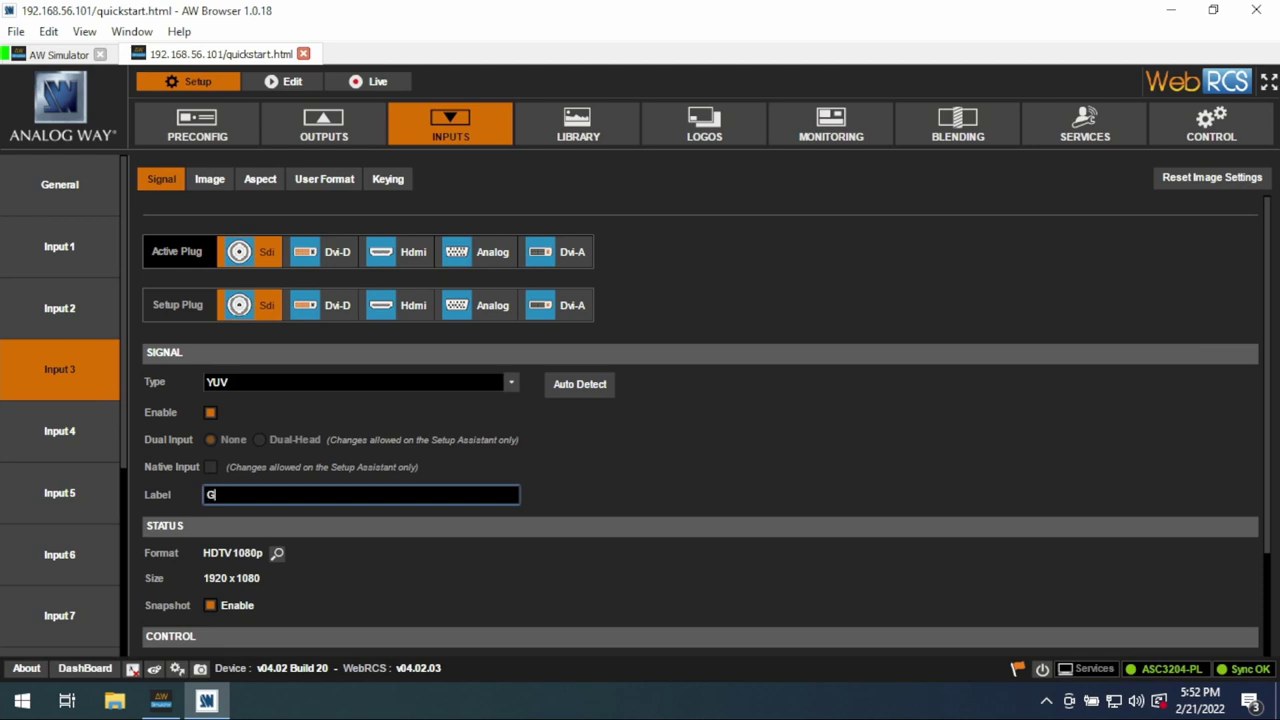
pyautogui.write('FX2')
pyautogui.click(59, 431)
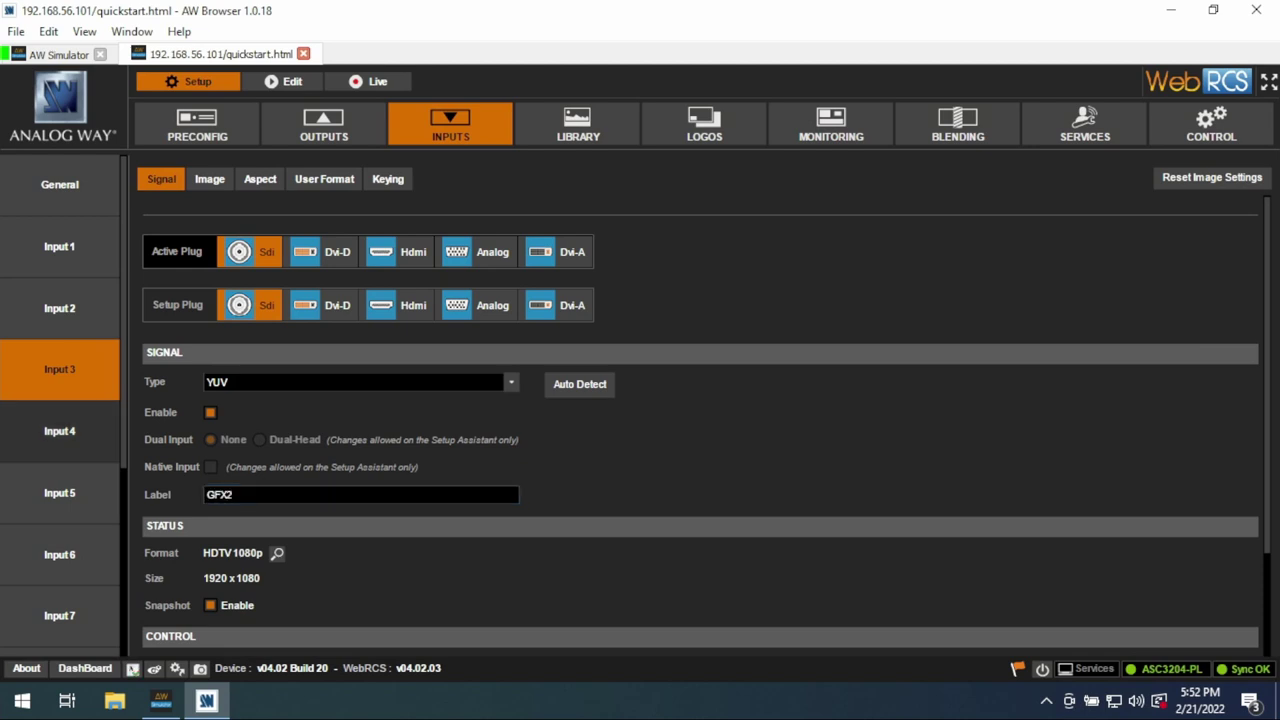
pyautogui.click(360, 494)
pyautogui.write('GFX')
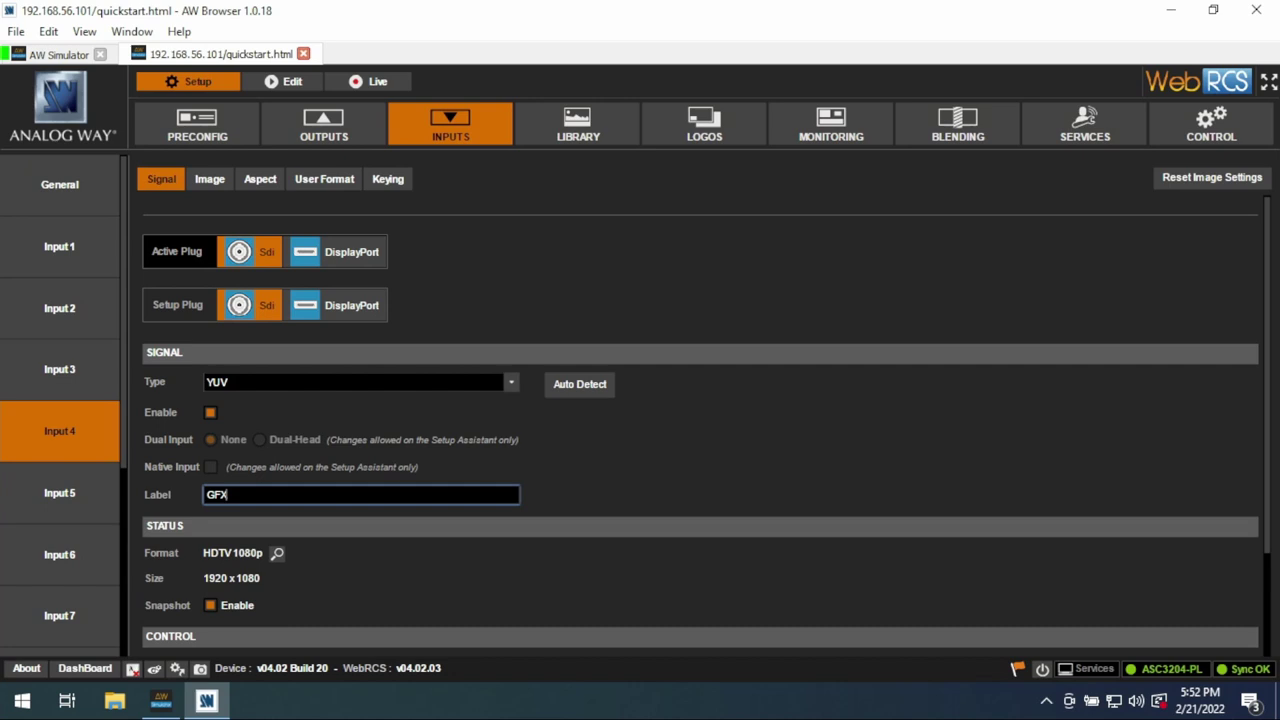
pyautogui.write('2 notes')
# Compare the signal settings of Inputs 1 and 2, and view Input 2's identifier, pattern, black and freeze controls.
pyautogui.click(59, 246)
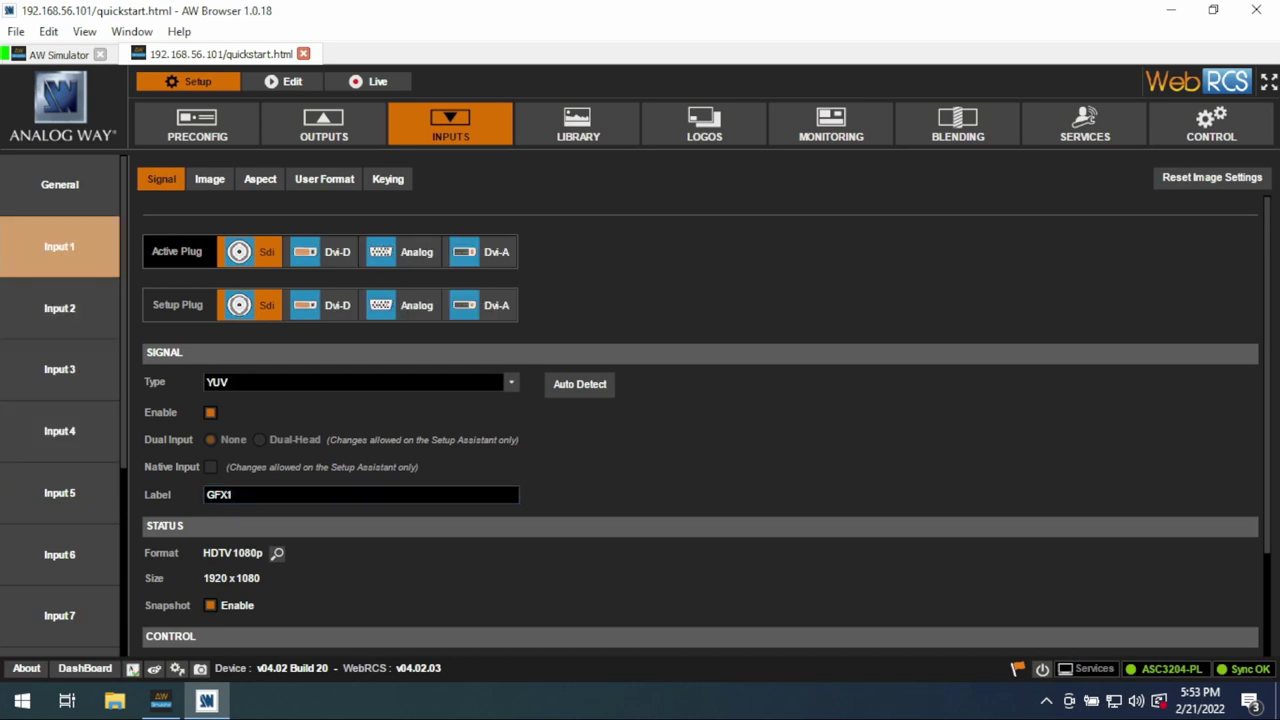
pyautogui.click(59, 308)
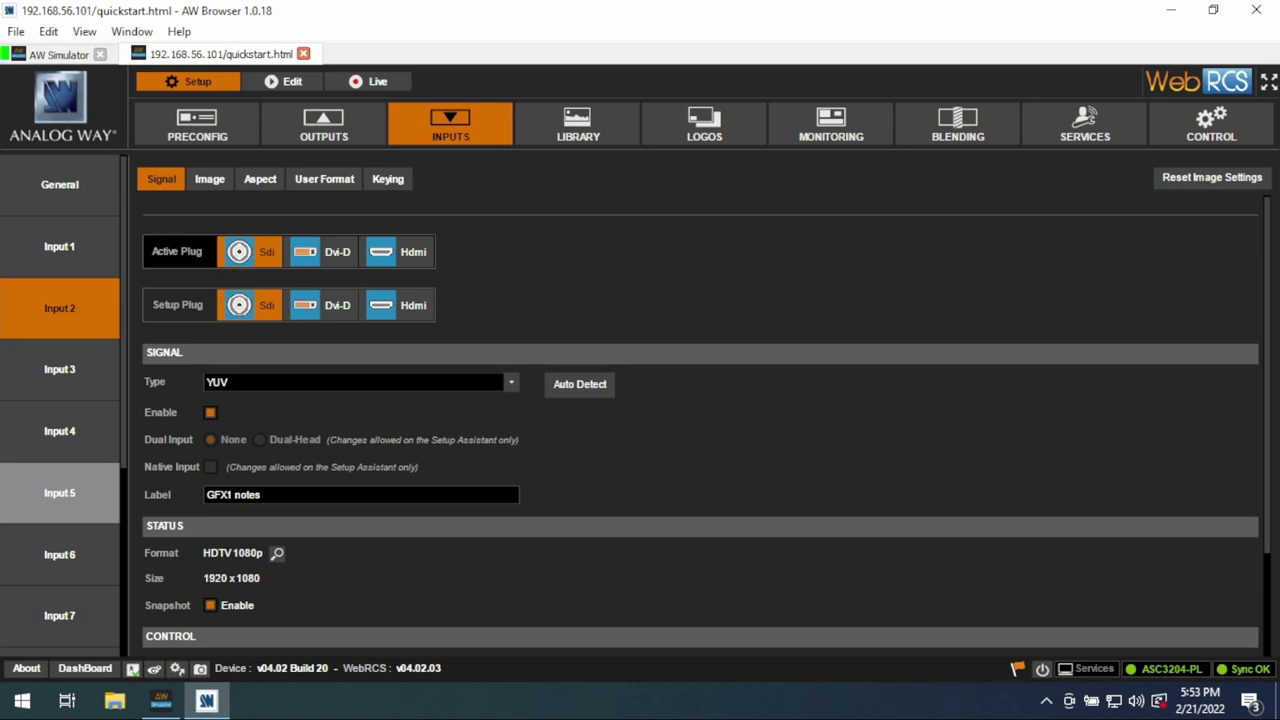
pyautogui.click(59, 246)
pyautogui.click(59, 308)
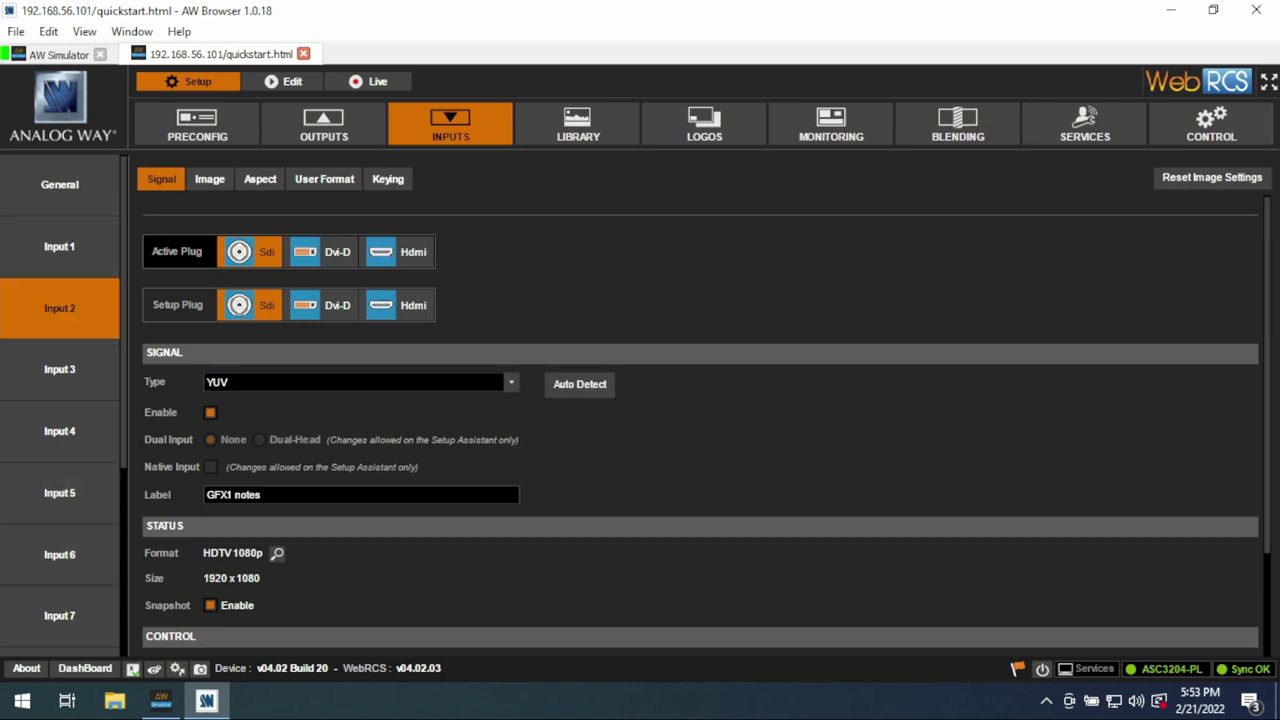
pyautogui.scroll(-2, 700, 420)
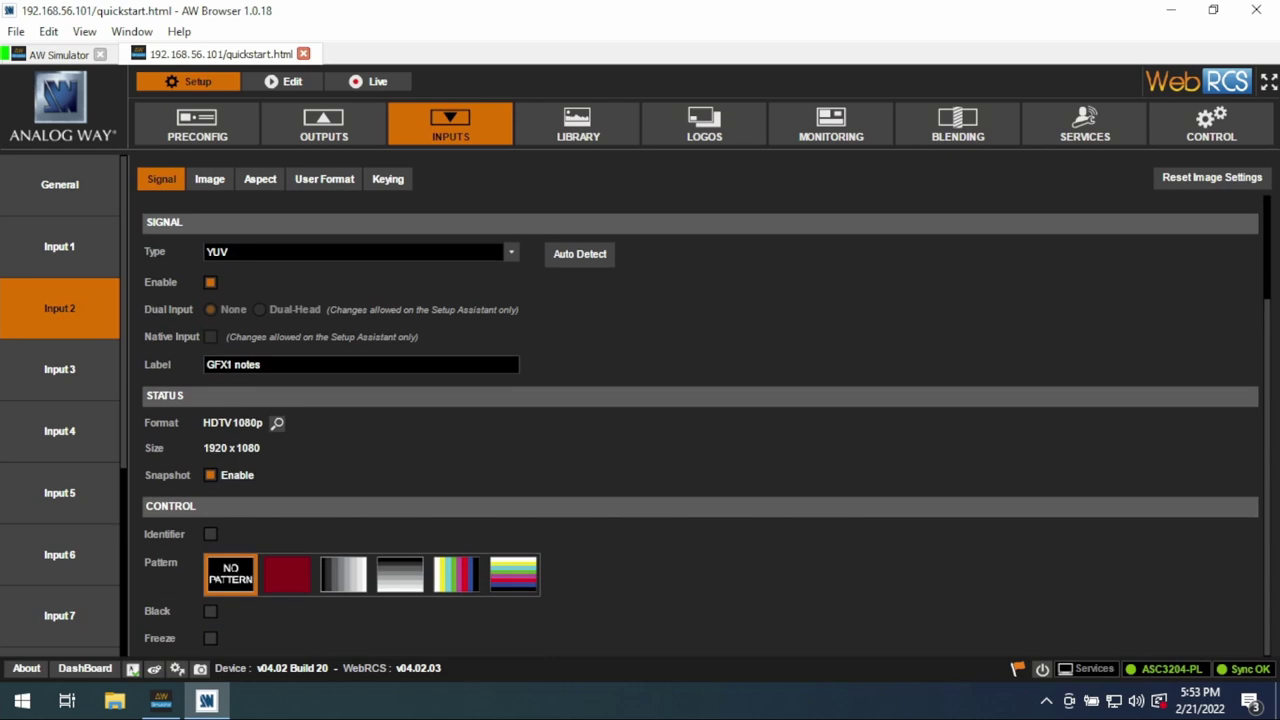
# View the image upload options for library slot 1 and close them without uploading a file.
pyautogui.click(577, 124)
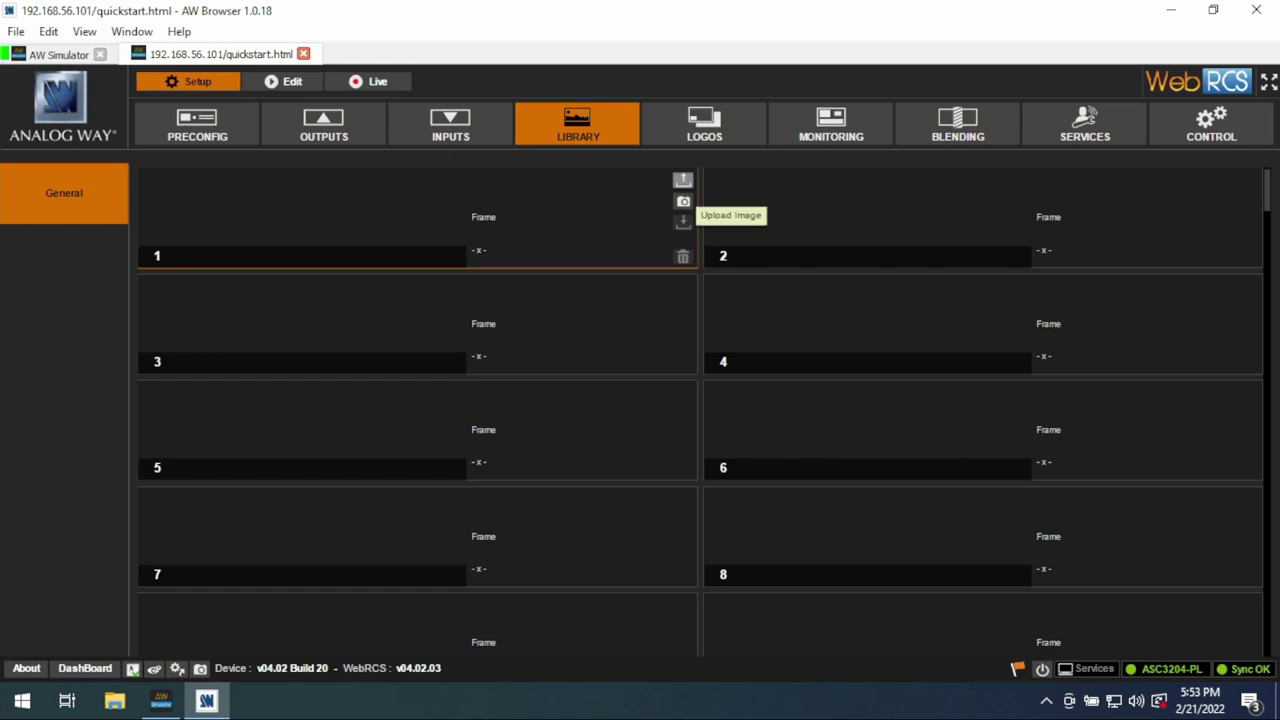
pyautogui.click(683, 180)
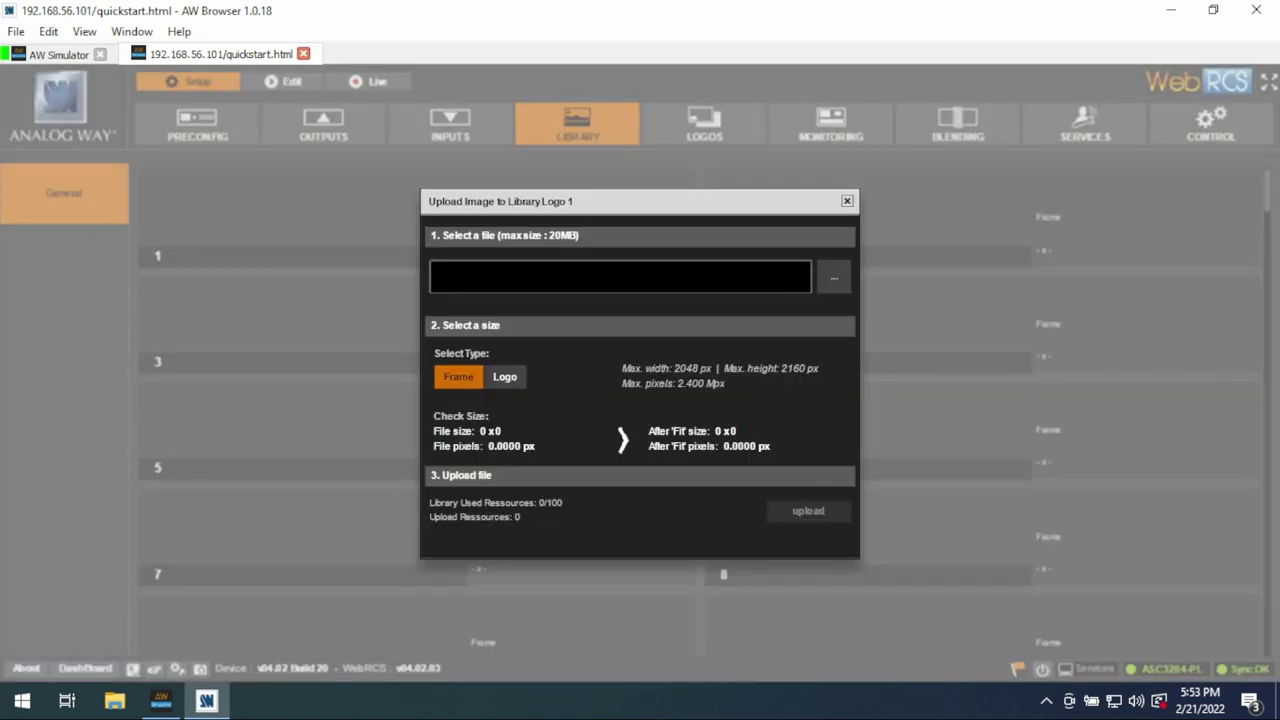
pyautogui.click(847, 201)
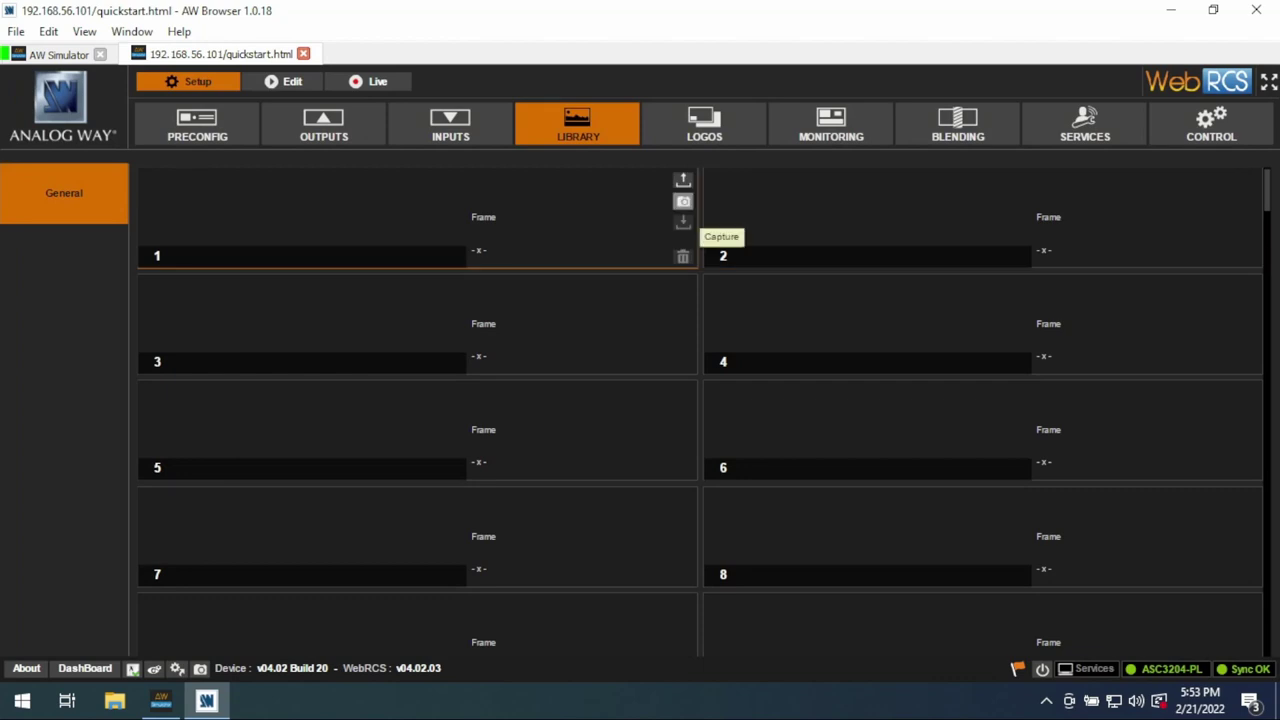
# Examine the options for capturing INPUT 1 (GFX1) as a Frame in library slot 1, close without capturing, and look through the library slots.
pyautogui.click(683, 201)
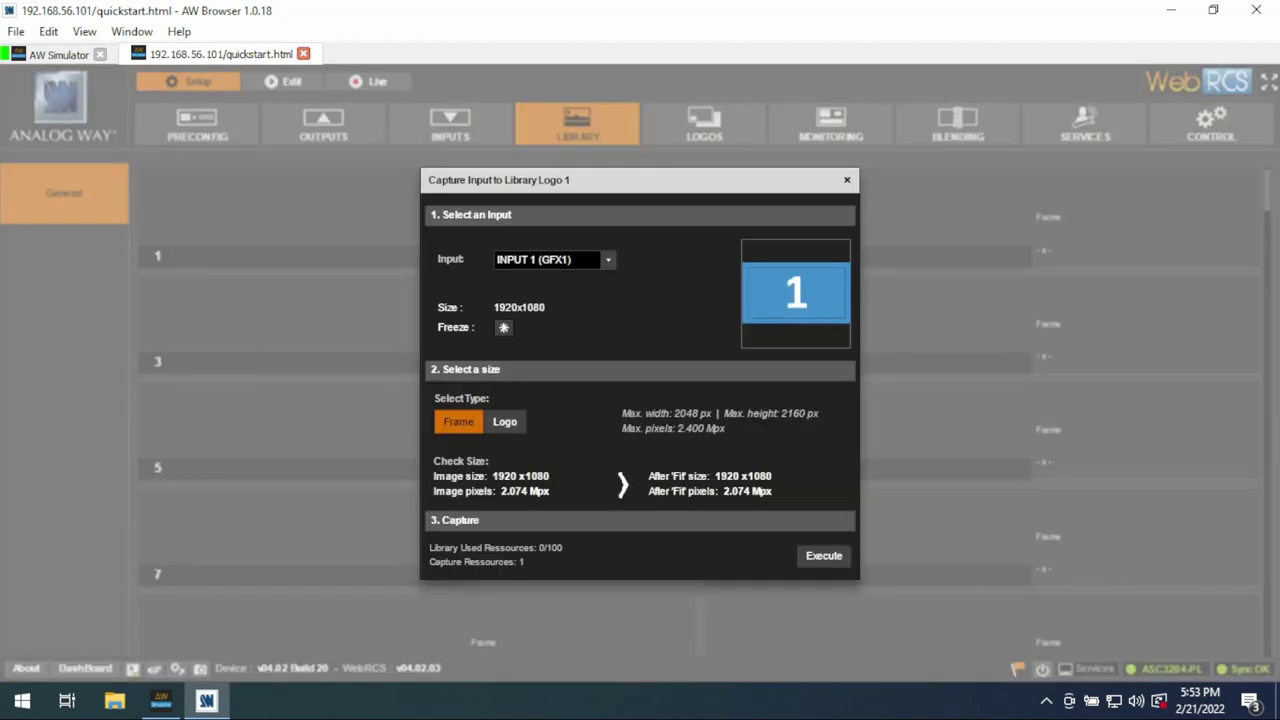
pyautogui.click(608, 259)
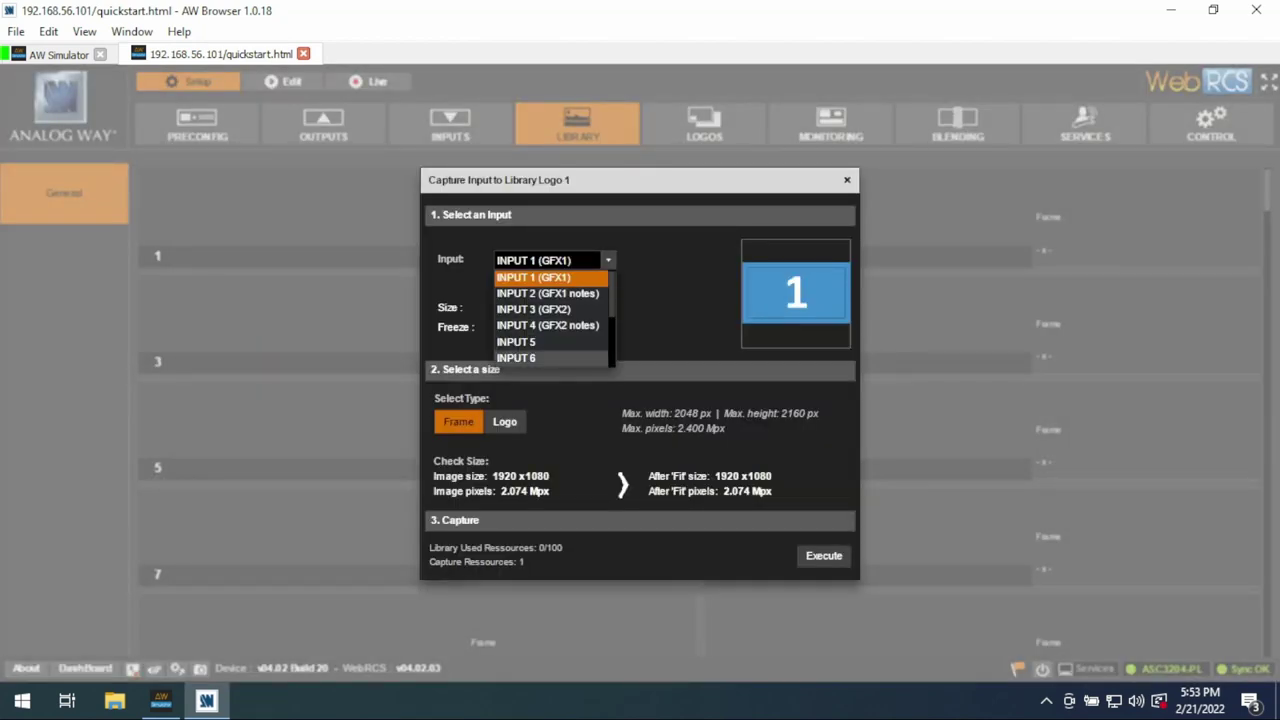
pyautogui.scroll(-2, 550, 326)
pyautogui.scroll(2, 550, 322)
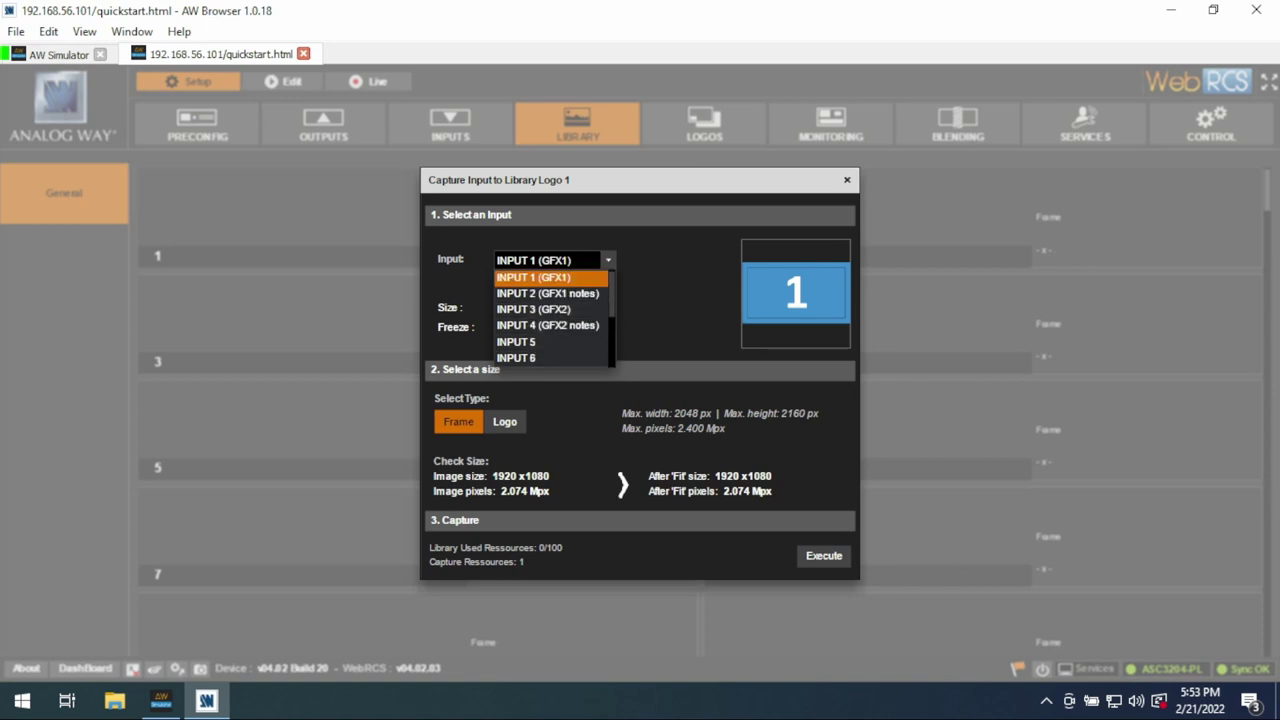
pyautogui.click(550, 278)
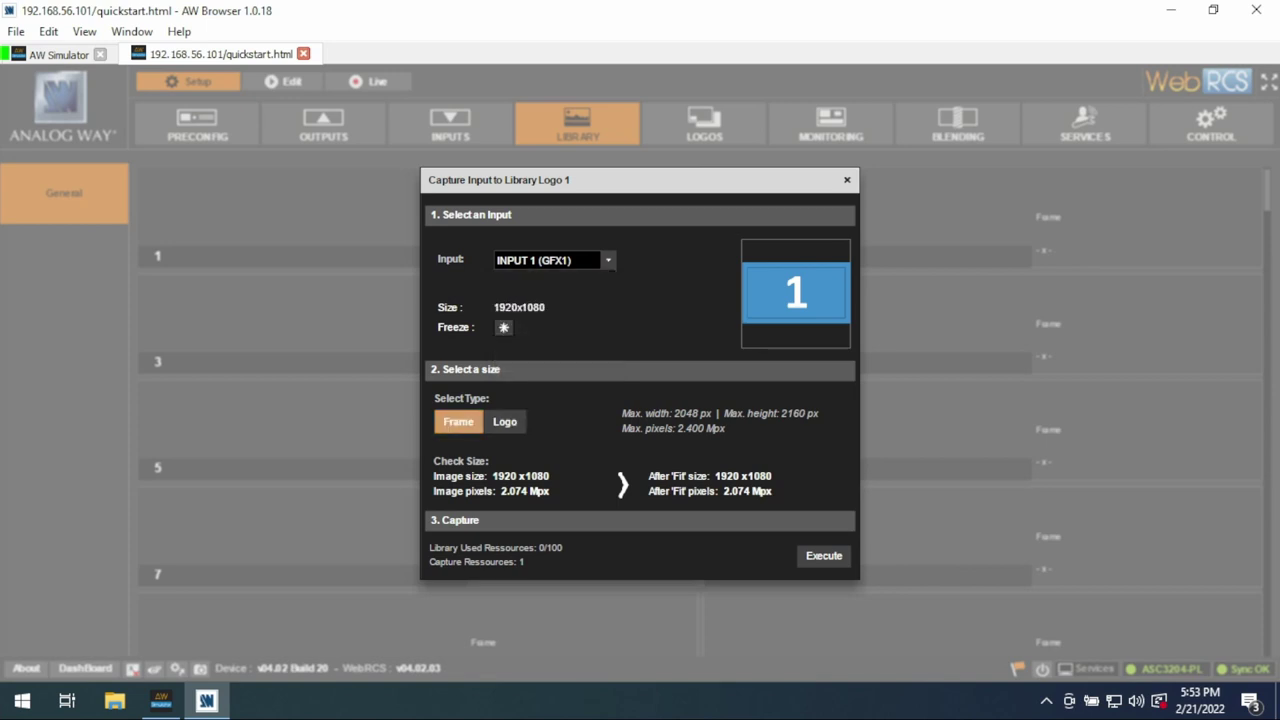
pyautogui.click(458, 421)
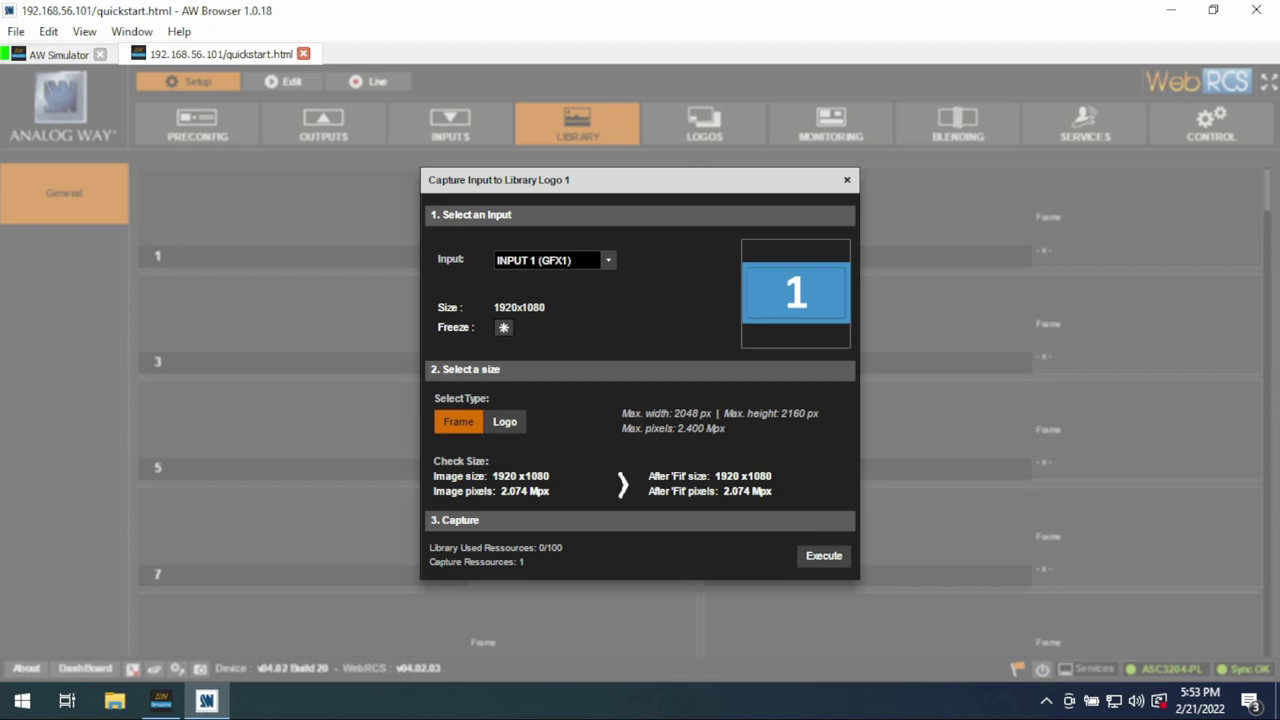
pyautogui.click(847, 180)
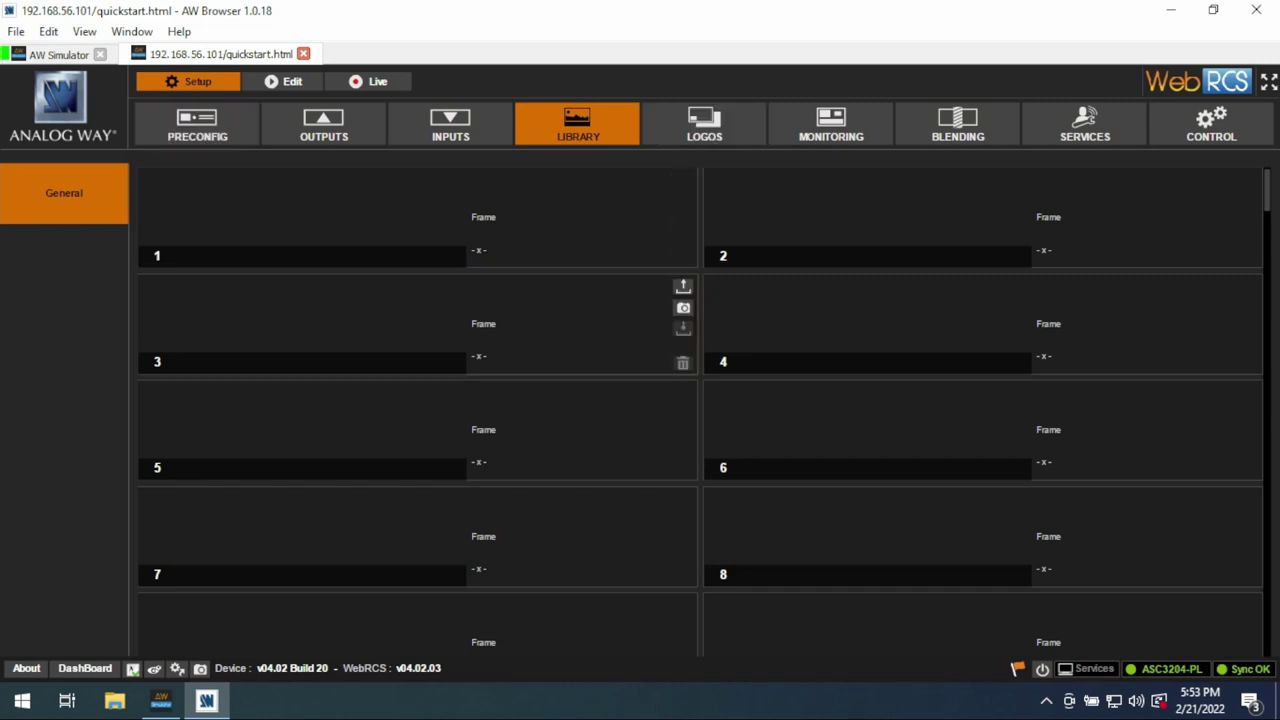
pyautogui.scroll(-20, 417, 320)
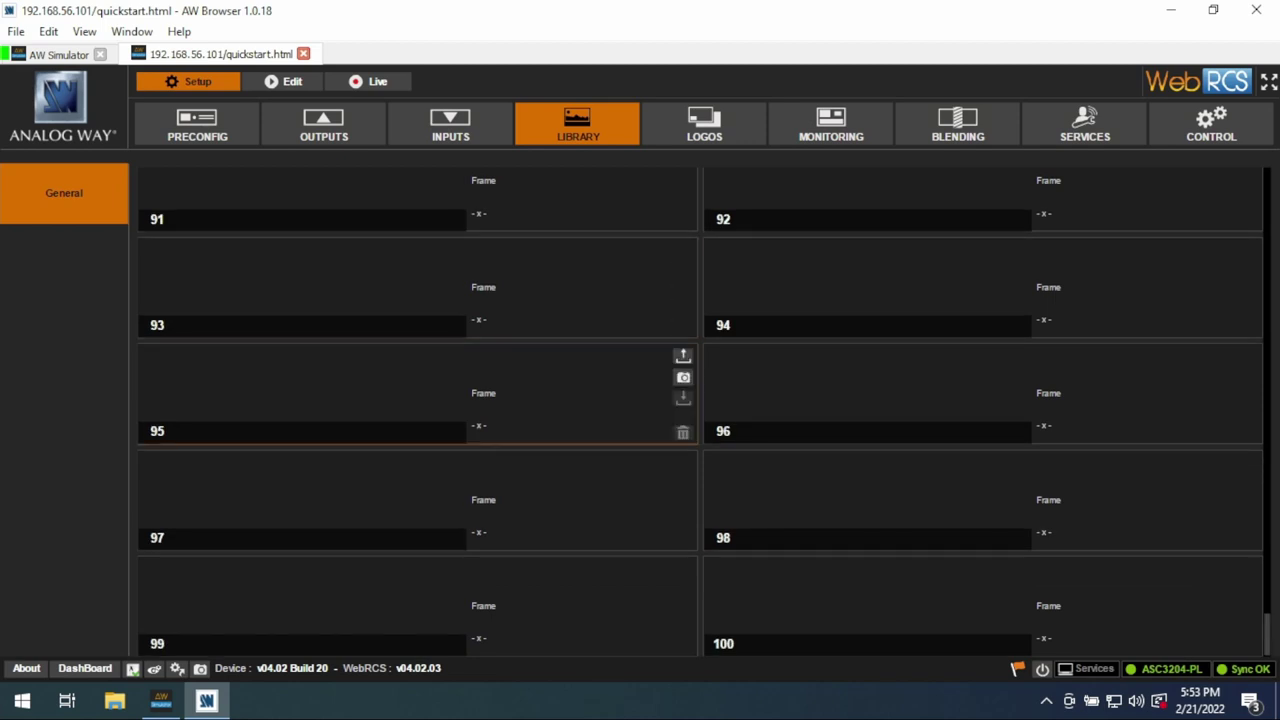
pyautogui.scroll(20, 417, 320)
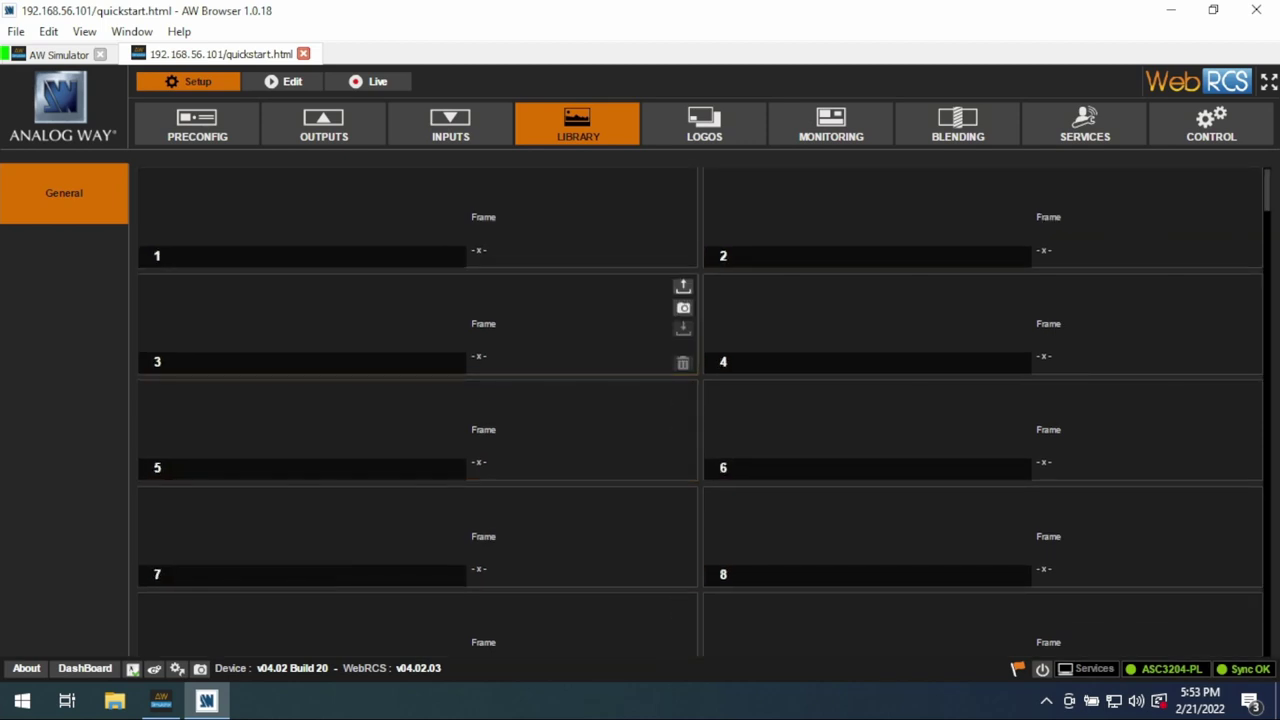
# Review the logo sources and examine Frame 1's source, control, aspect ratio and cropping settings.
pyautogui.click(704, 124)
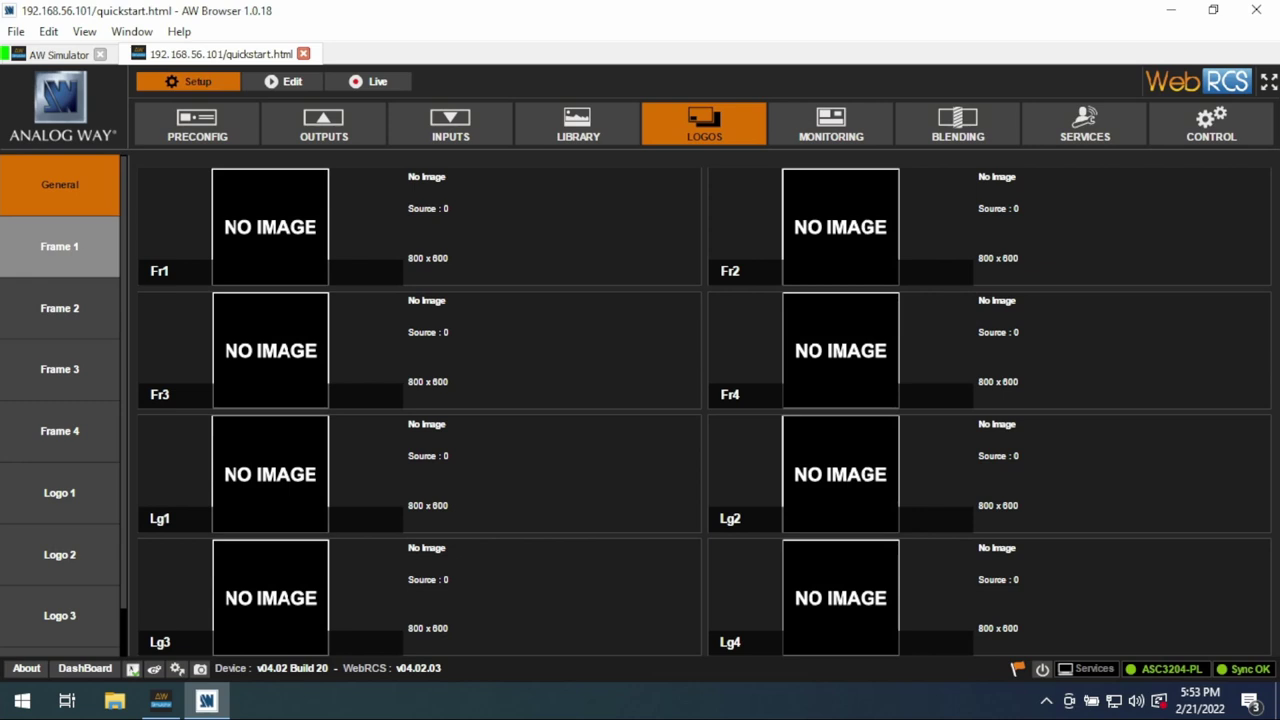
pyautogui.click(59, 246)
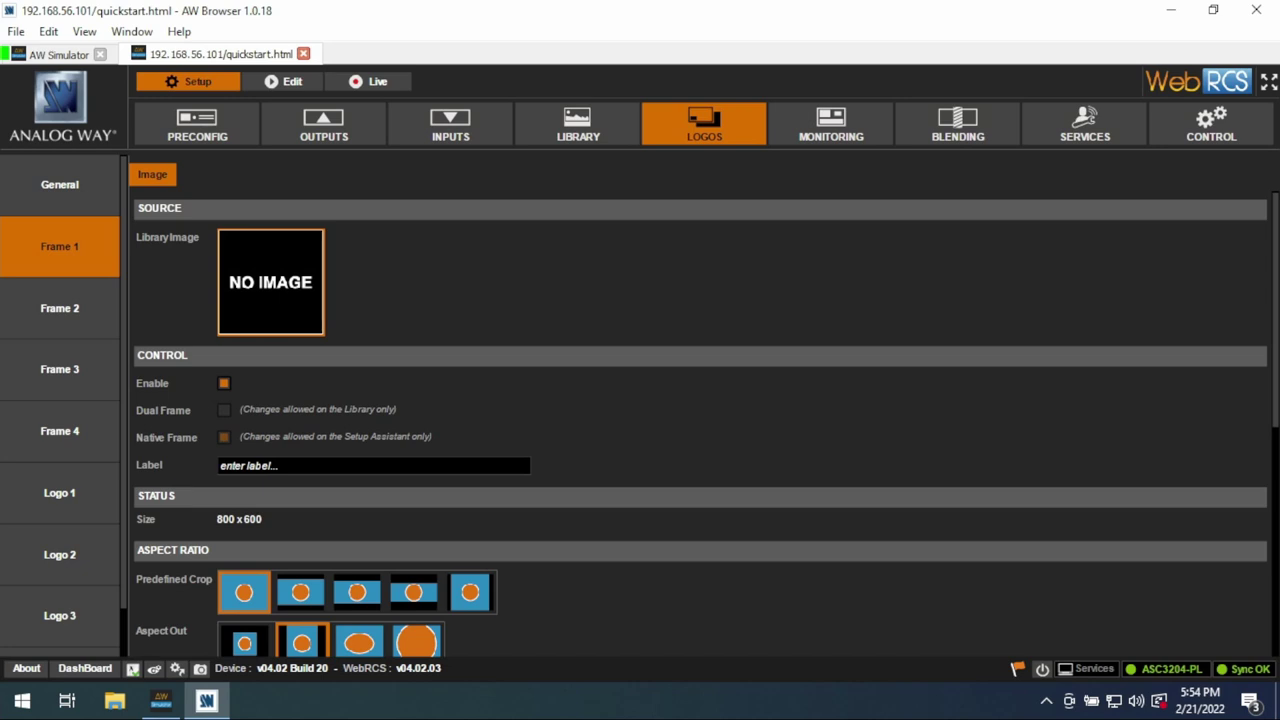
pyautogui.scroll(-5, 420, 380)
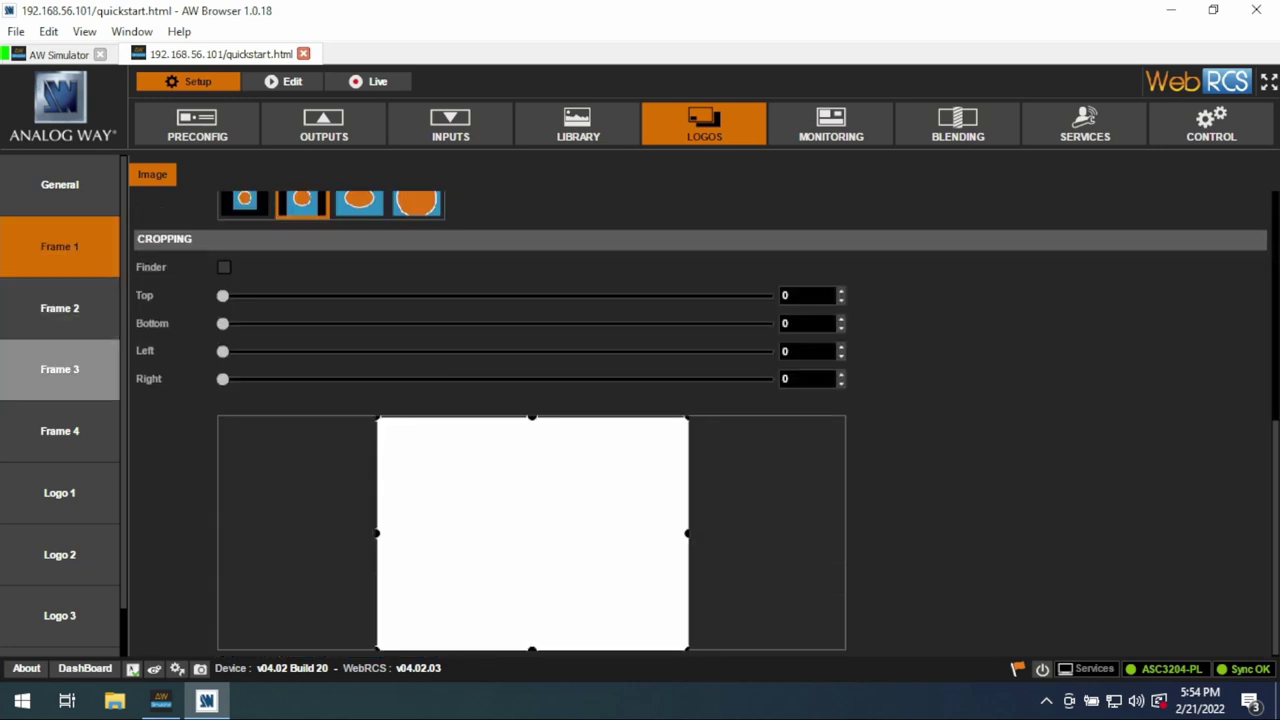
pyautogui.scroll(-1, 60, 440)
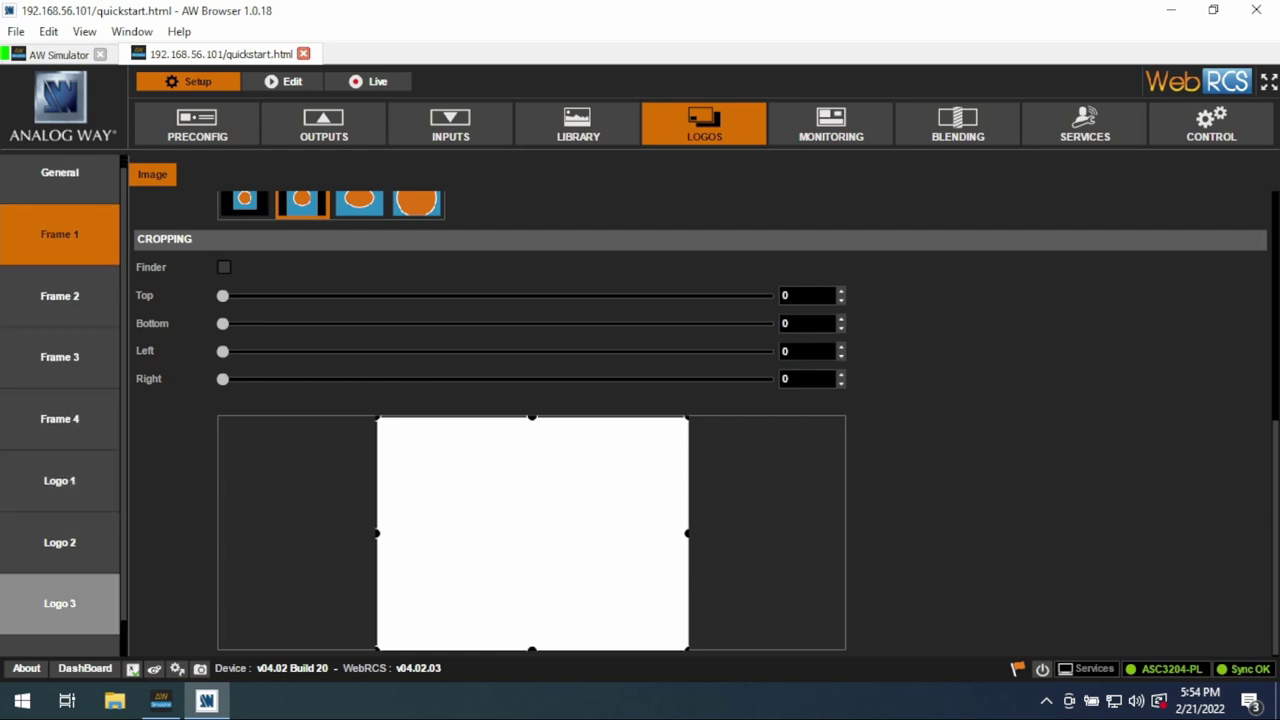
pyautogui.scroll(1, 60, 360)
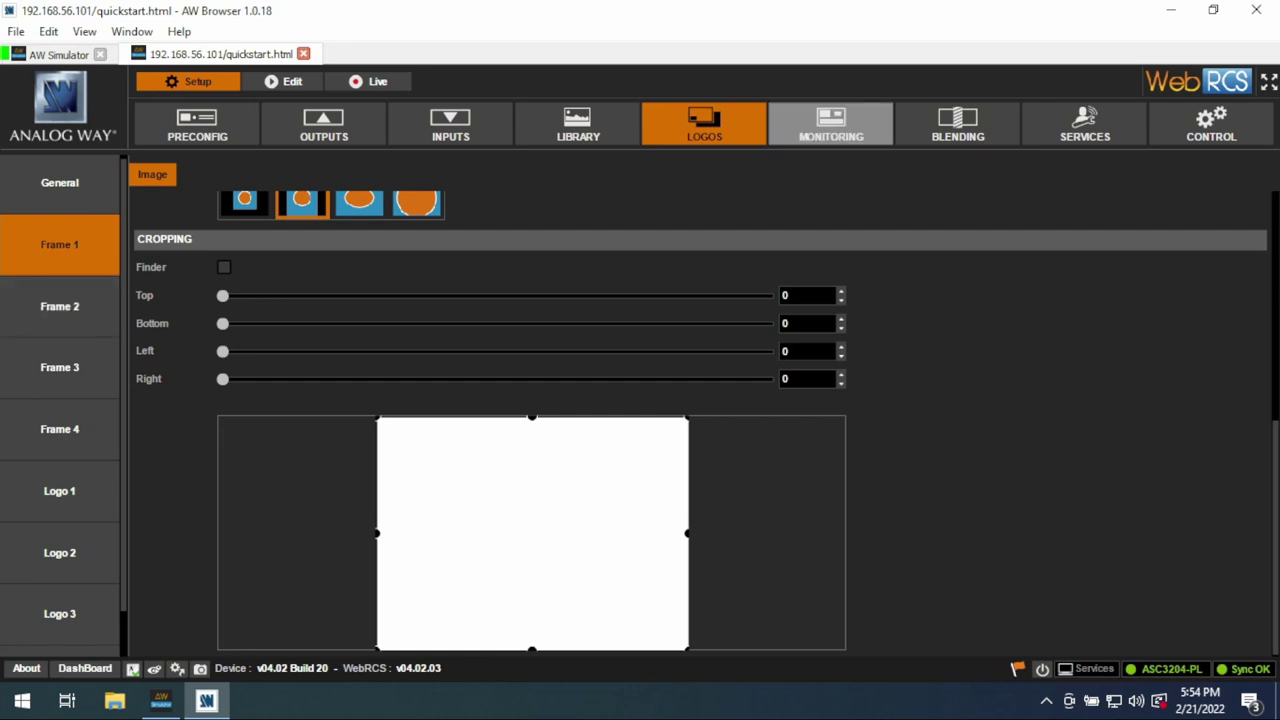
# Review the monitoring output settings, Screen 1's blending setup, the firmware update page and the backup import and export options.
pyautogui.click(830, 124)
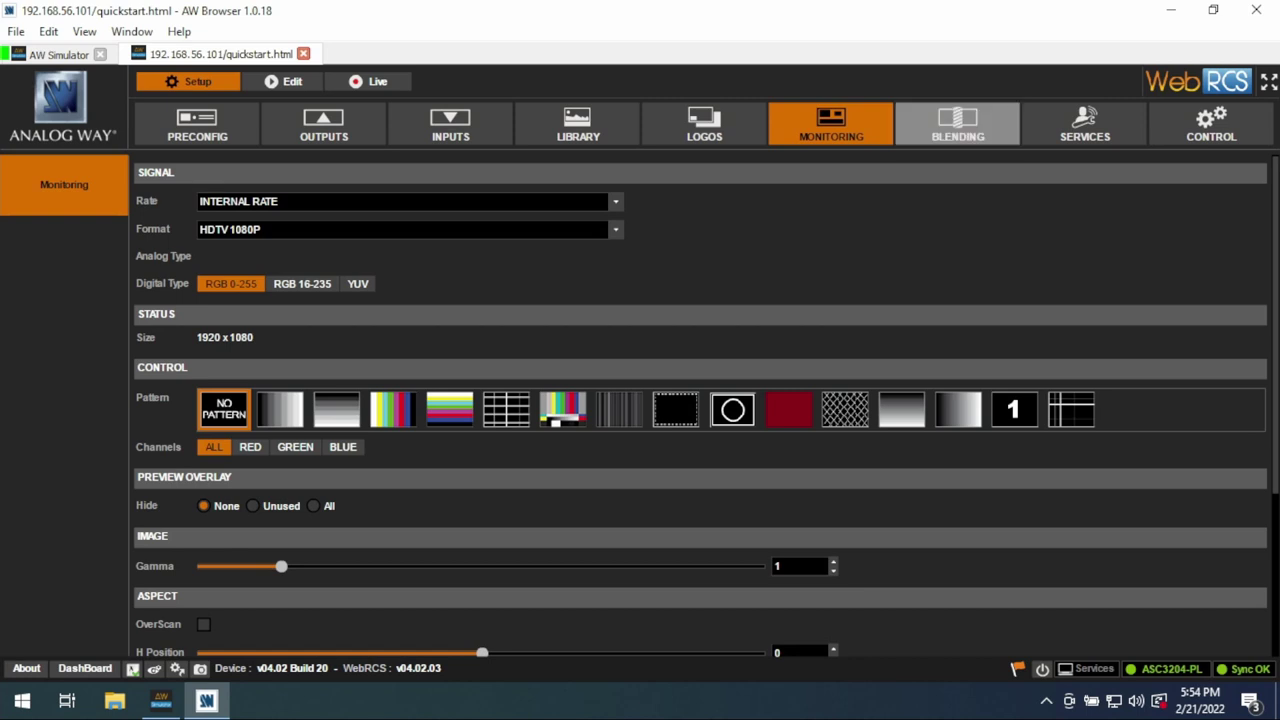
pyautogui.click(957, 124)
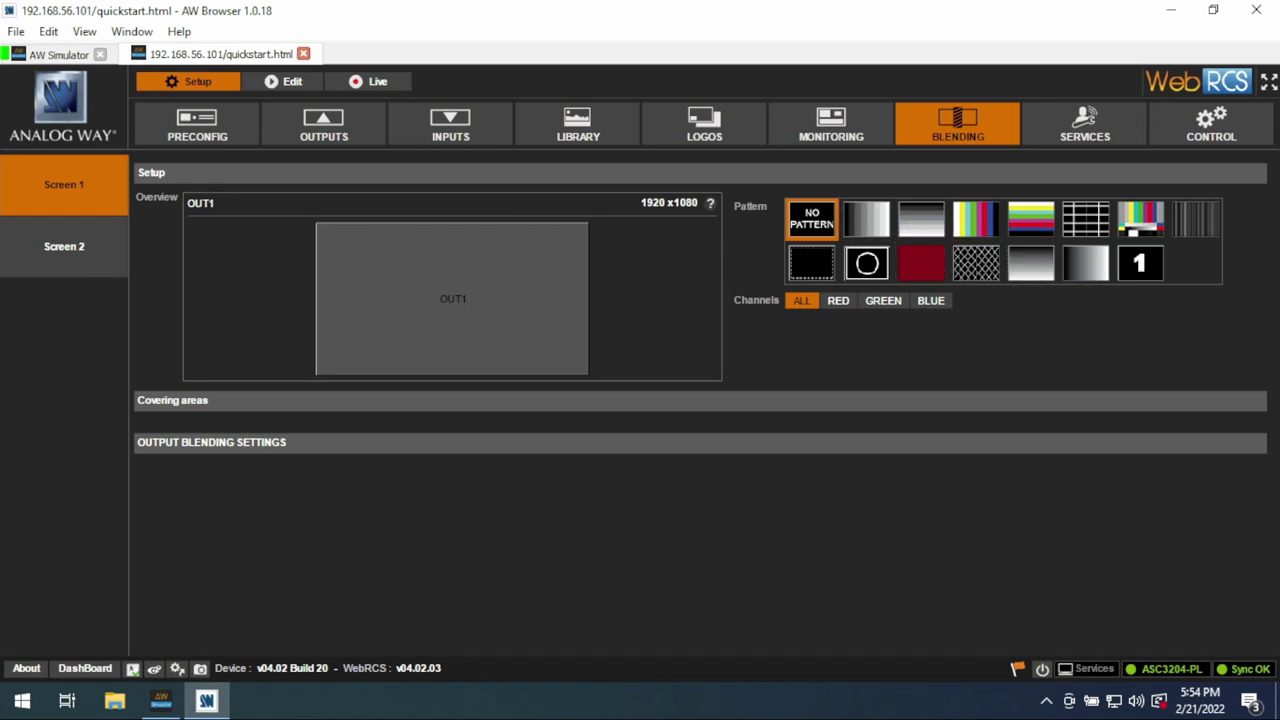
pyautogui.click(1085, 124)
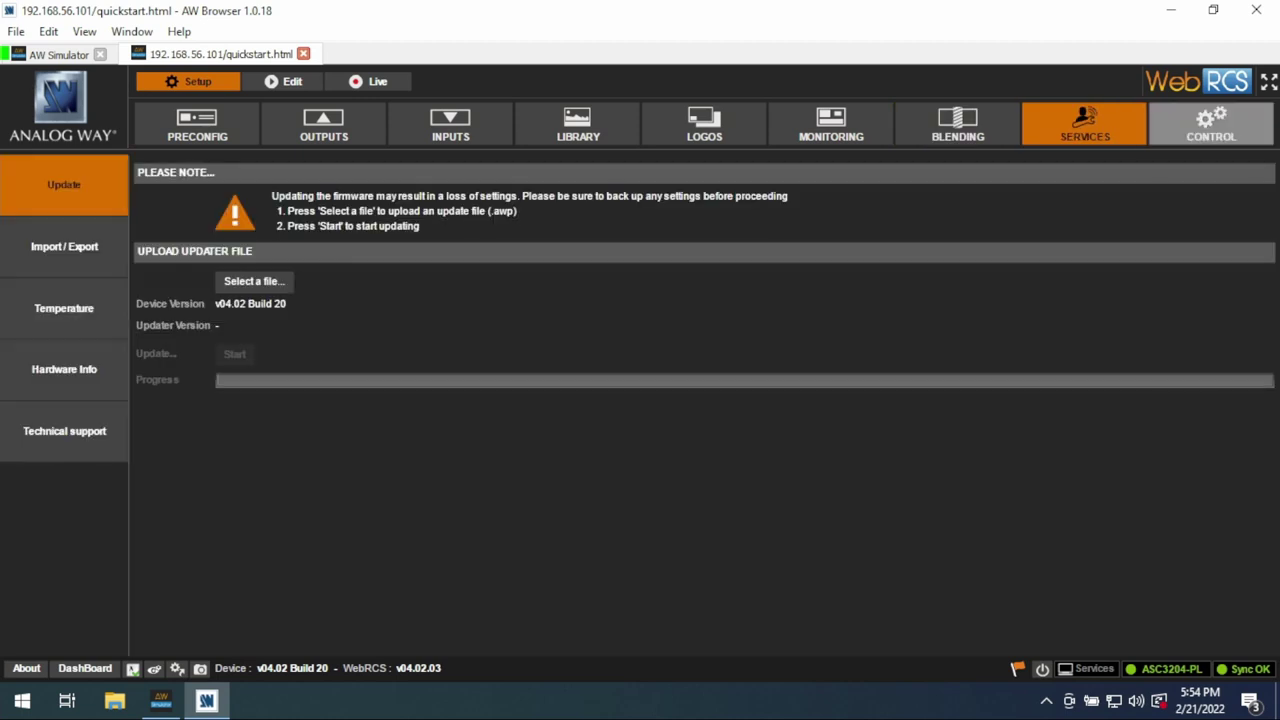
pyautogui.click(64, 246)
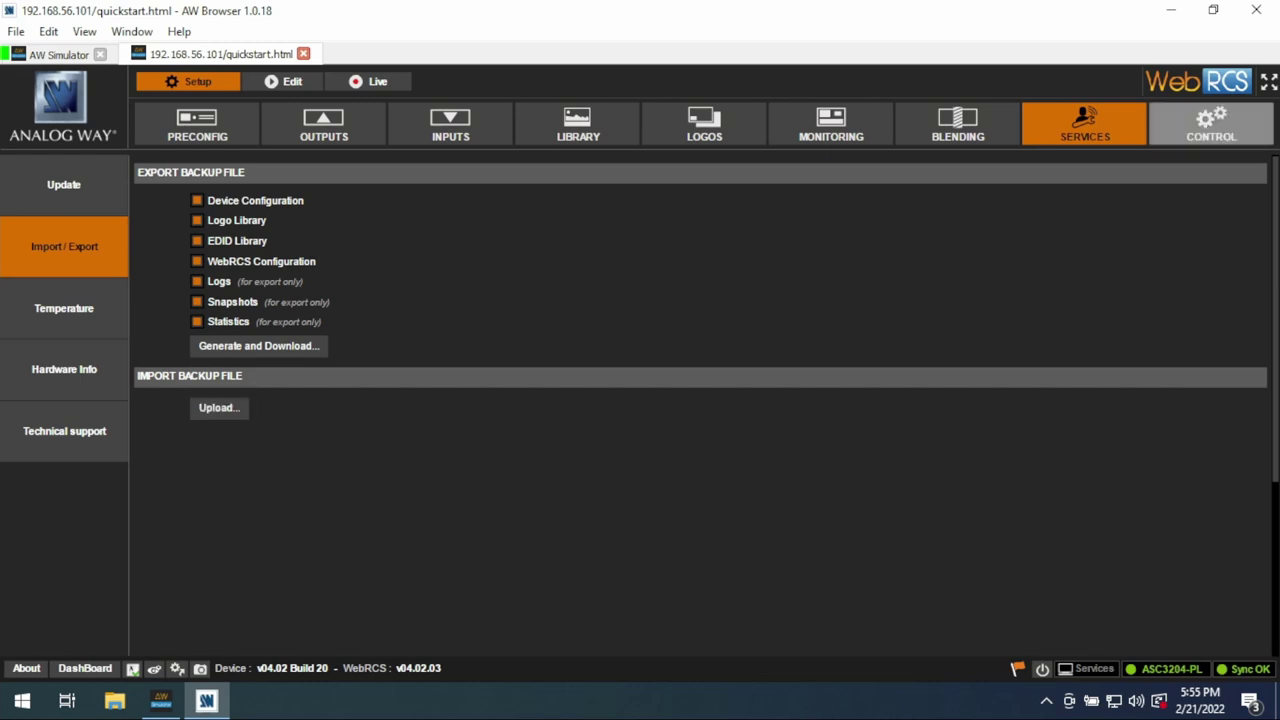
# Review the device's network settings, EDID library, factory reset options and the list of erasable memories without starting any reset.
pyautogui.click(1211, 122)
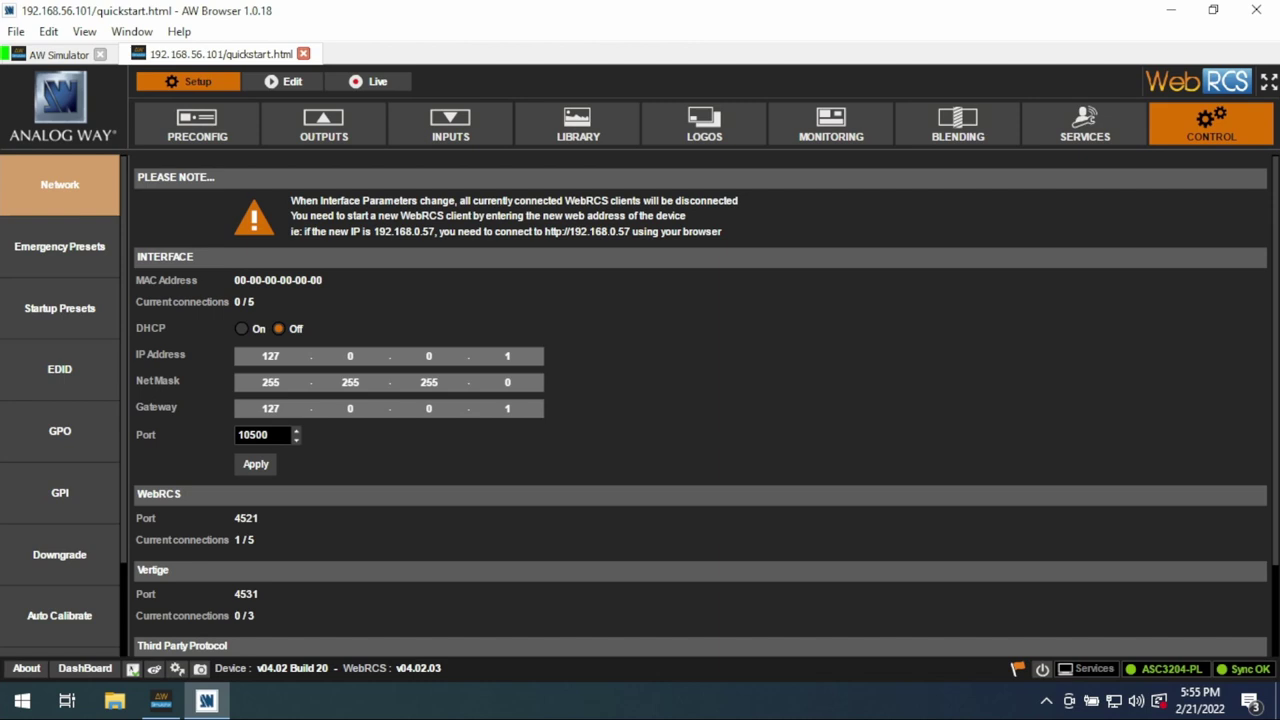
pyautogui.click(60, 369)
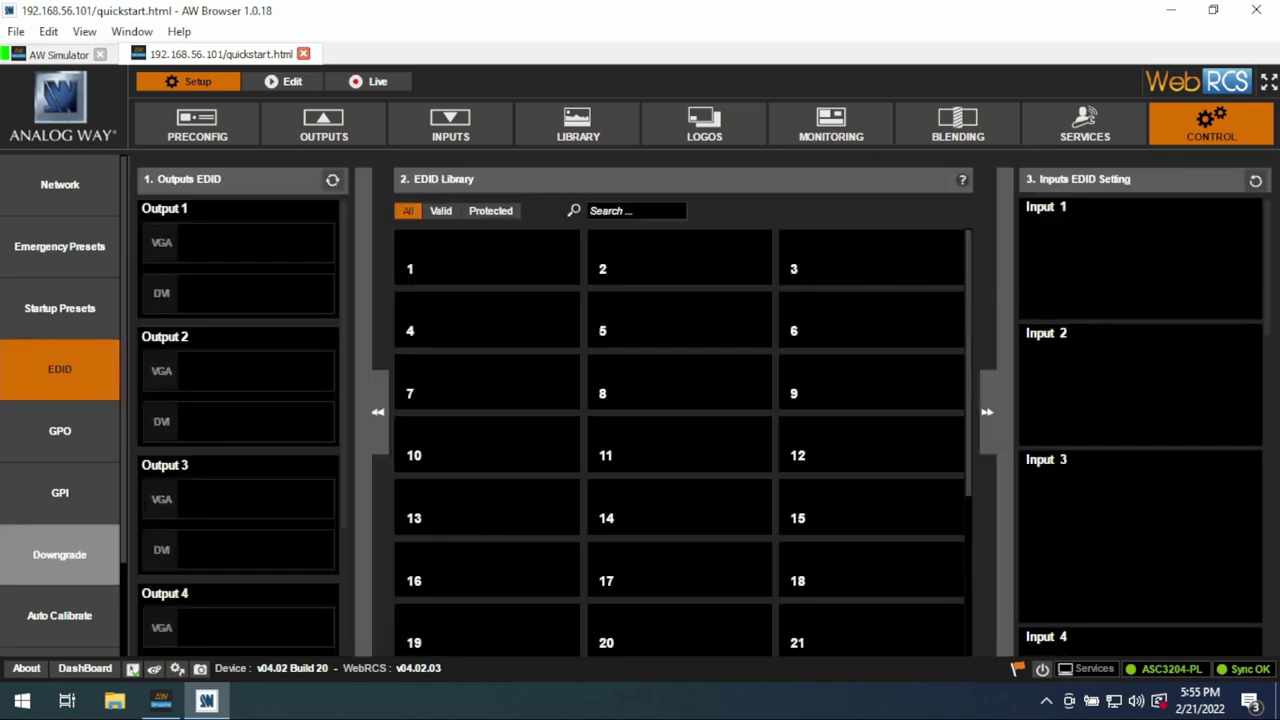
pyautogui.scroll(-1, 60, 585)
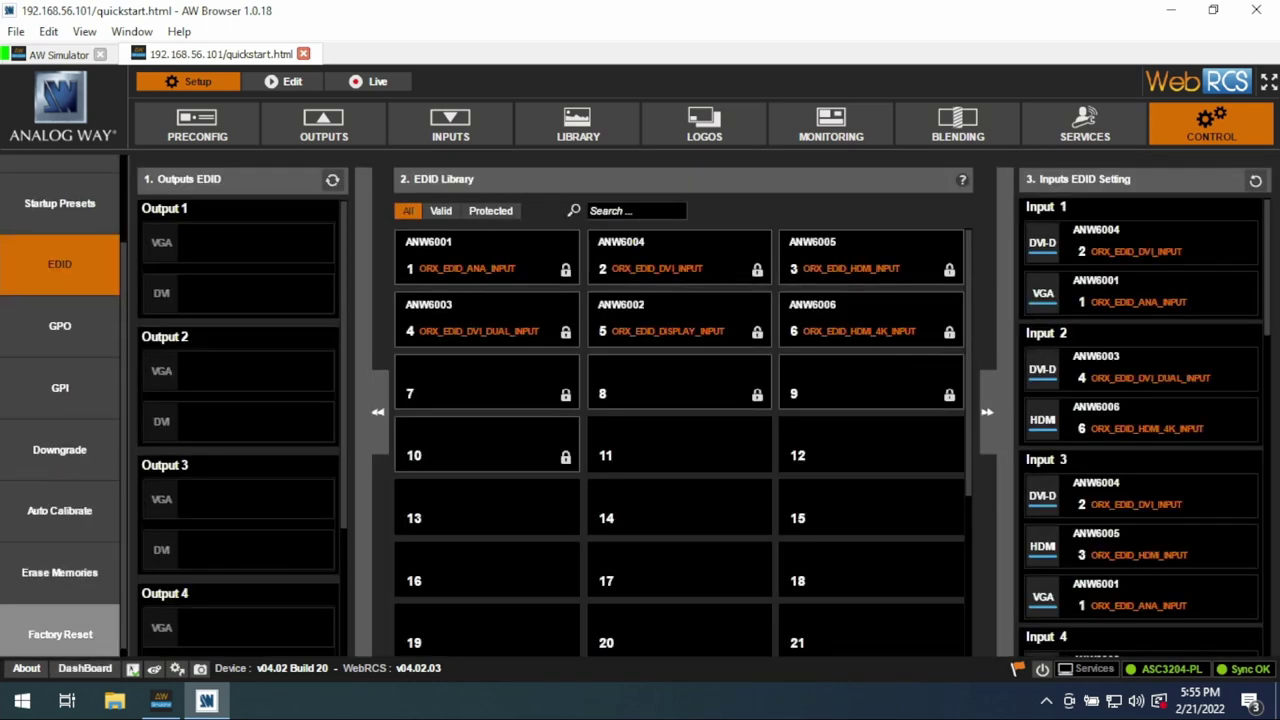
pyautogui.scroll(-1, 60, 598)
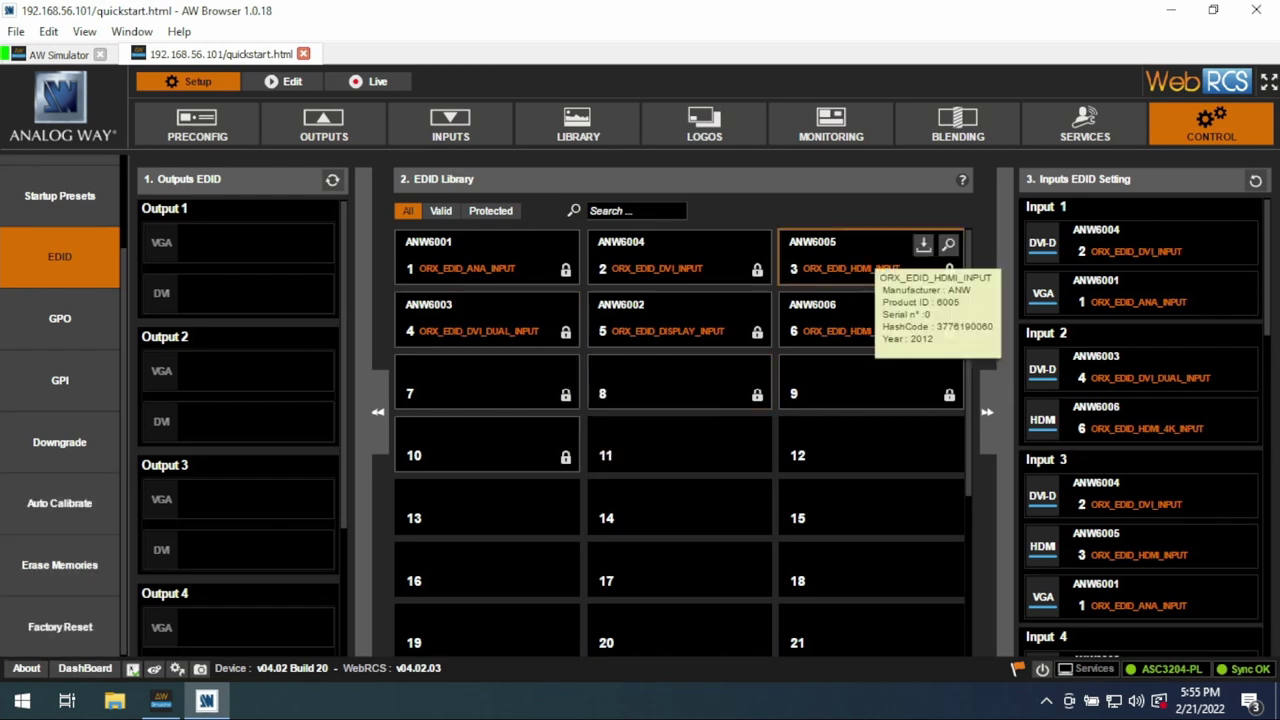
pyautogui.click(60, 626)
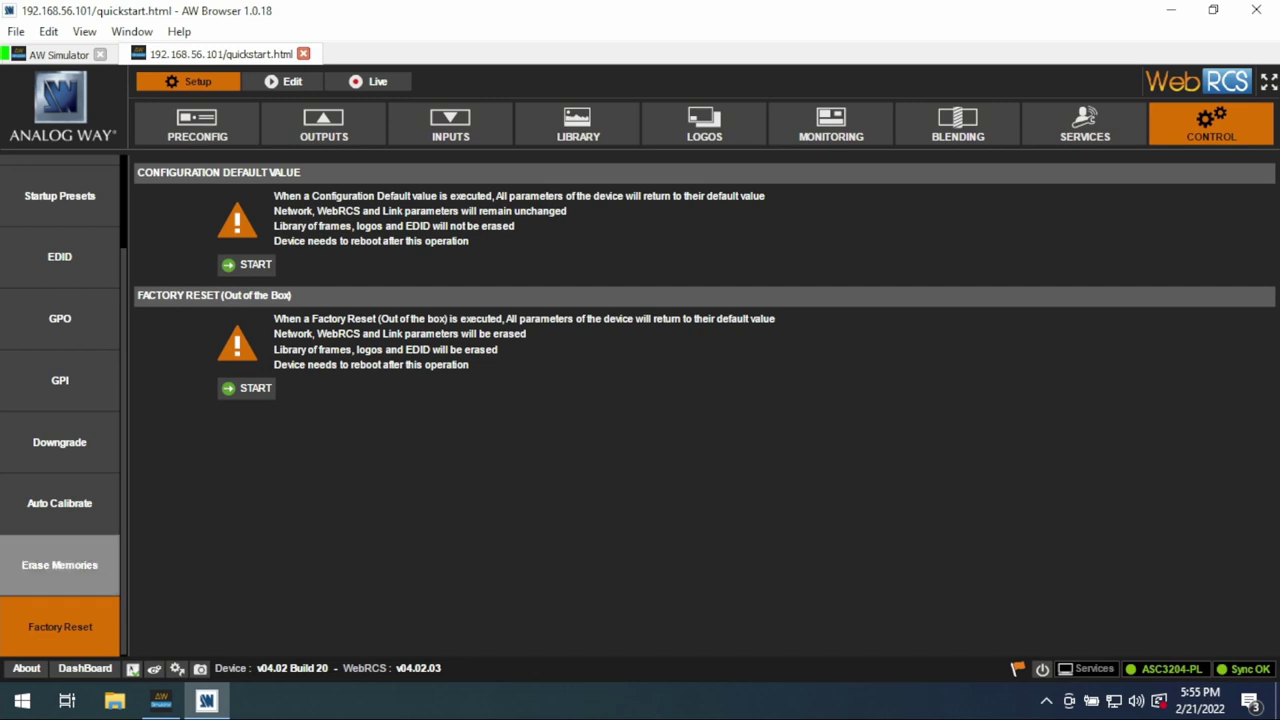
pyautogui.click(60, 565)
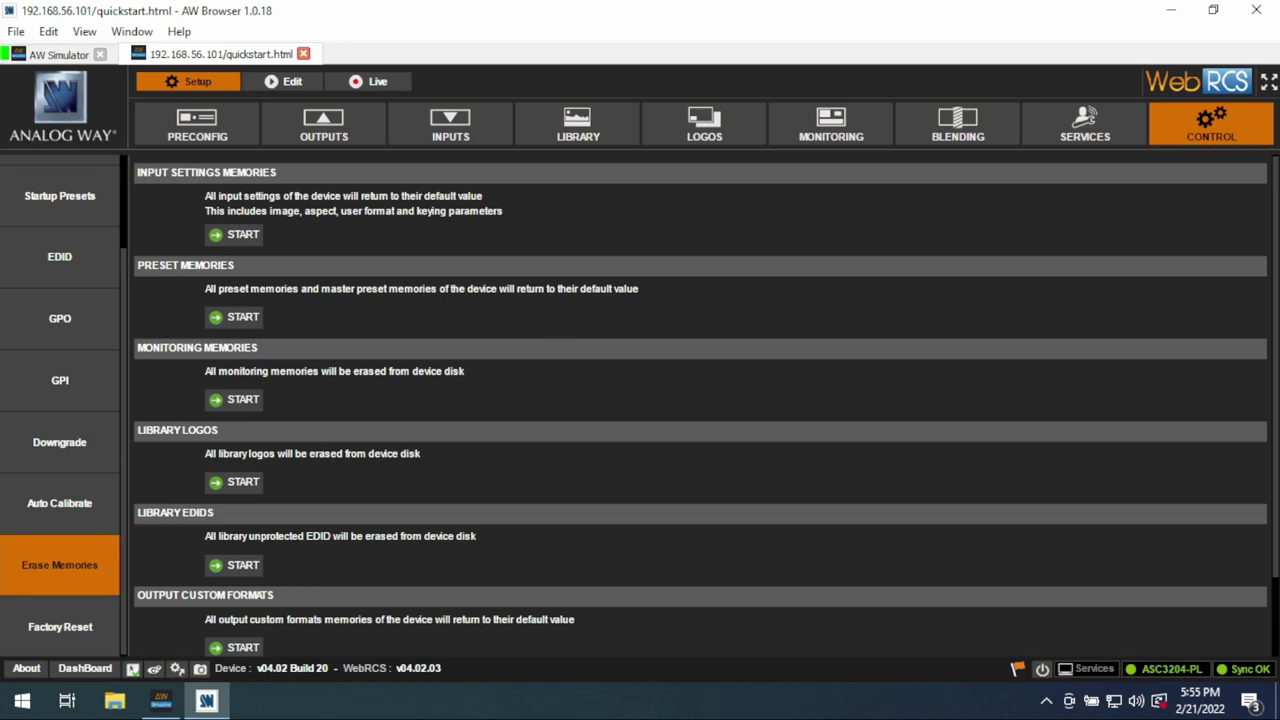
pyautogui.scroll(-1, 700, 410)
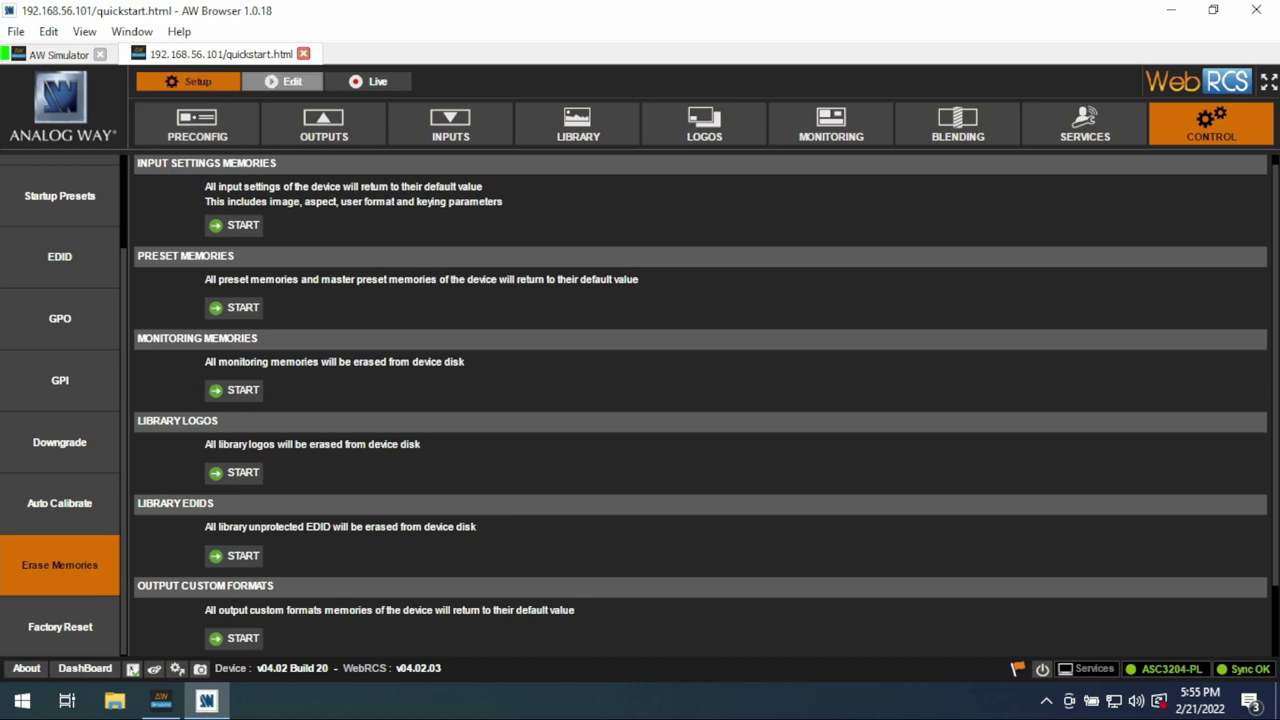
# Open the Edit workspace, shift layer B slightly left in Screen 1's preview, and select layers C and D in turn.
pyautogui.click(282, 81)
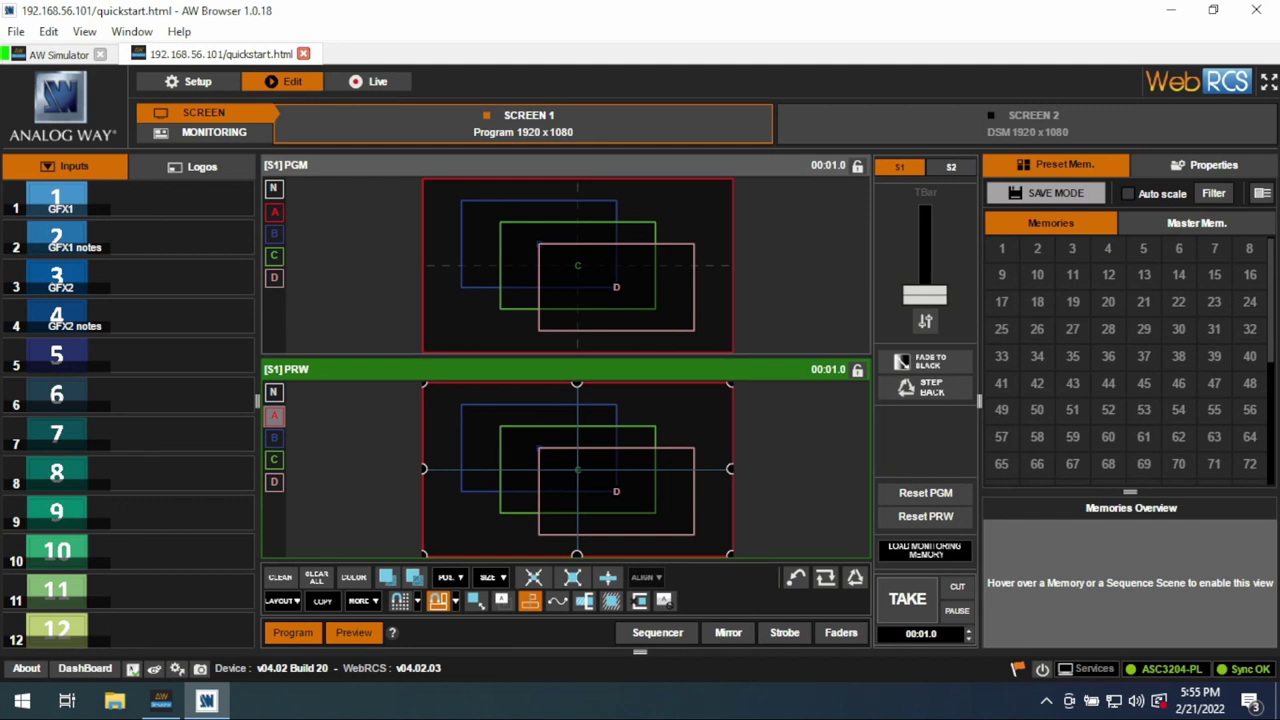
pyautogui.moveTo(500, 420); pyautogui.dragTo(495, 420)
pyautogui.click(577, 437)
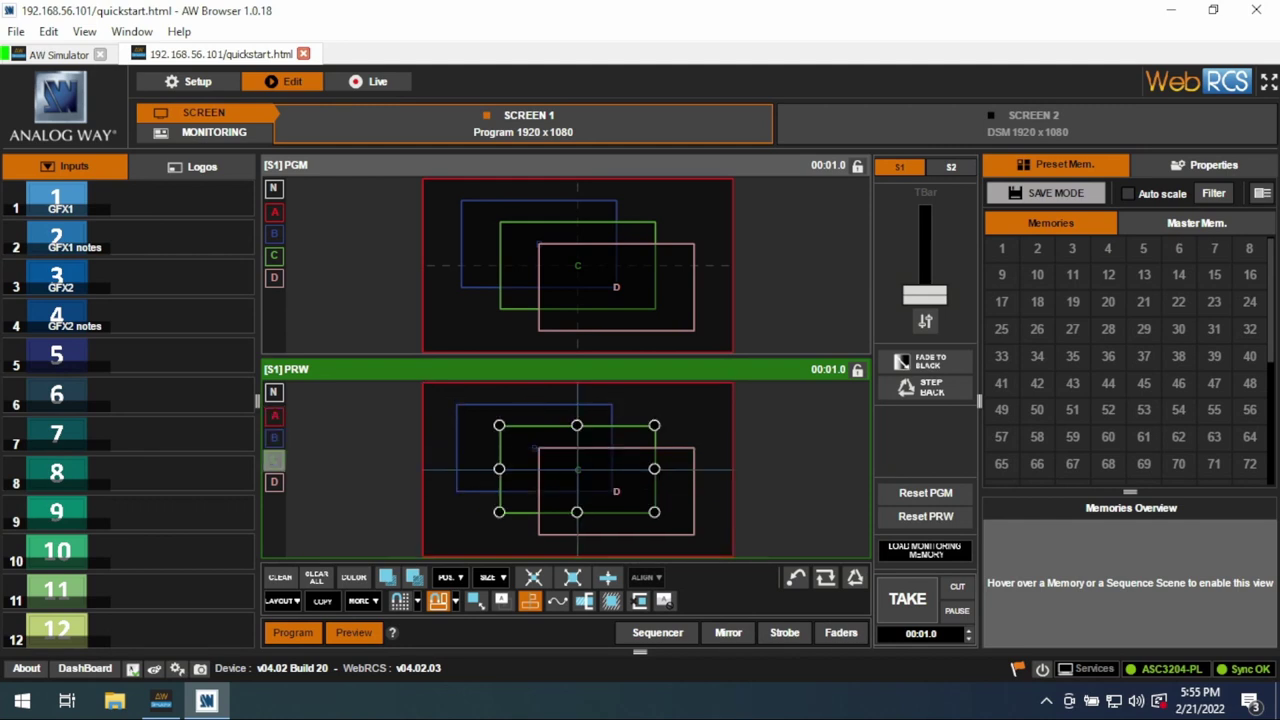
pyautogui.click(616, 491)
pyautogui.press('Tab')
pyautogui.press('Tab')
pyautogui.press('Tab')
pyautogui.press('Tab')
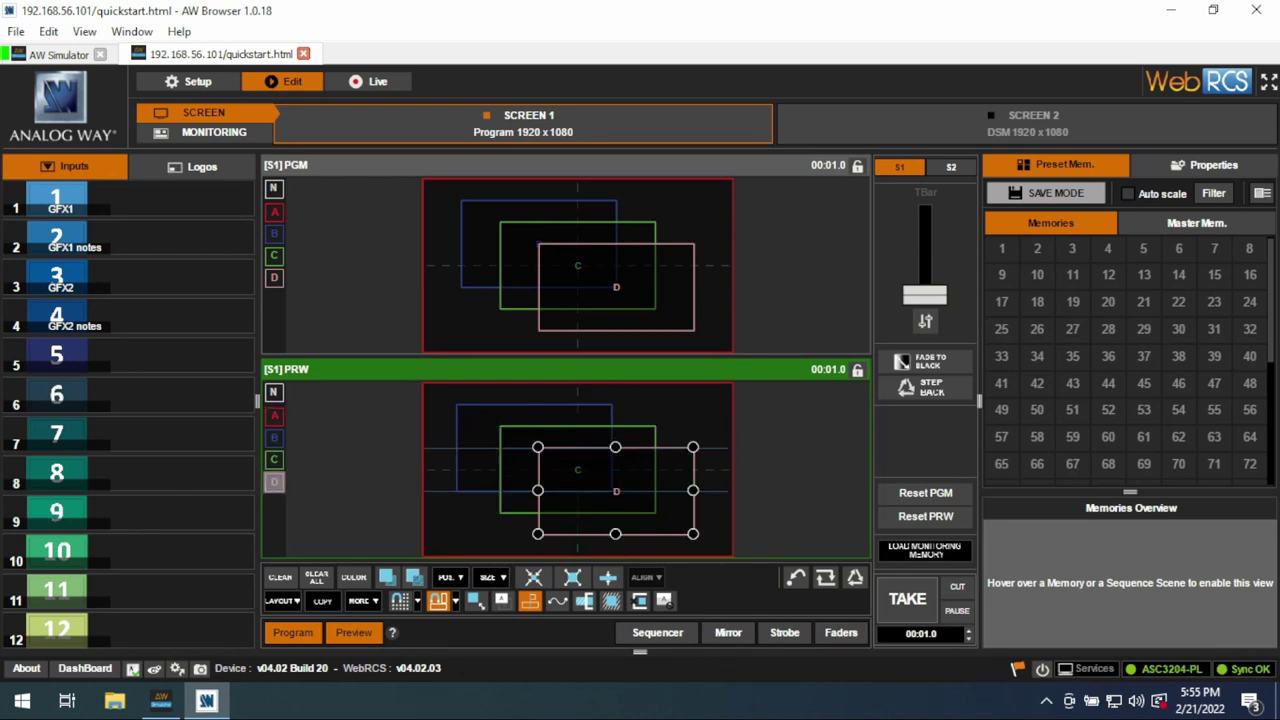
# Enlarge layer B toward its upper-right corner in Screen 1's preview, and fit it to the full screen.
pyautogui.press('Tab')
pyautogui.press('Tab')
pyautogui.moveTo(610, 403); pyautogui.dragTo(654, 388)
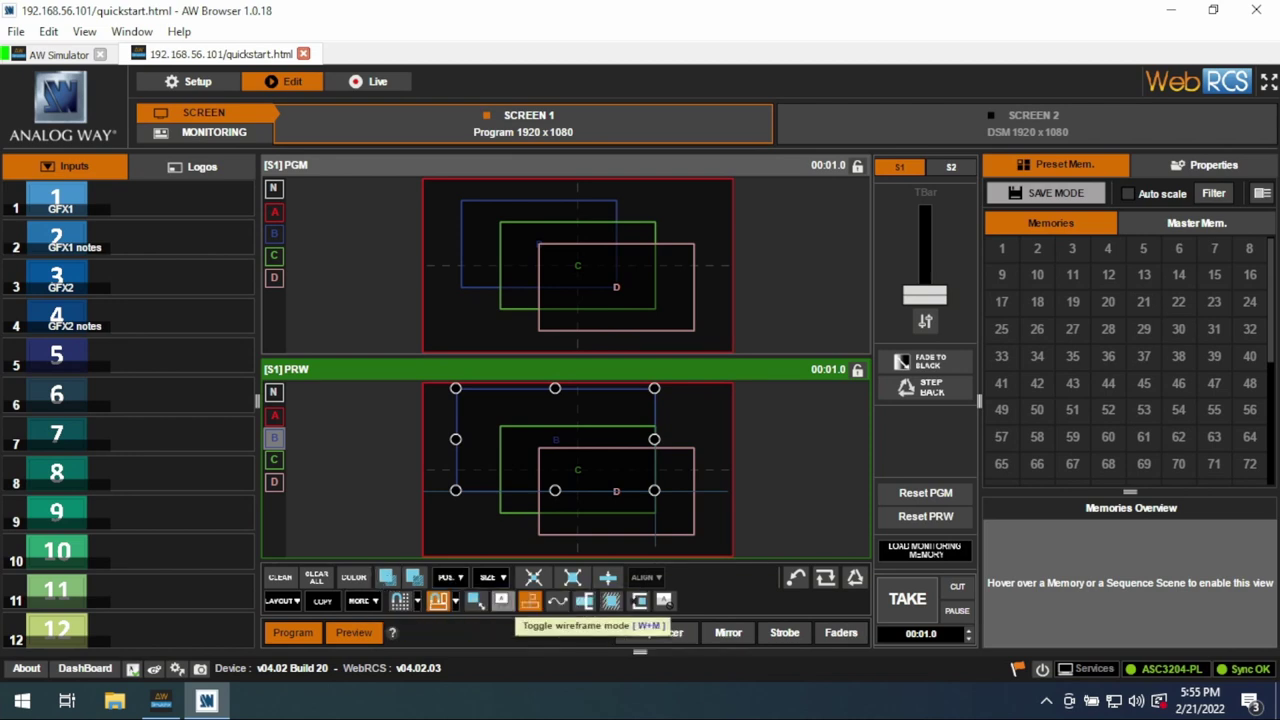
pyautogui.click(572, 577)
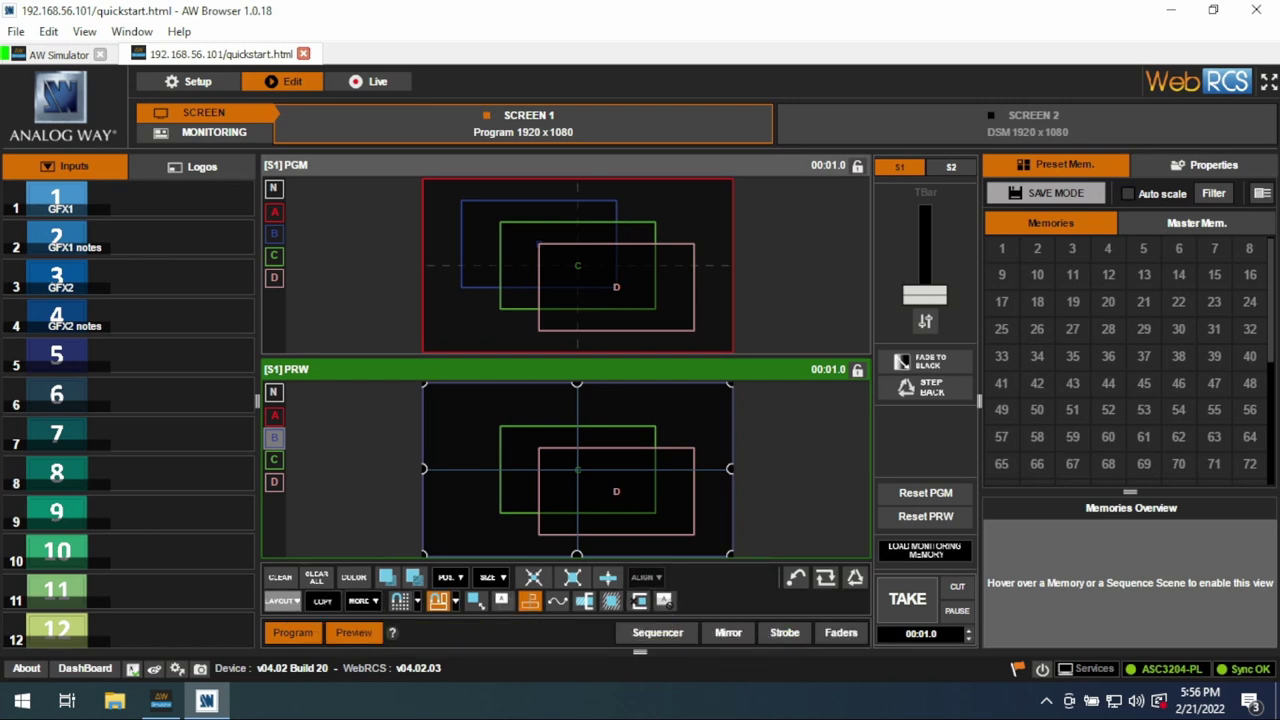
# Apply a full quadrant layout to the four preview layers, and a three-layer layout with A beside stacked B and C.
pyautogui.click(282, 600)
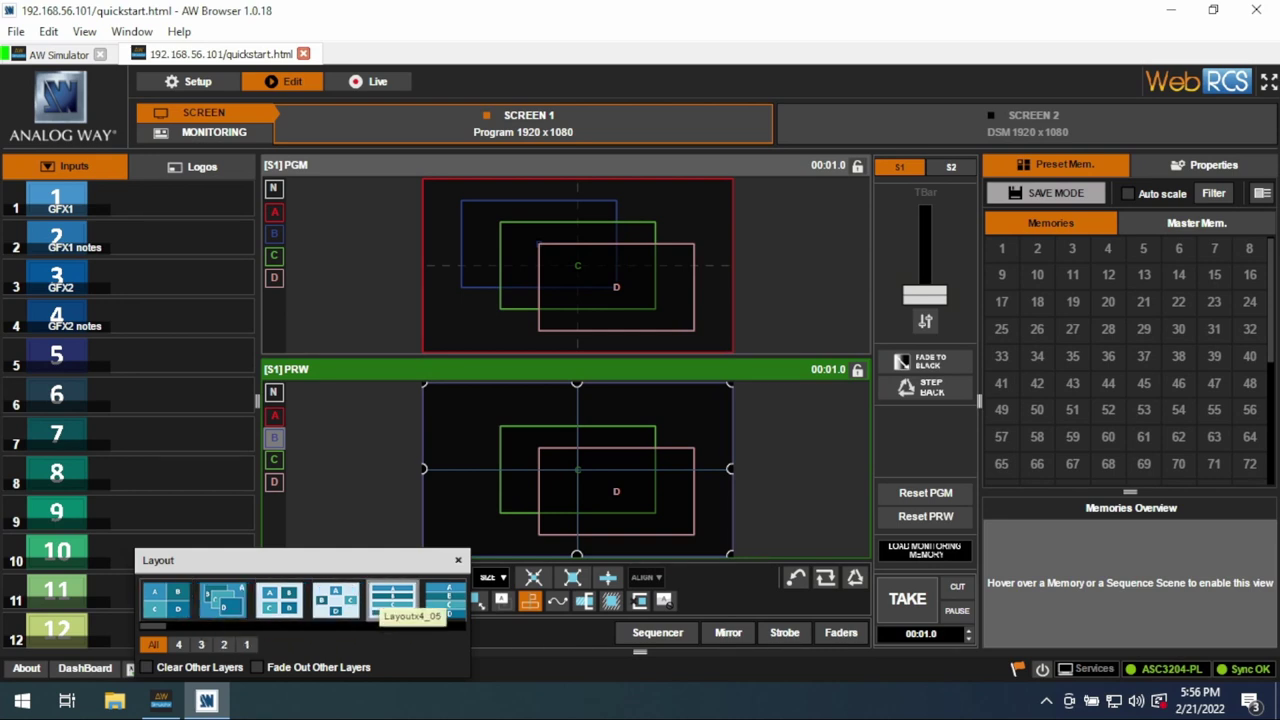
pyautogui.click(280, 600)
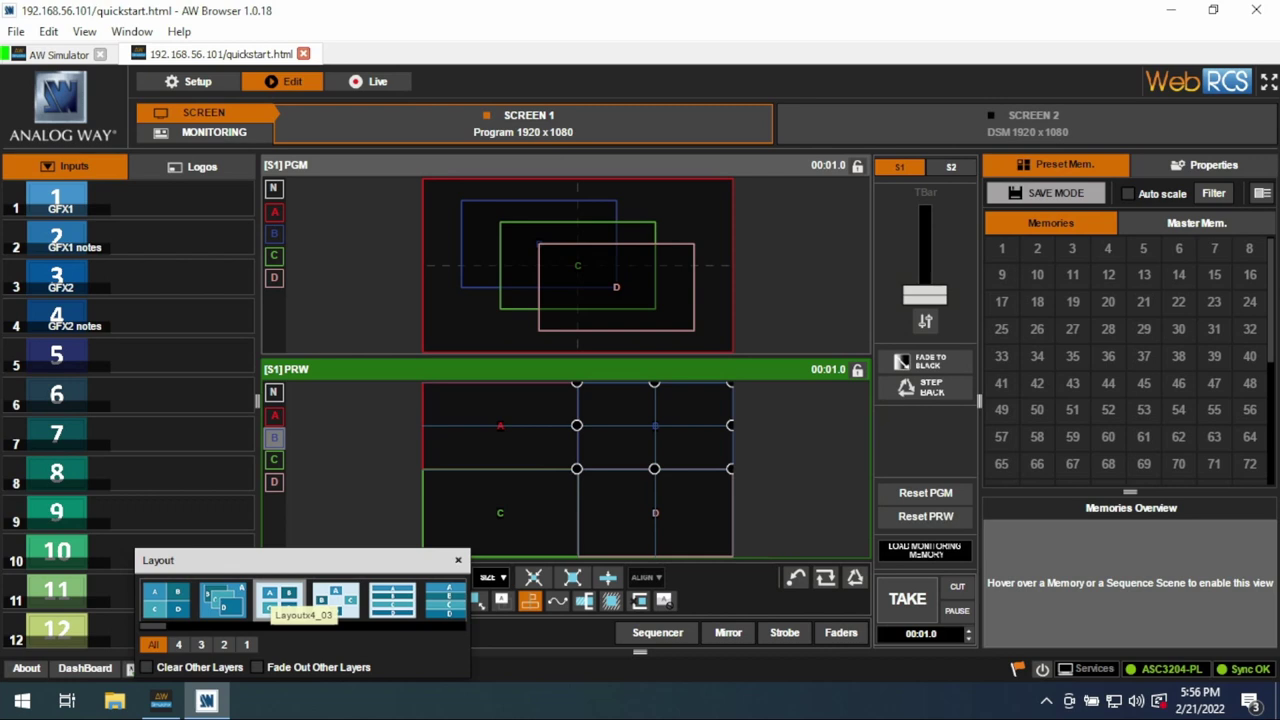
pyautogui.press('Escape')
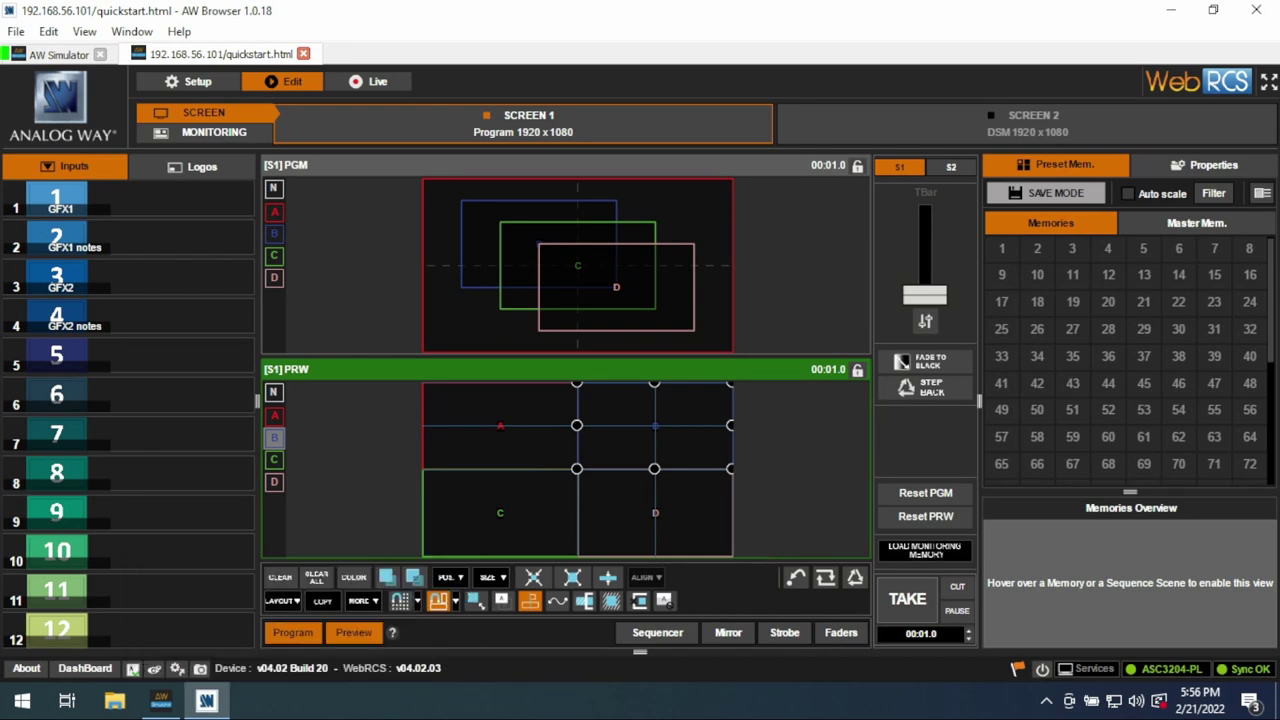
pyautogui.click(282, 600)
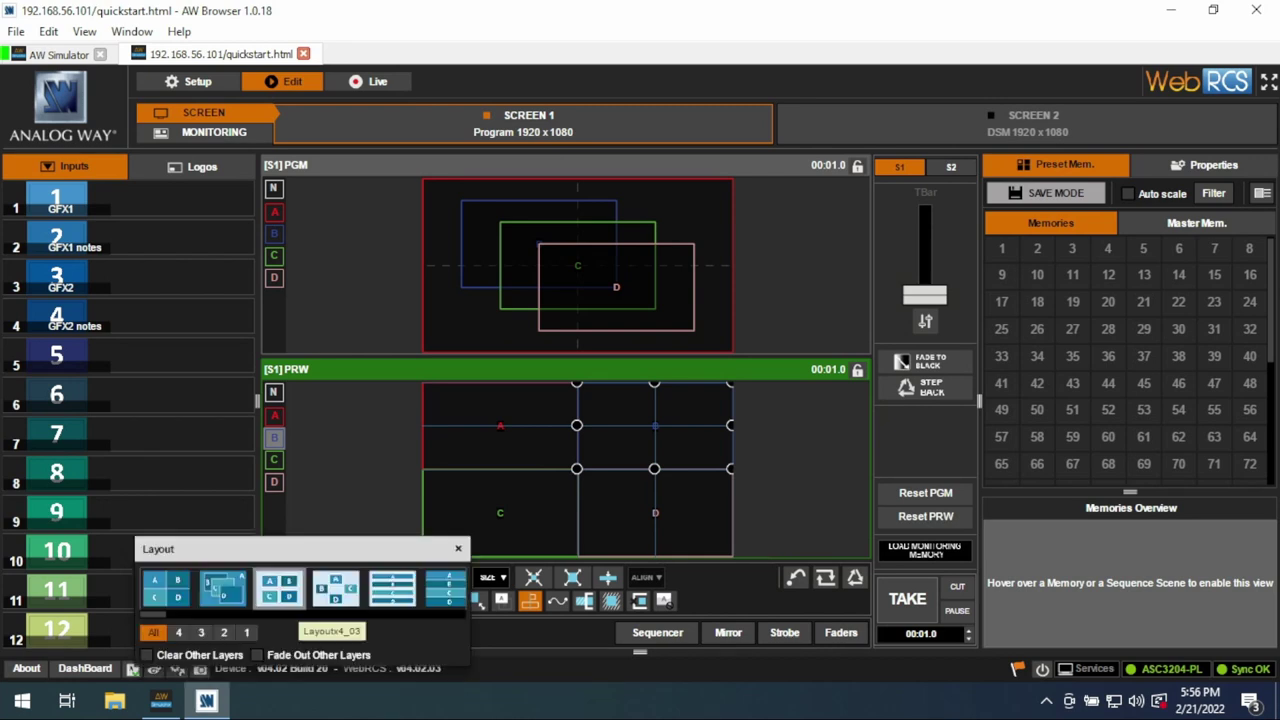
pyautogui.scroll(-5, 392, 590)
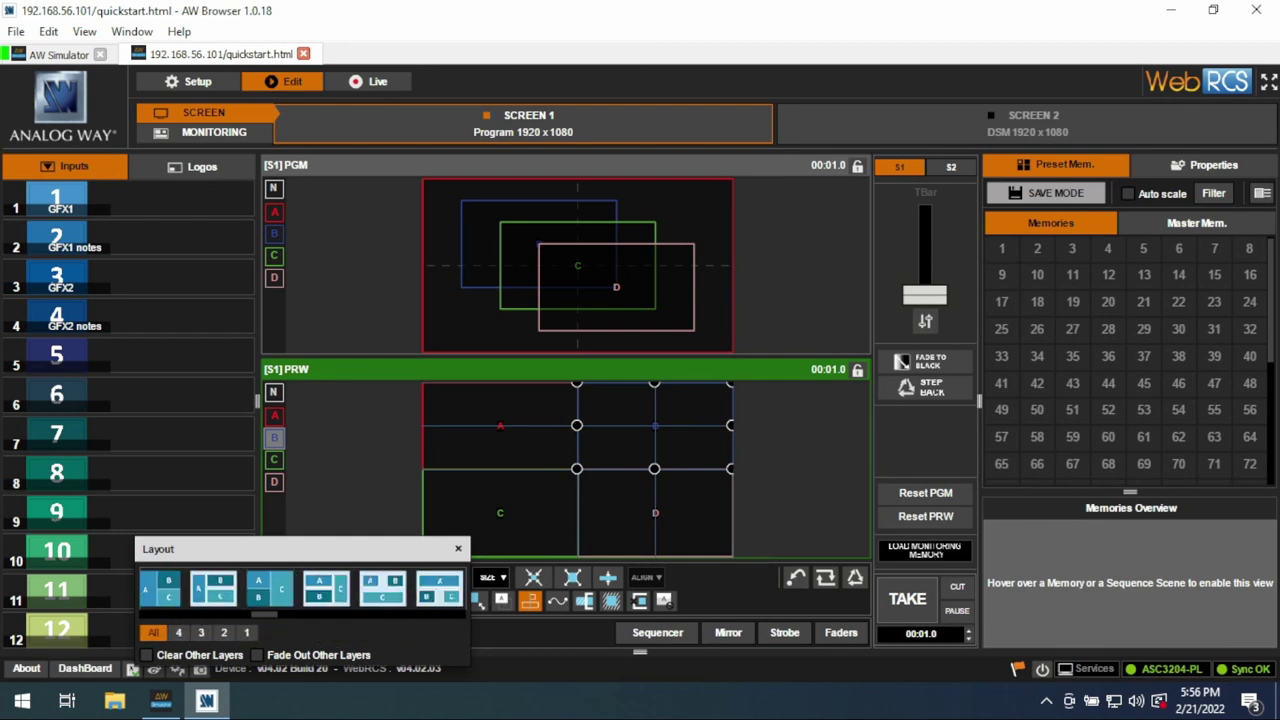
pyautogui.click(214, 590)
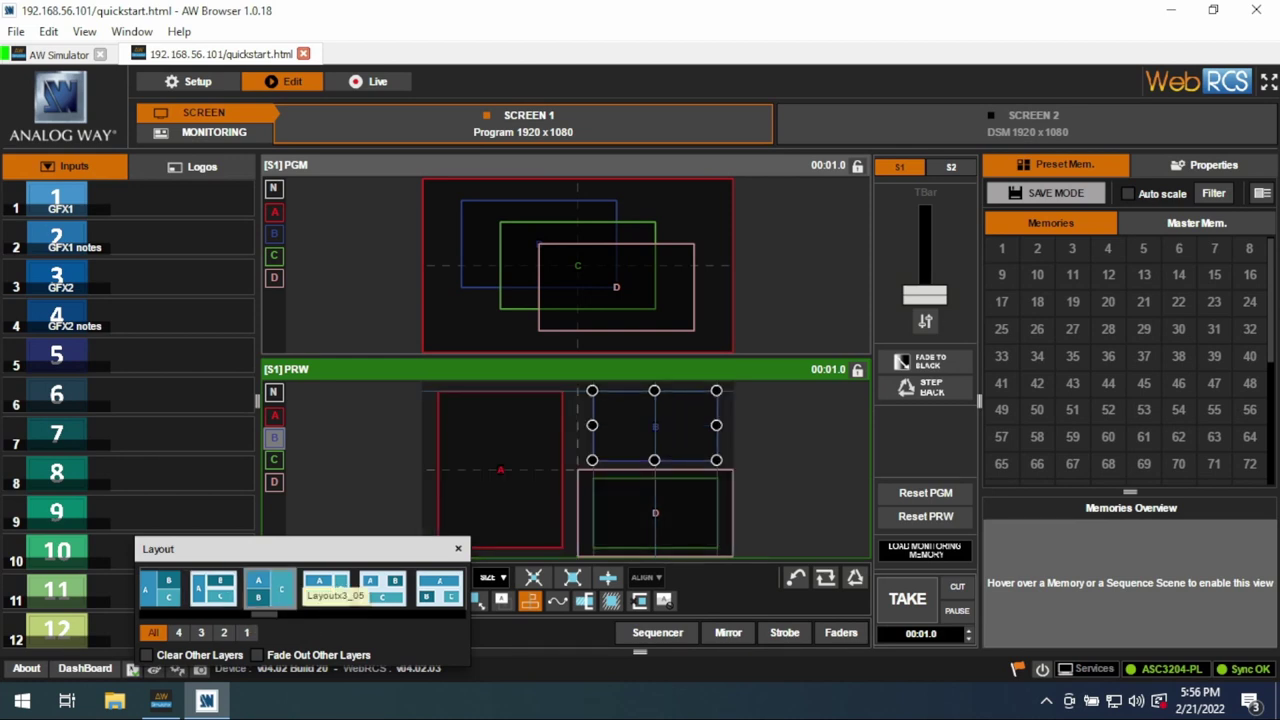
# Apply the four-layer layout with full-screen layer A behind cascaded layers B, C and D to Screen 1's preview.
pyautogui.scroll(5, 222, 590)
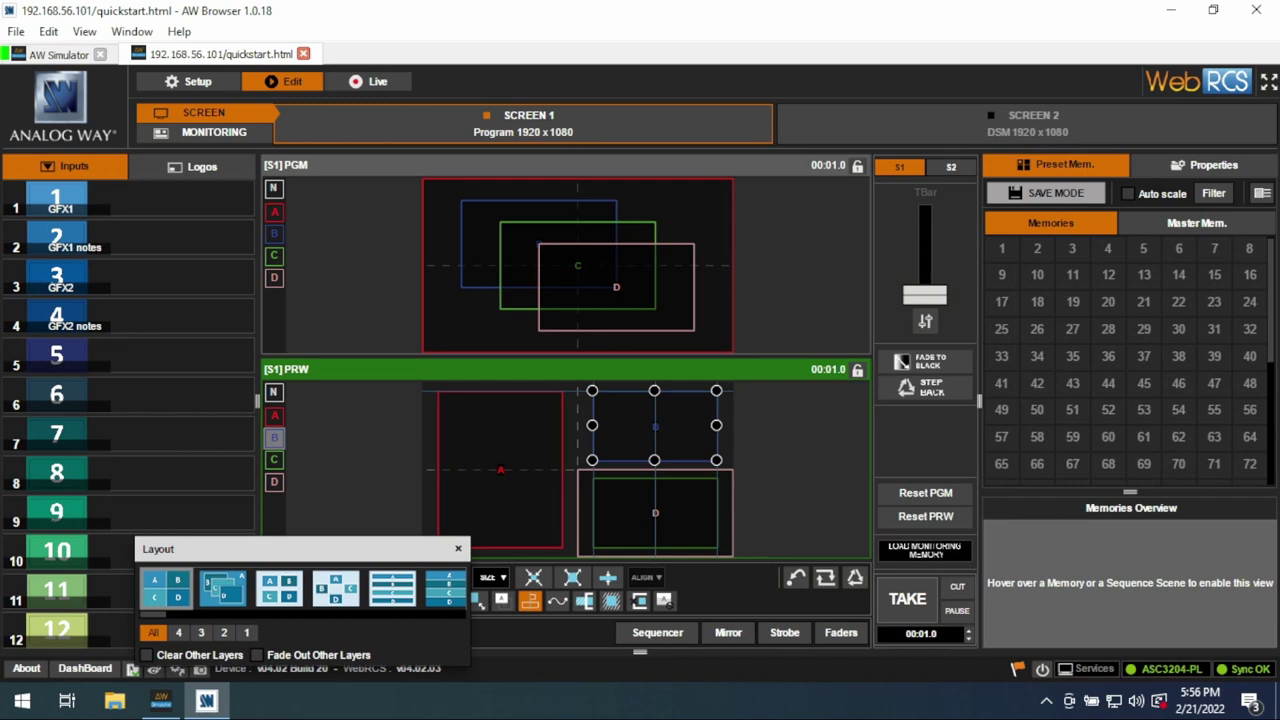
pyautogui.click(166, 590)
pyautogui.click(222, 590)
pyautogui.press('Escape')
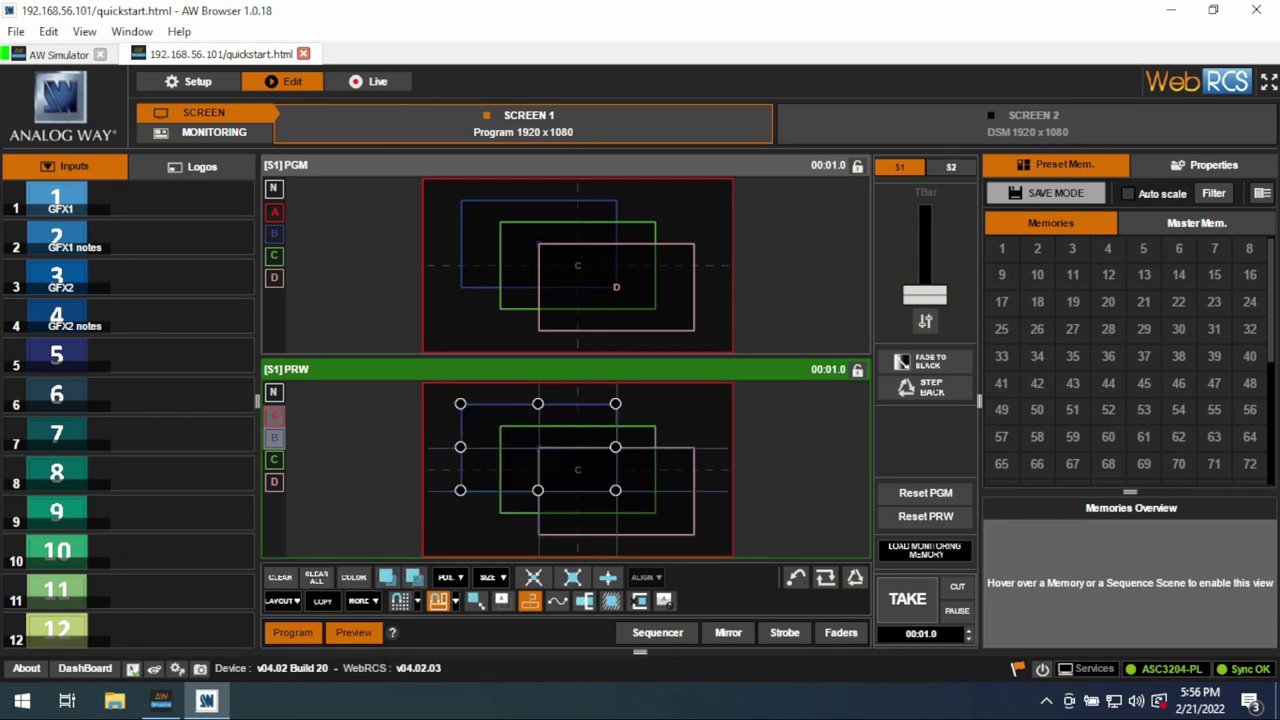
# Assign Input 1 (GFX1) to full-screen layer A in Screen 1's preview and save the preset to memory 1.
pyautogui.click(274, 415)
pyautogui.moveTo(57, 200); pyautogui.dragTo(457, 526)
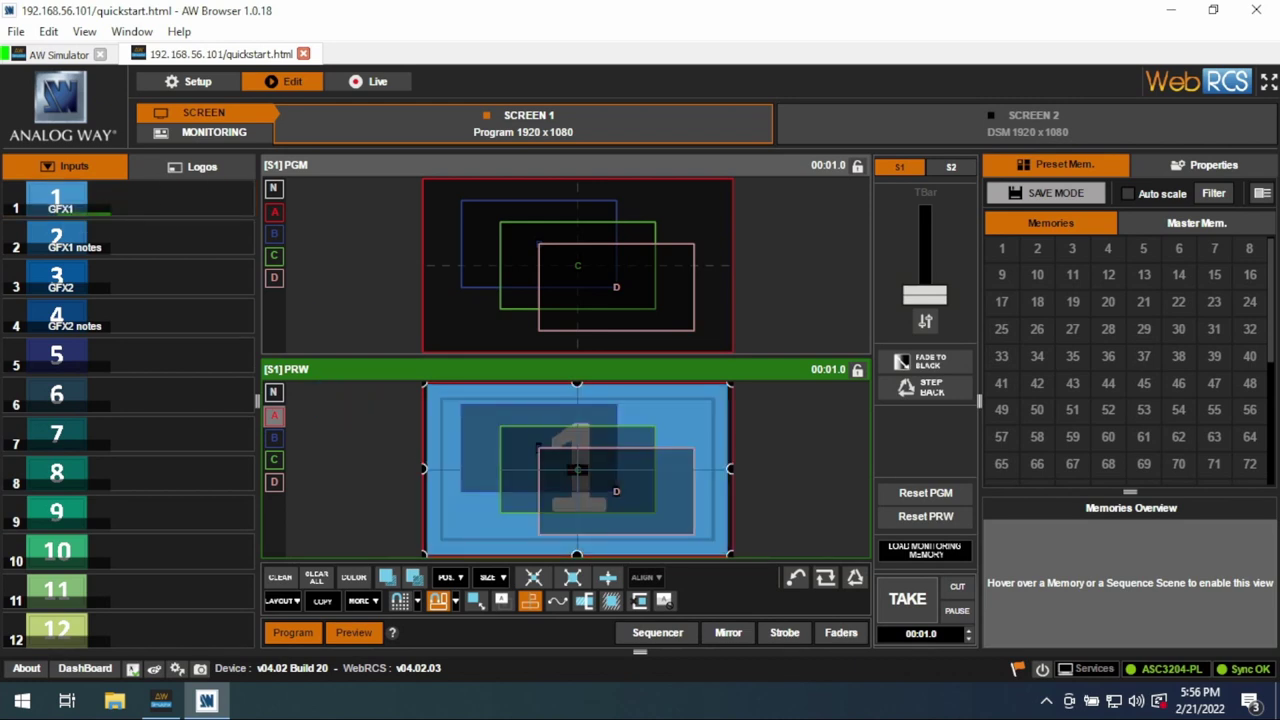
pyautogui.moveTo(1037, 274)
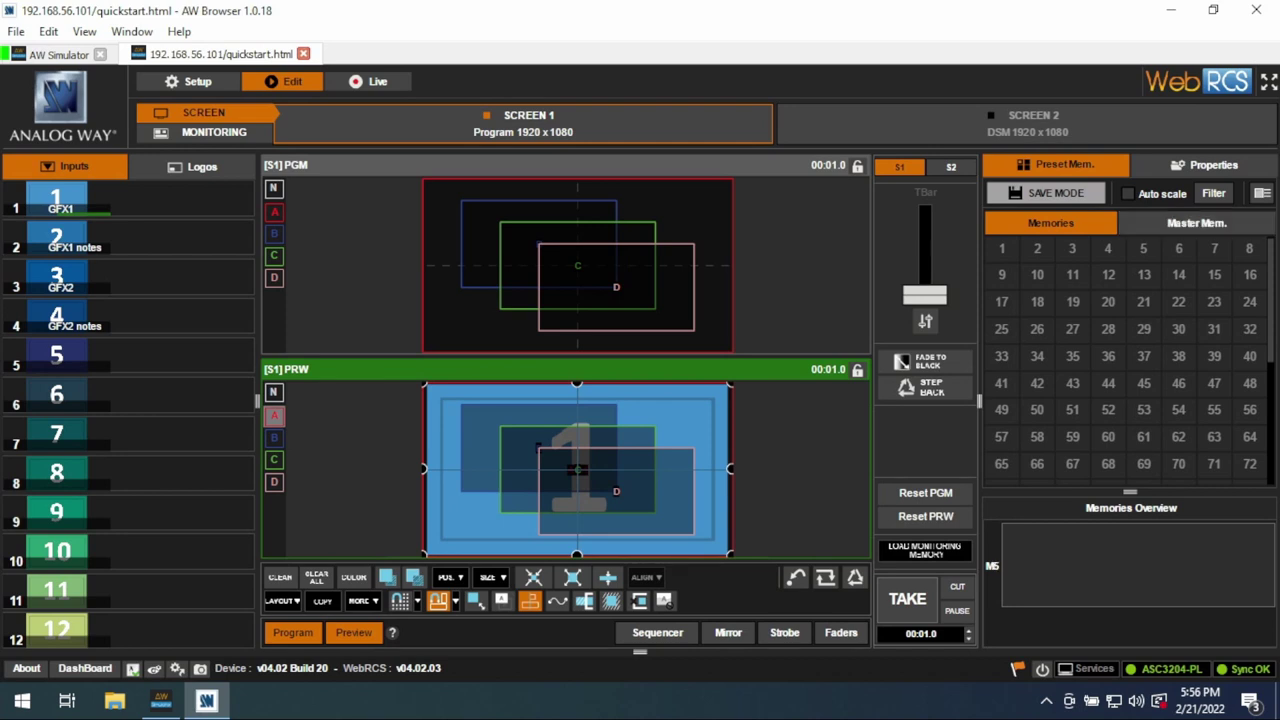
pyautogui.click(1045, 192)
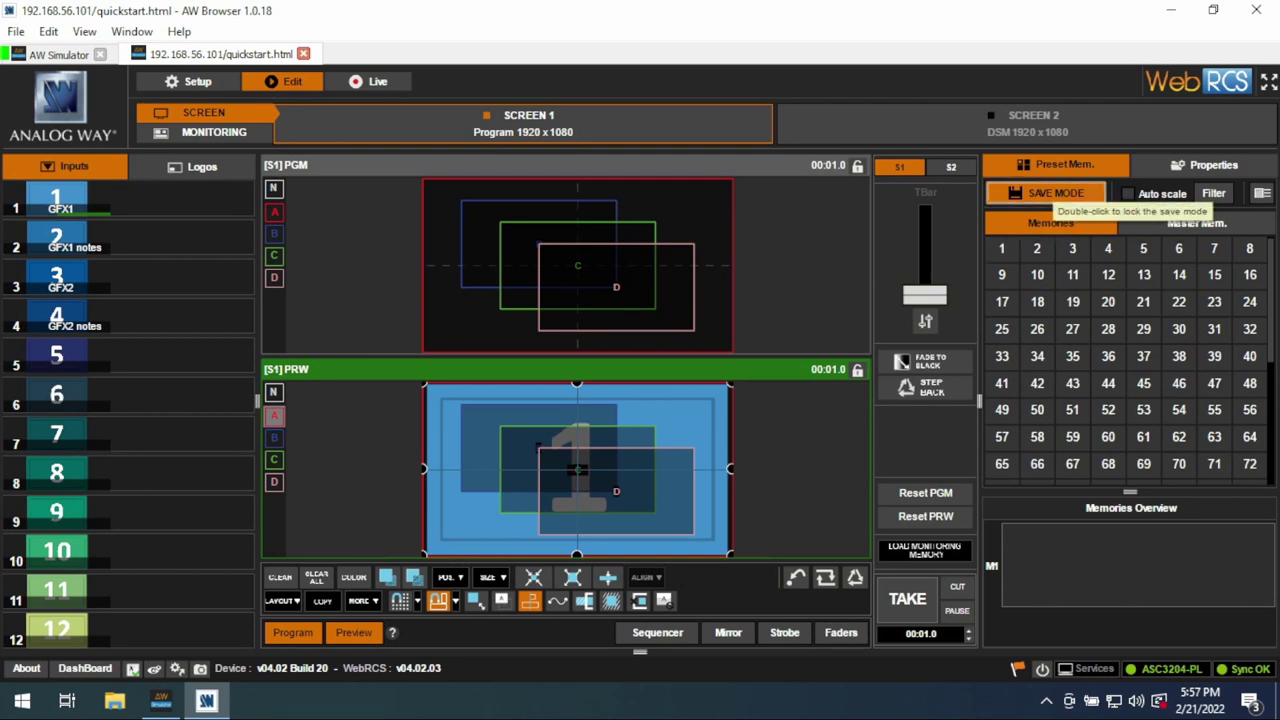
pyautogui.click(1001, 248)
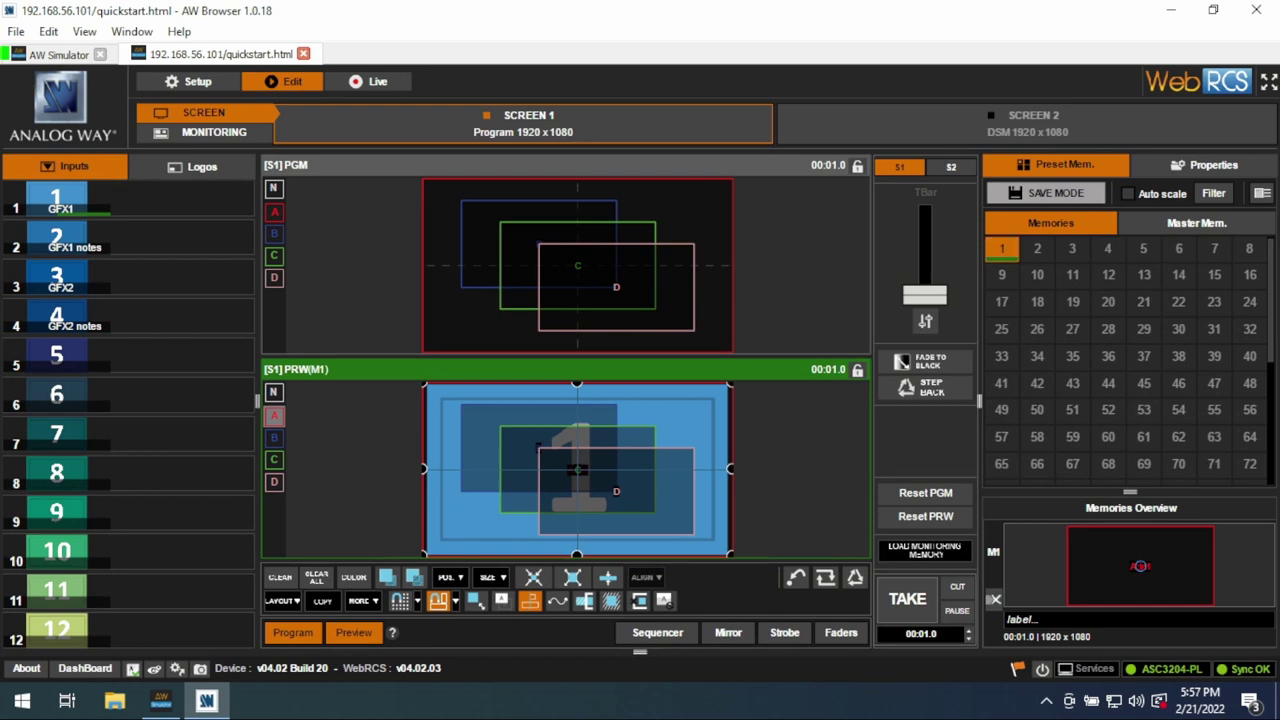
# Label preset memory 1 "GFX 1 FULL".
pyautogui.click(1022, 619)
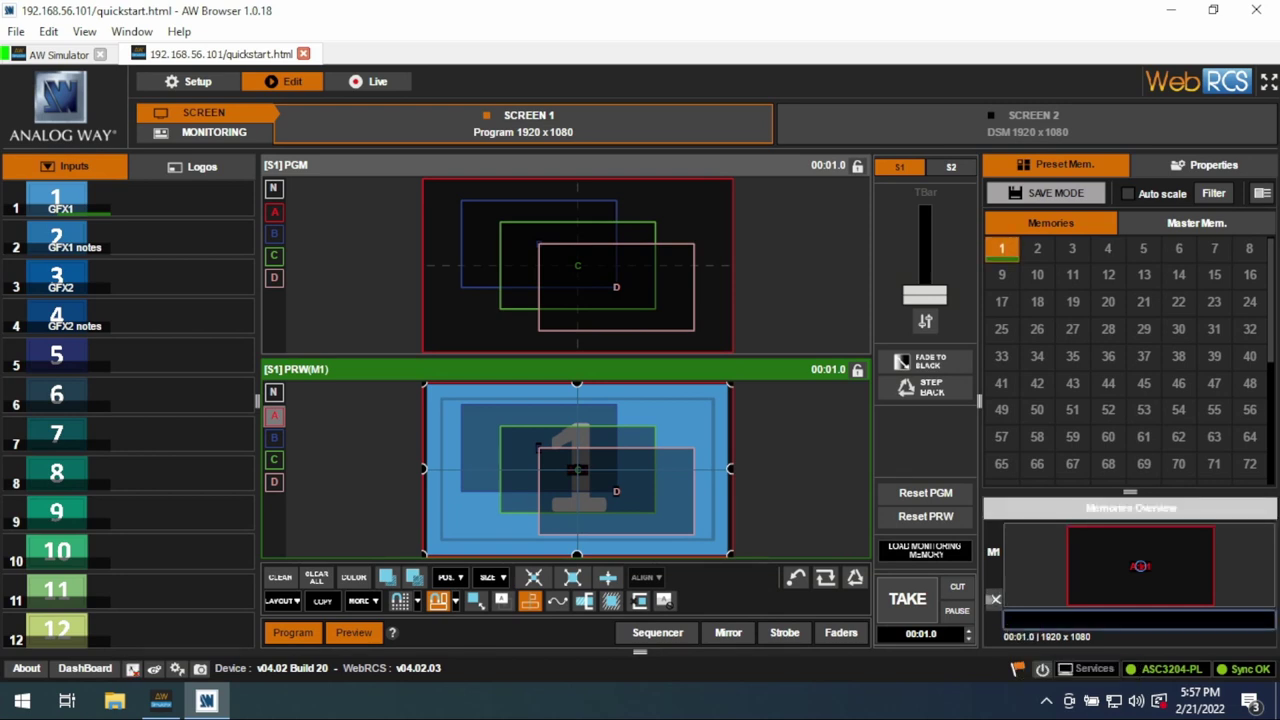
pyautogui.write('GFX 1 FULL')
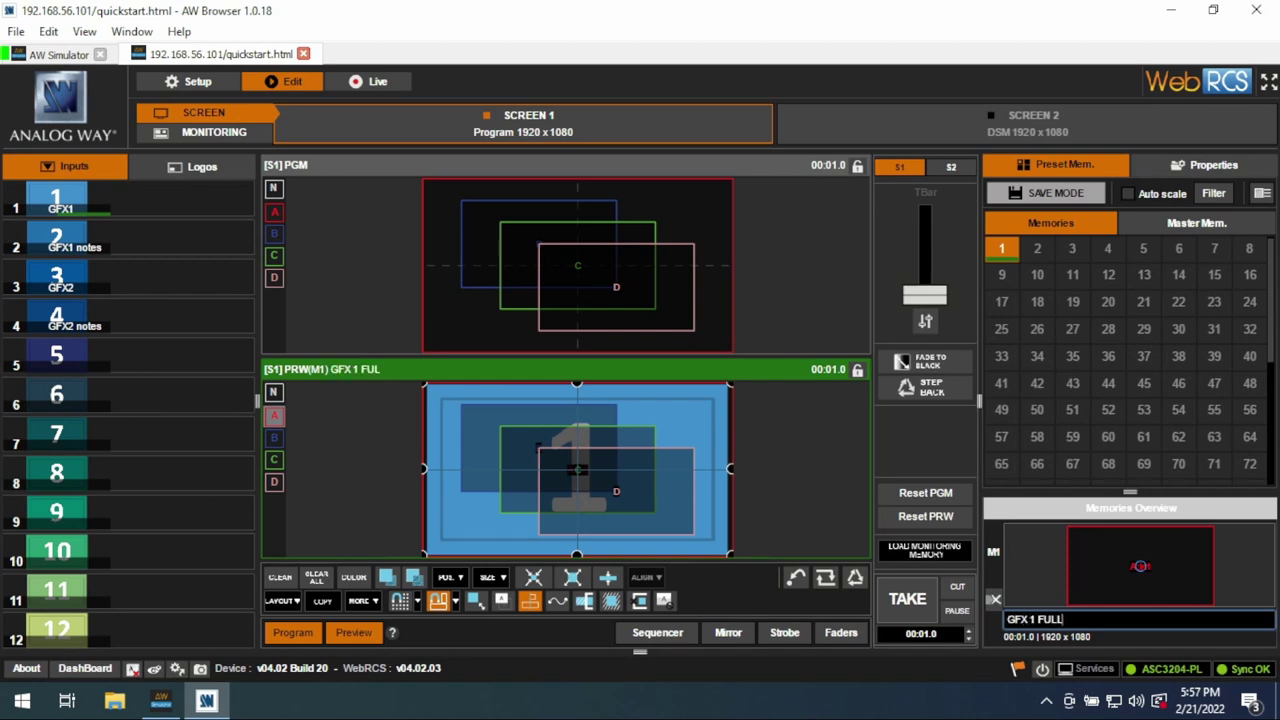
pyautogui.press('Return')
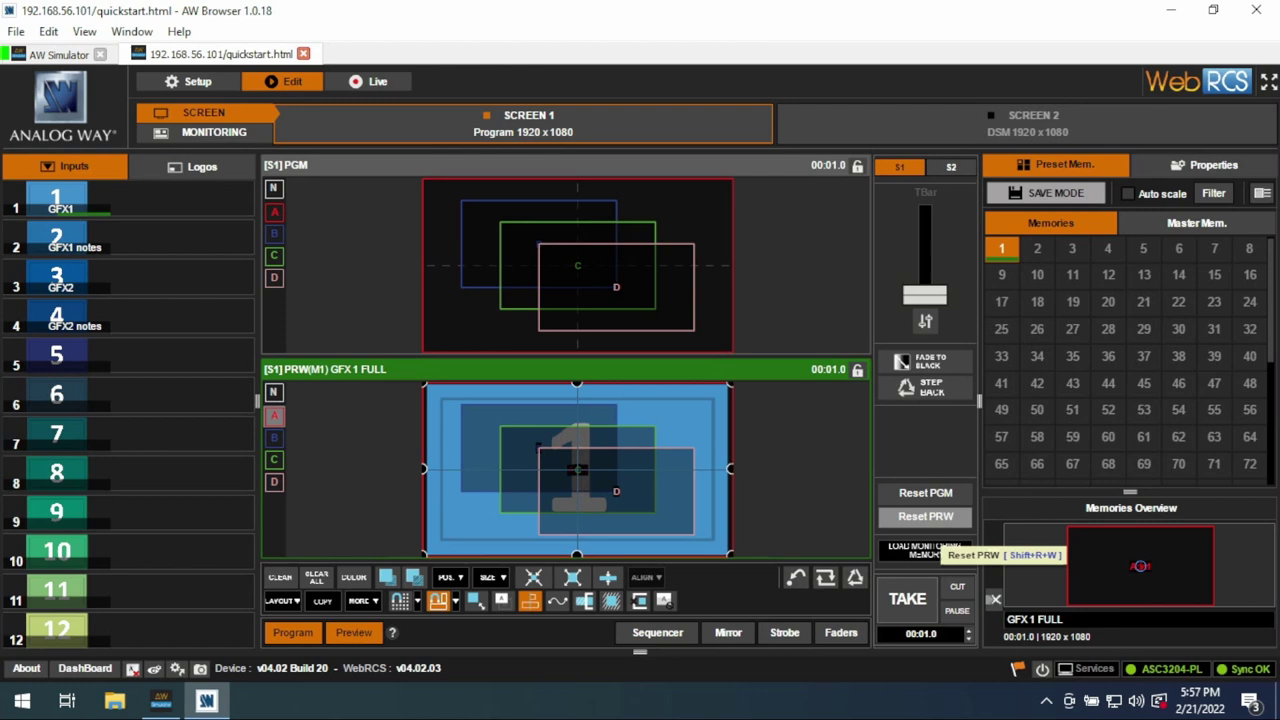
# Put Input 2 (GFX1 notes) on preview layer A and save it as preset memory 2 labelled "GFX 1 Notes FULL".
pyautogui.moveTo(56, 240); pyautogui.dragTo(465, 510)
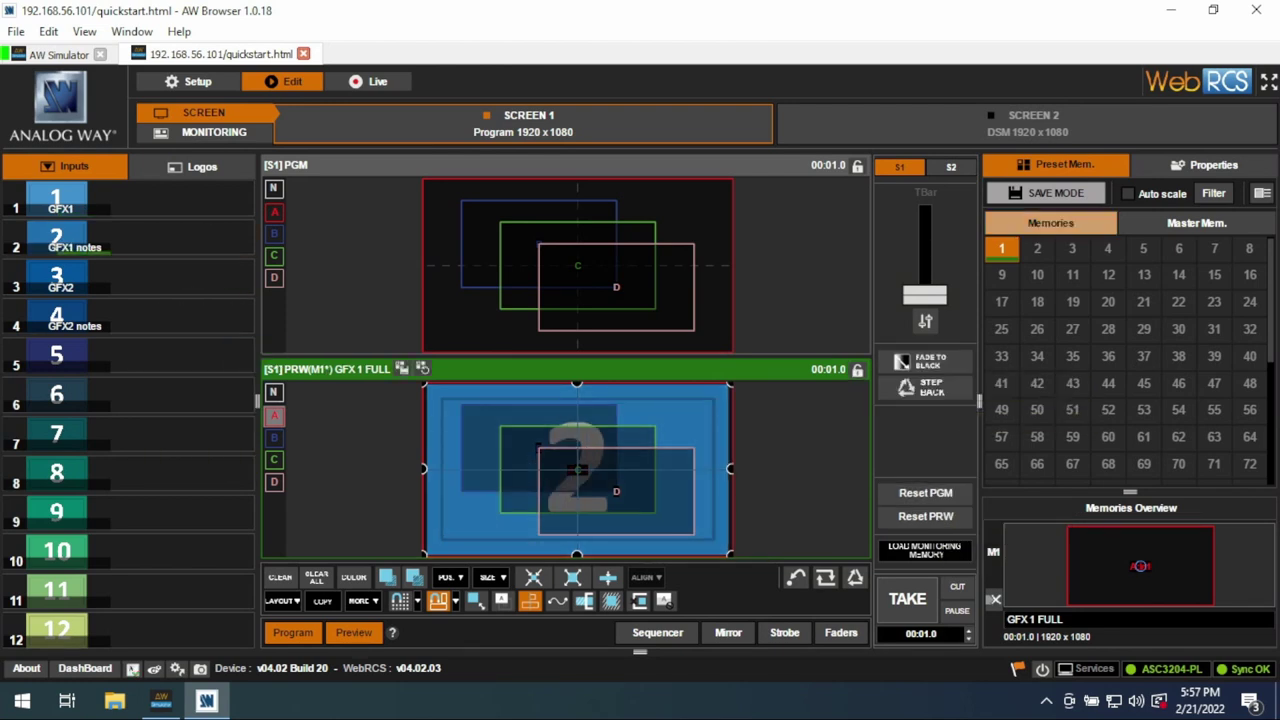
pyautogui.click(1037, 248)
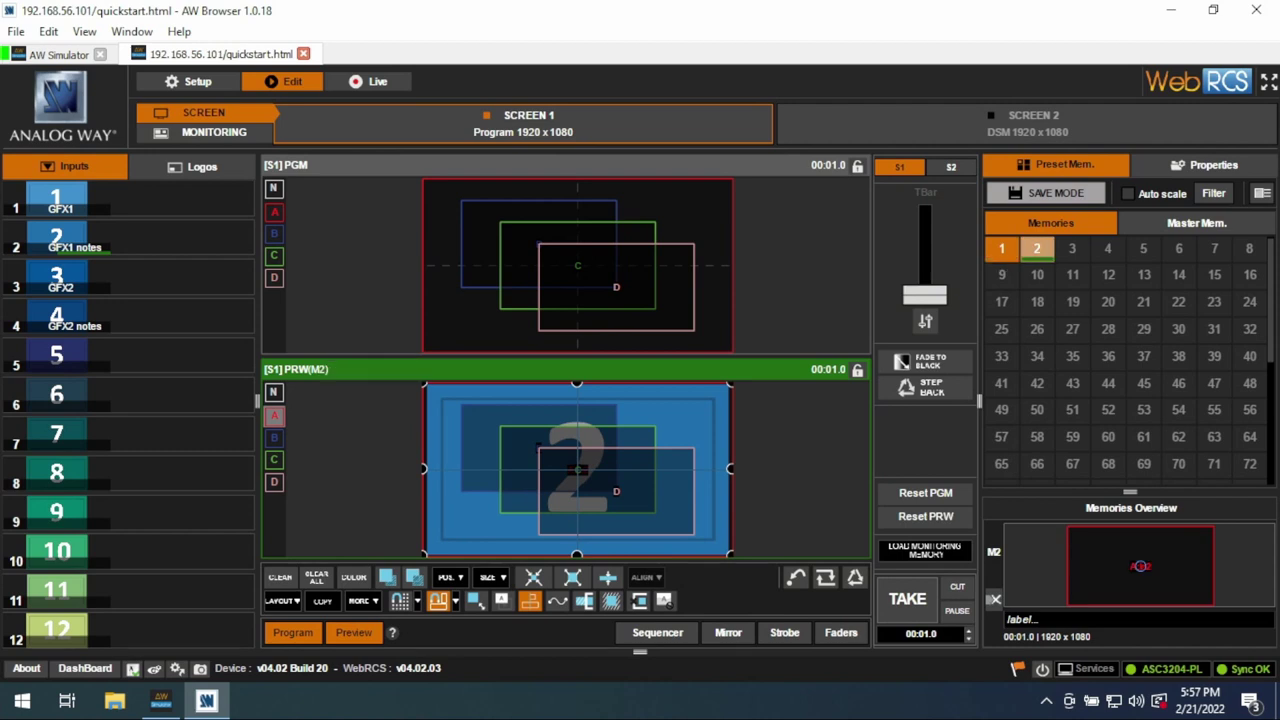
pyautogui.click(1008, 620)
pyautogui.write('GFX')
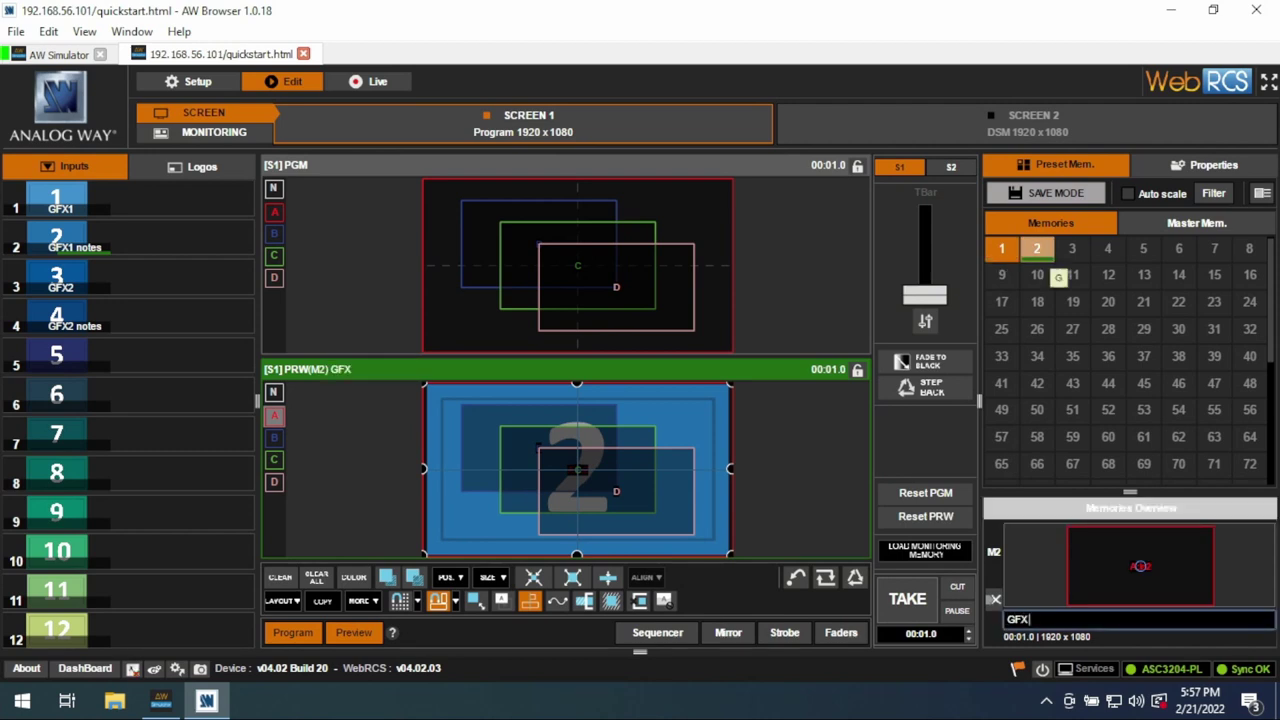
pyautogui.write(' 1 Notes FULL')
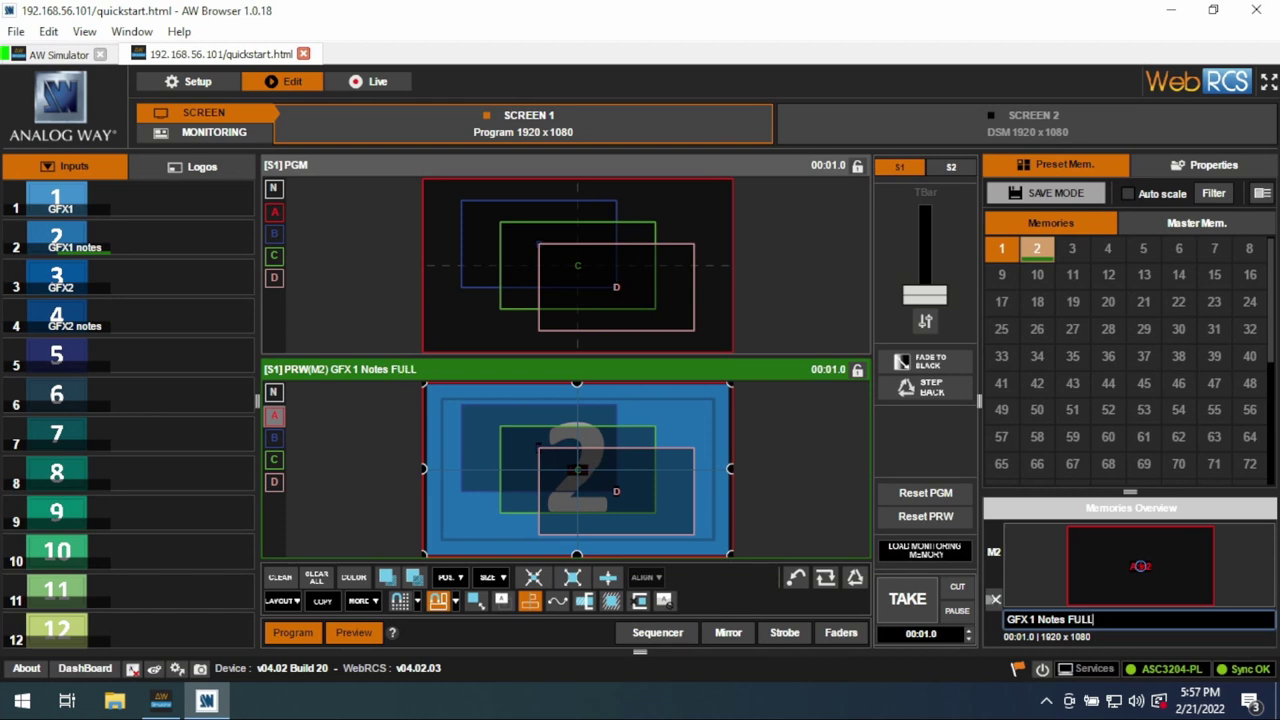
# Put Input 3 (GFX2) on preview layer A and save it as preset memory 3 labelled "GFX2 FULL".
pyautogui.press('Return')
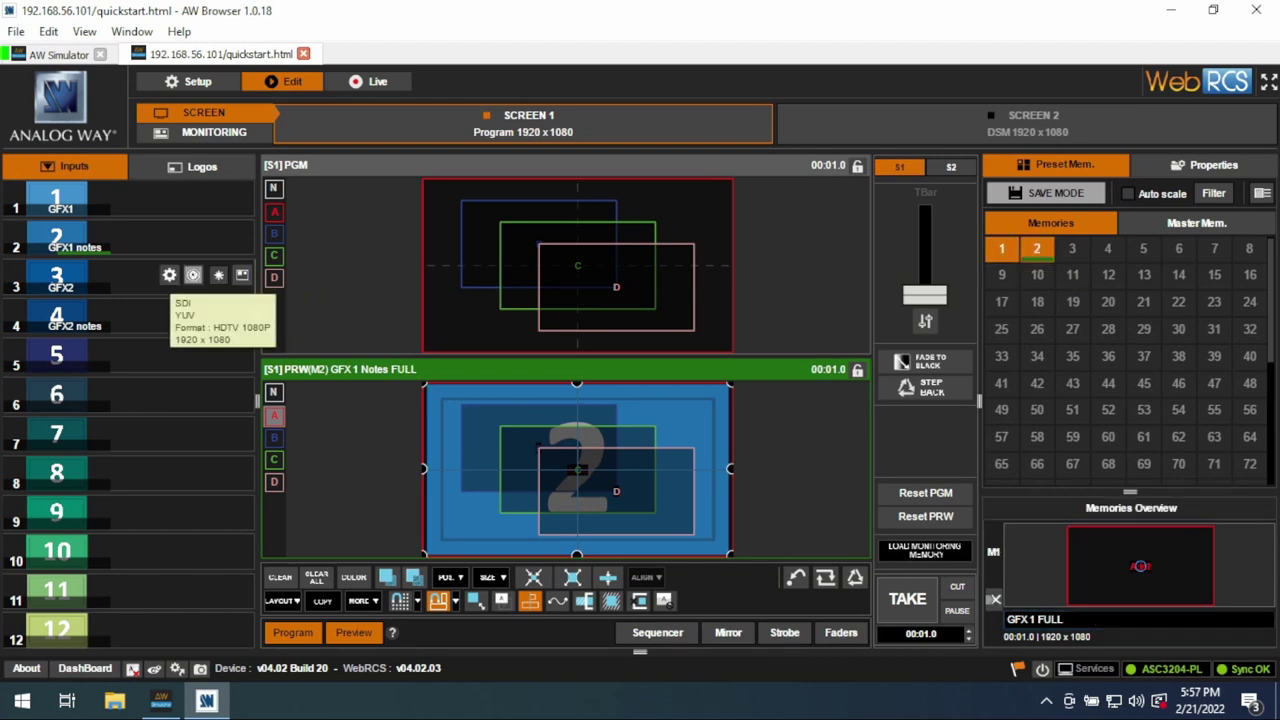
pyautogui.moveTo(185, 278); pyautogui.dragTo(488, 507)
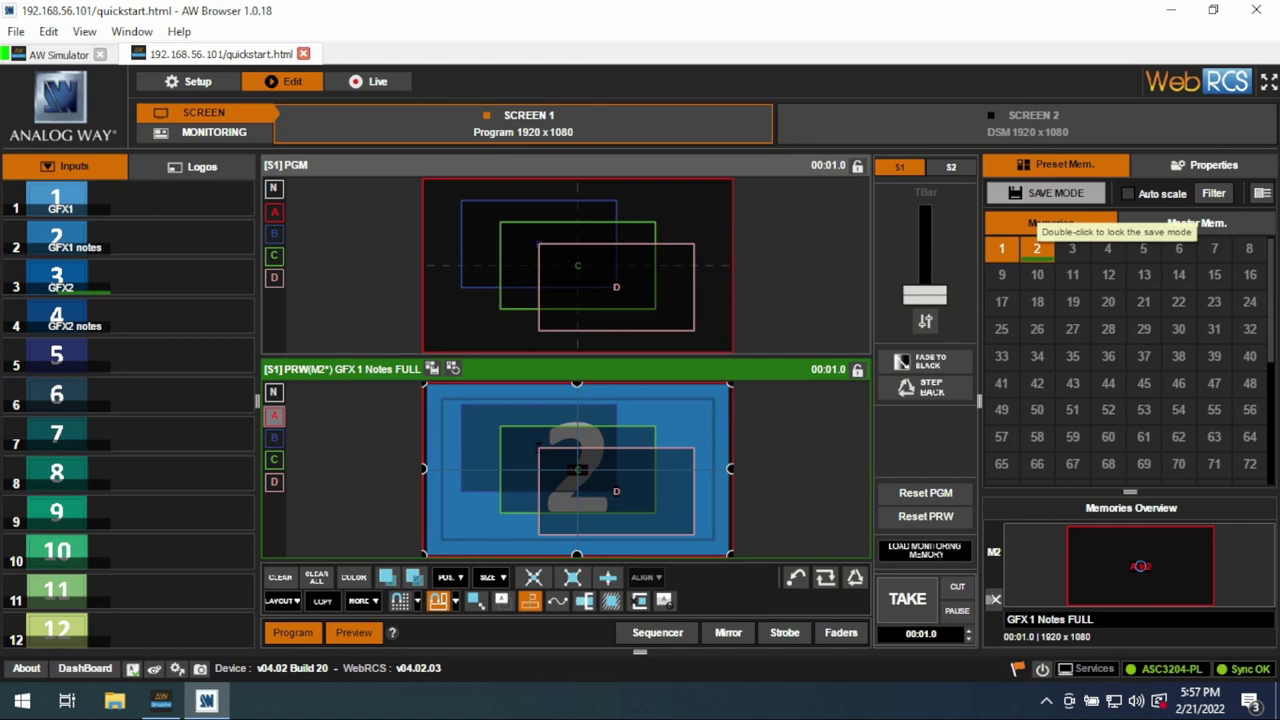
pyautogui.click(1056, 193)
pyautogui.click(1072, 249)
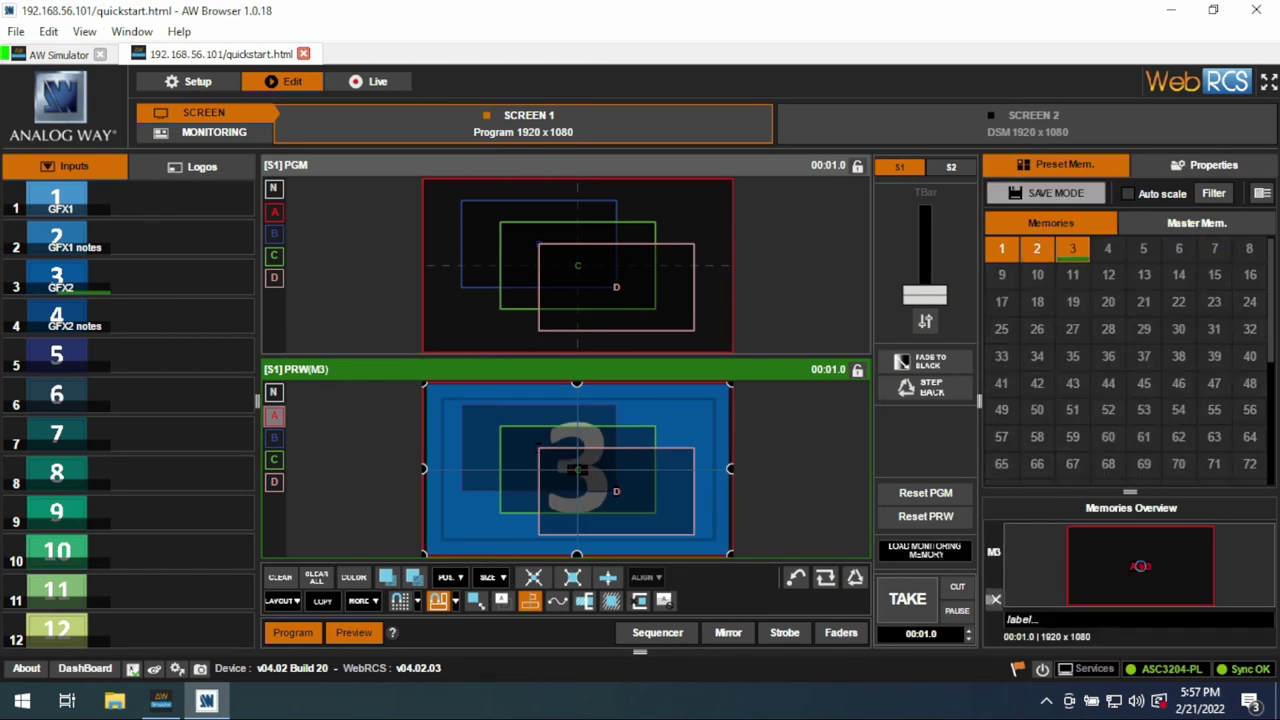
pyautogui.write('GFX2')
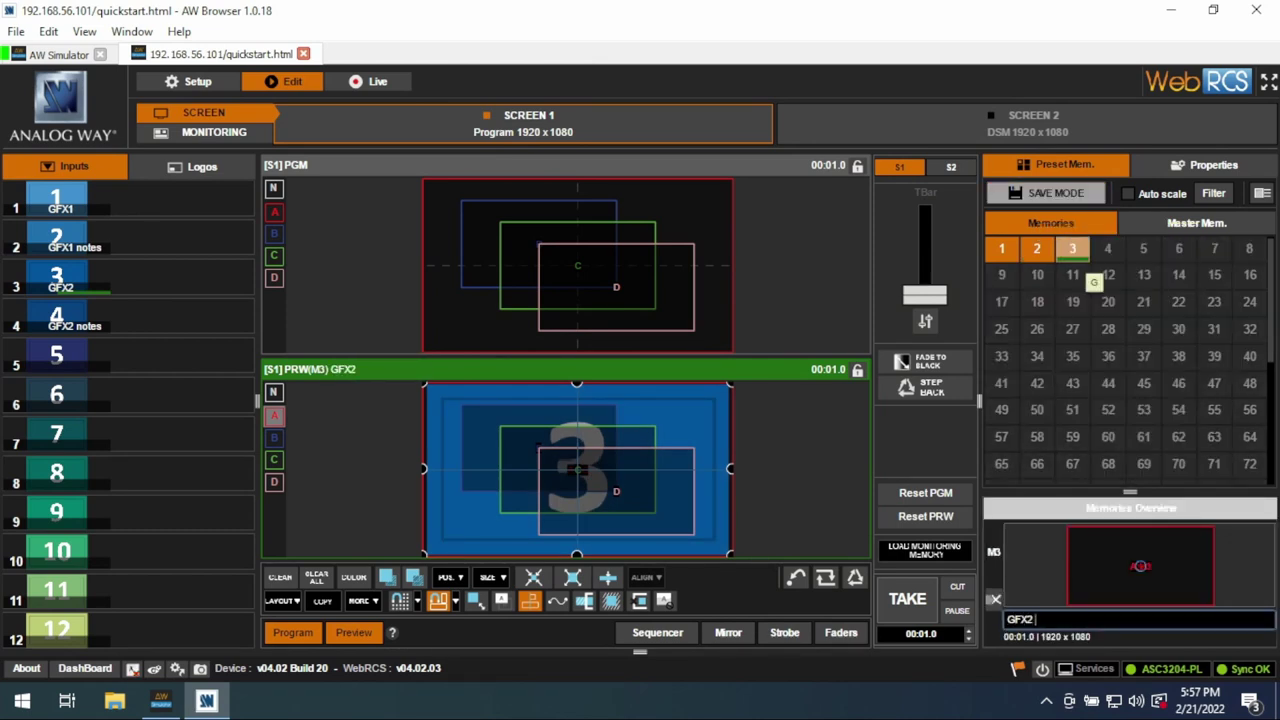
pyautogui.write(' FULL')
pyautogui.press('Return')
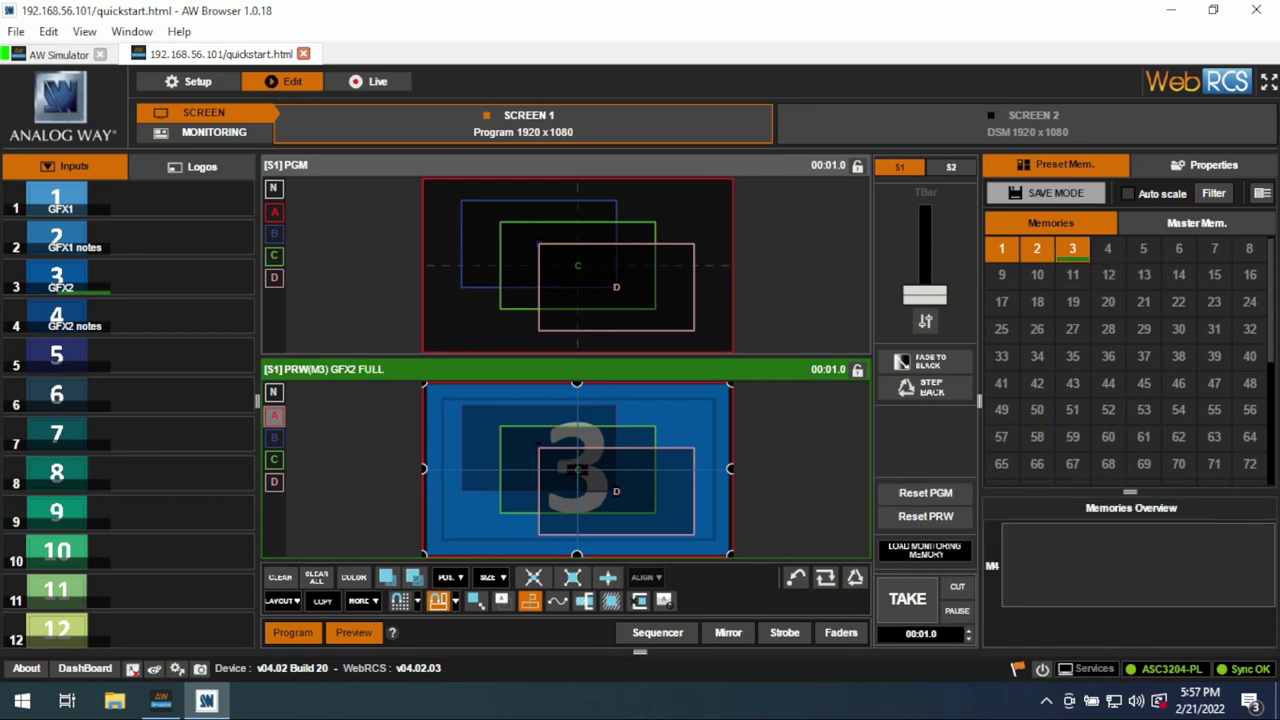
# Put Input 4 (GFX2 notes) on preview layer A and save it as preset memory 4 labelled "GFX2 Notes FULL".
pyautogui.moveTo(70, 315); pyautogui.dragTo(458, 508)
pyautogui.click(1055, 193)
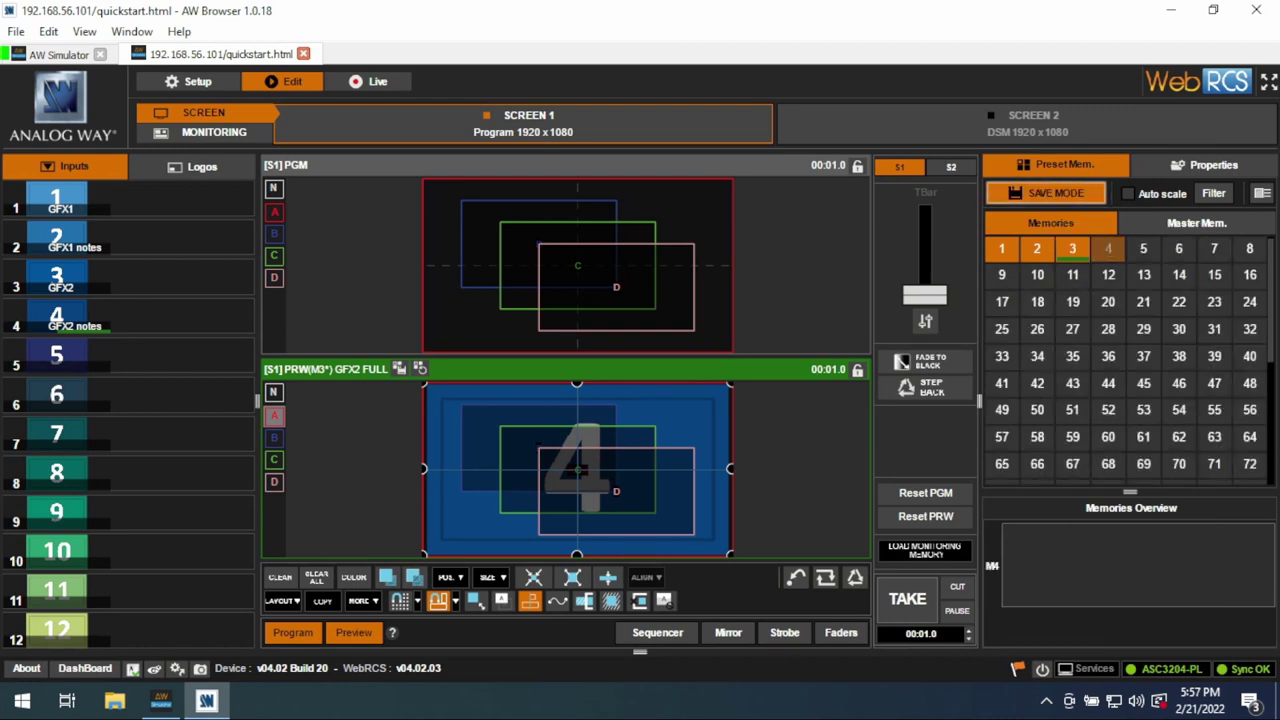
pyautogui.click(1108, 248)
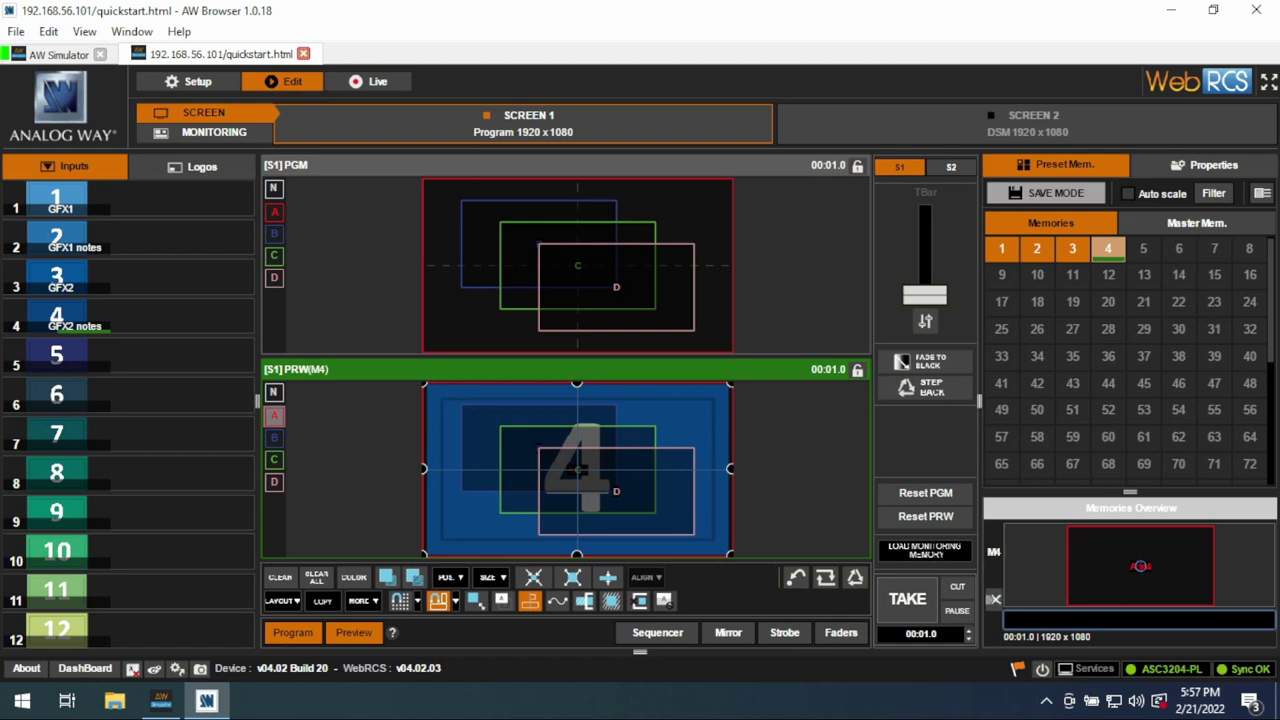
pyautogui.write('GFX2')
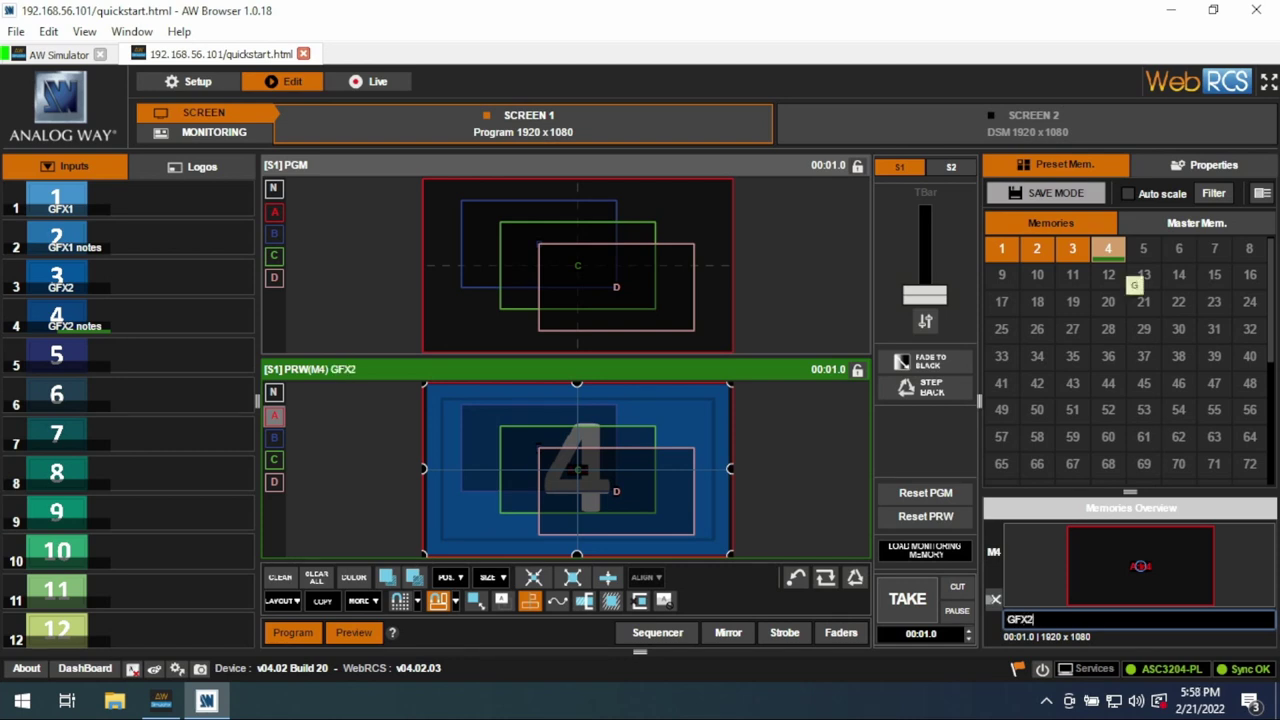
pyautogui.write(' Notes FULL')
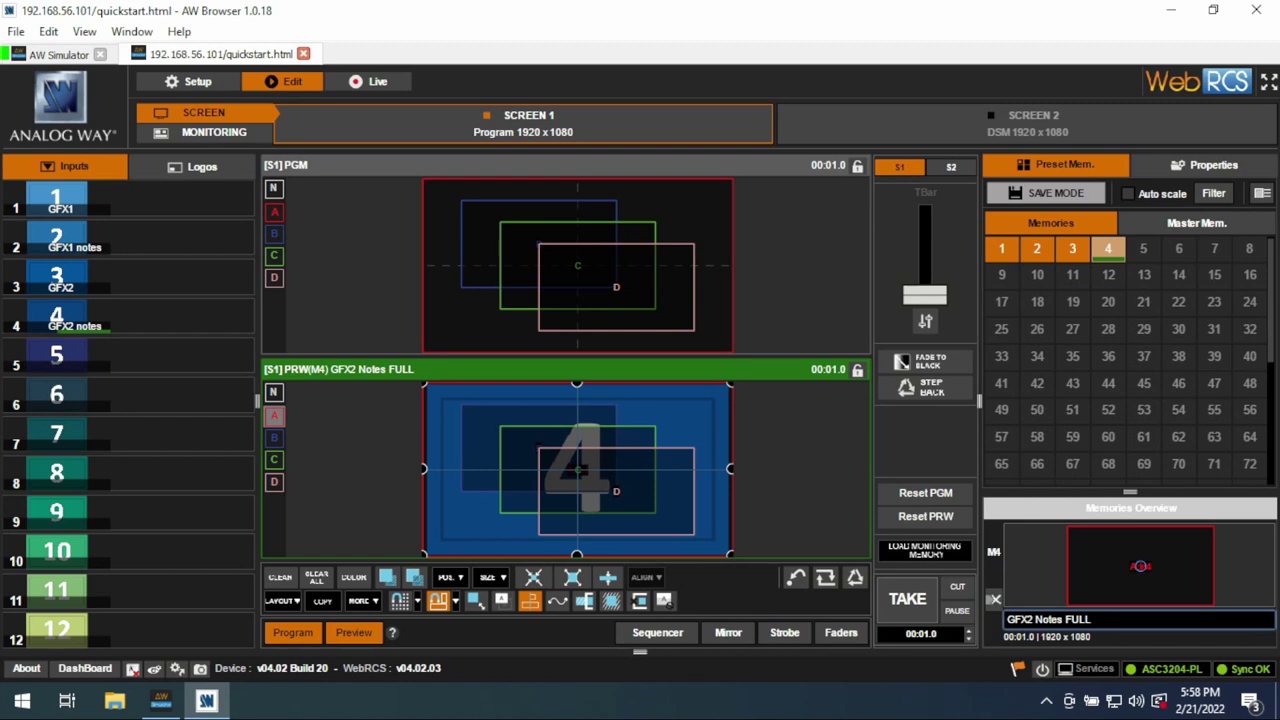
pyautogui.press('Return')
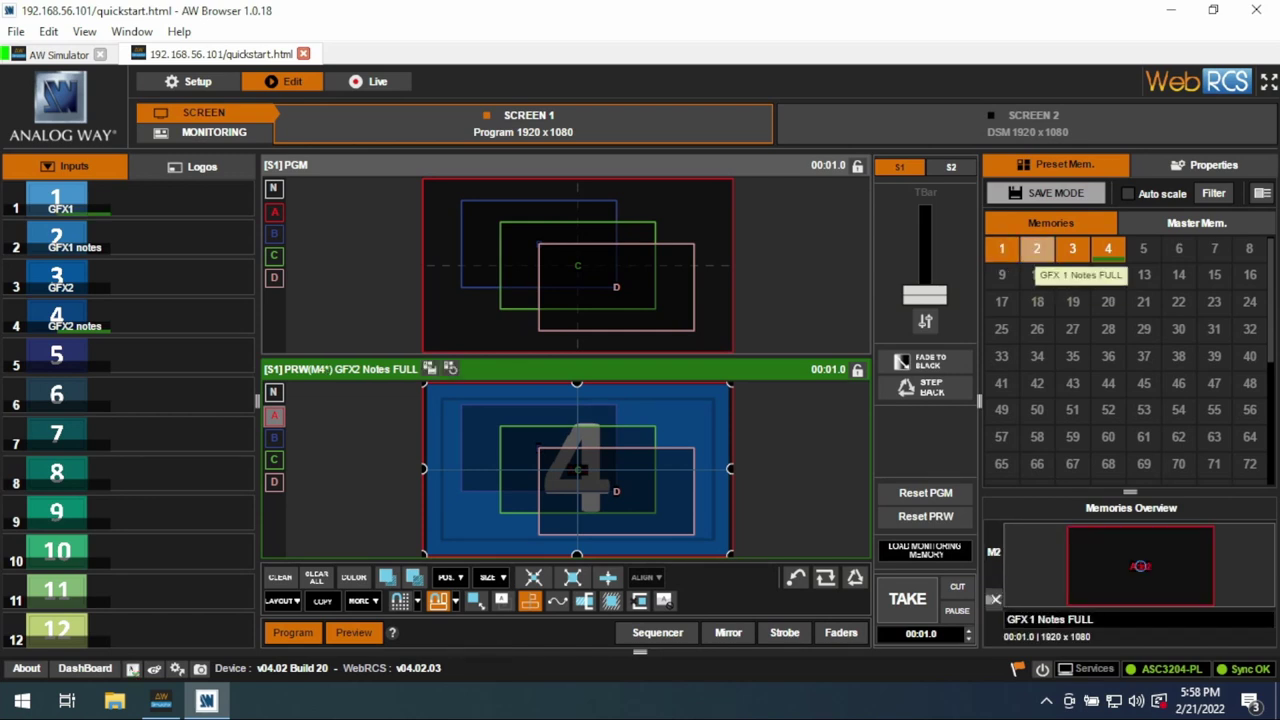
# Recall preset memories 1 and 3 in turn to Screen 1's preview, check the Live page and return to editing.
pyautogui.click(1037, 250)
pyautogui.click(1001, 249)
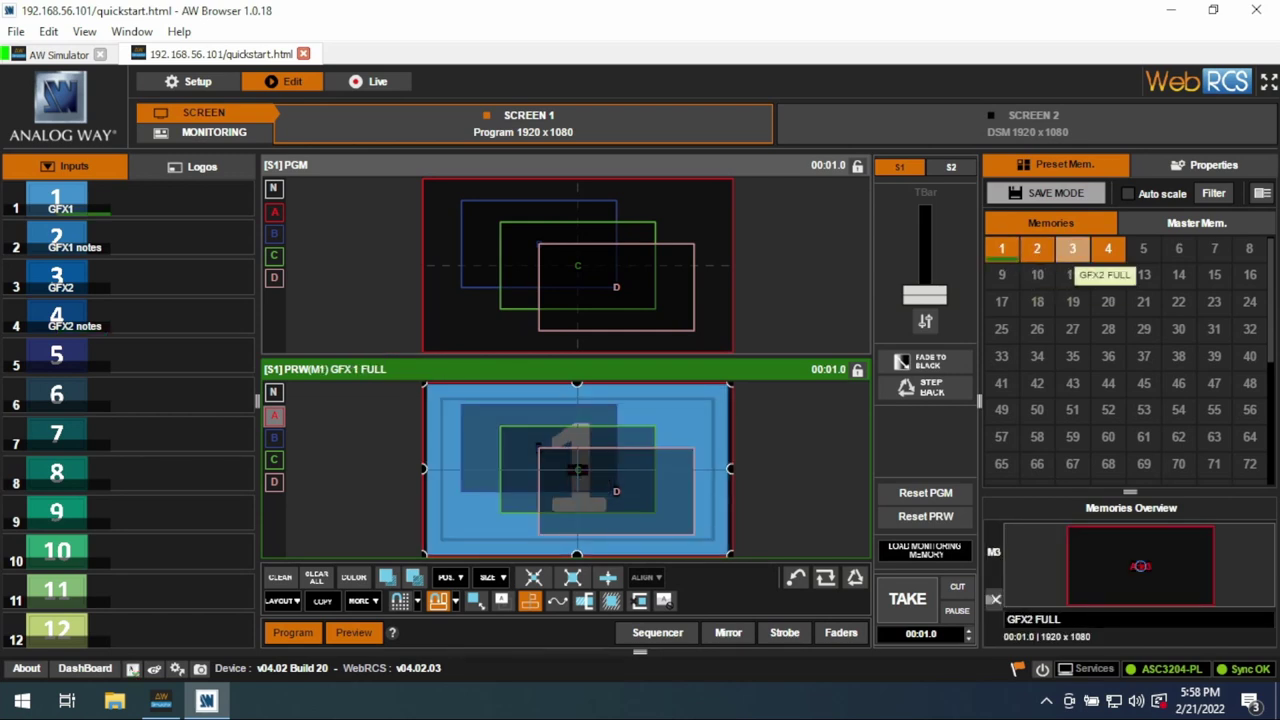
pyautogui.click(1072, 249)
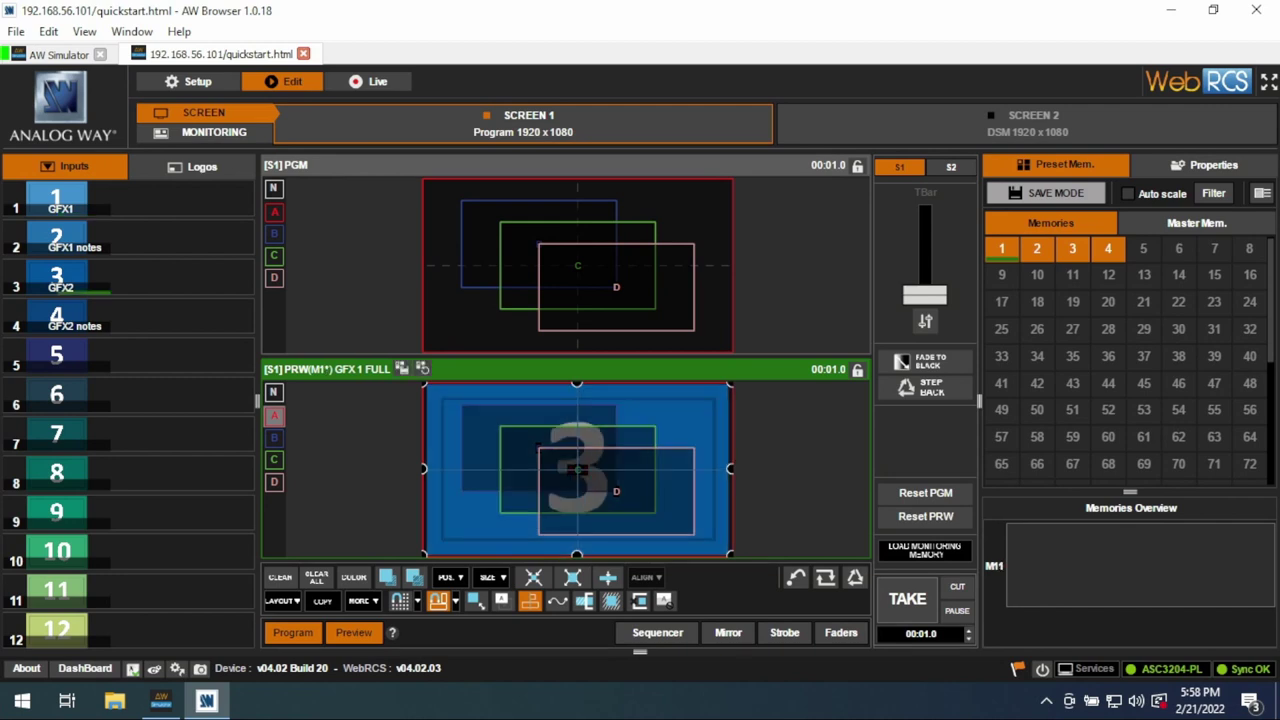
pyautogui.click(1075, 262)
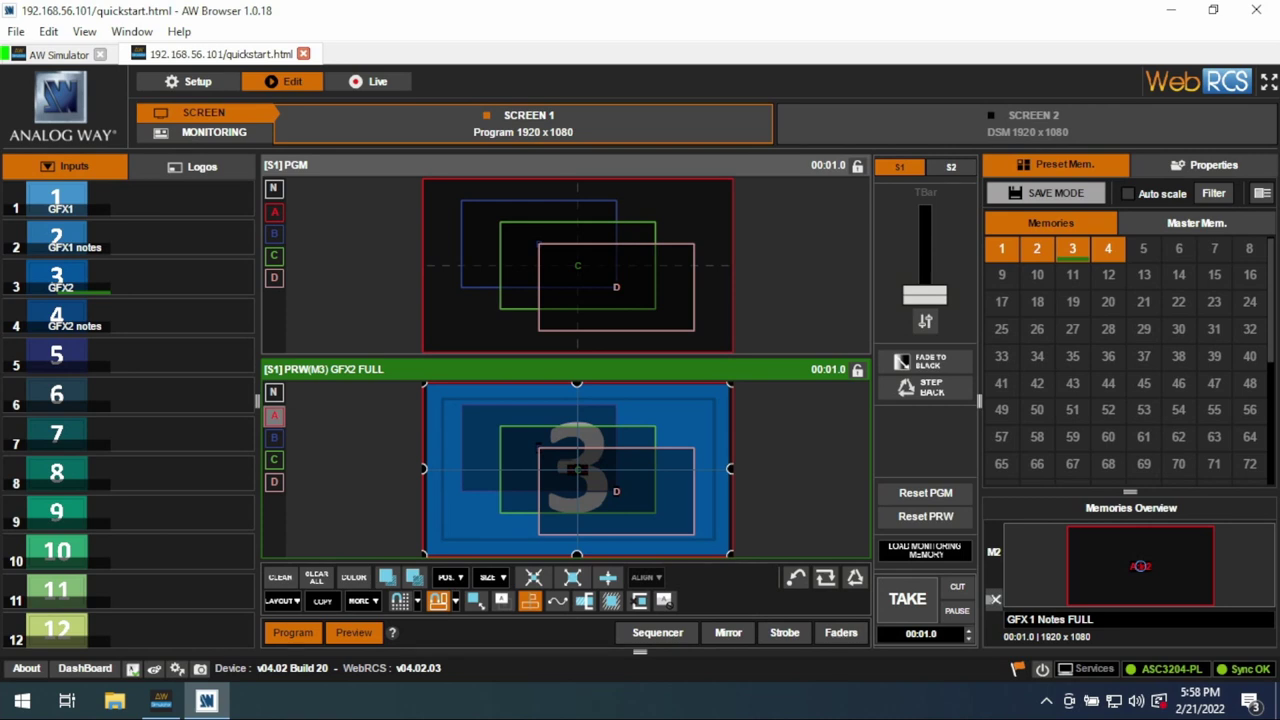
pyautogui.click(370, 81)
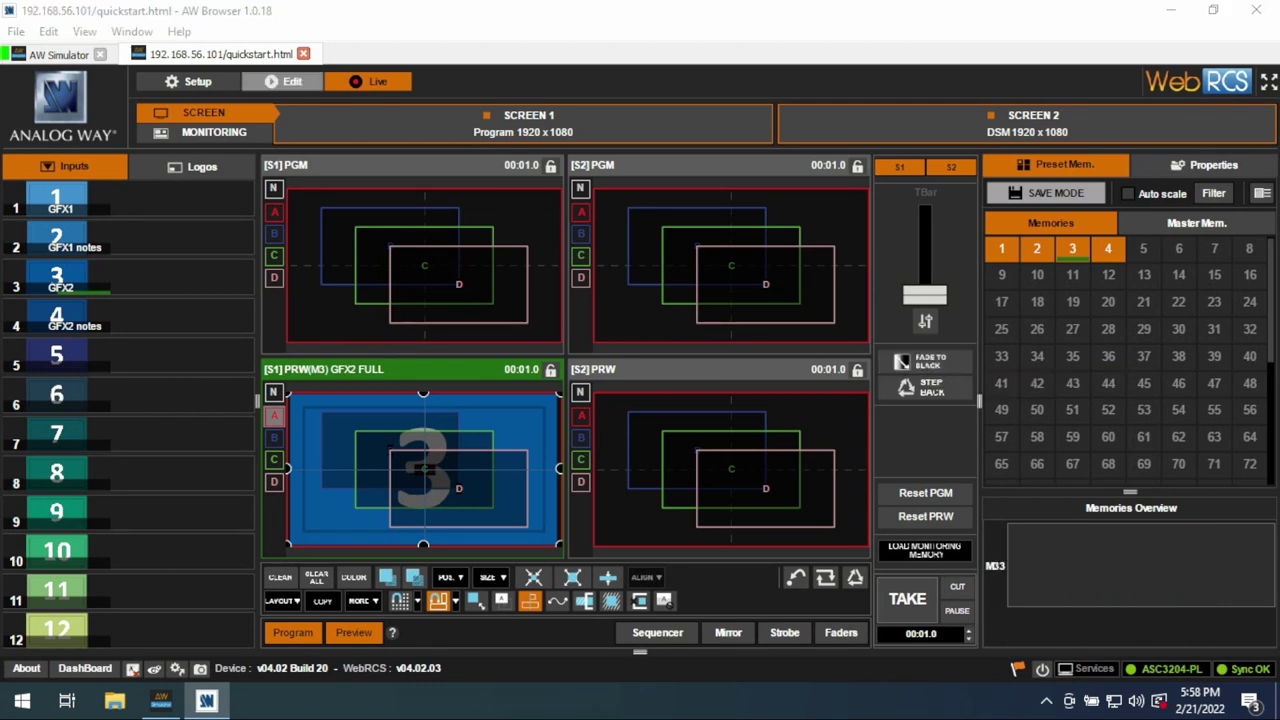
pyautogui.click(285, 81)
# Change the source of Screen 1's preview layer A to INPUT 5 in the layer properties.
pyautogui.click(1204, 164)
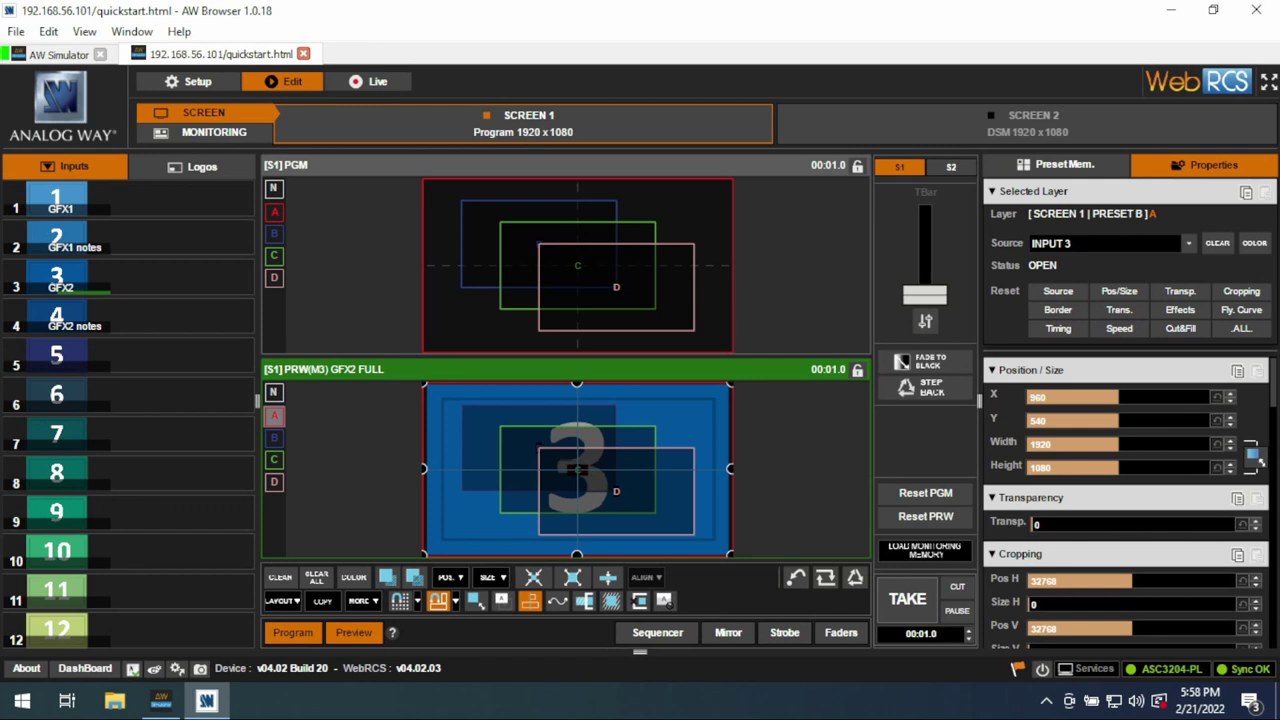
pyautogui.click(1188, 243)
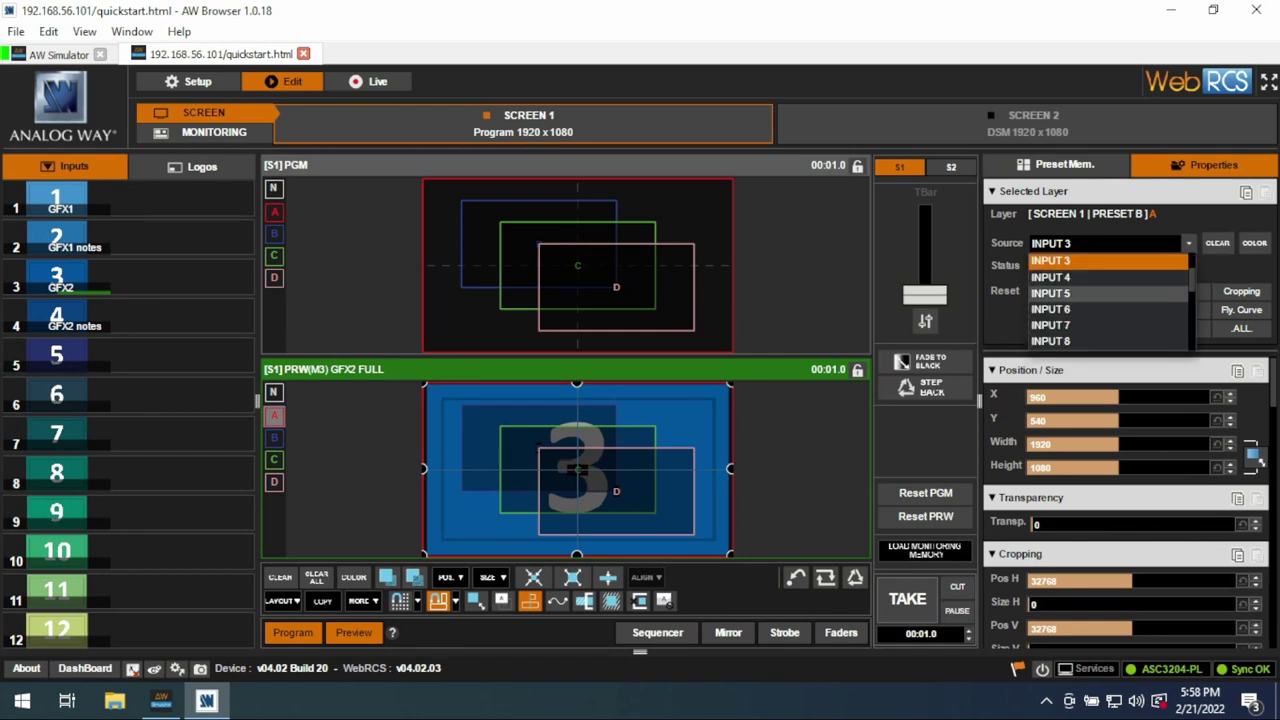
pyautogui.click(1050, 293)
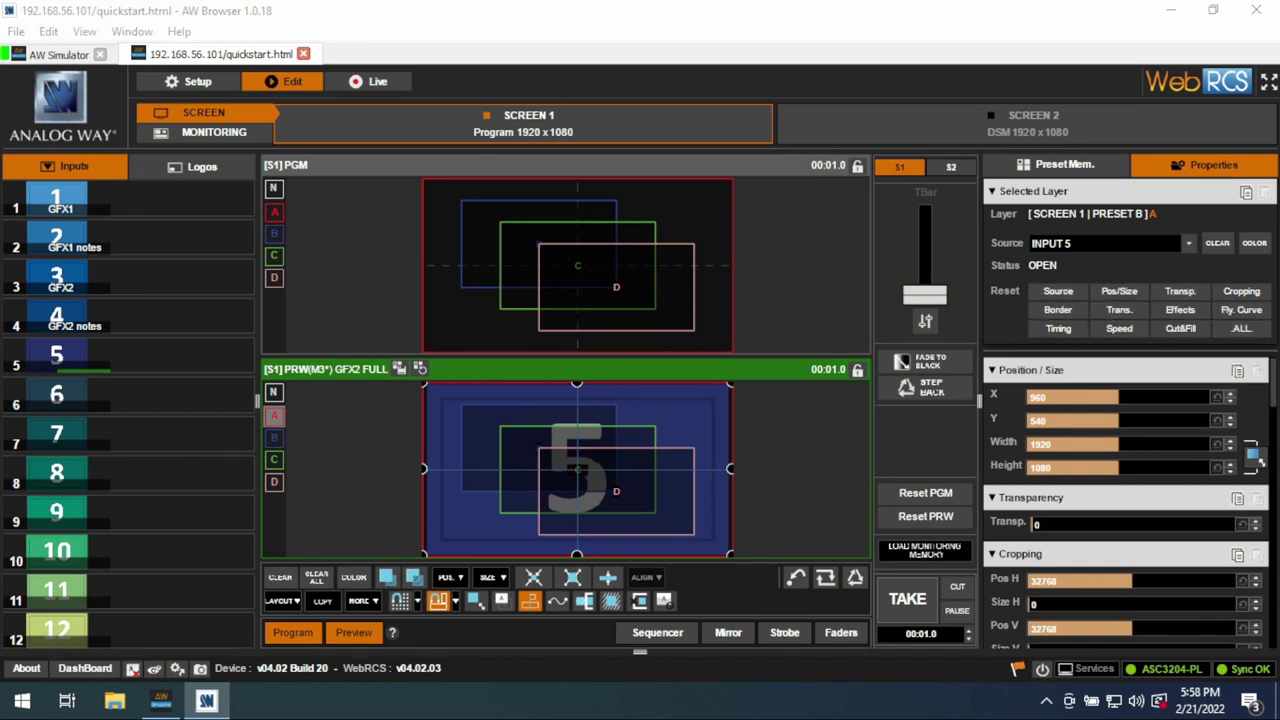
# Examine layer A's cropping, border, transition, effects, flying curve, timing and speed properties.
pyautogui.moveTo(1273, 383); pyautogui.dragTo(1273, 473)
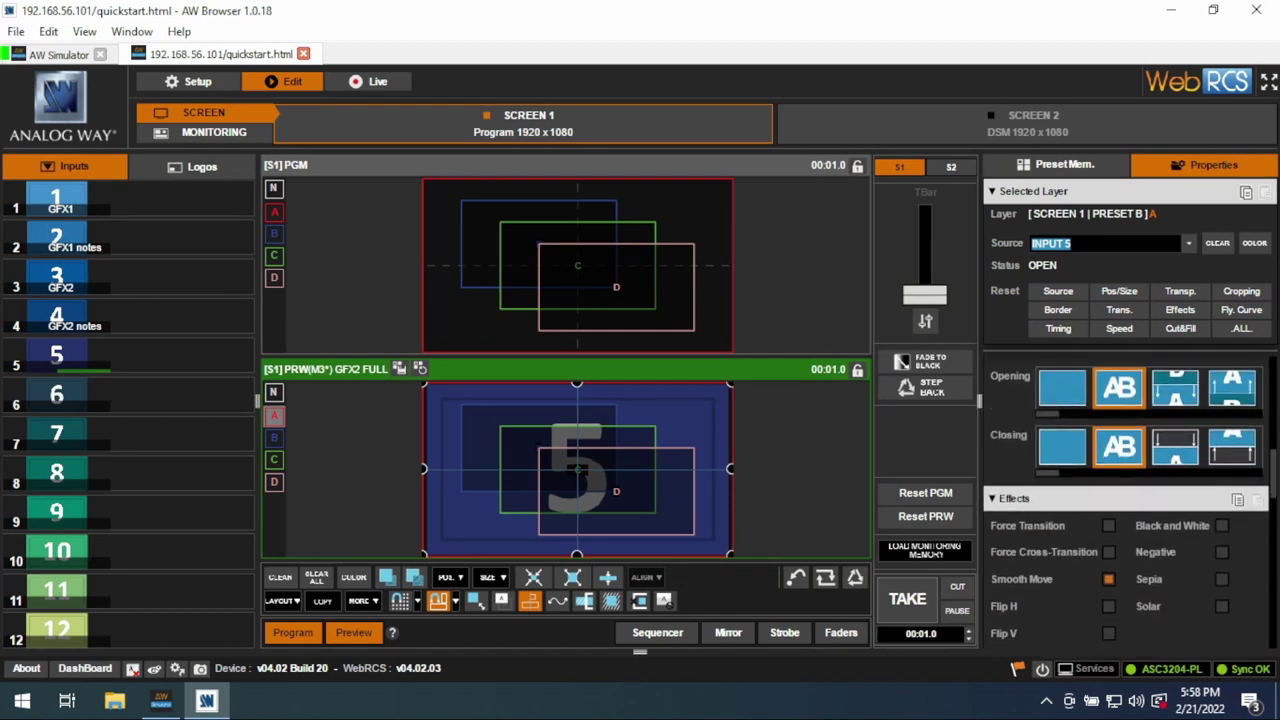
pyautogui.scroll(5, 1125, 500)
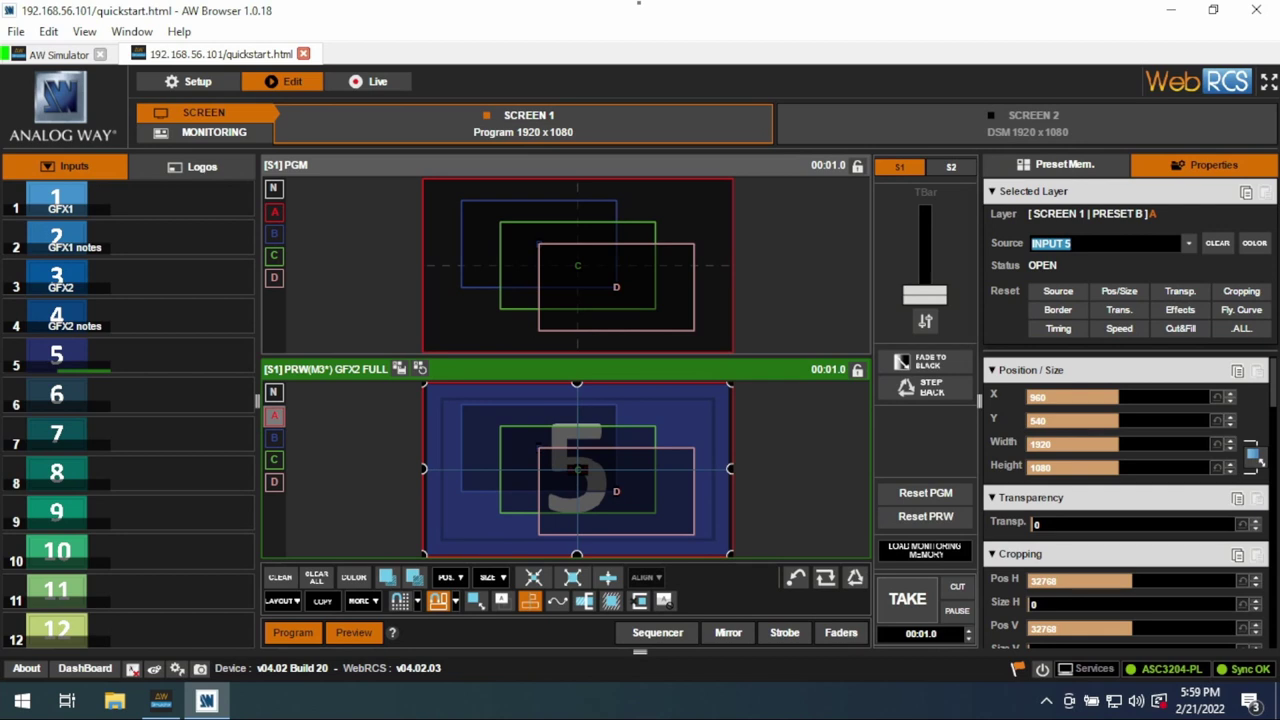
pyautogui.scroll(-5, 1126, 500)
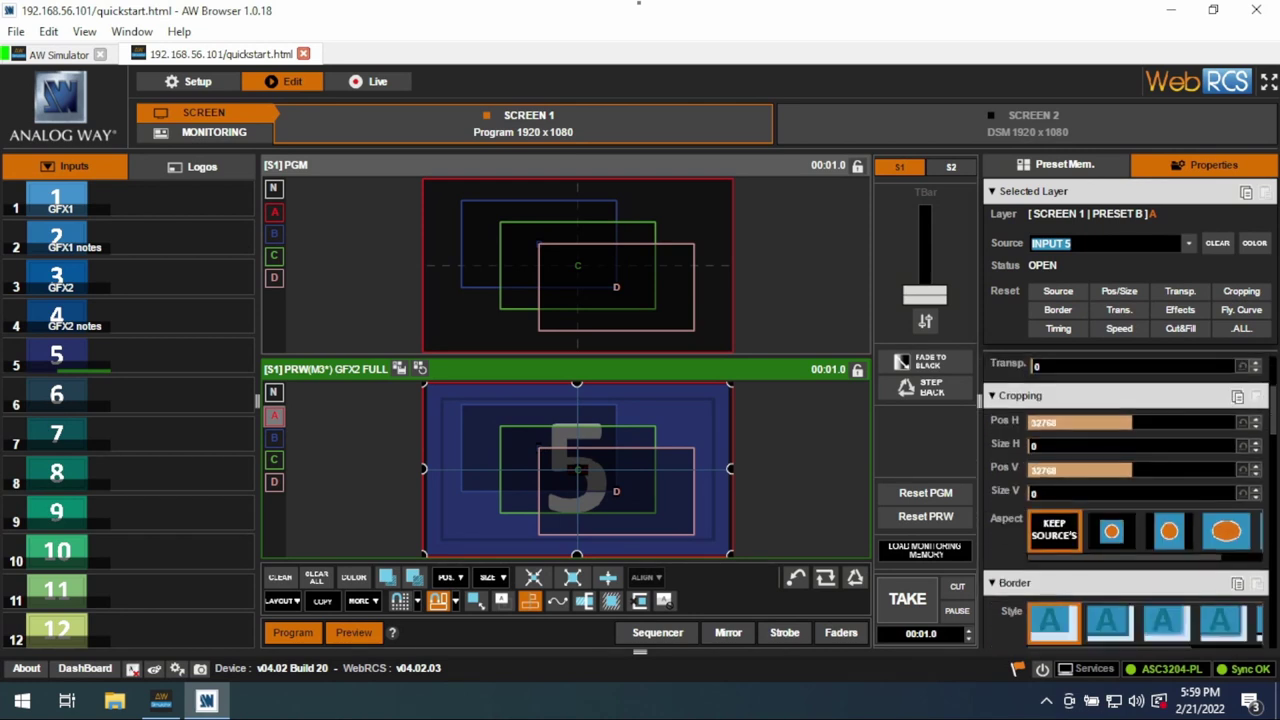
pyautogui.scroll(-6, 1126, 500)
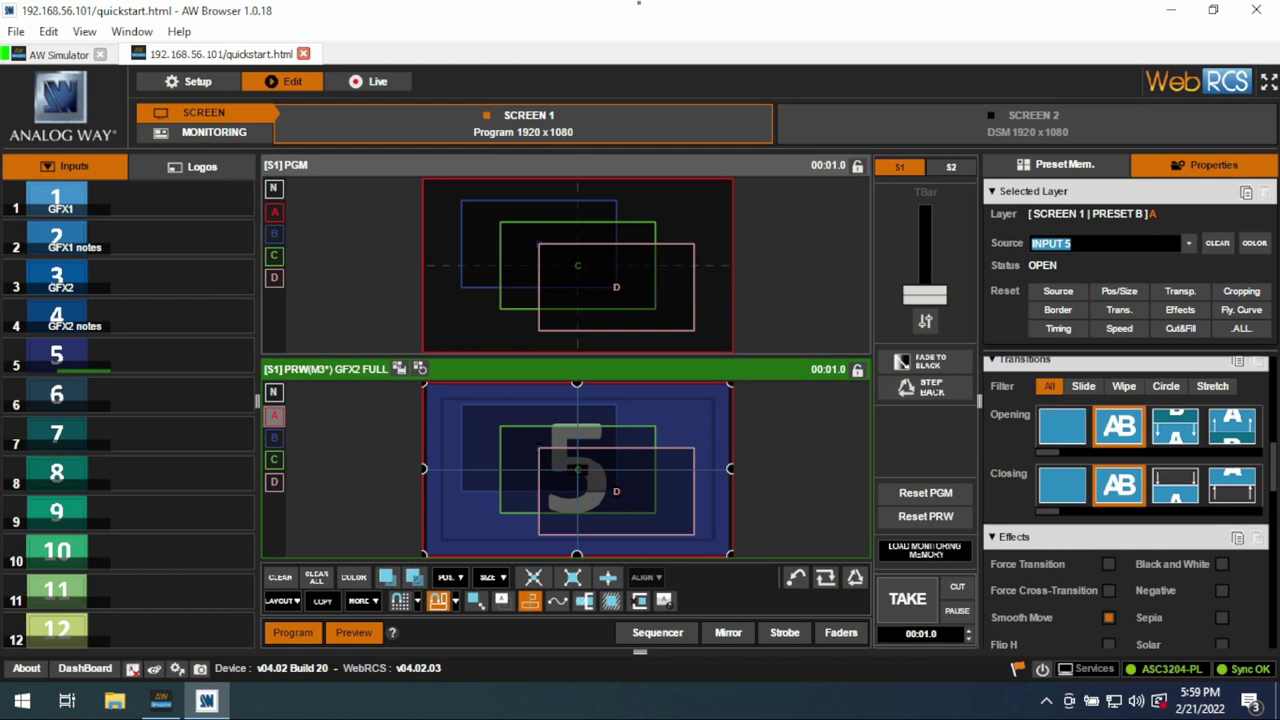
pyautogui.scroll(-4, 1126, 500)
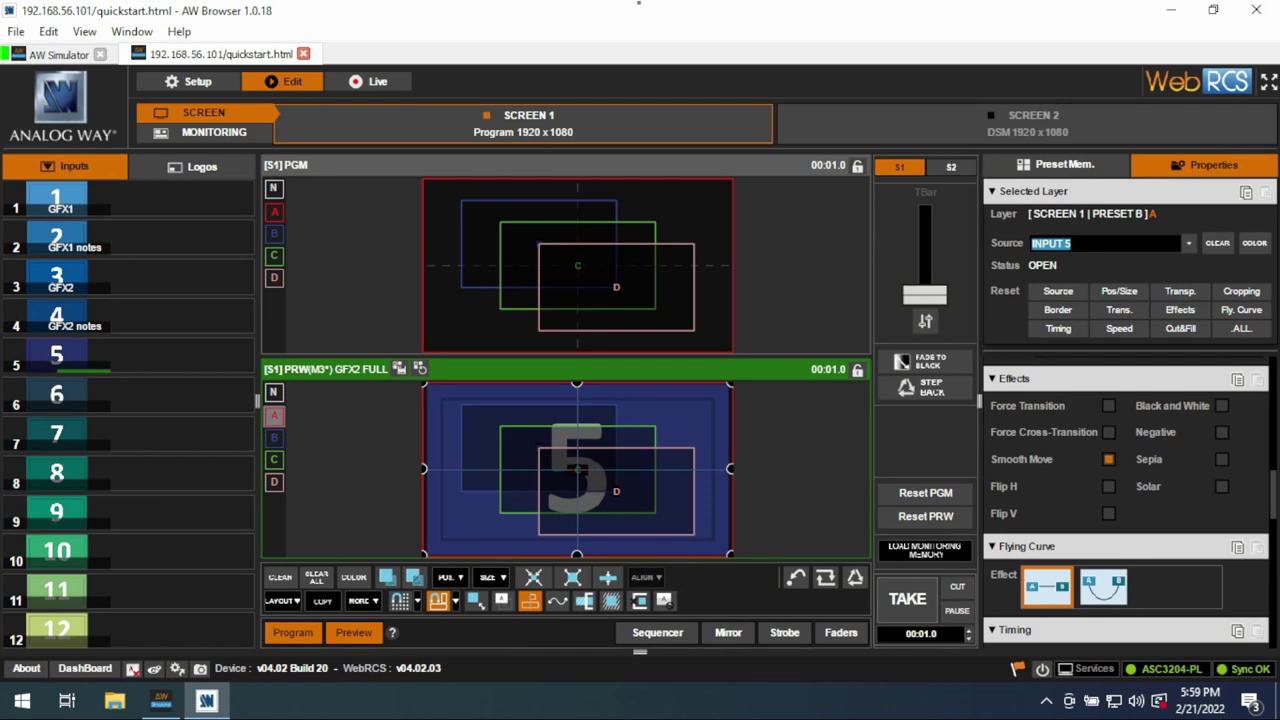
pyautogui.scroll(-3, 1128, 500)
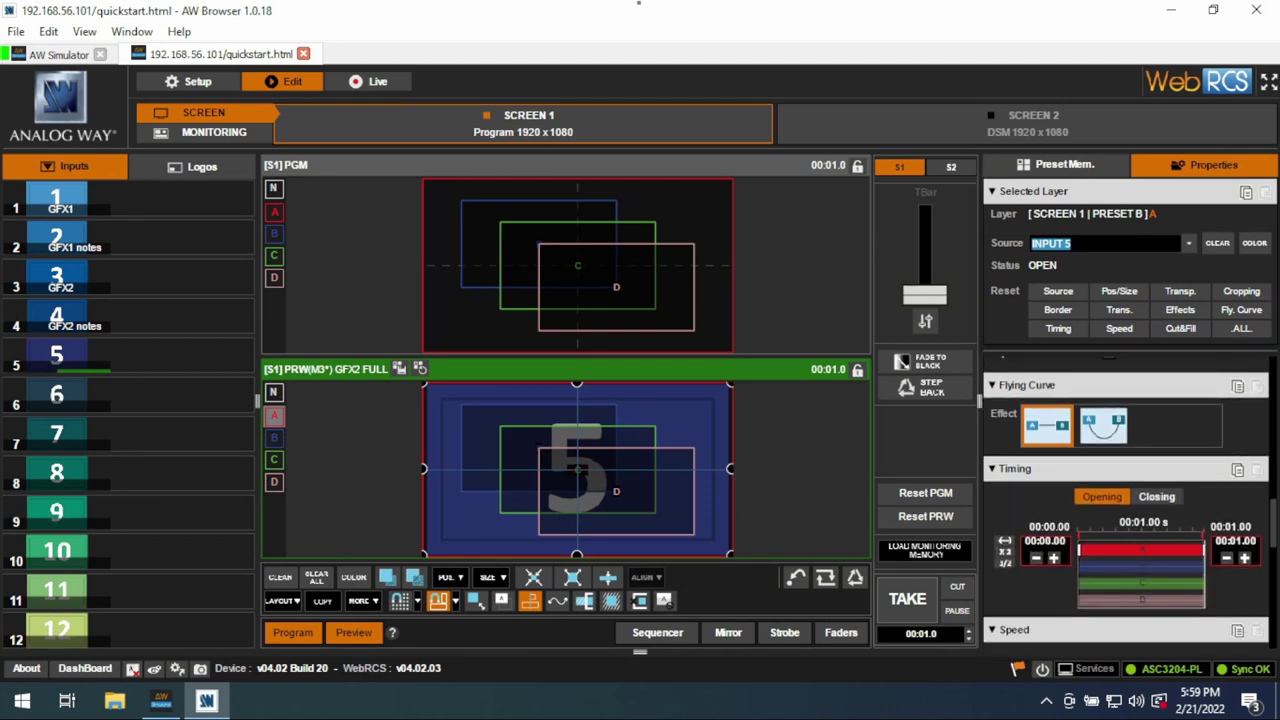
pyautogui.scroll(-3, 1128, 500)
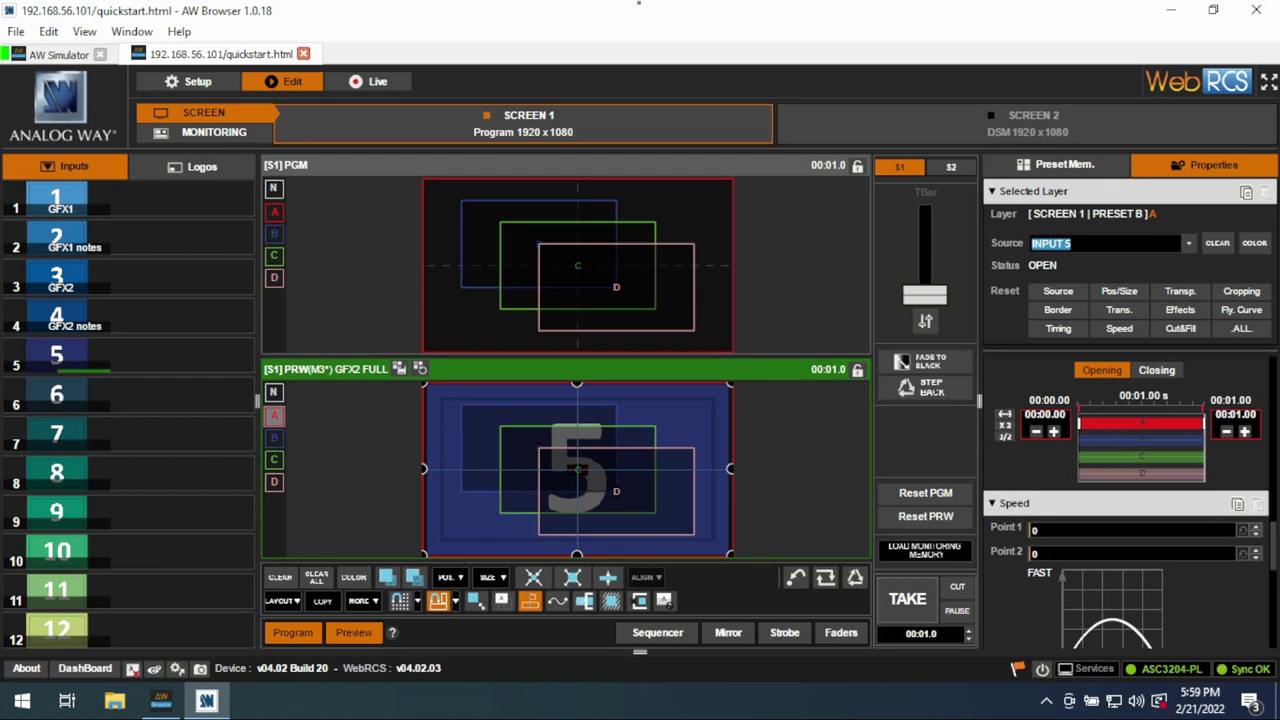
pyautogui.press('Escape')
# Set the opening timing so layer A ends at 00:00.33 and layer B starts at 00:00.46.
pyautogui.moveTo(1203, 423); pyautogui.dragTo(1120, 423)
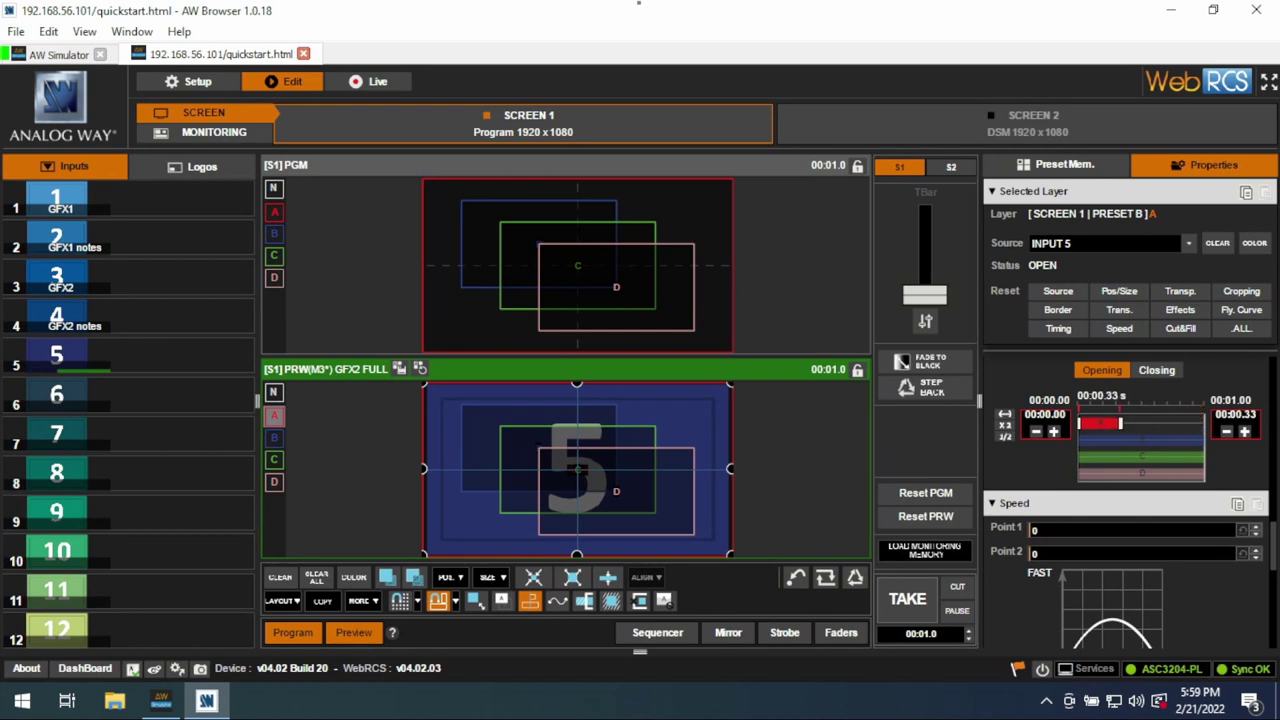
pyautogui.click(1141, 440)
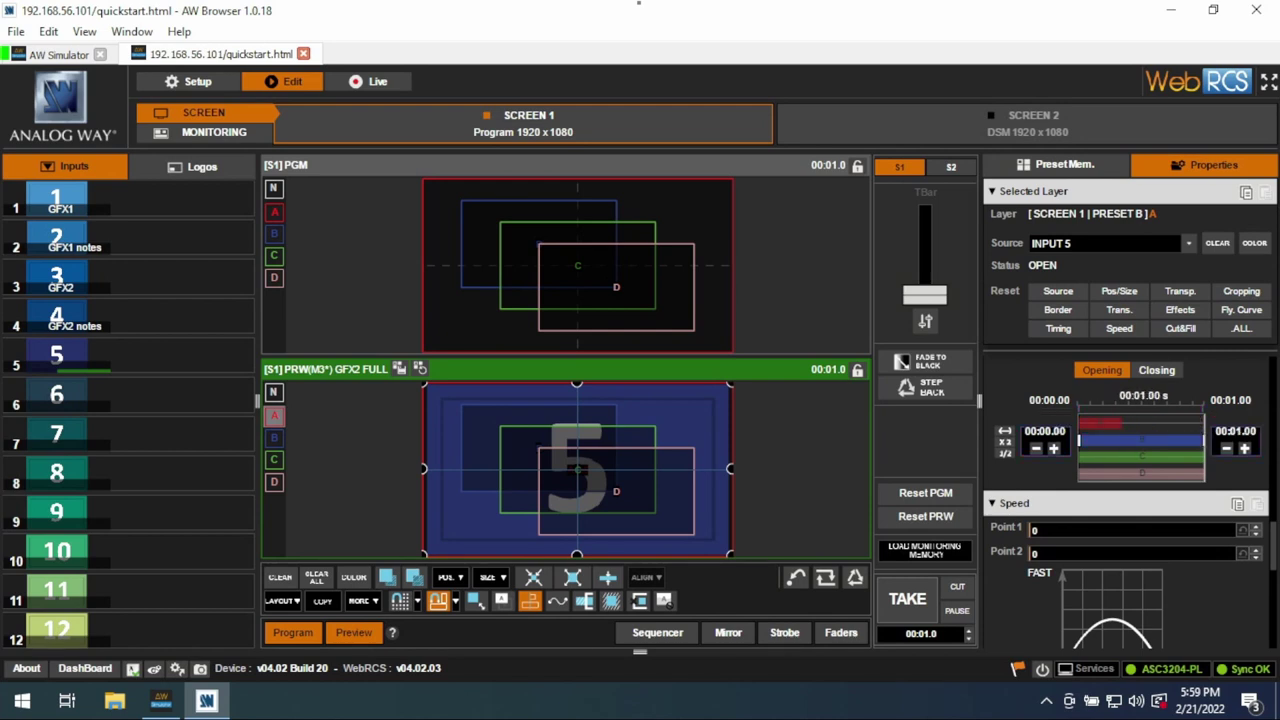
pyautogui.moveTo(1079, 440); pyautogui.dragTo(1137, 440)
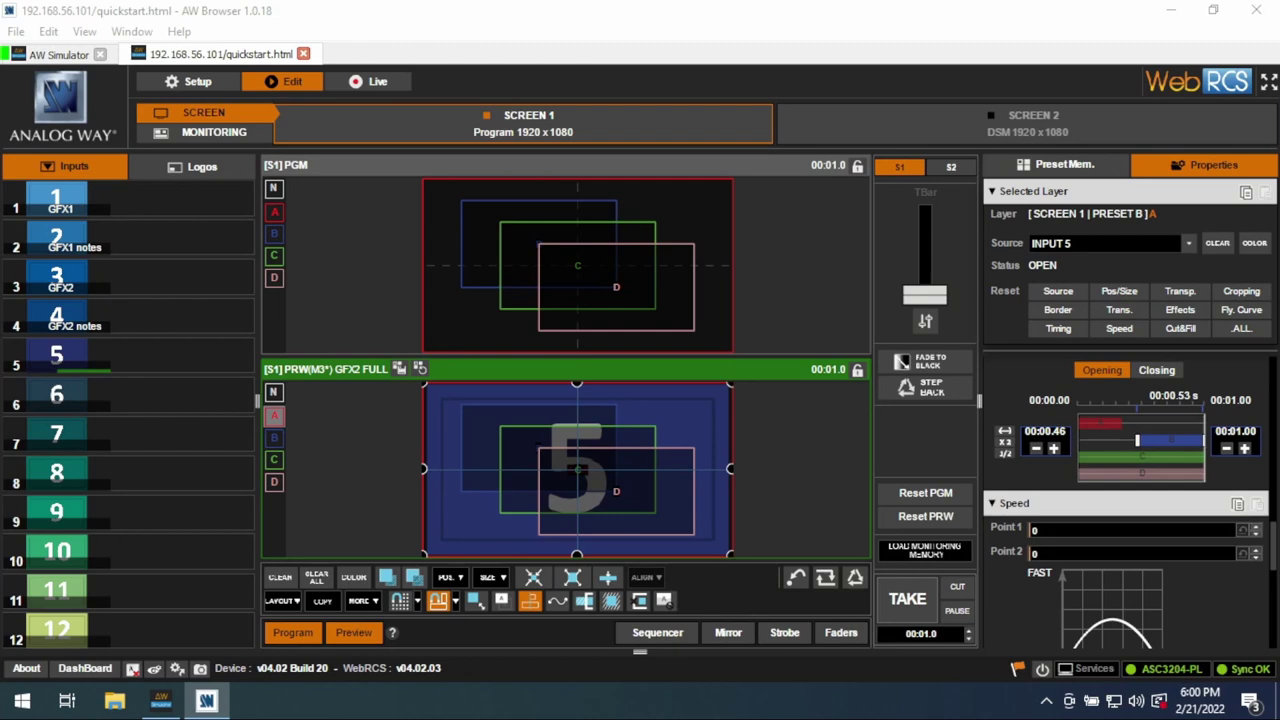
# Copy layer A's position and size onto preview layer D and assign logo Frame 1 as layer D's source.
pyautogui.scroll(-5, 1126, 500)
pyautogui.scroll(10, 1126, 500)
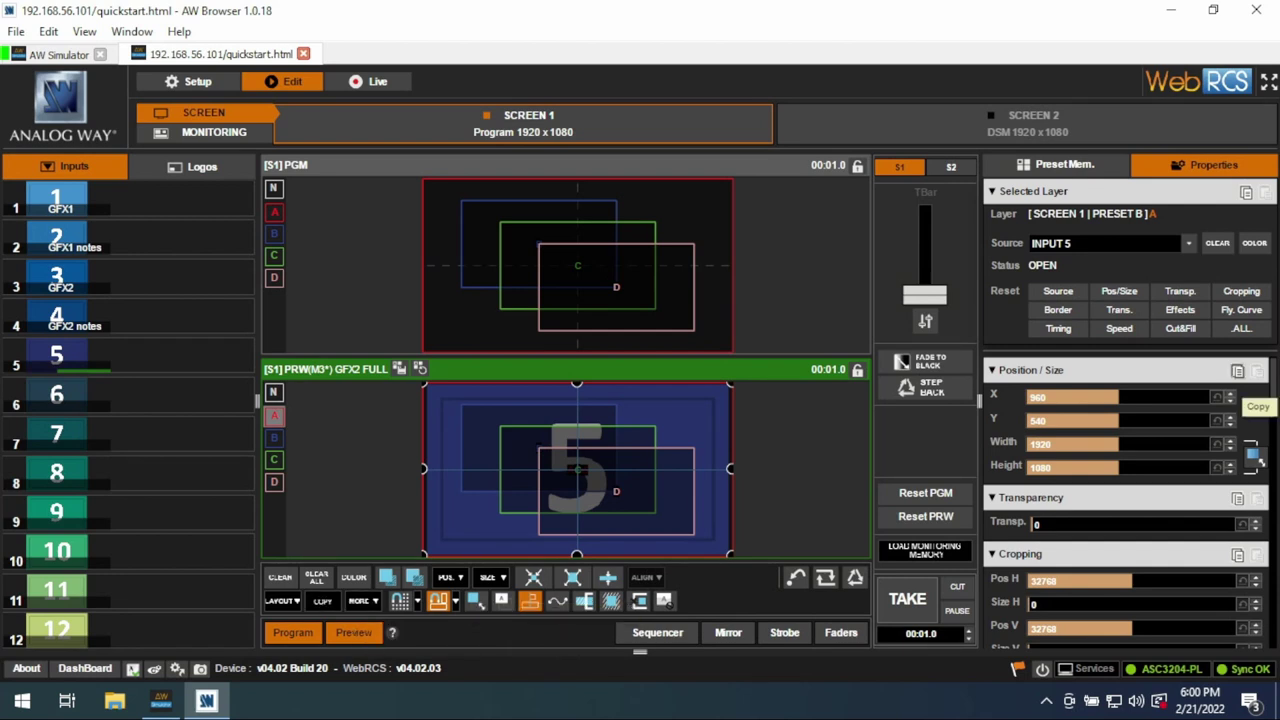
pyautogui.click(1237, 370)
pyautogui.click(616, 491)
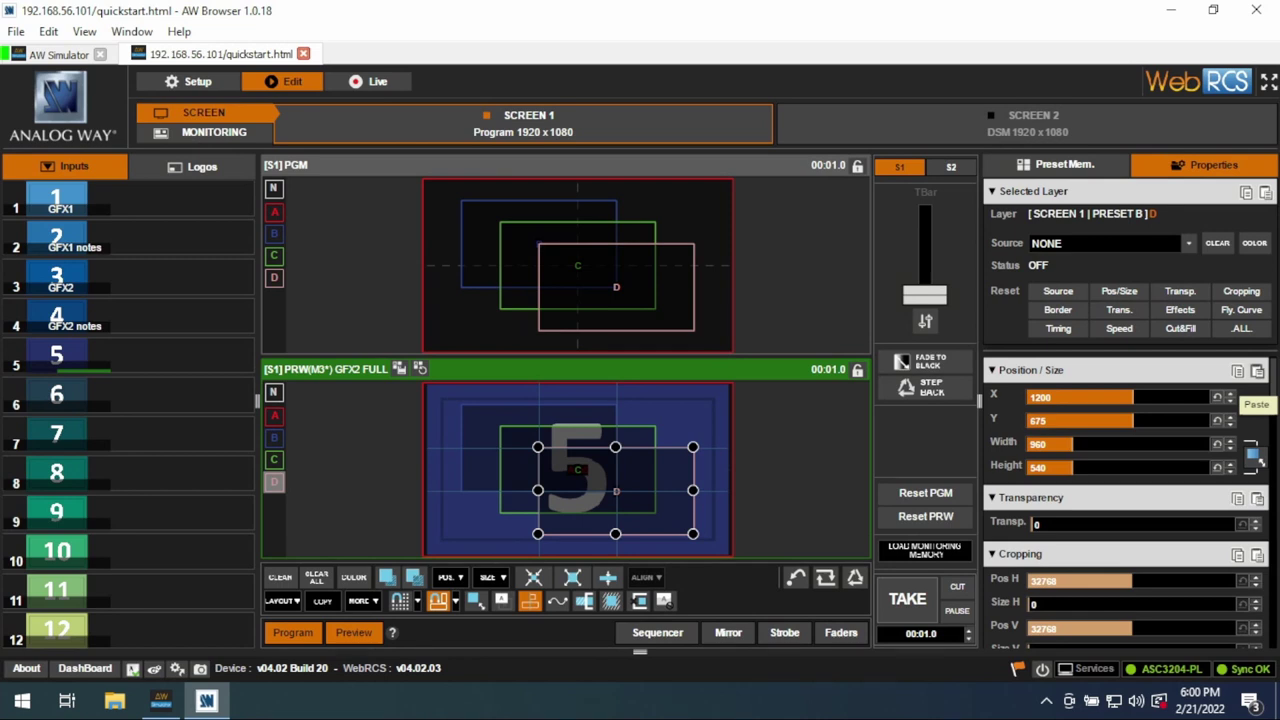
pyautogui.click(1257, 370)
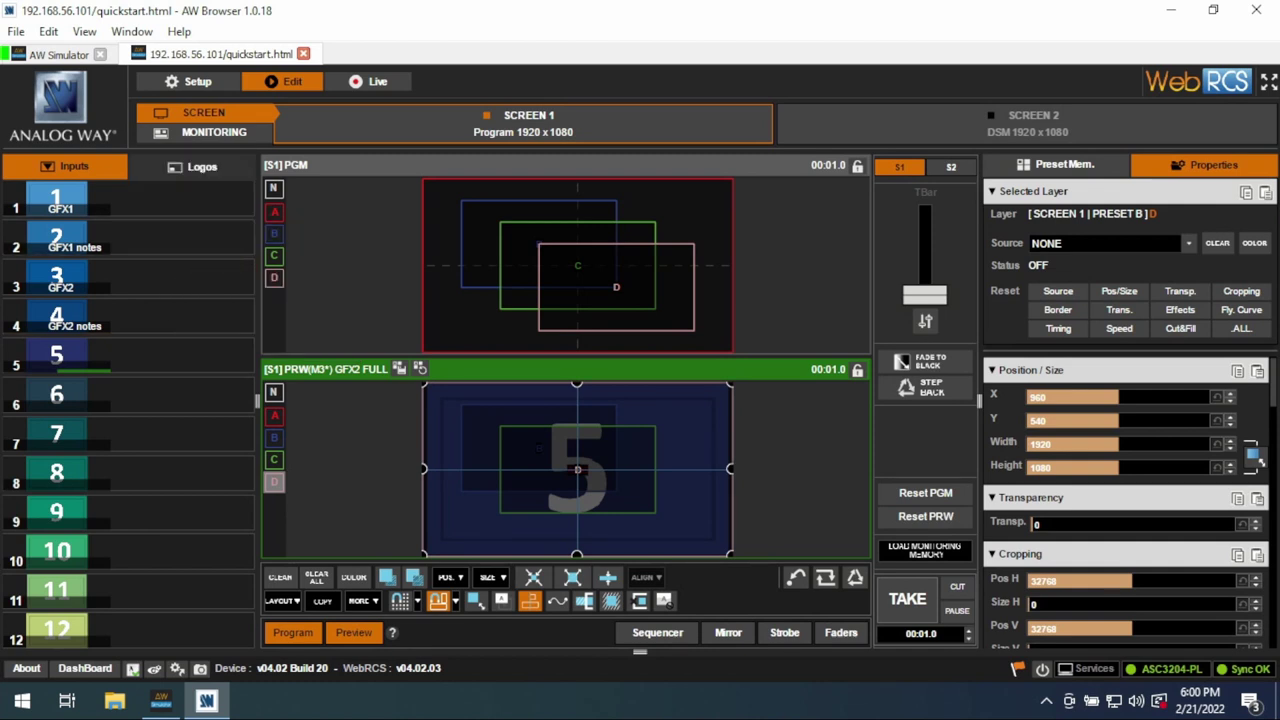
pyautogui.click(192, 166)
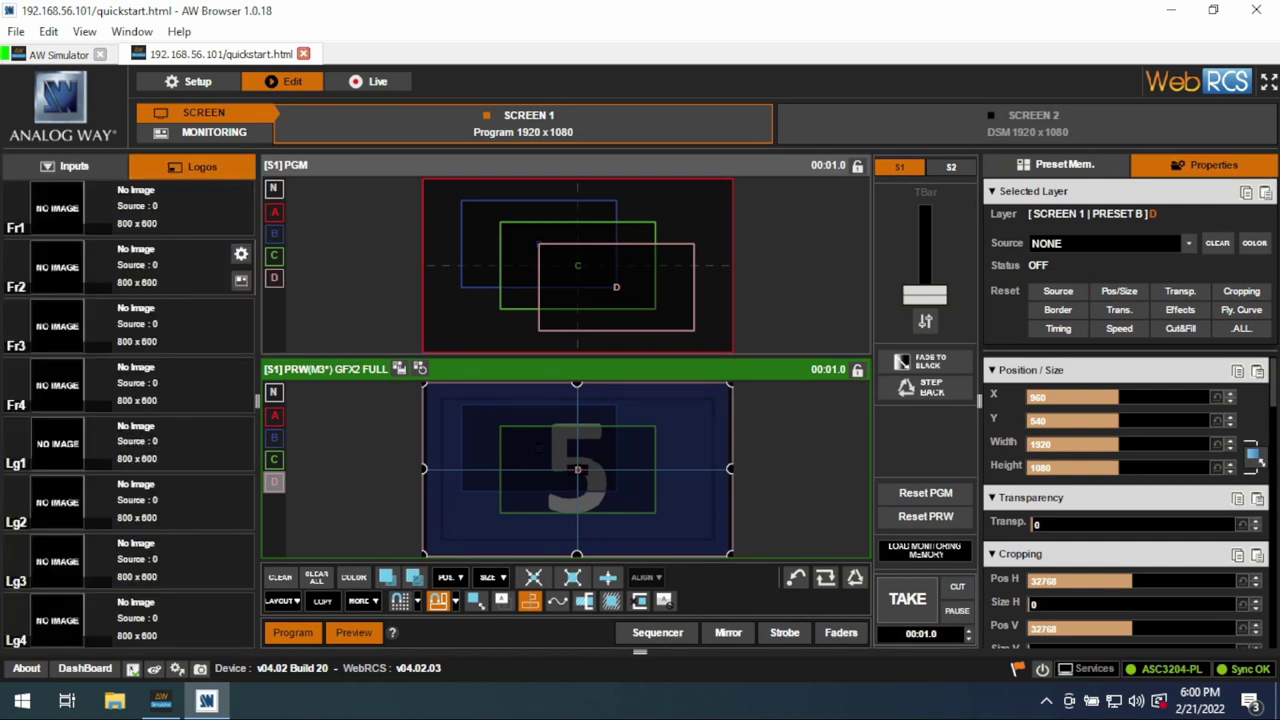
pyautogui.moveTo(240, 575); pyautogui.dragTo(471, 524)
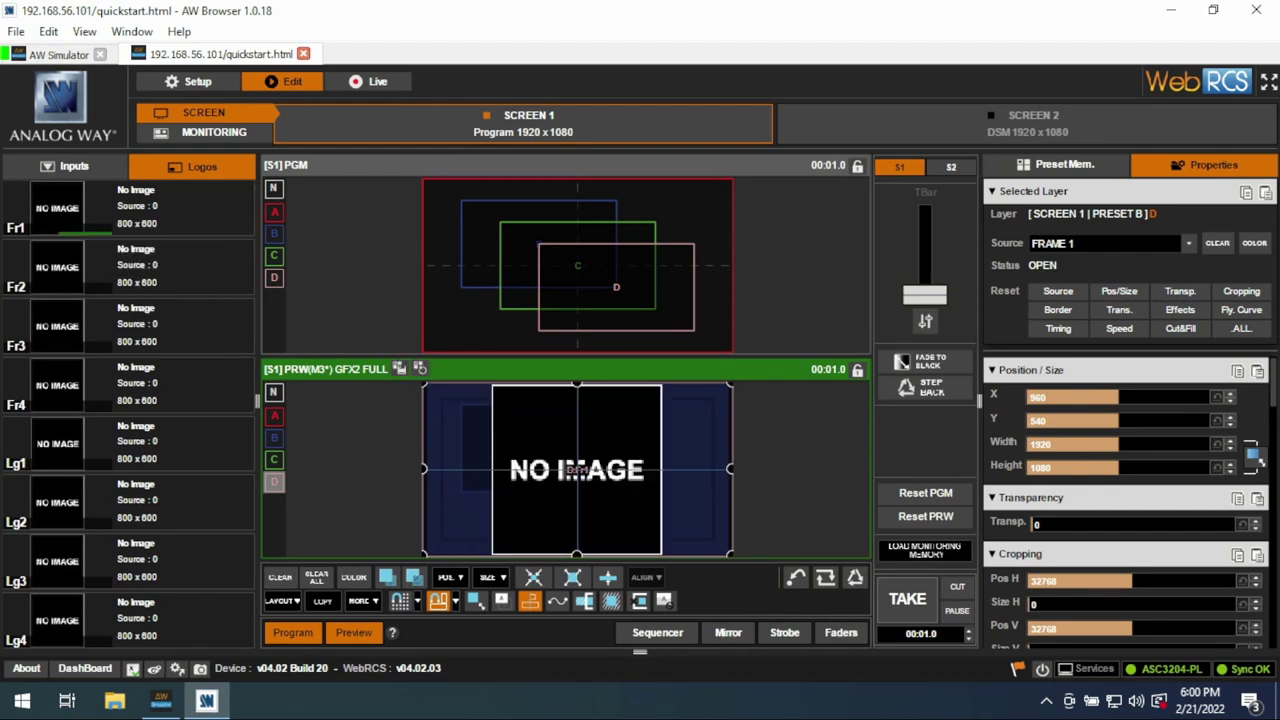
# Try native background SET 1 for Screen 1's preview and return the native set to NO SET.
pyautogui.click(273, 392)
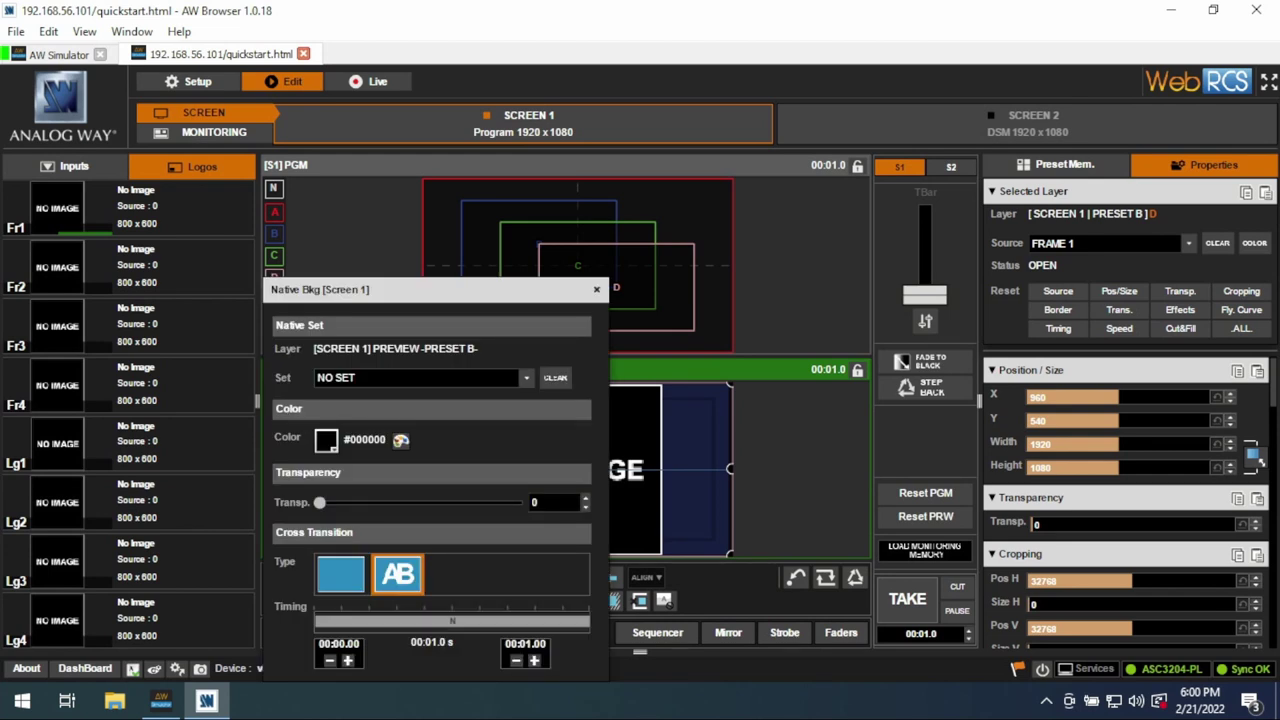
pyautogui.click(420, 378)
pyautogui.click(330, 411)
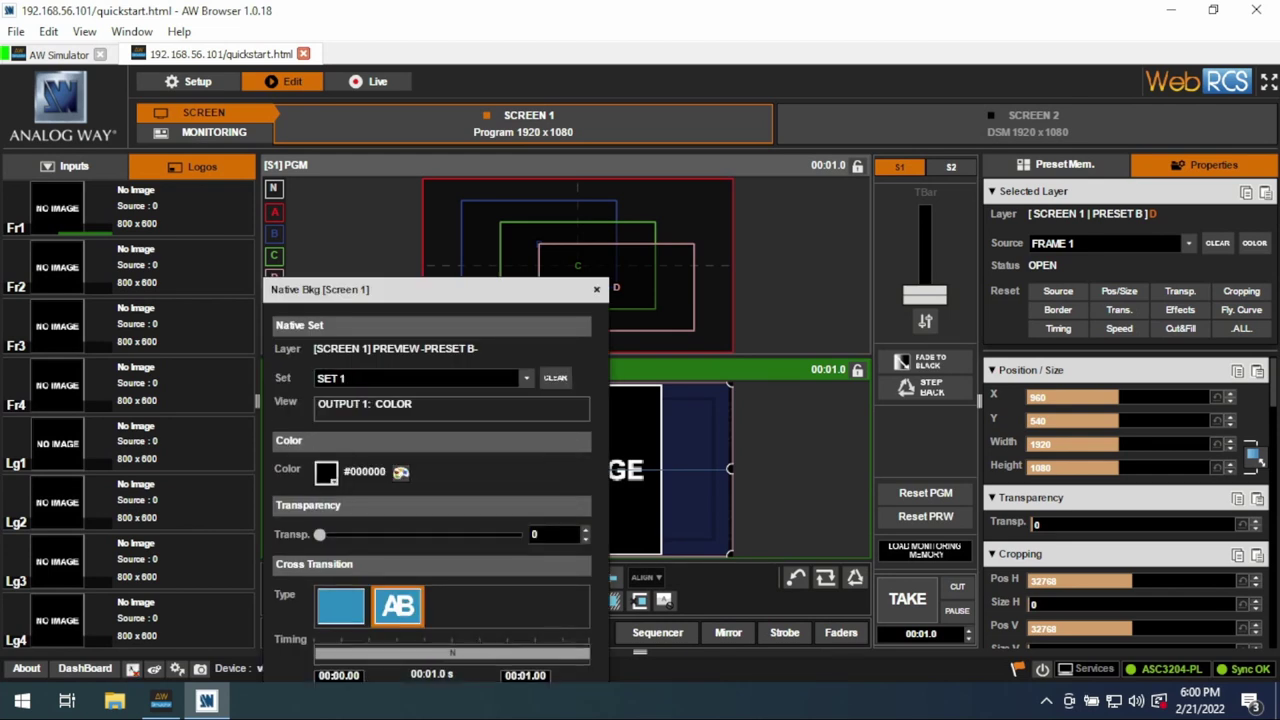
pyautogui.click(526, 378)
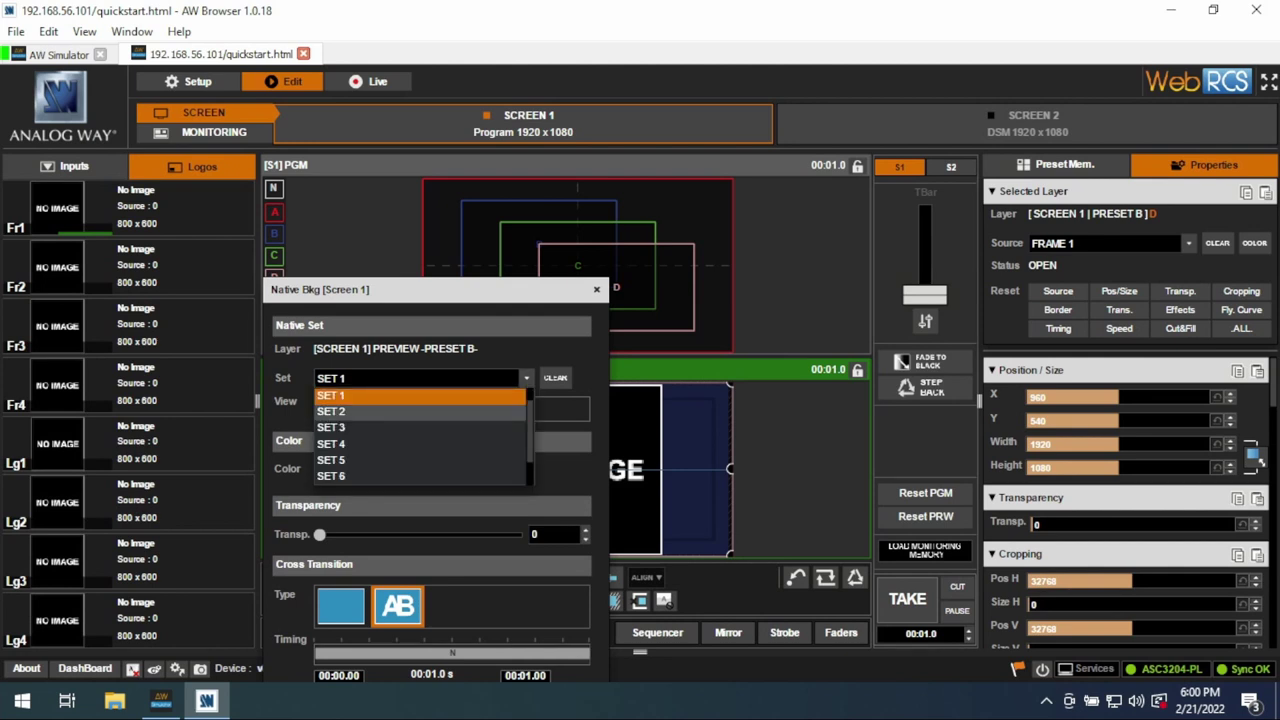
pyautogui.scroll(1, 420, 413)
pyautogui.click(420, 396)
pyautogui.click(596, 289)
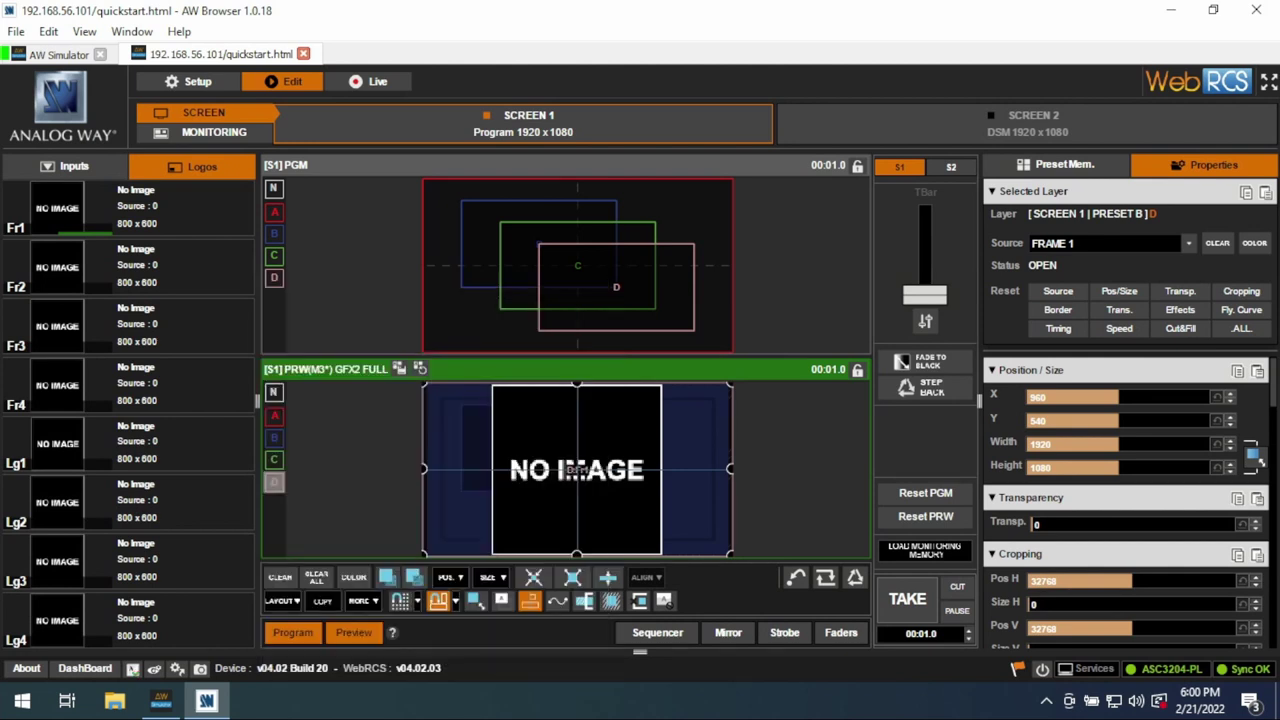
# Bring back the input sources and preset memories and switch to the live view of both screens.
pyautogui.click(67, 166)
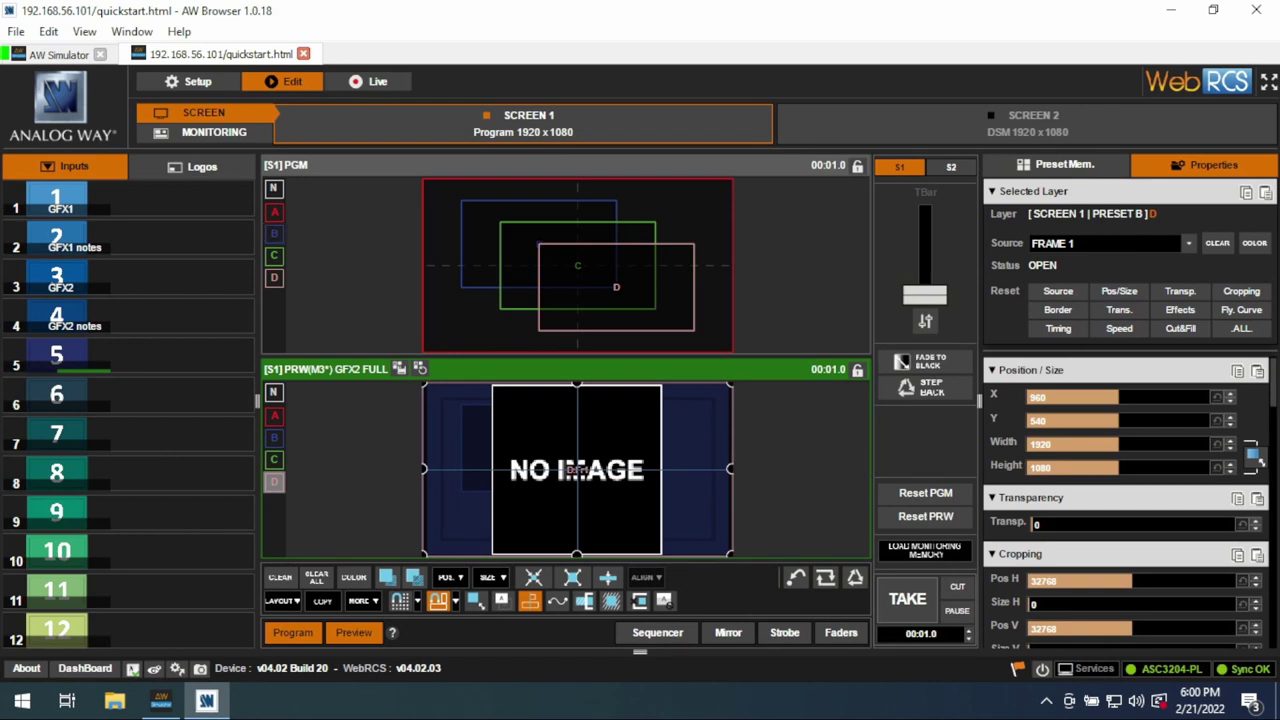
pyautogui.click(1055, 165)
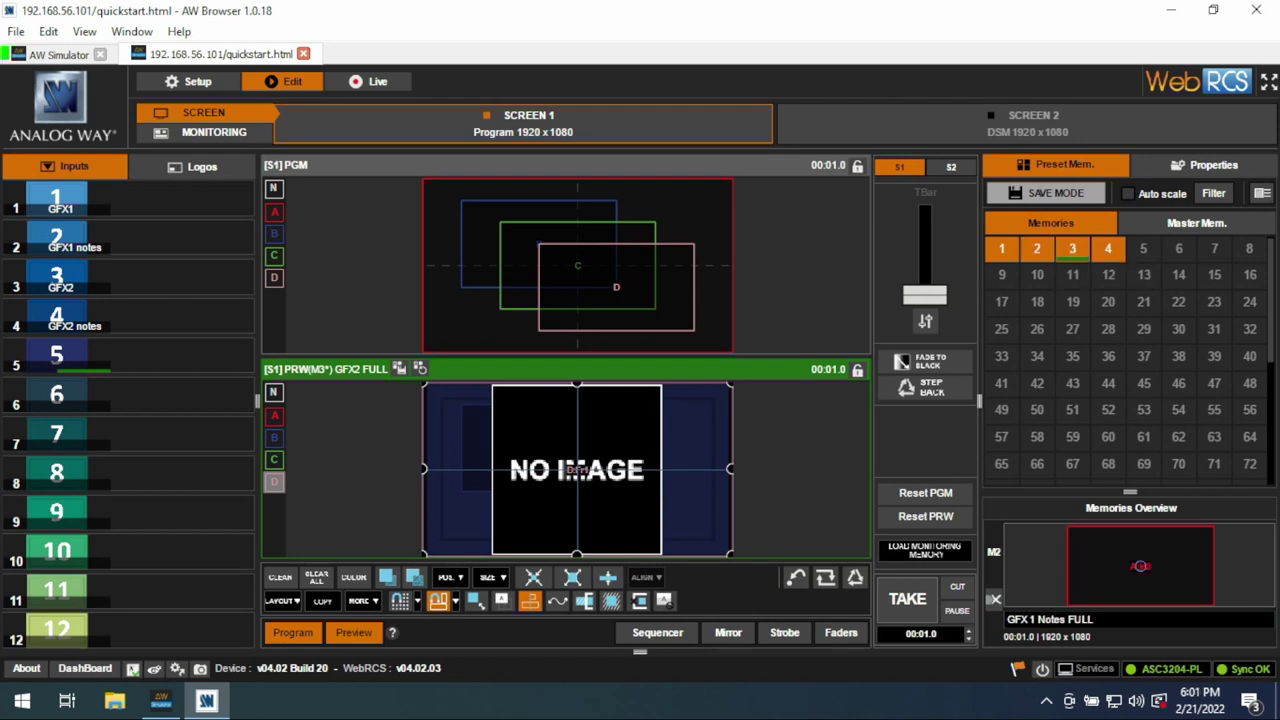
pyautogui.click(370, 81)
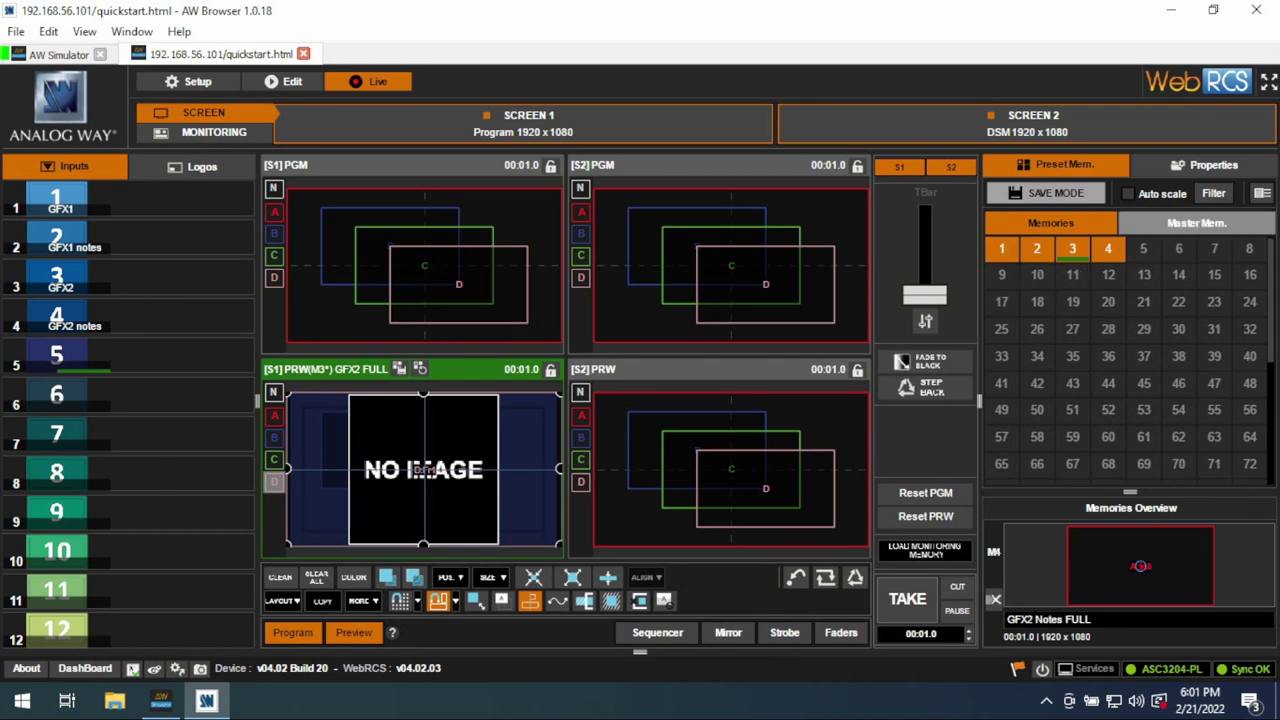
# Start saving master memory 1 and label it "GFX 1 No Notes".
pyautogui.click(1196, 222)
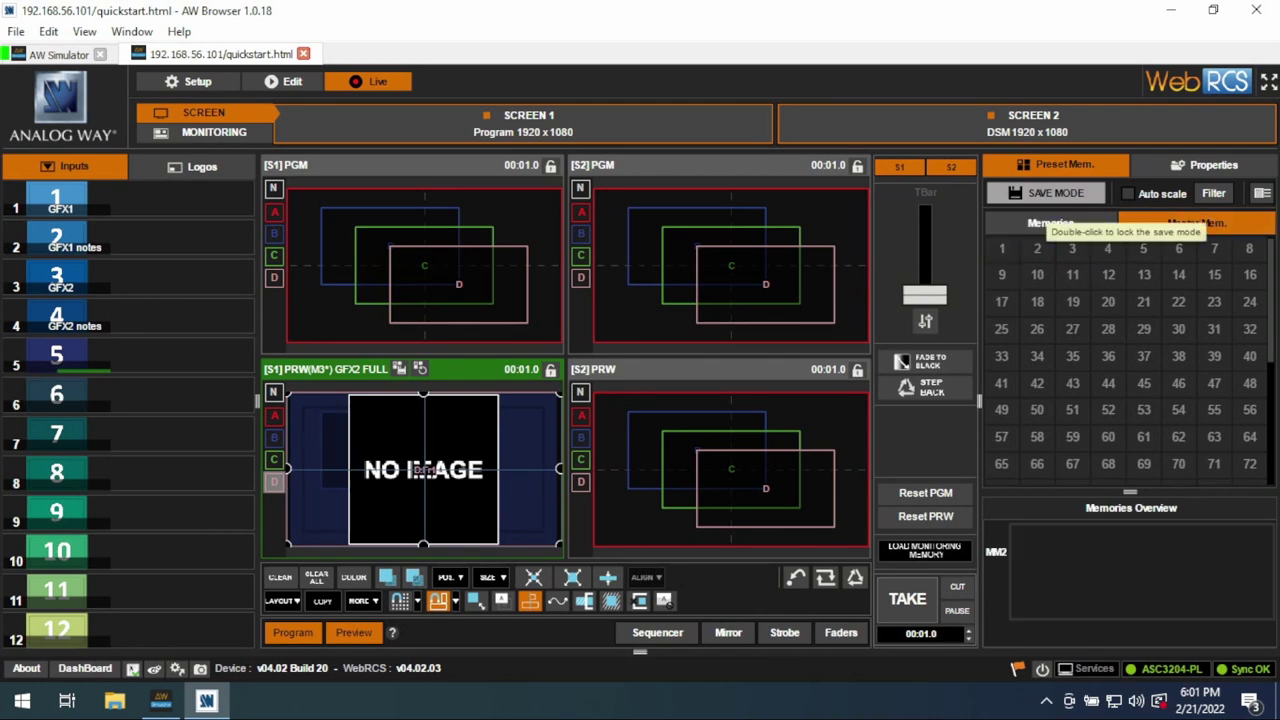
pyautogui.click(1050, 193)
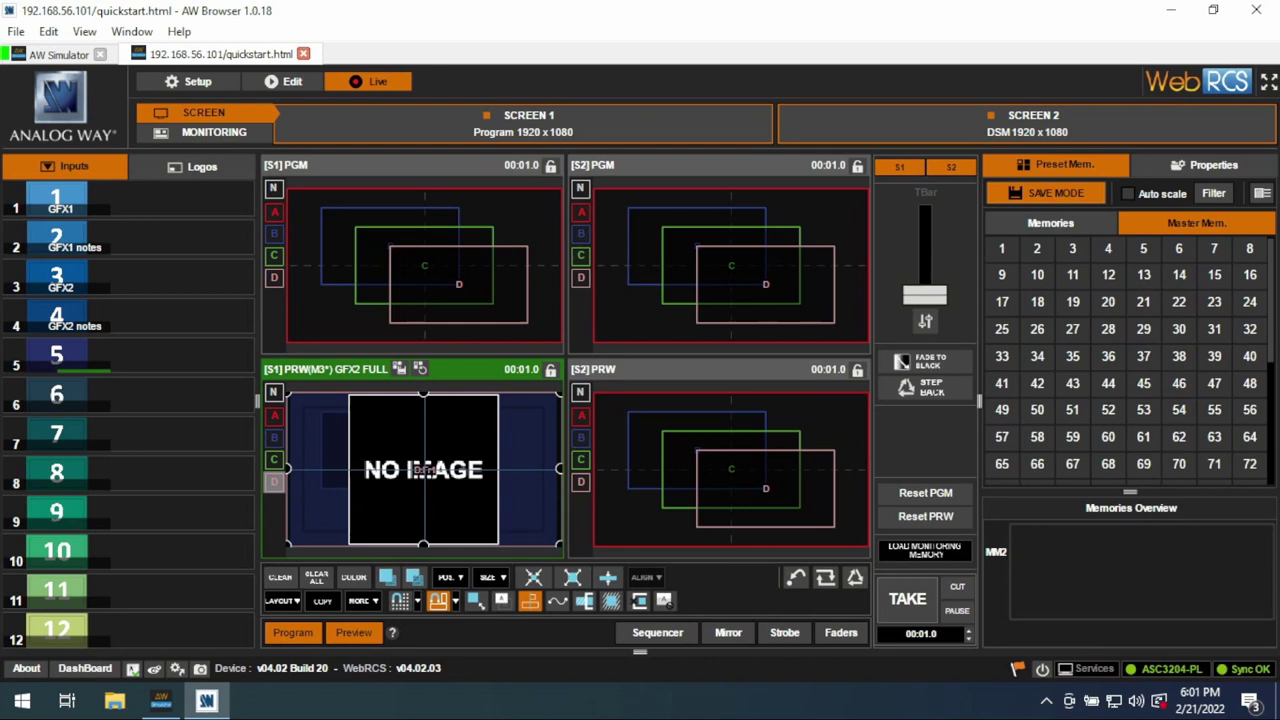
pyautogui.click(1001, 248)
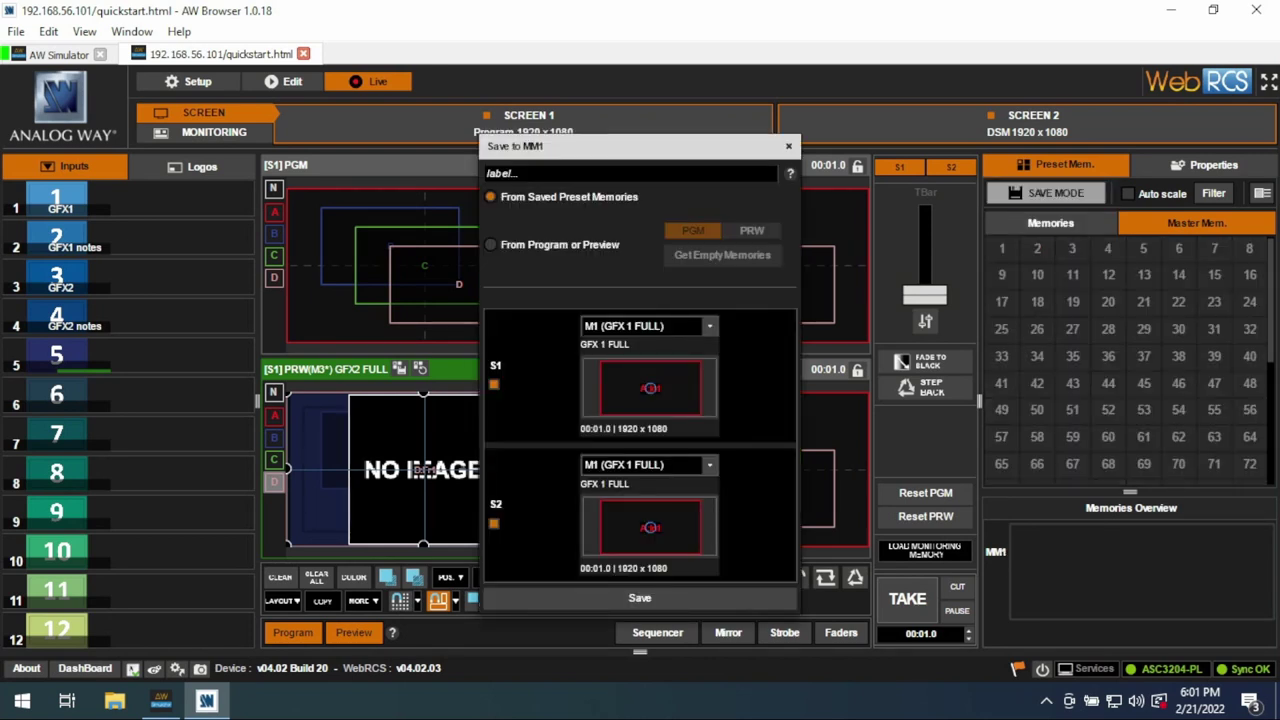
pyautogui.click(630, 173)
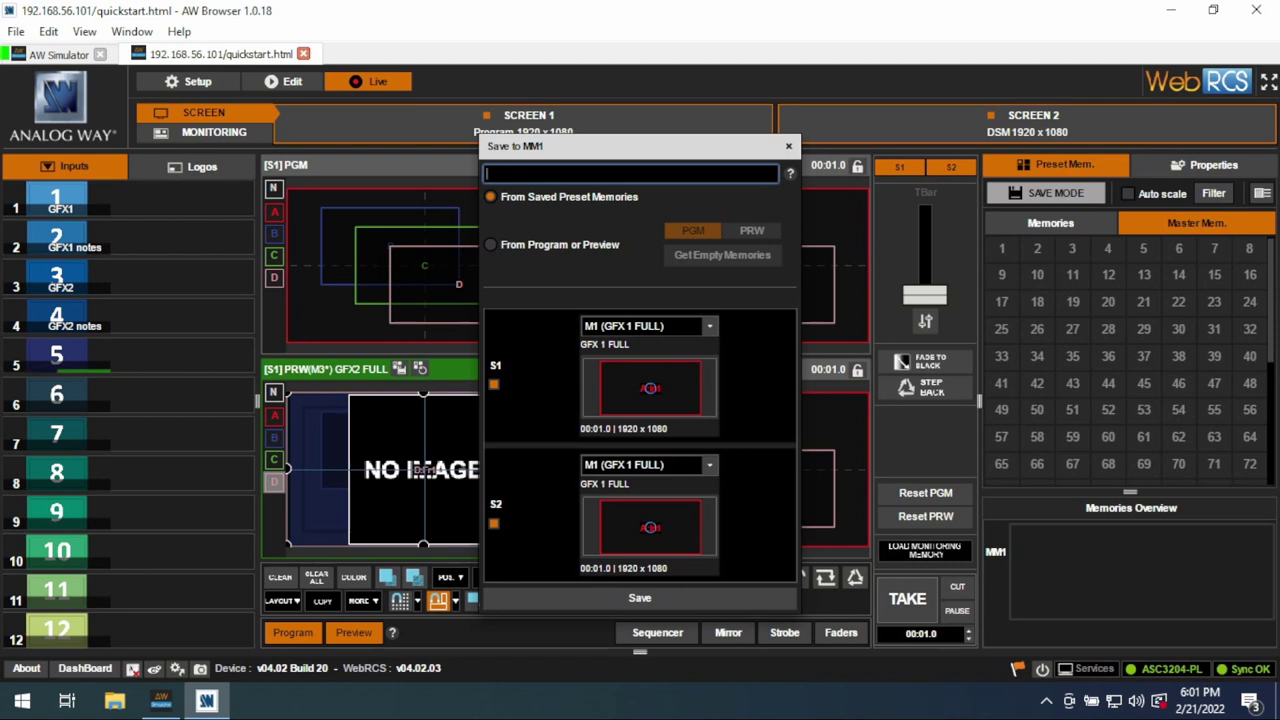
pyautogui.write('GFX 1 No Notes')
# Save master memory 1 from saved preset M1 (GFX 1 FULL) for both screens and load it into preview.
pyautogui.click(490, 244)
pyautogui.click(490, 196)
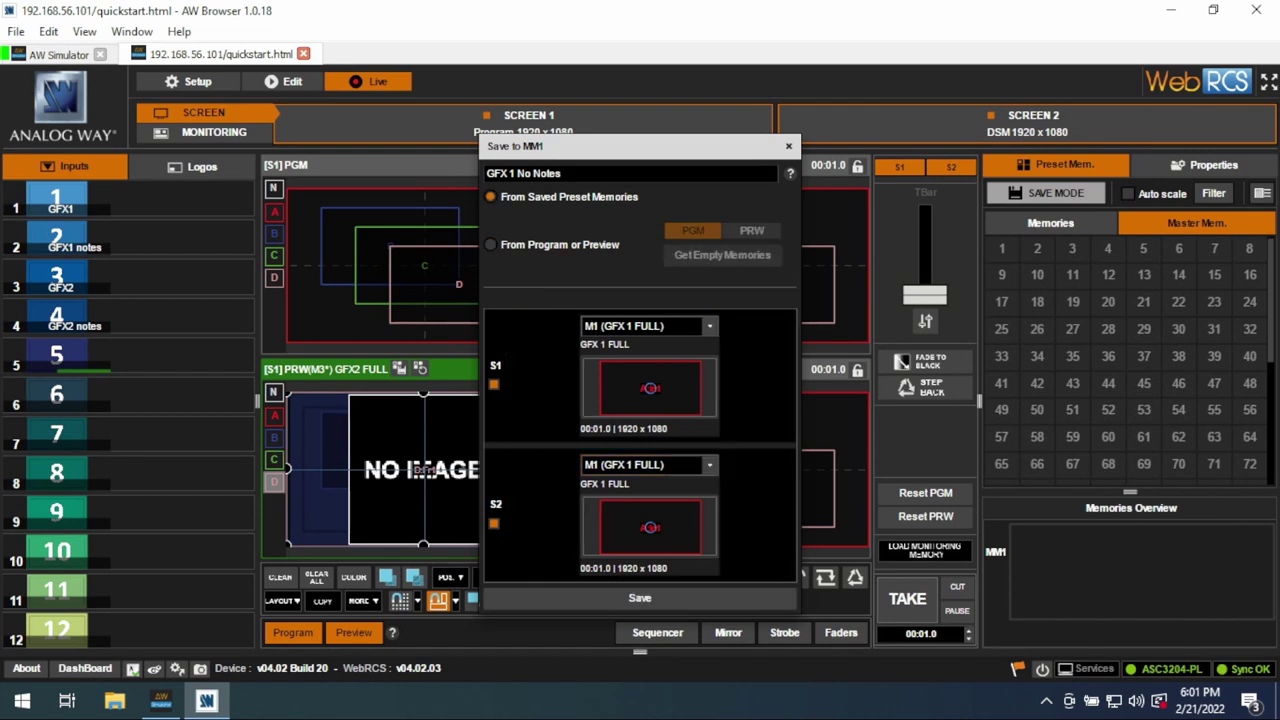
pyautogui.click(709, 326)
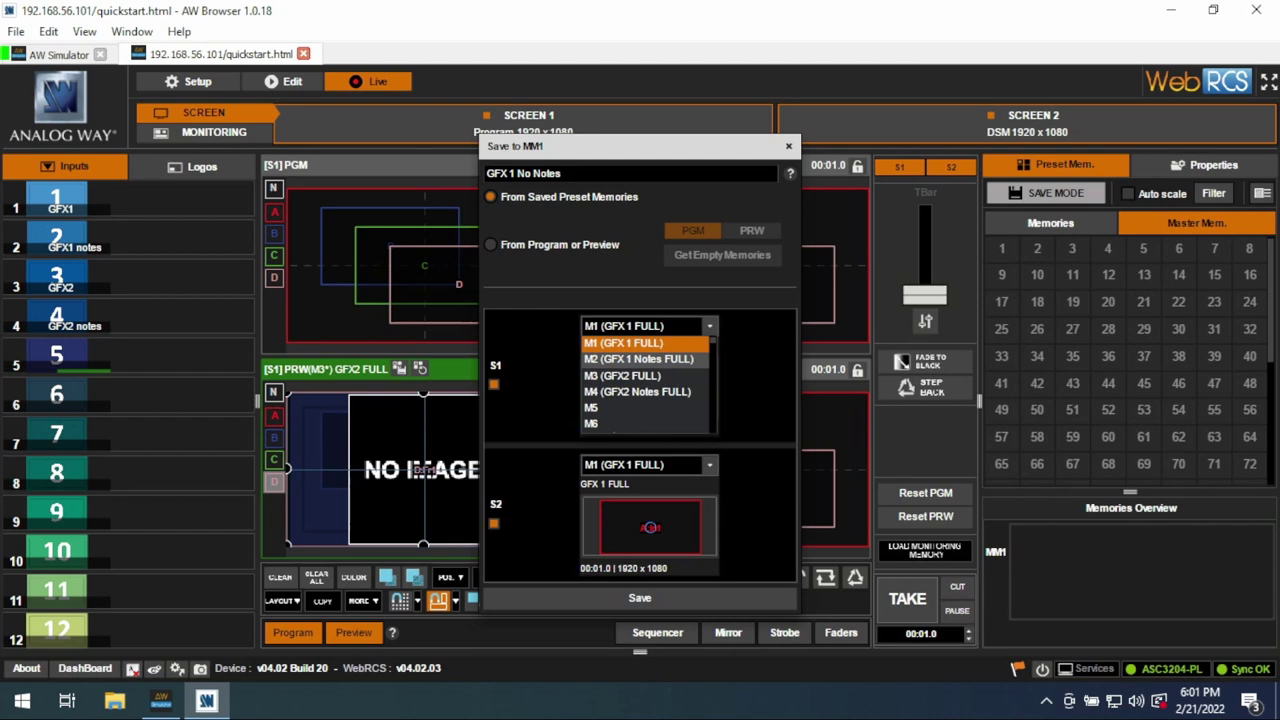
pyautogui.click(644, 342)
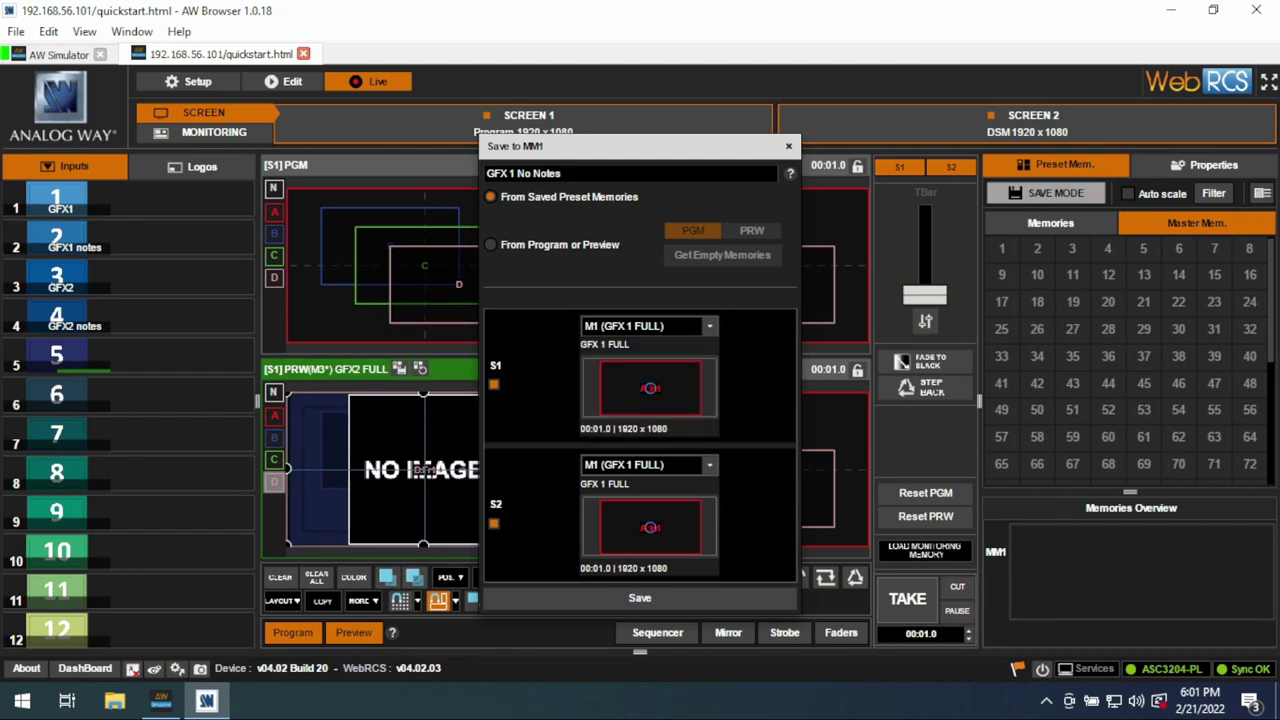
pyautogui.click(648, 326)
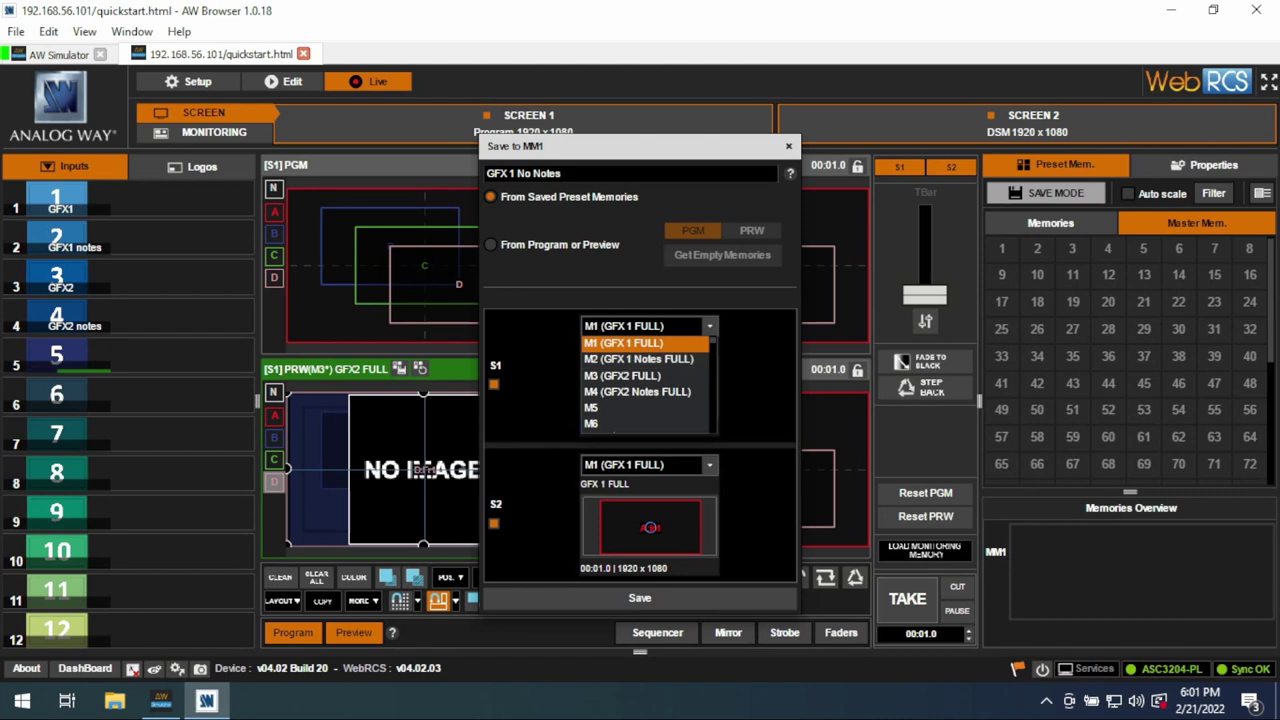
pyautogui.click(645, 342)
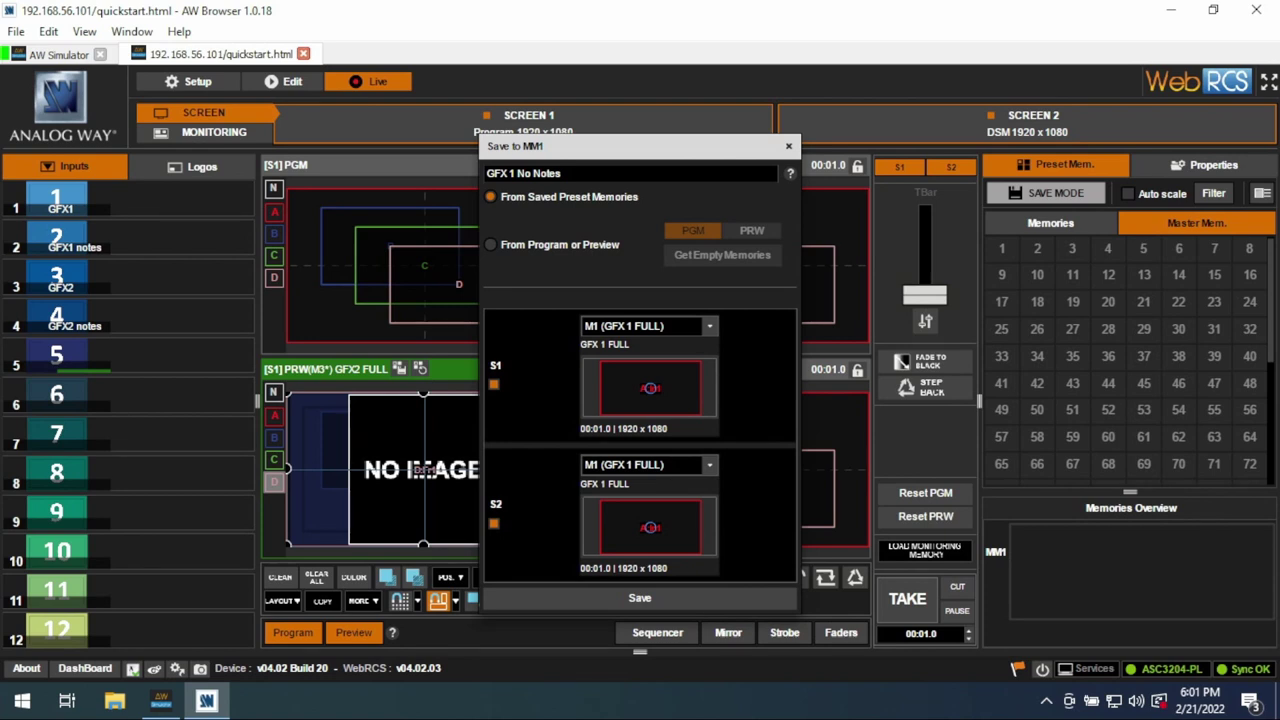
pyautogui.click(639, 597)
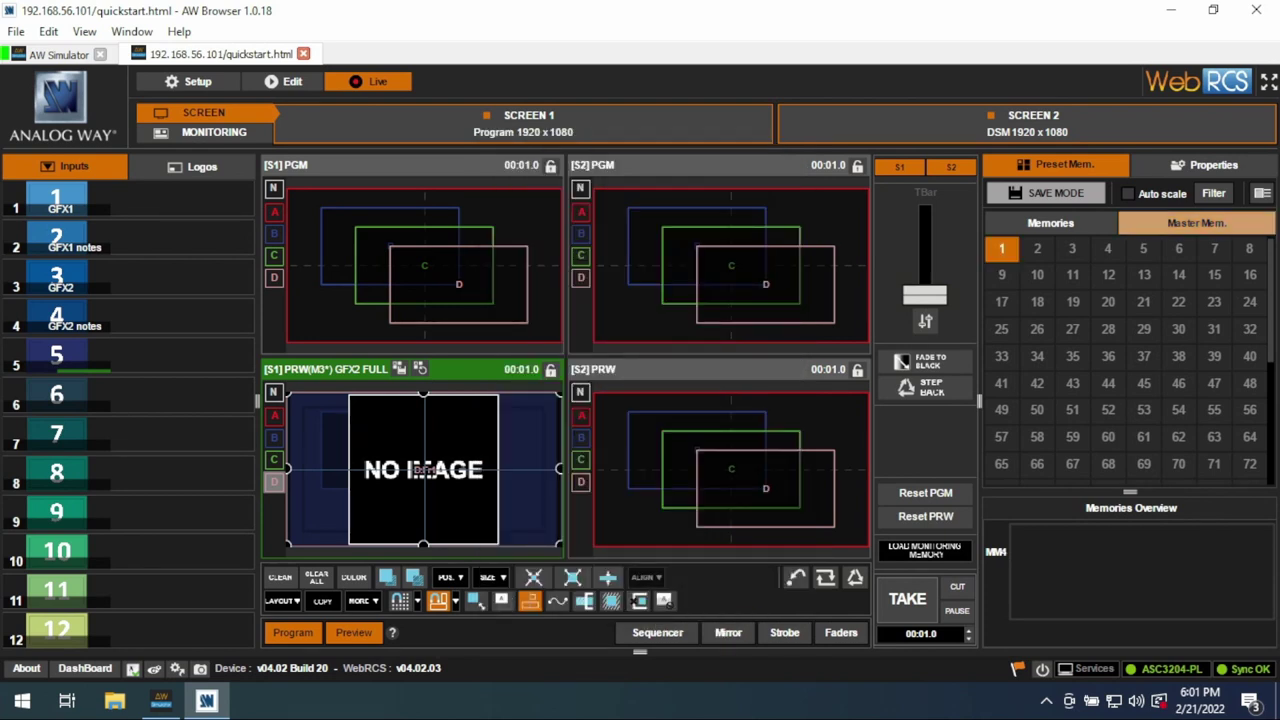
pyautogui.click(1002, 249)
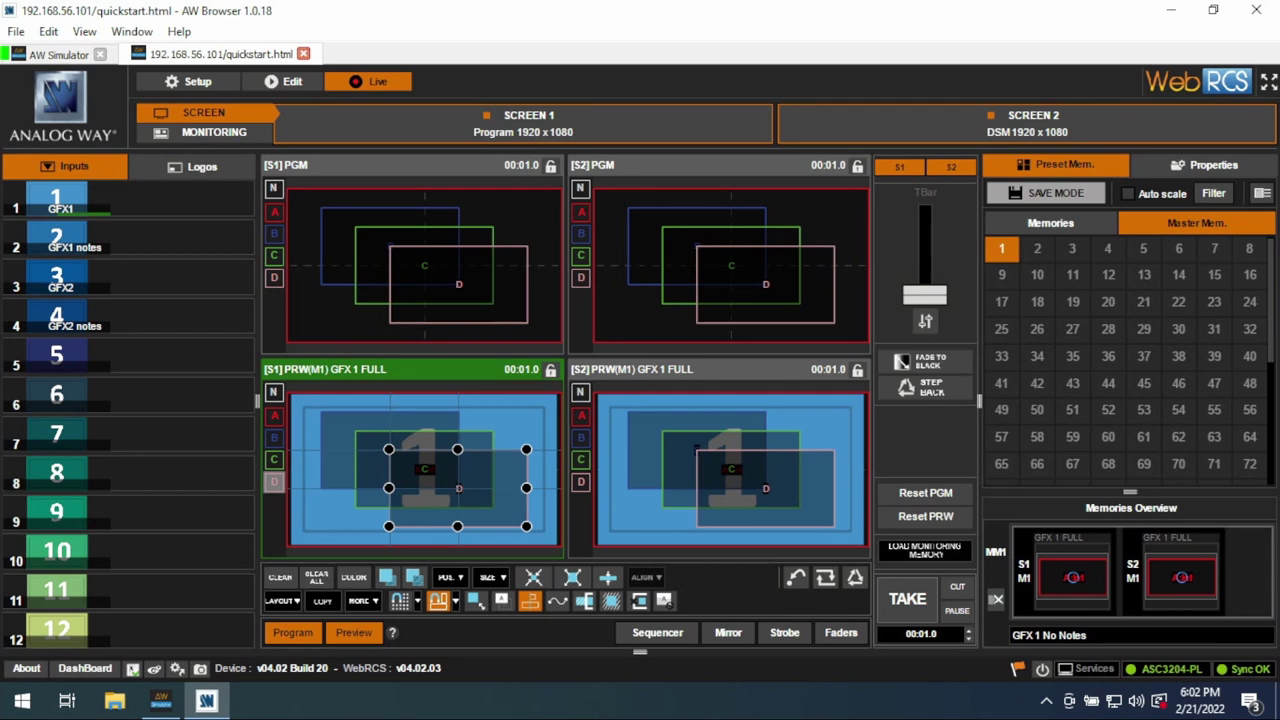
# Save master memory 2 labelled "GFx w/ notes" with M1 (GFX 1 FULL) for Screen 1 and M2 (GFX 1 Notes FULL) for Screen 2.
pyautogui.click(1055, 193)
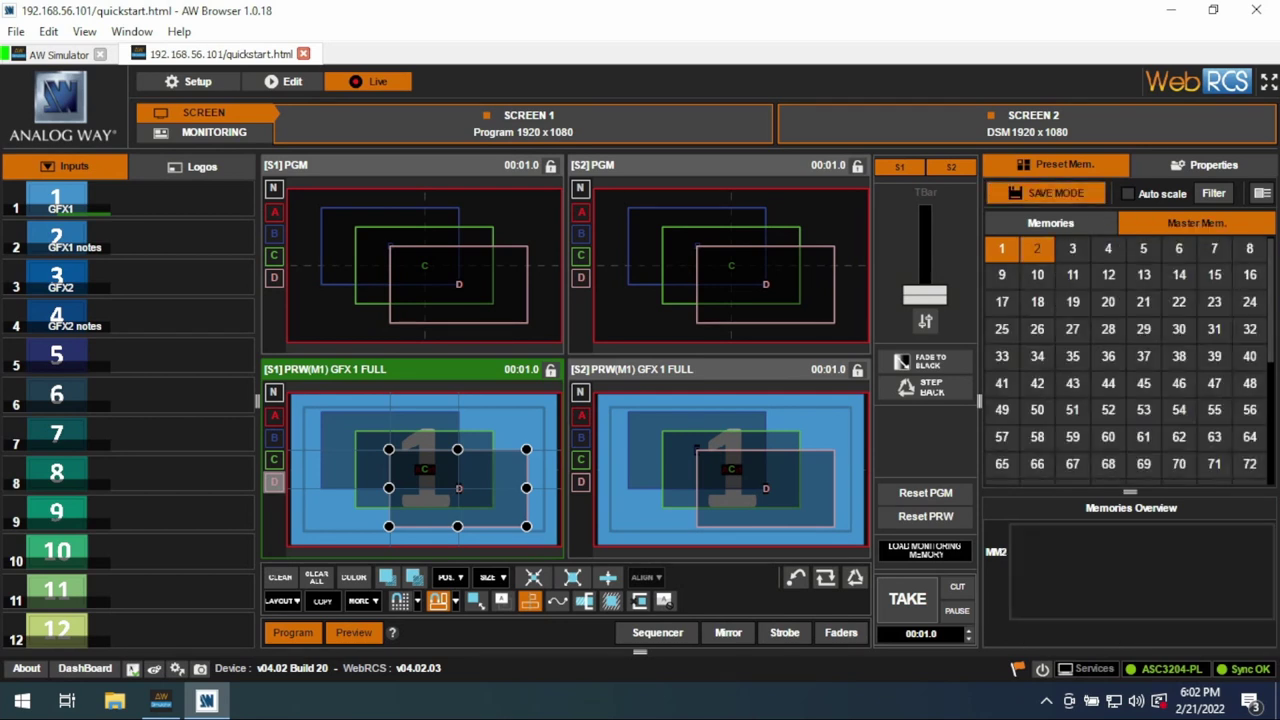
pyautogui.click(1037, 248)
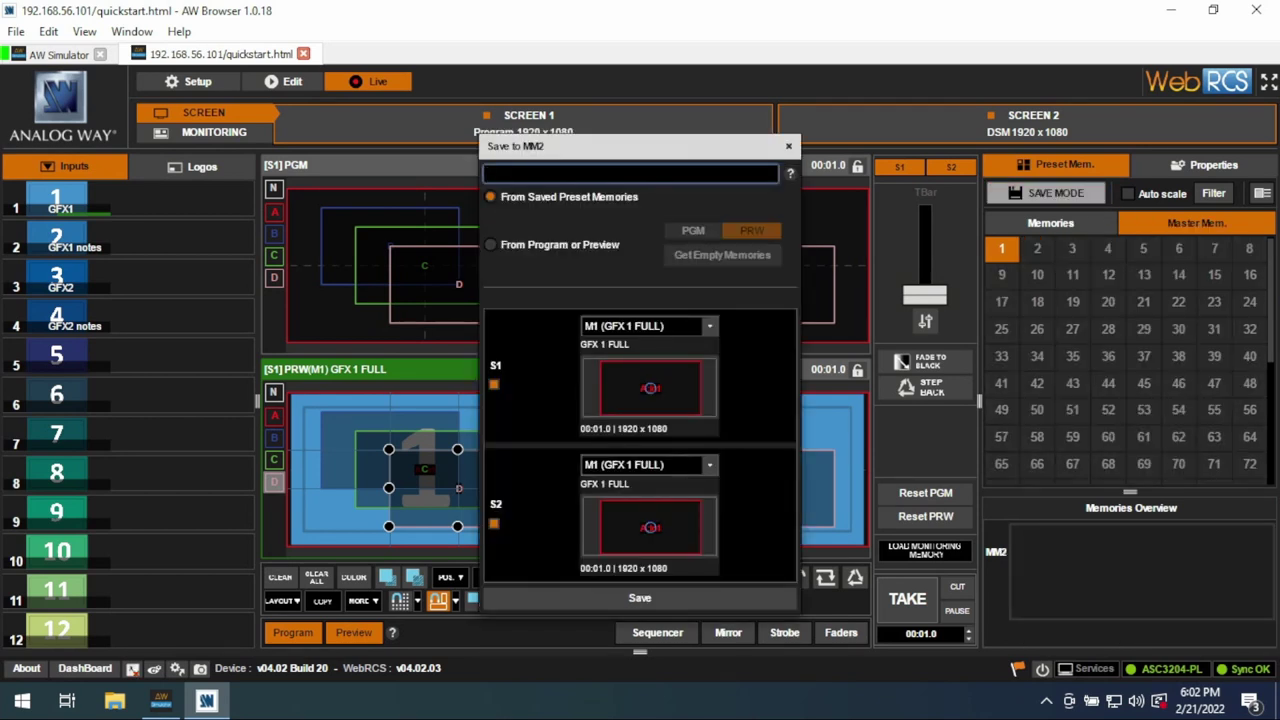
pyautogui.write('GFx w/ notes')
pyautogui.click(648, 464)
pyautogui.click(640, 503)
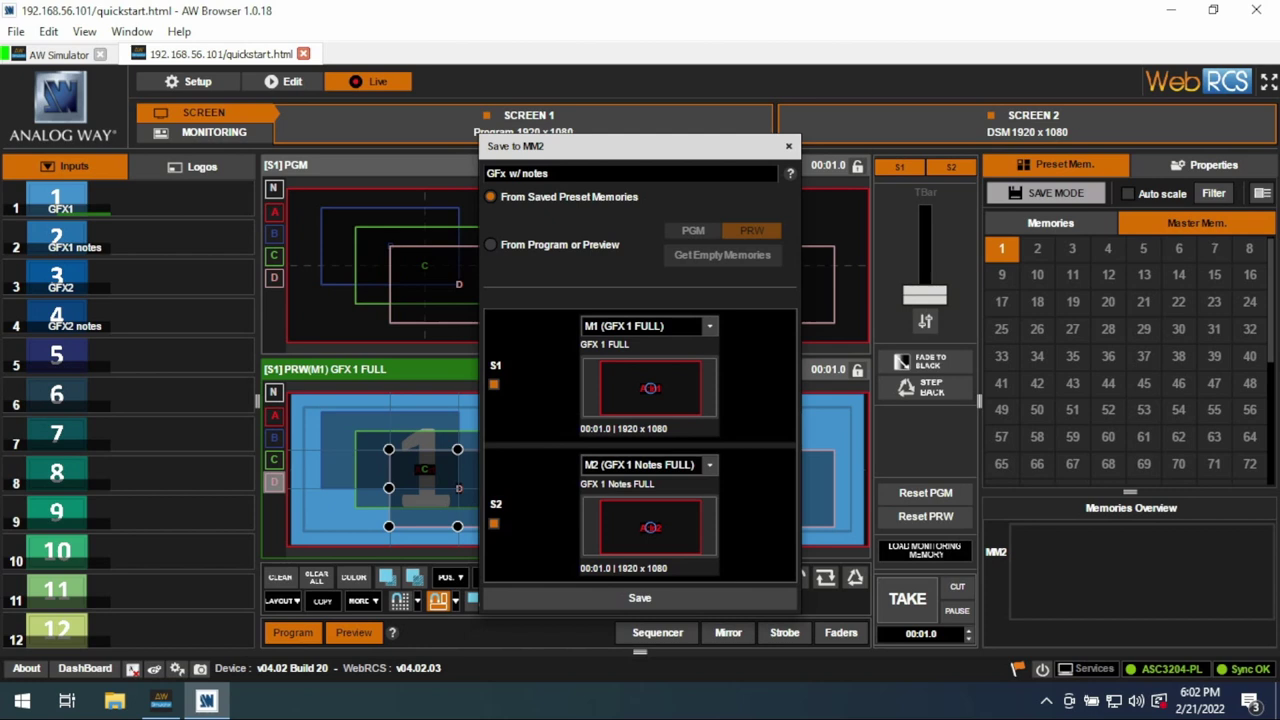
pyautogui.click(640, 597)
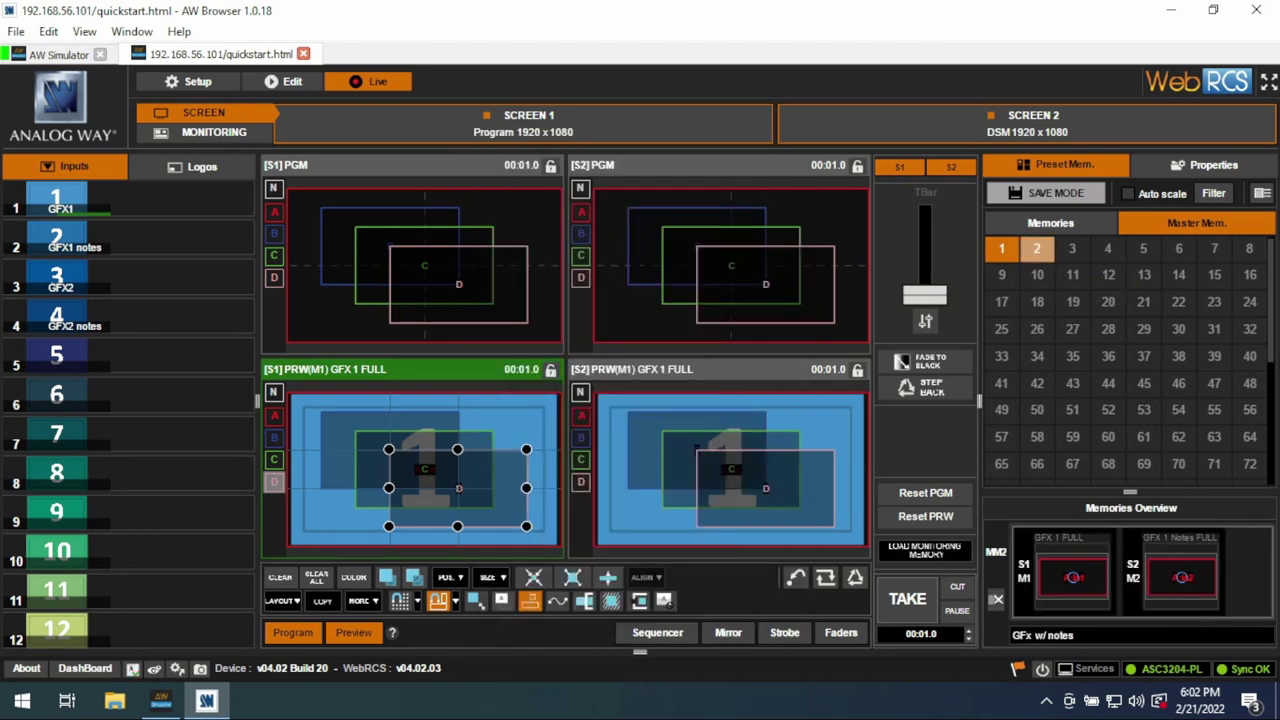
# Save master memory 3 labelled "GFX 2 No Notes" with preset M3 (GFX2 FULL) for both screens.
pyautogui.click(1052, 193)
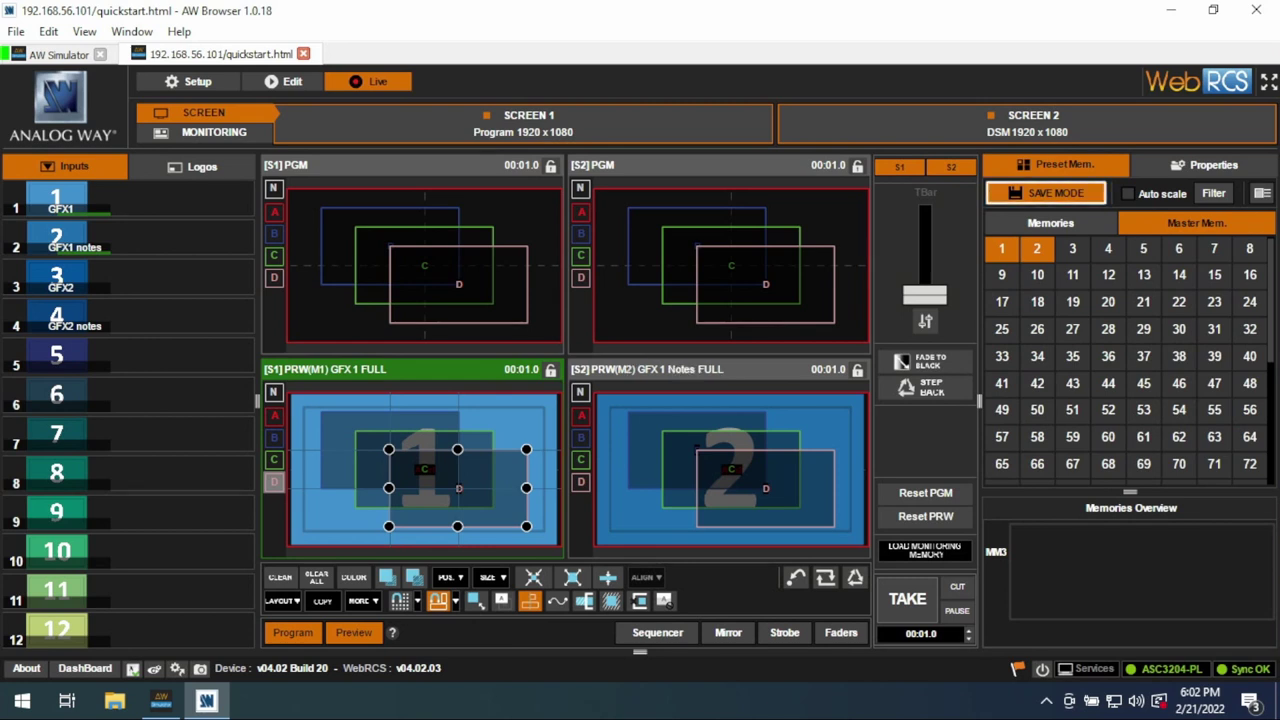
pyautogui.click(1072, 249)
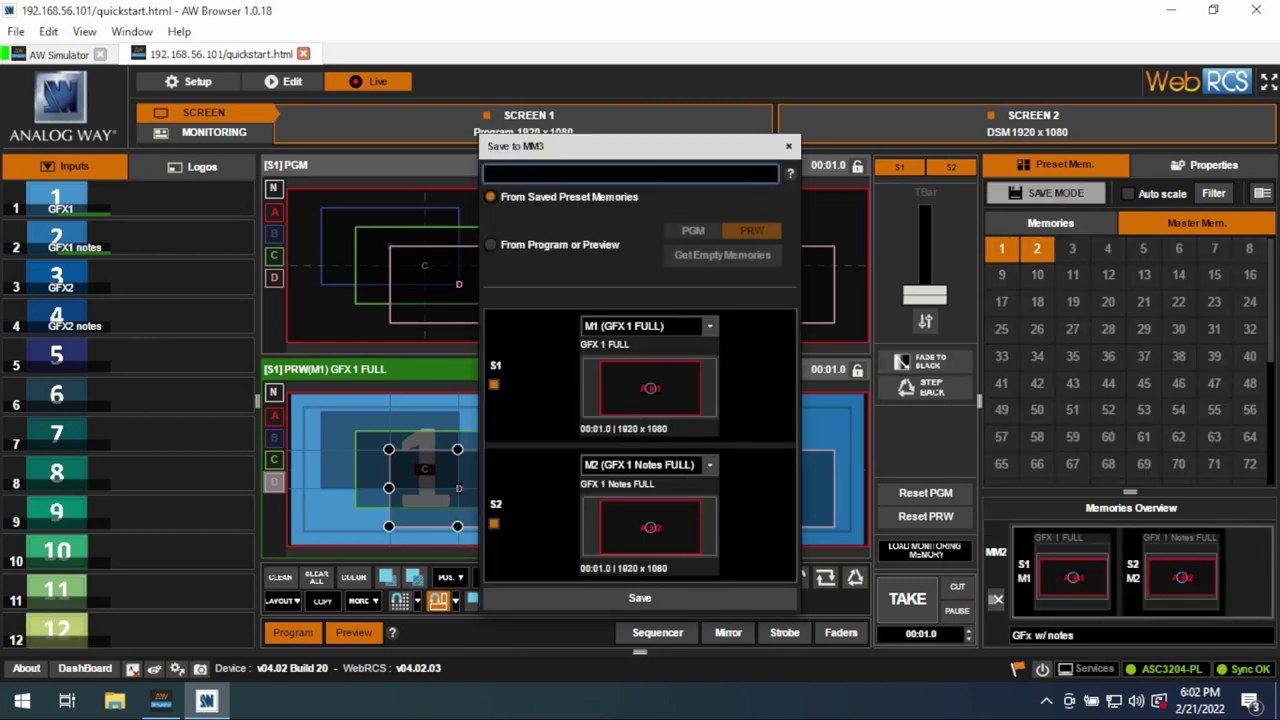
pyautogui.write('GFX 2 No Notes')
pyautogui.click(648, 326)
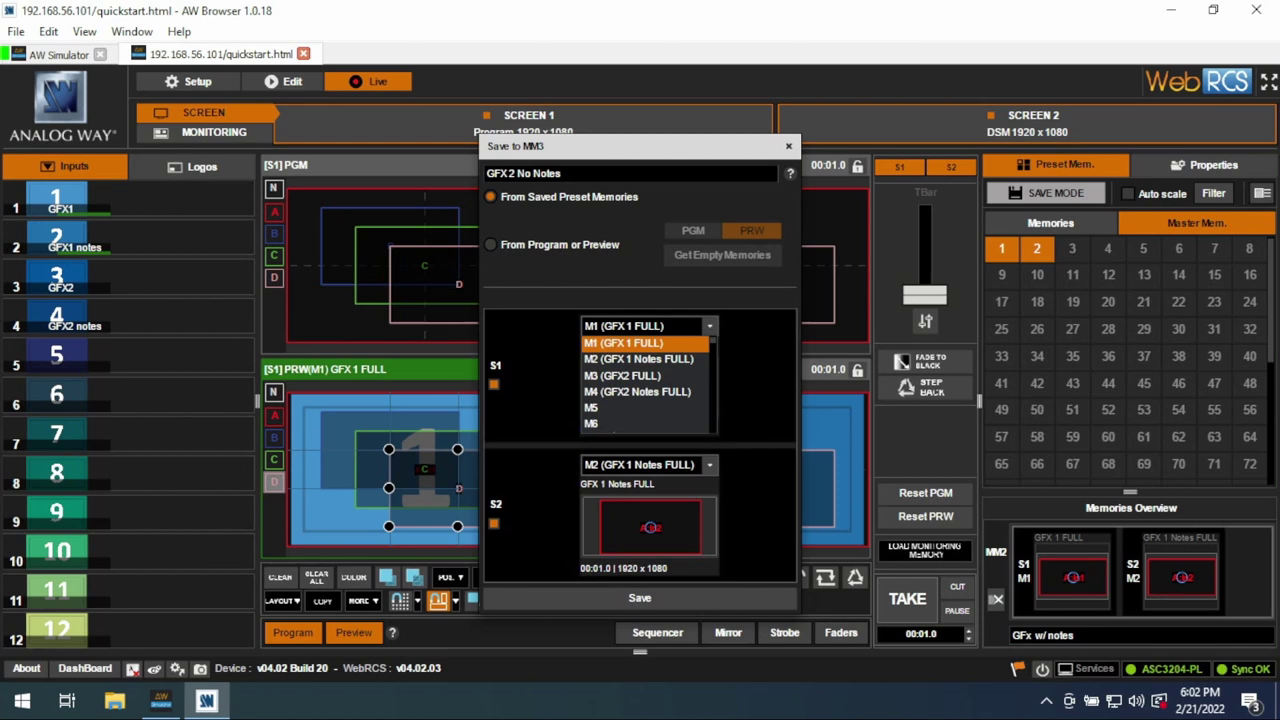
pyautogui.click(622, 377)
pyautogui.click(645, 465)
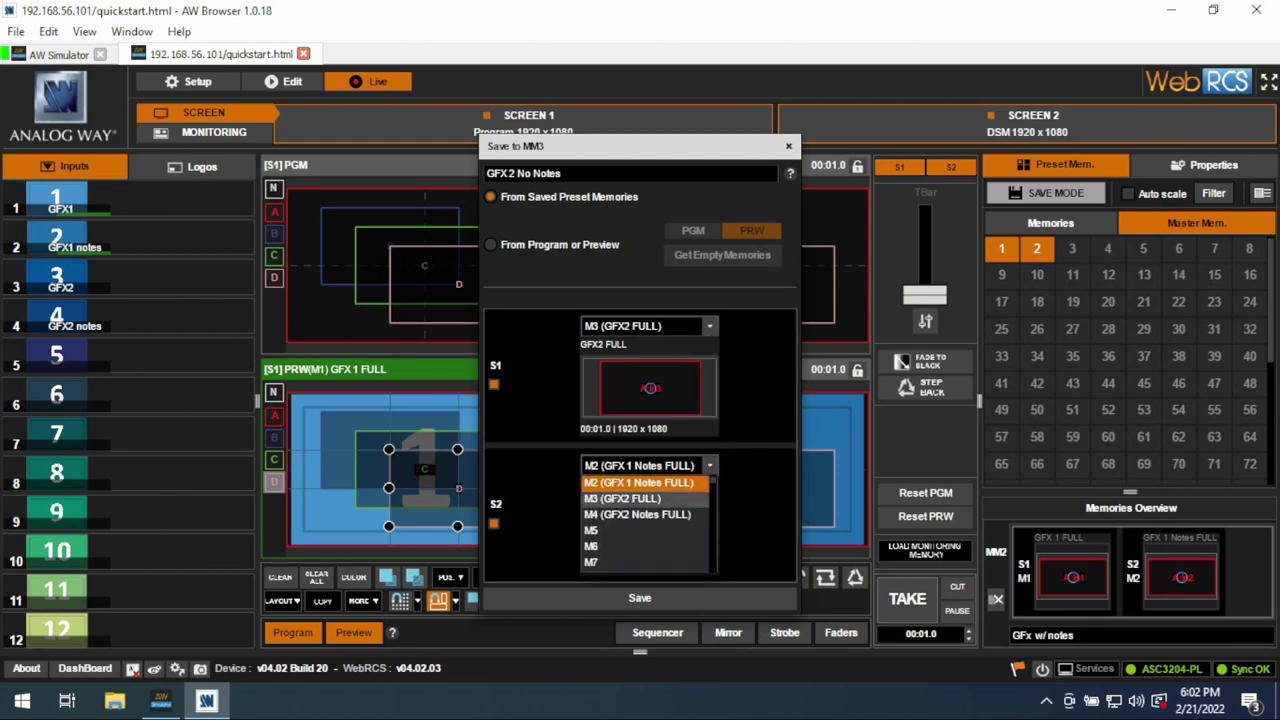
pyautogui.click(622, 498)
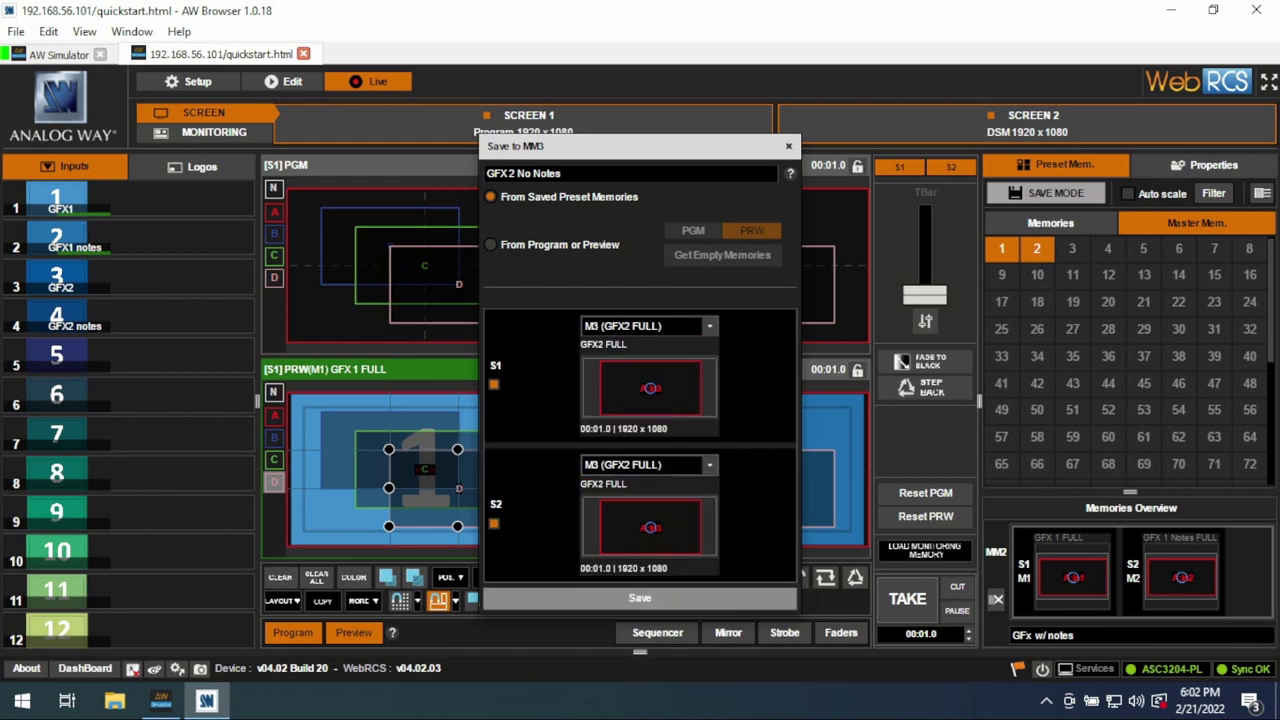
pyautogui.click(639, 597)
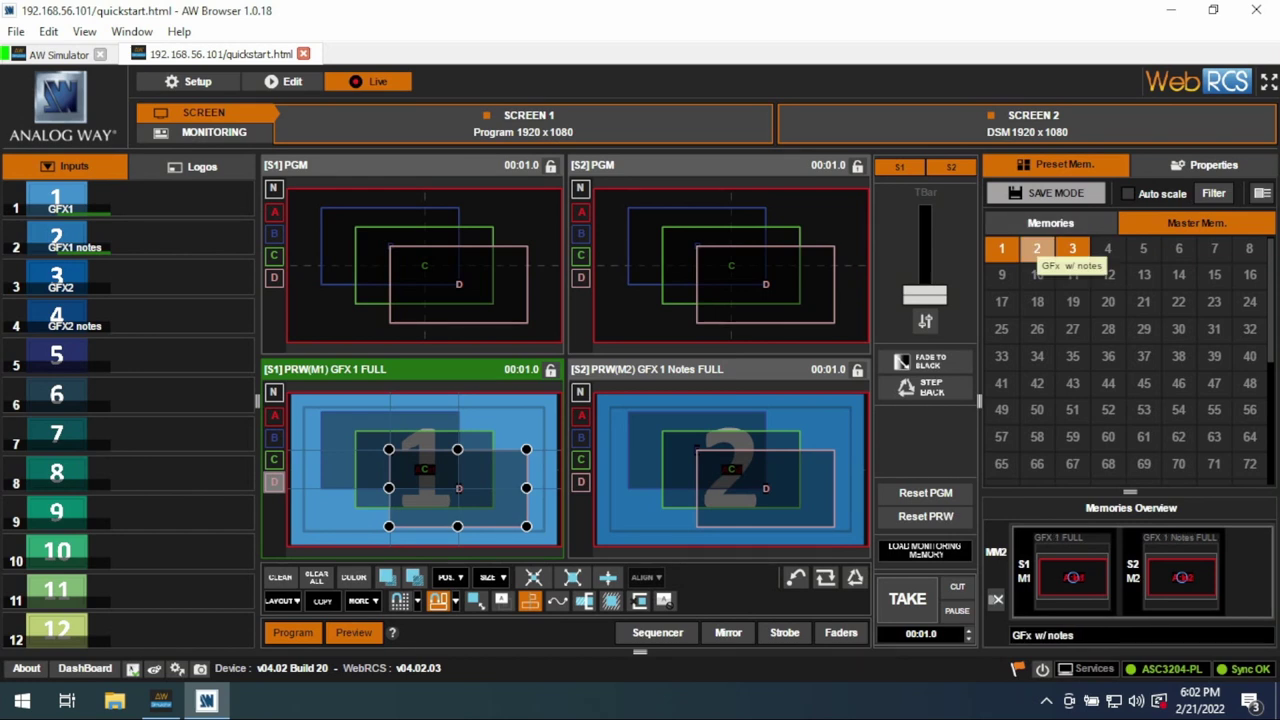
# Widen the preset memory grid to ten columns and save Screen 1's preview to preset memory 31.
pyautogui.click(1050, 223)
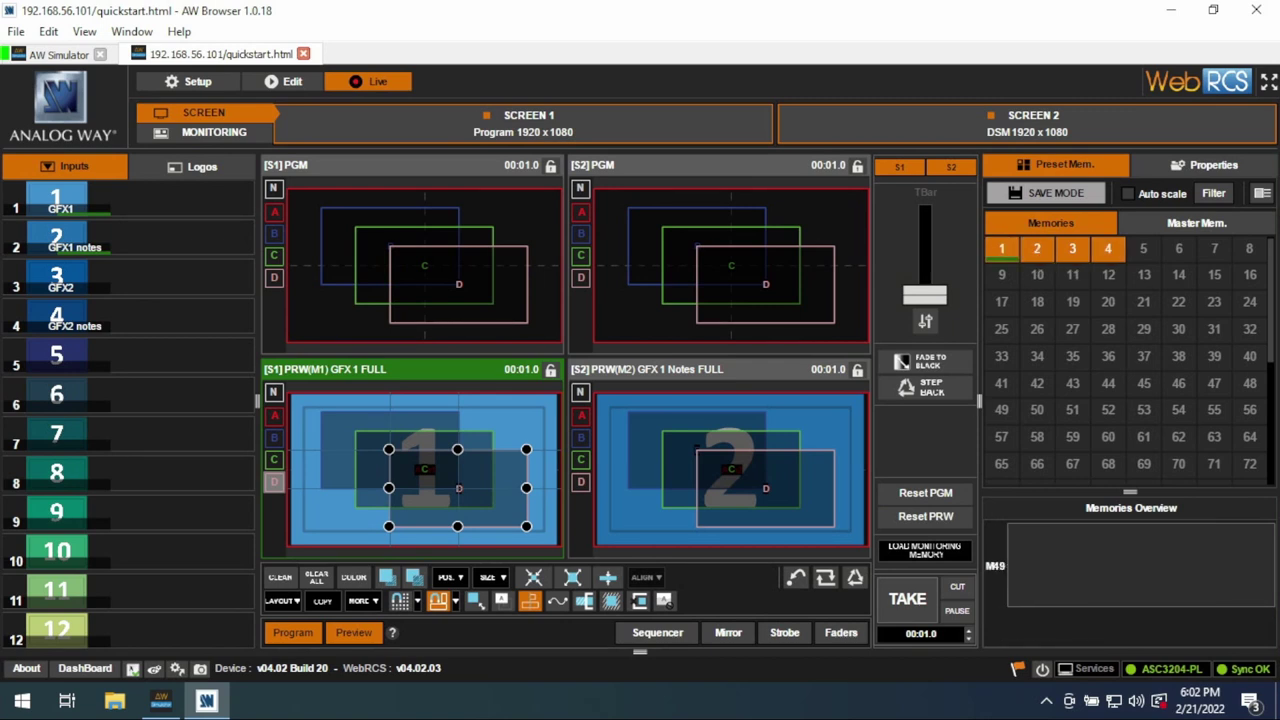
pyautogui.moveTo(980, 400); pyautogui.dragTo(906, 400)
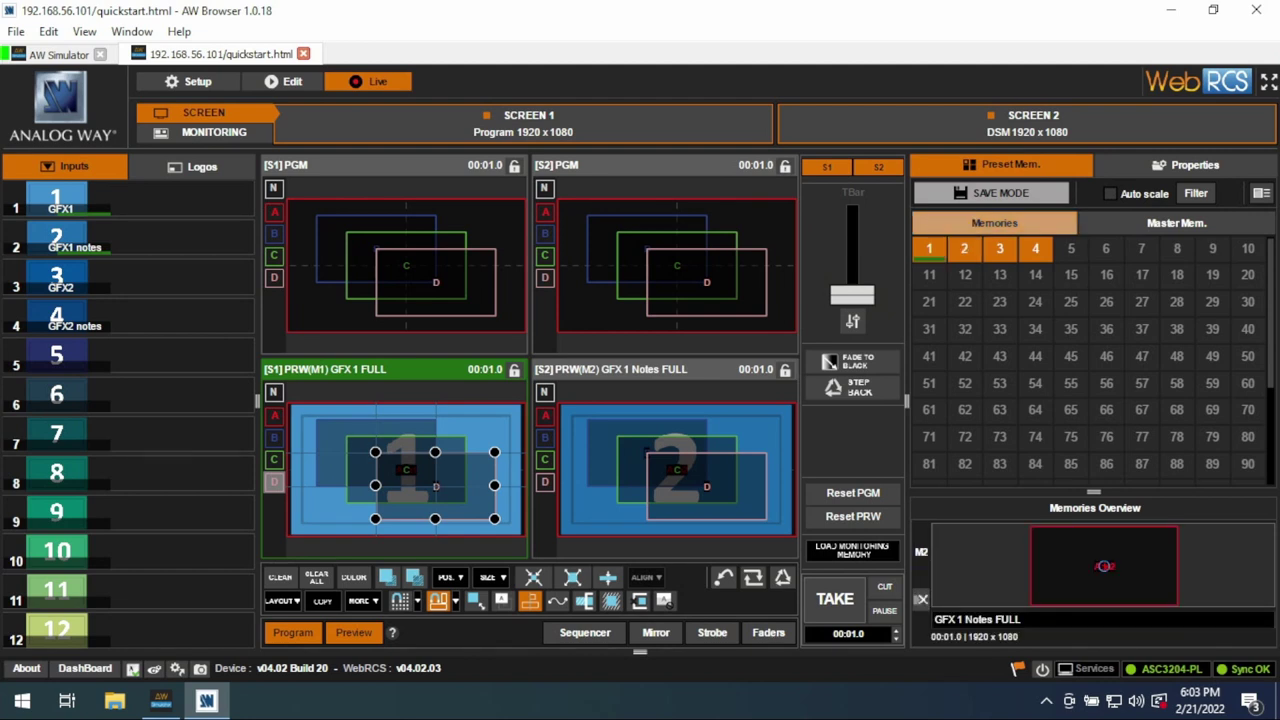
pyautogui.click(990, 193)
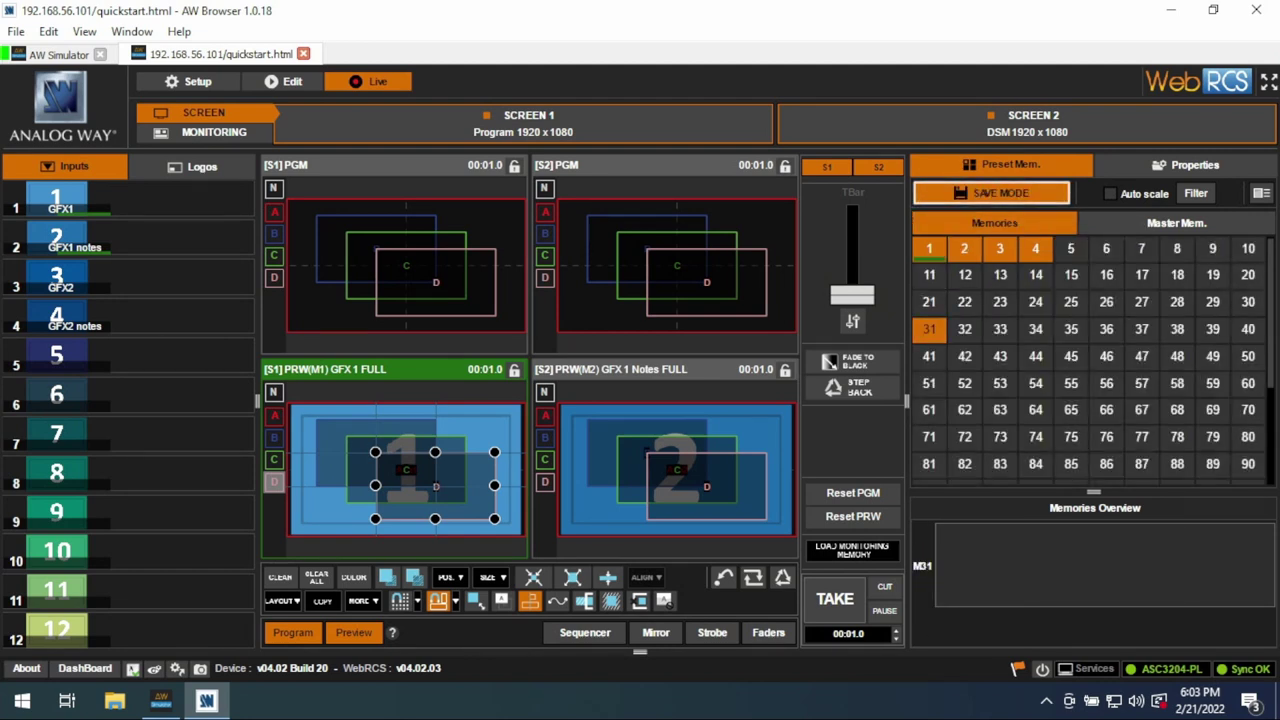
pyautogui.click(929, 329)
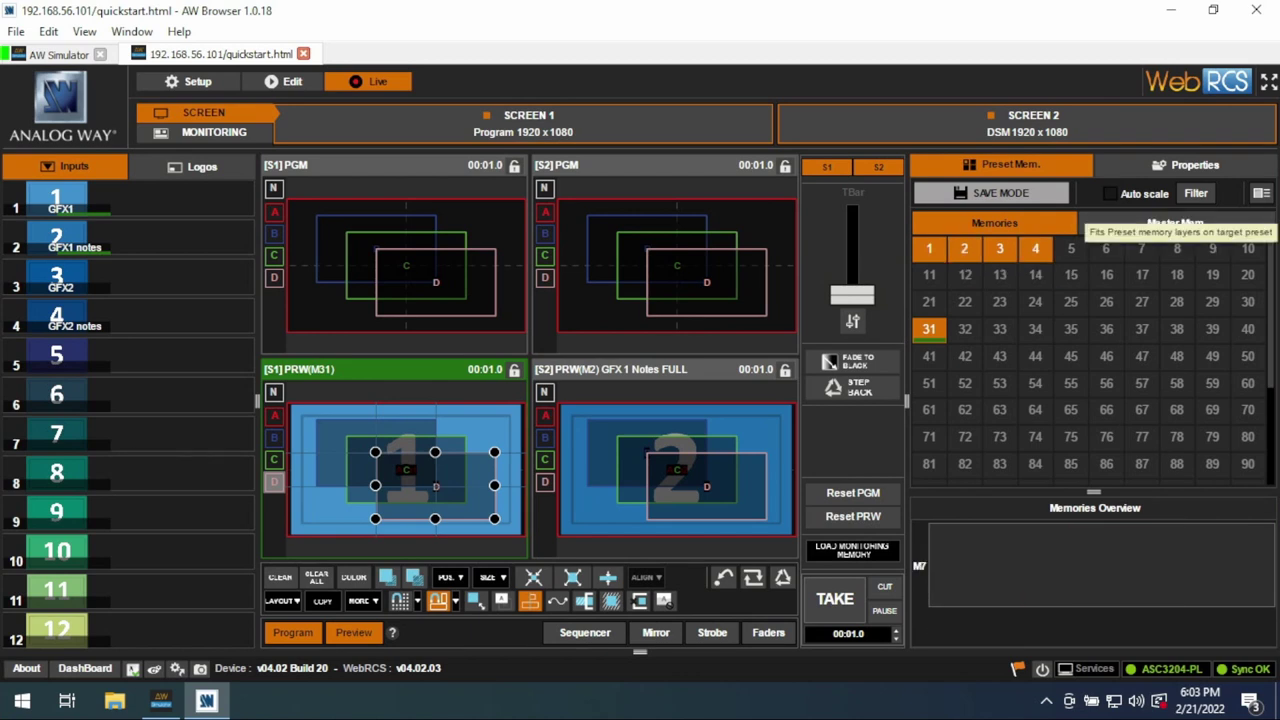
# Exclude Source from the preset memory filters and enable saving the selected filters in the memory.
pyautogui.click(1196, 193)
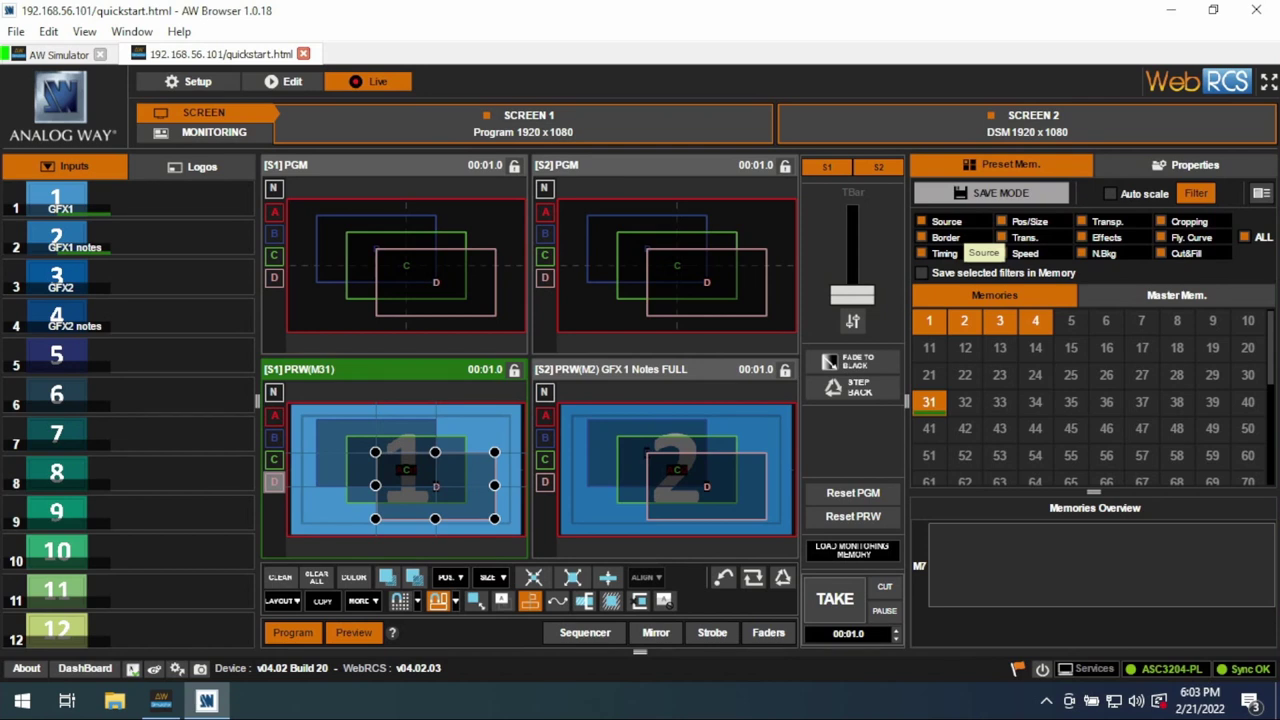
pyautogui.click(940, 221)
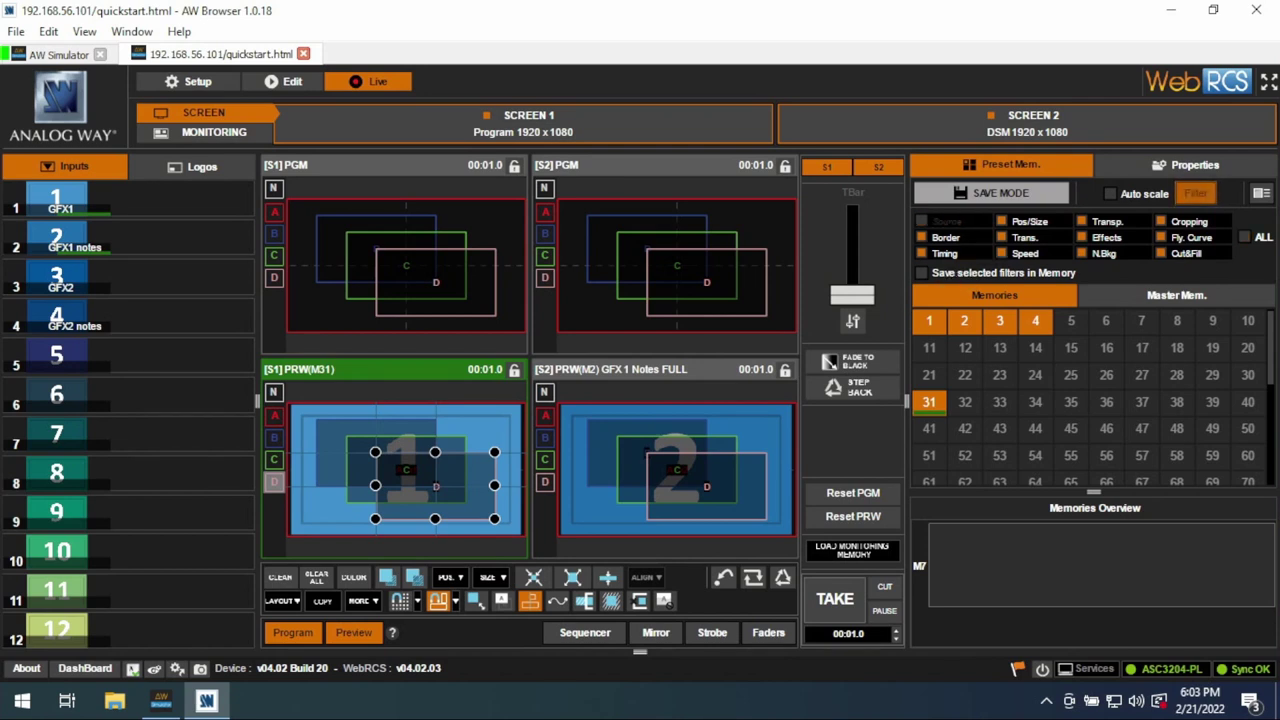
pyautogui.click(921, 273)
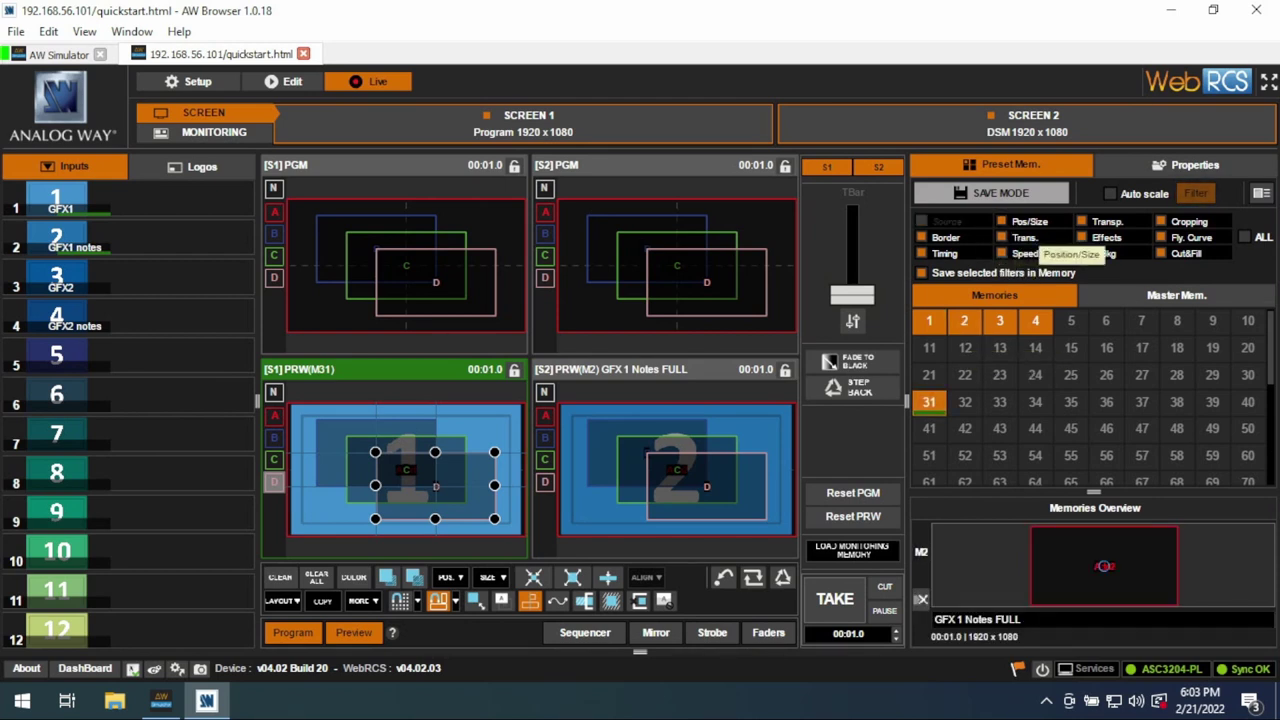
# Include Source in the preset memory filters again and close the filter options.
pyautogui.click(946, 221)
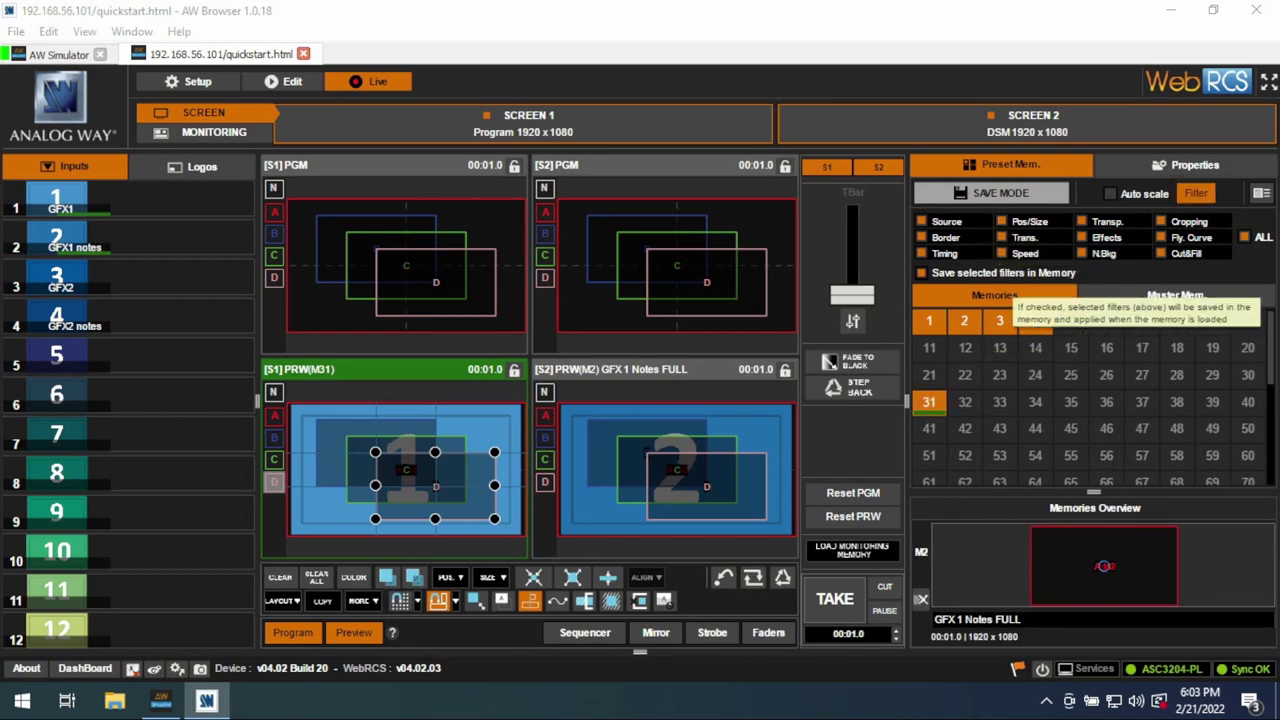
pyautogui.click(1196, 193)
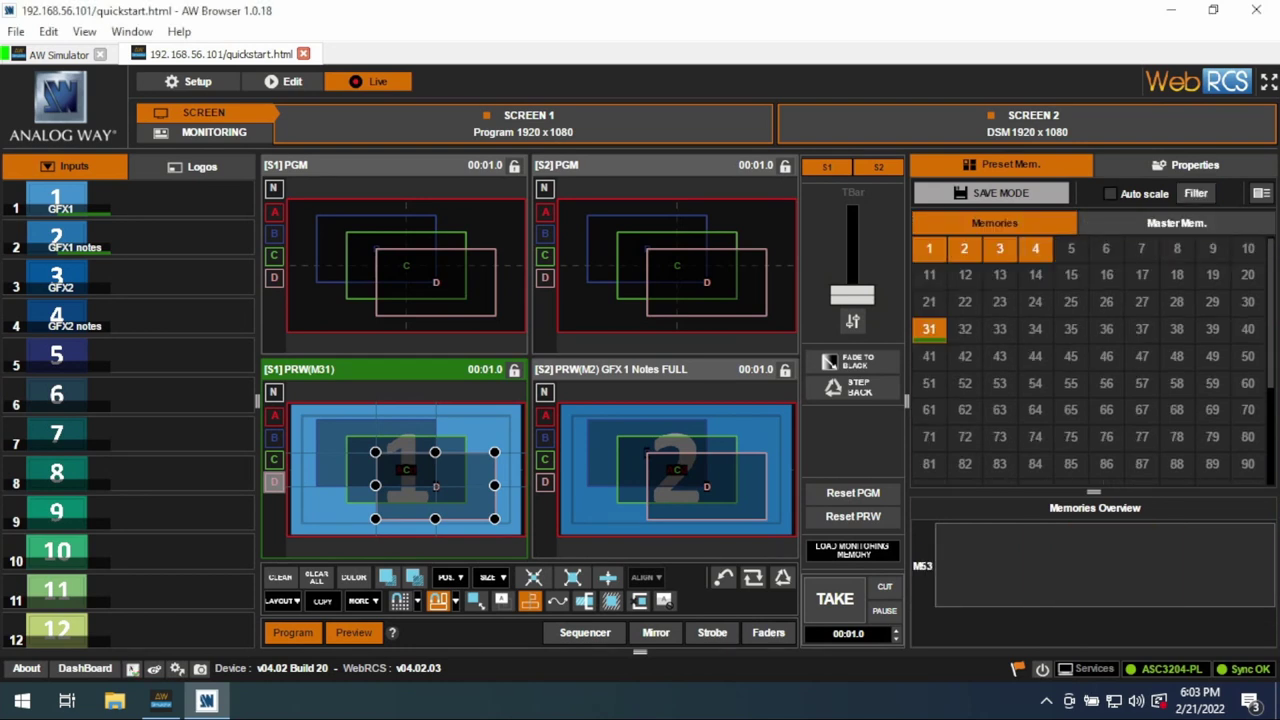
pyautogui.click(1195, 164)
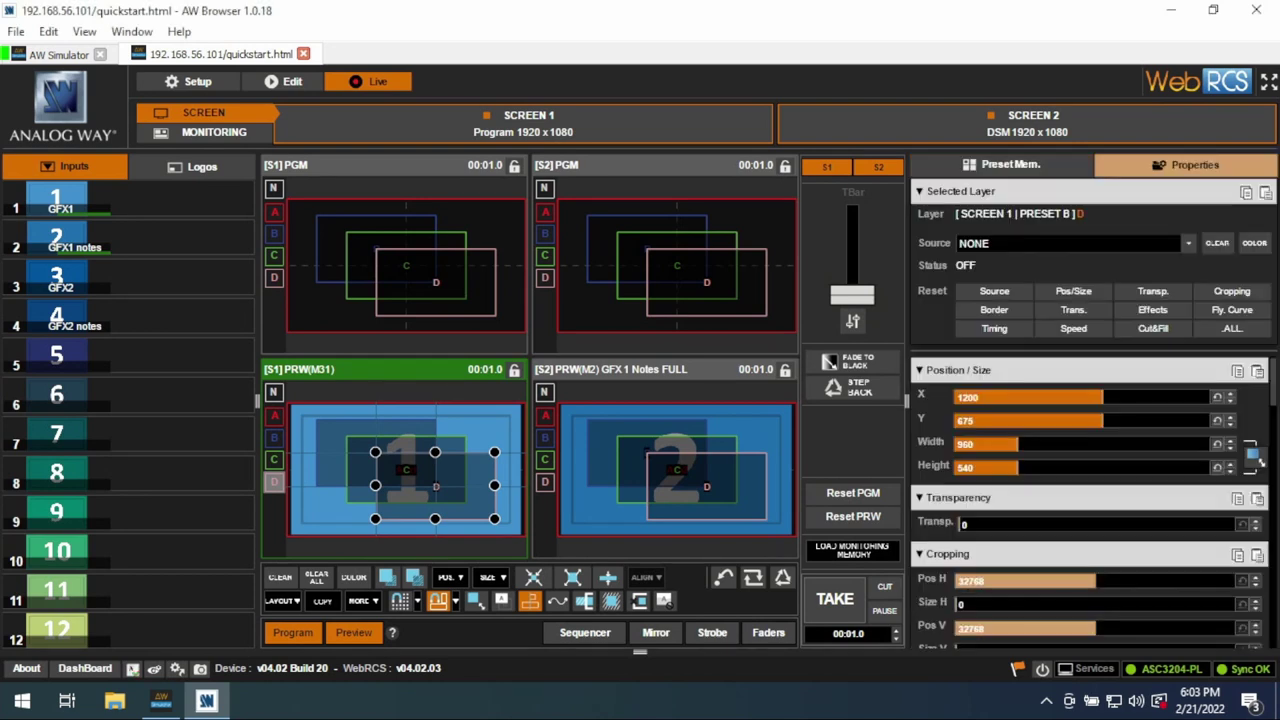
pyautogui.click(1010, 164)
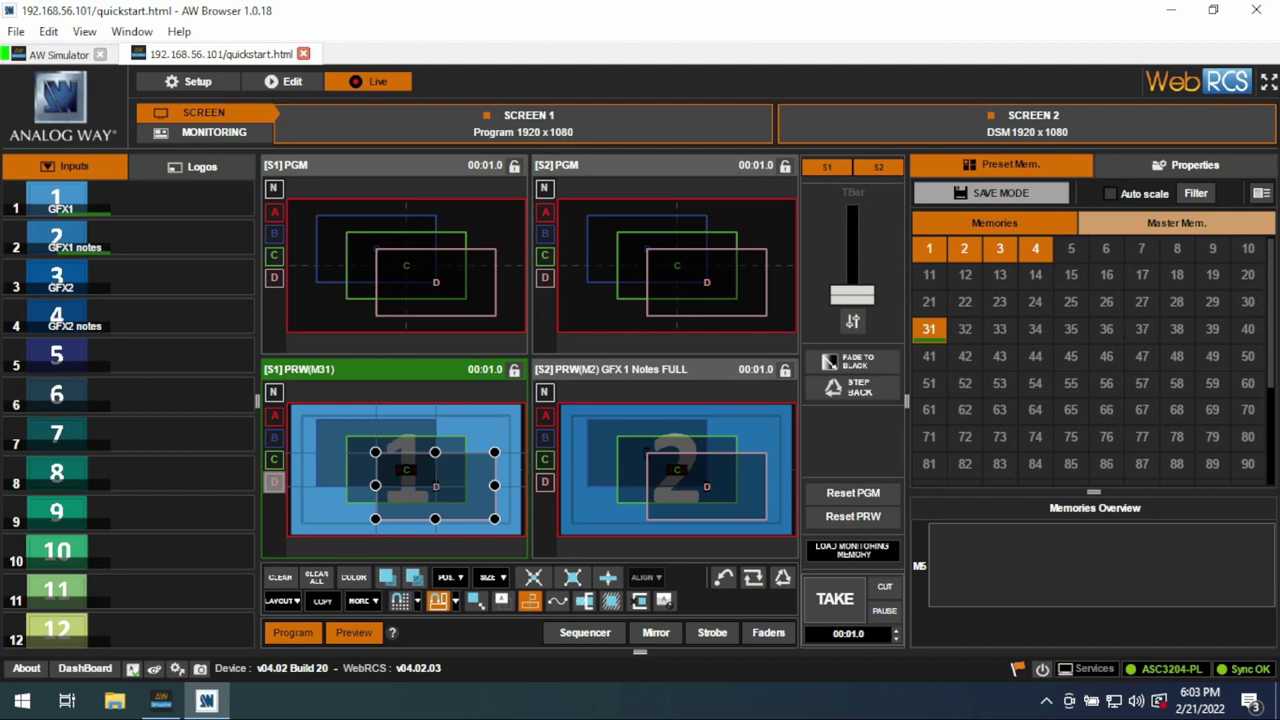
# Save master memory 4 labelled "GFX2 w/ Notes" with M3 (GFX2 FULL) for Screen 1 and M4 (GFX2 Notes FULL) for Screen 2.
pyautogui.click(1176, 223)
pyautogui.click(991, 193)
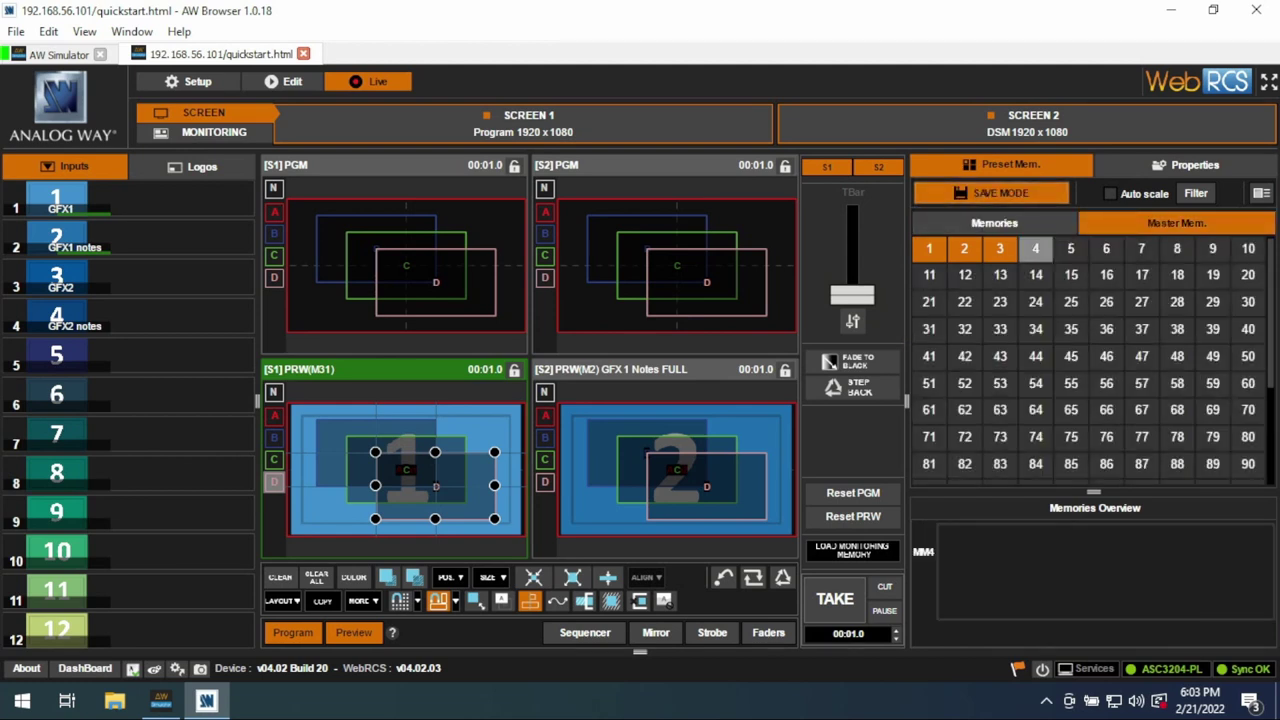
pyautogui.click(1035, 248)
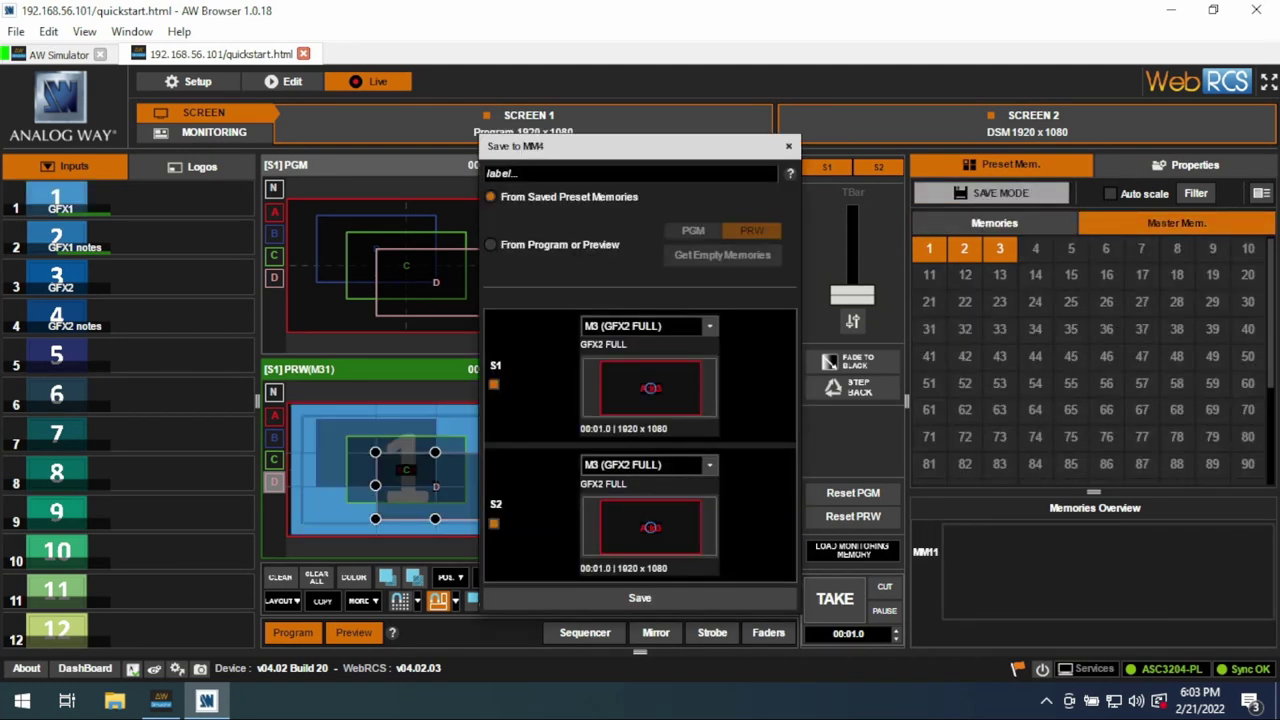
pyautogui.click(709, 464)
pyautogui.click(640, 500)
pyautogui.click(510, 173)
pyautogui.write('GFX2 ')
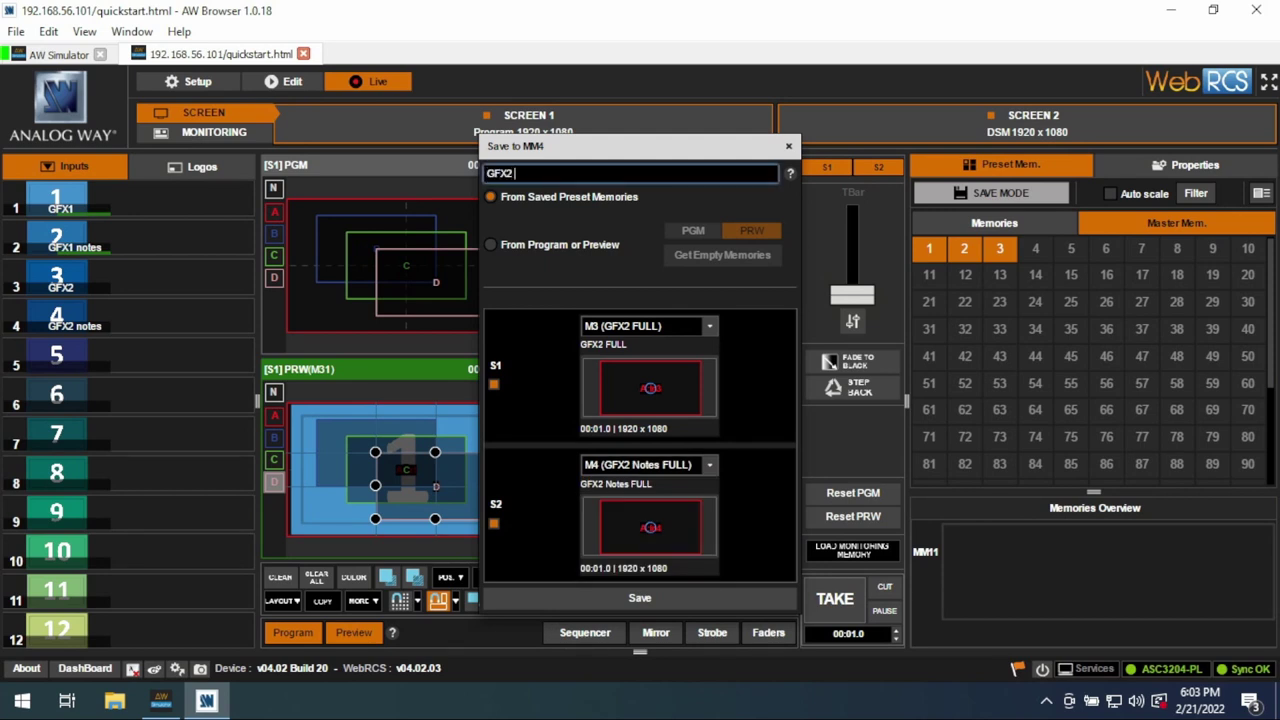
pyautogui.write('w/ Notes')
pyautogui.click(640, 597)
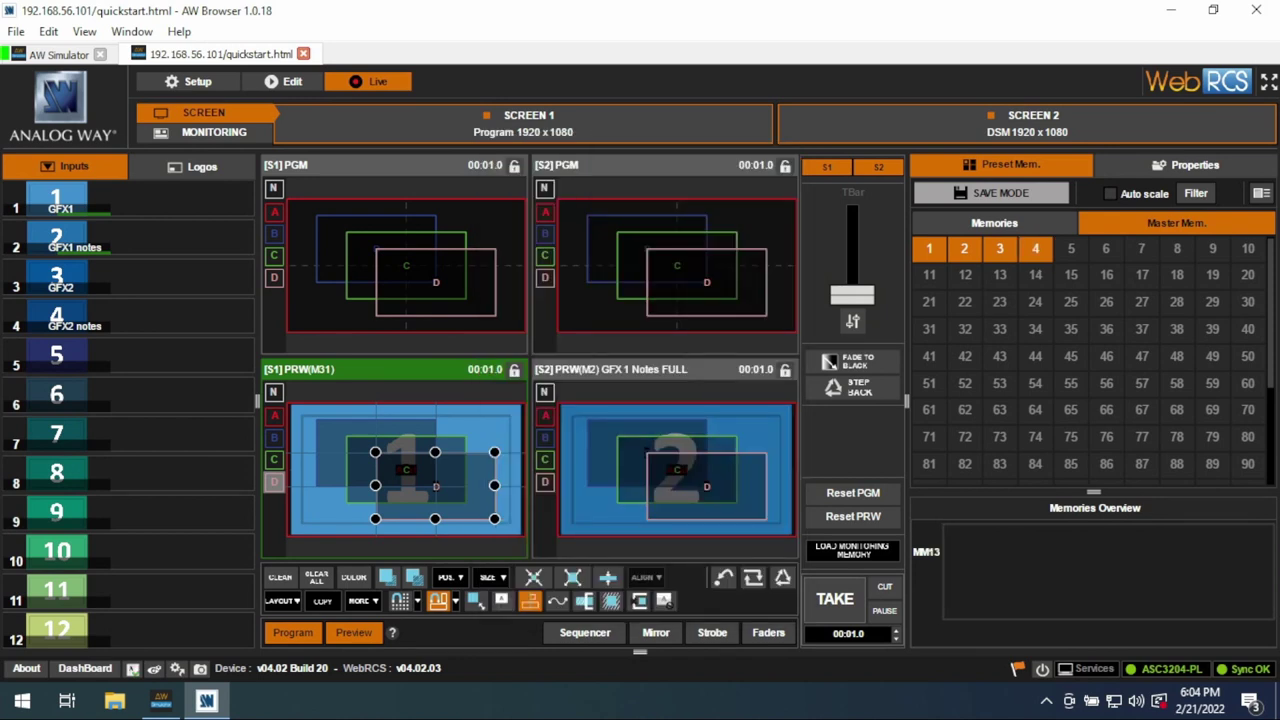
# Load master memory 3 and, after it, master memory 4 into the previews of both screens.
pyautogui.click(1000, 248)
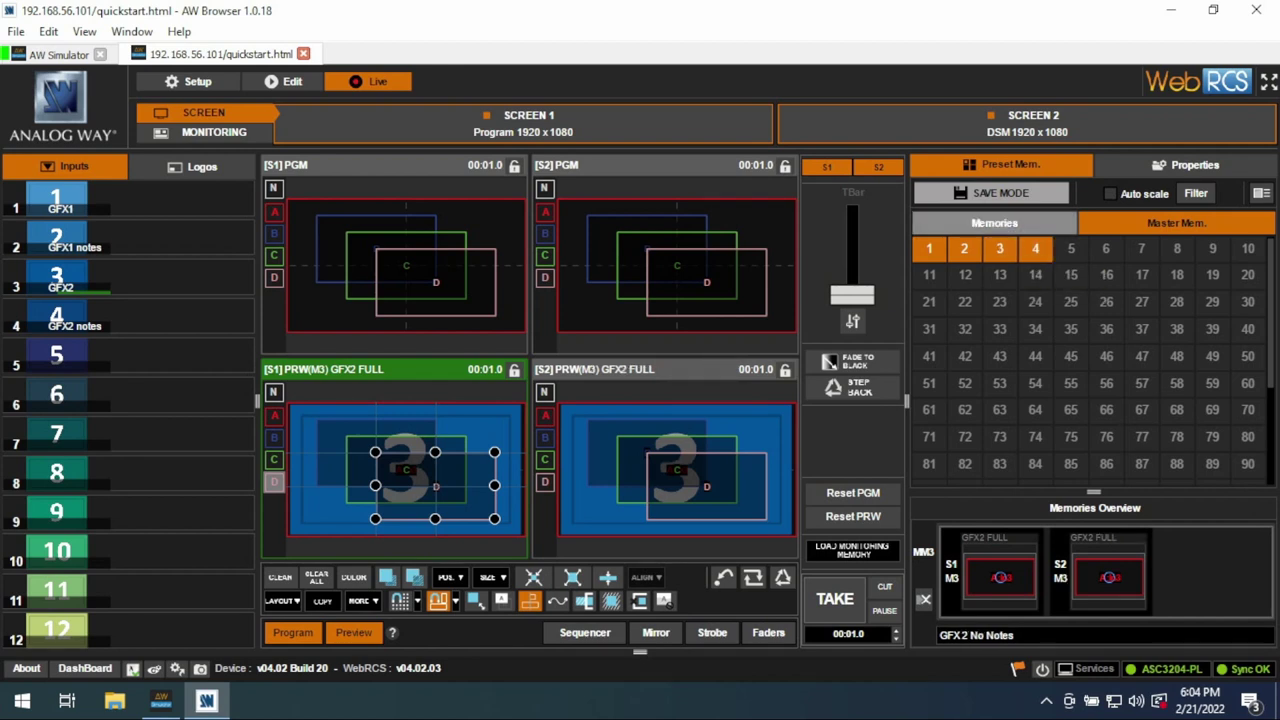
pyautogui.moveTo(929, 250)
pyautogui.moveTo(1035, 252)
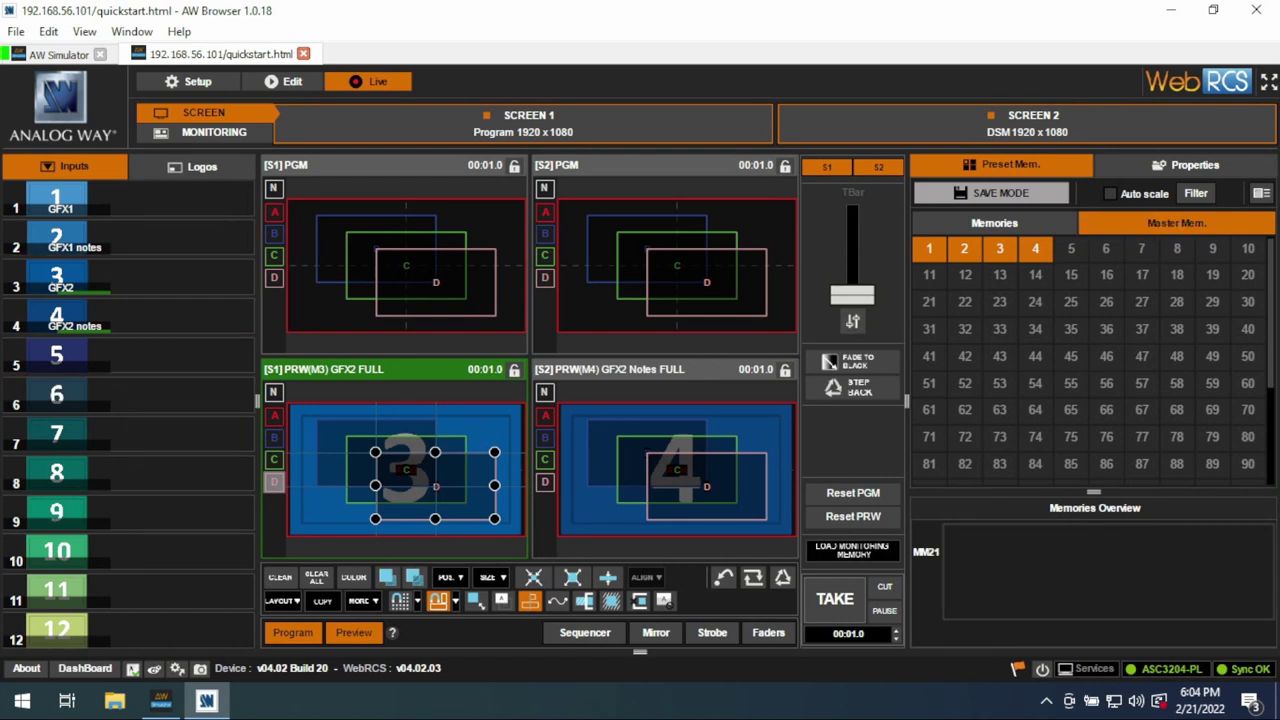
# Label the SDI plug of input 5 "CAMERA 1" in the input's setup.
pyautogui.moveTo(172, 355)
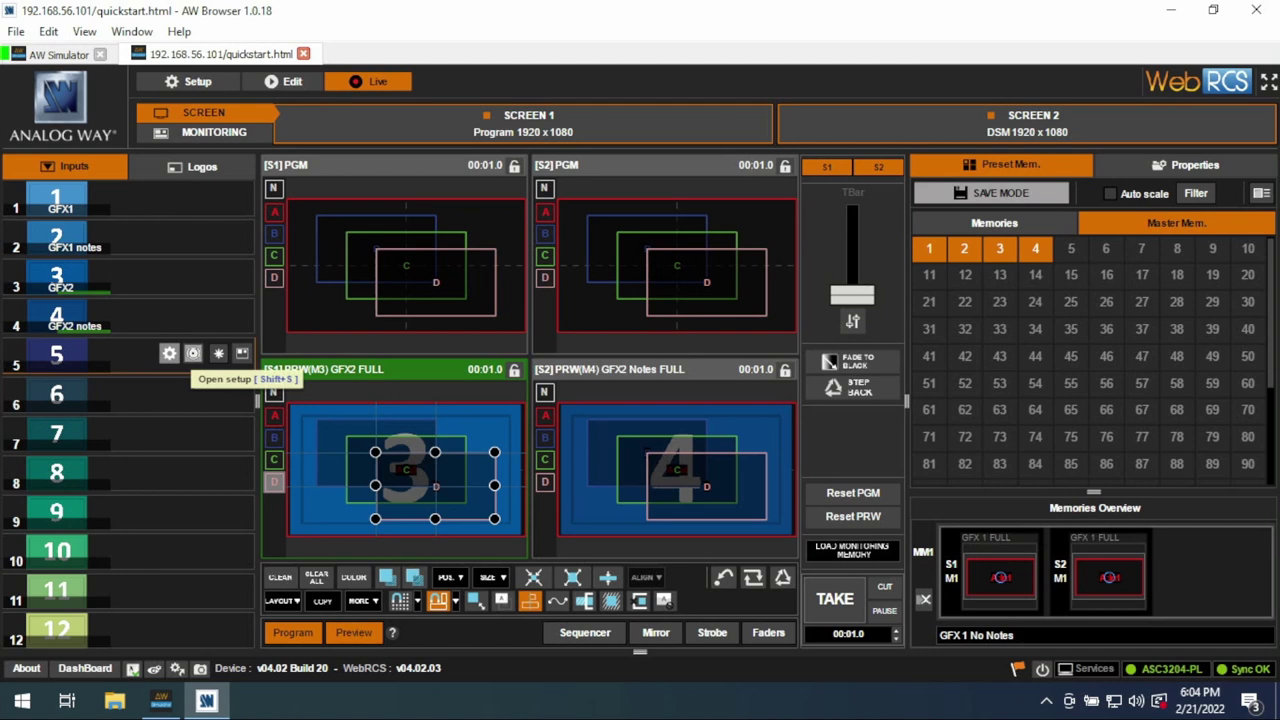
pyautogui.click(169, 354)
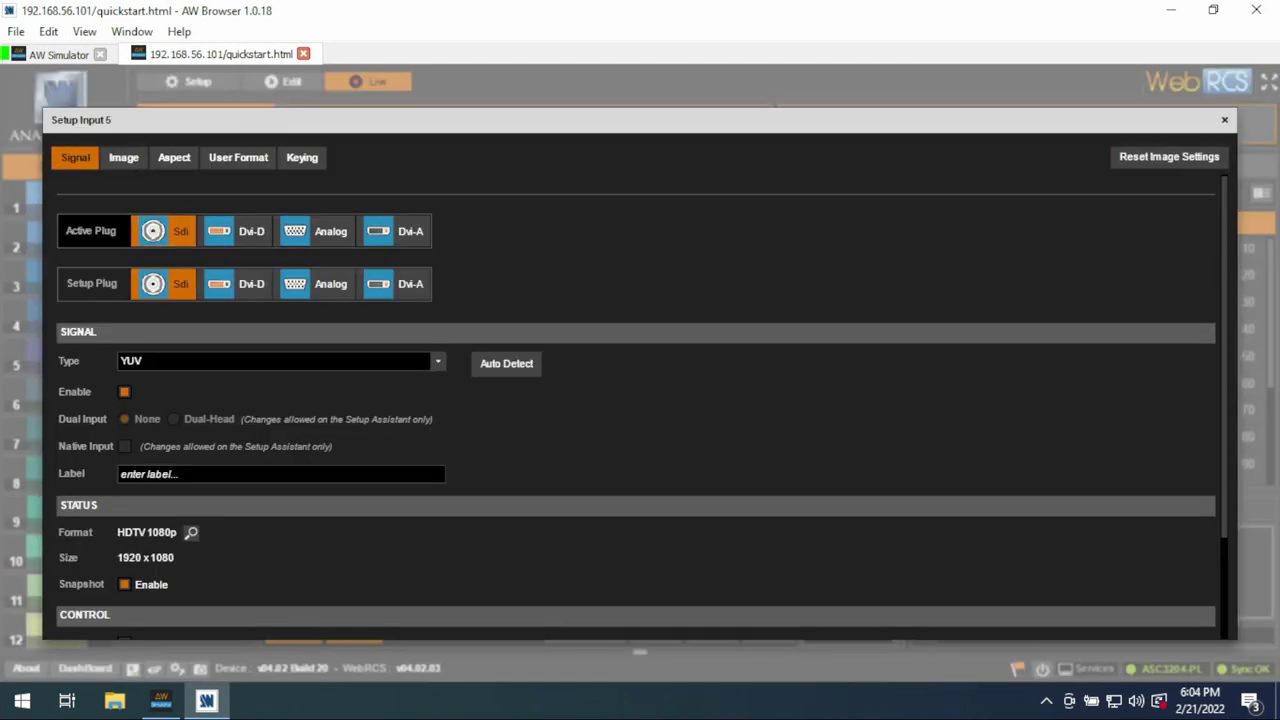
pyautogui.click(172, 474)
pyautogui.write('CAMERA 1')
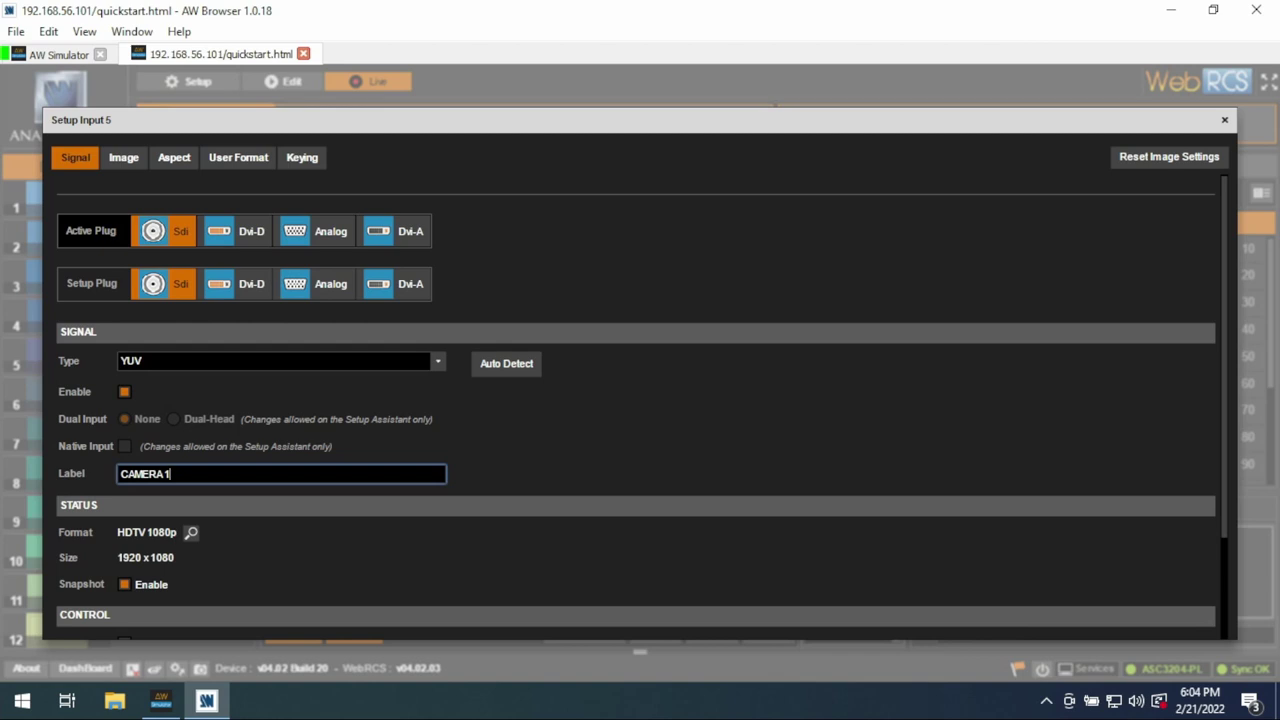
pyautogui.click(1224, 119)
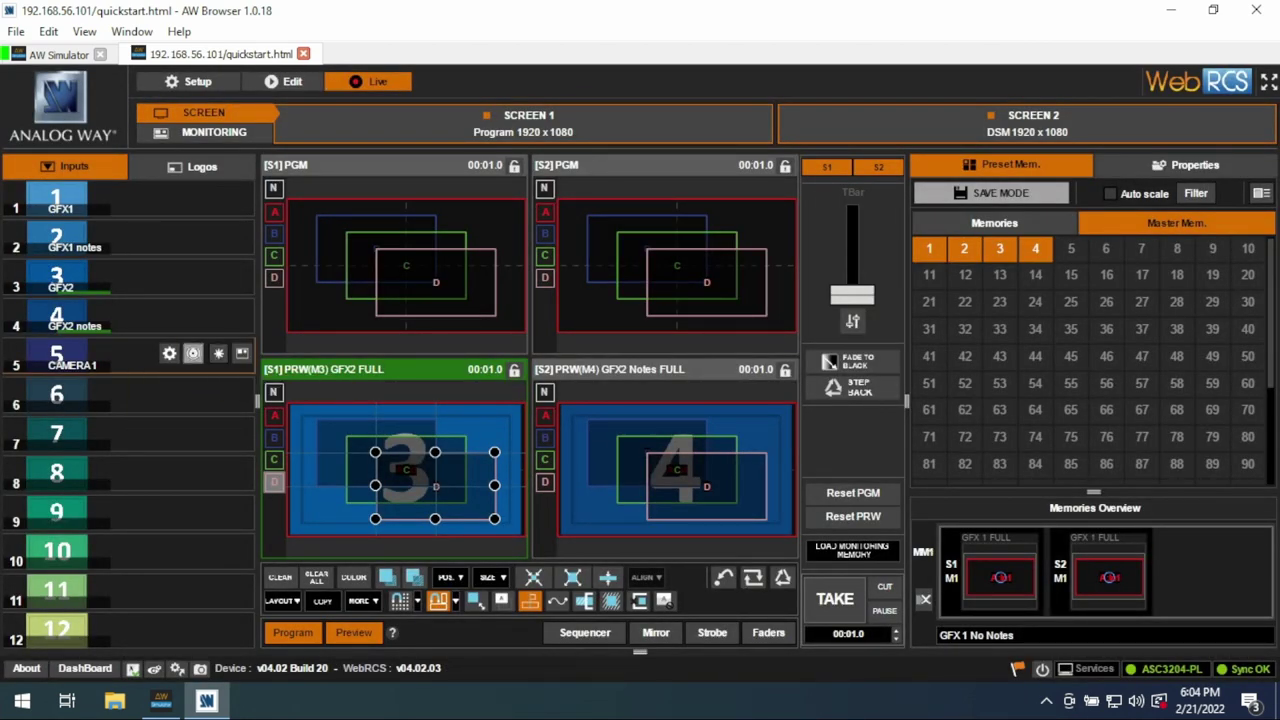
# Switch input 5 to its DVI-D plug, label that plug "Auction", and return the input to SDI.
pyautogui.click(193, 353)
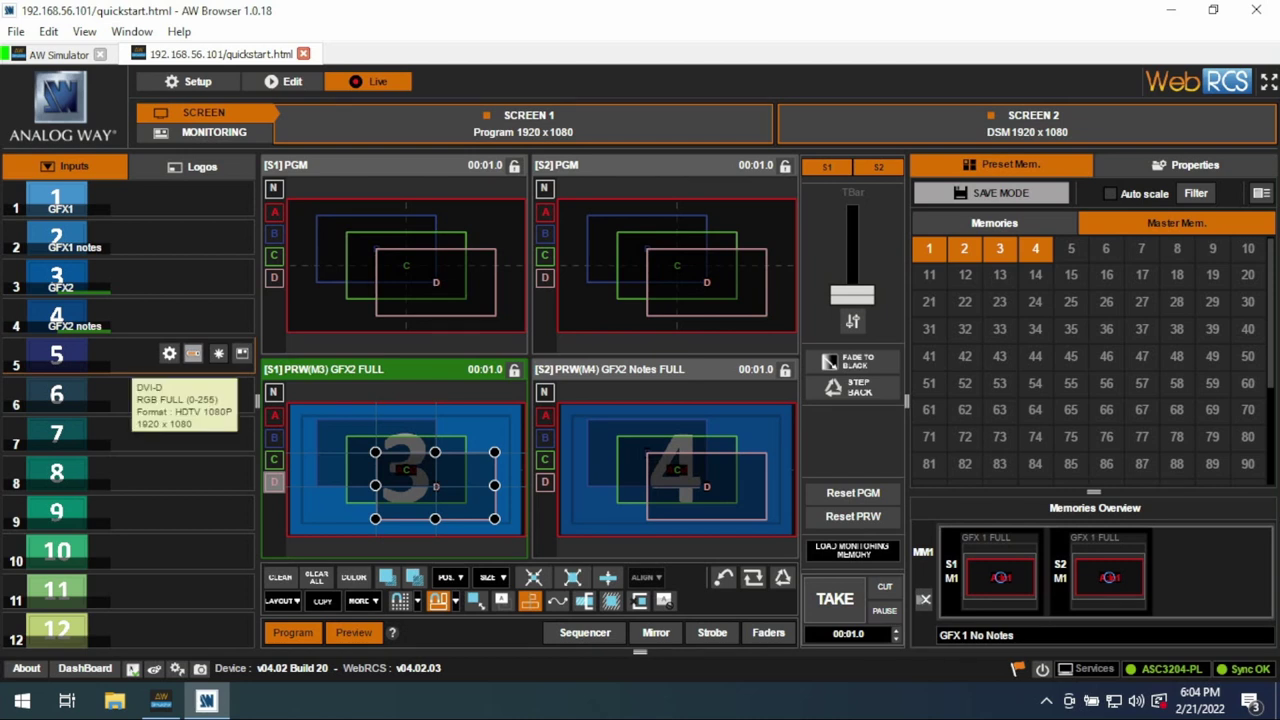
pyautogui.click(169, 354)
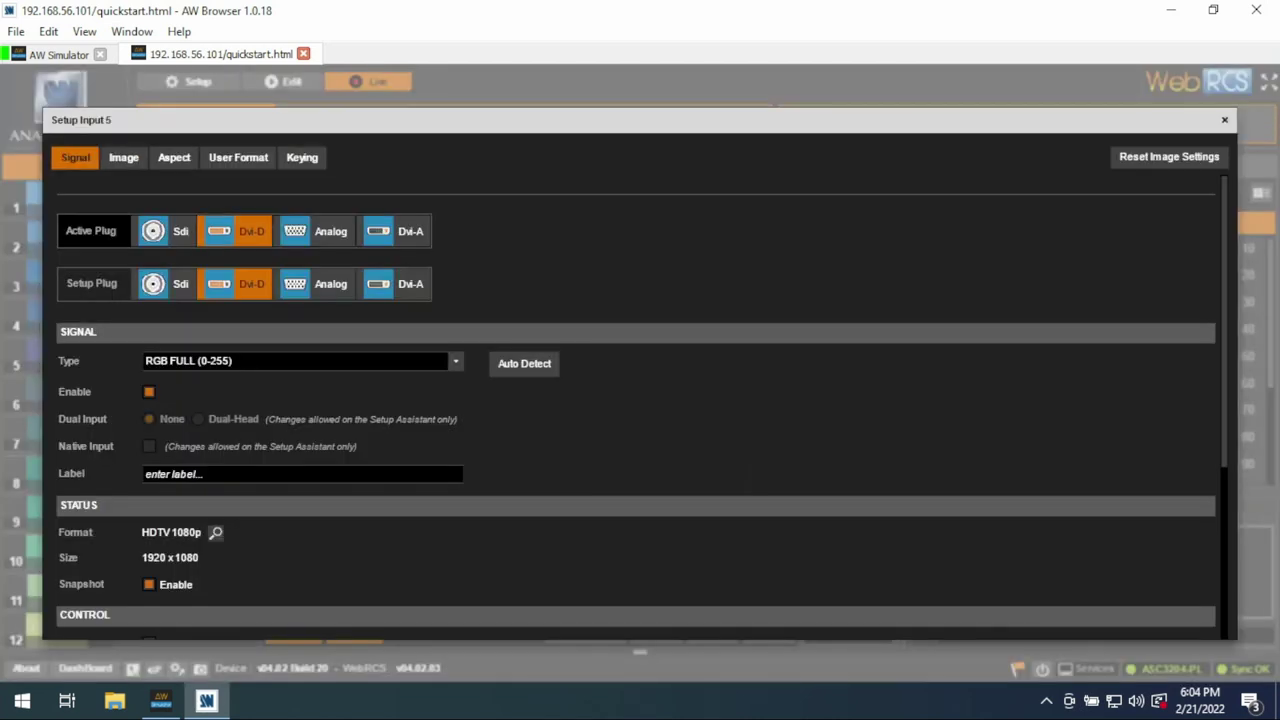
pyautogui.click(302, 474)
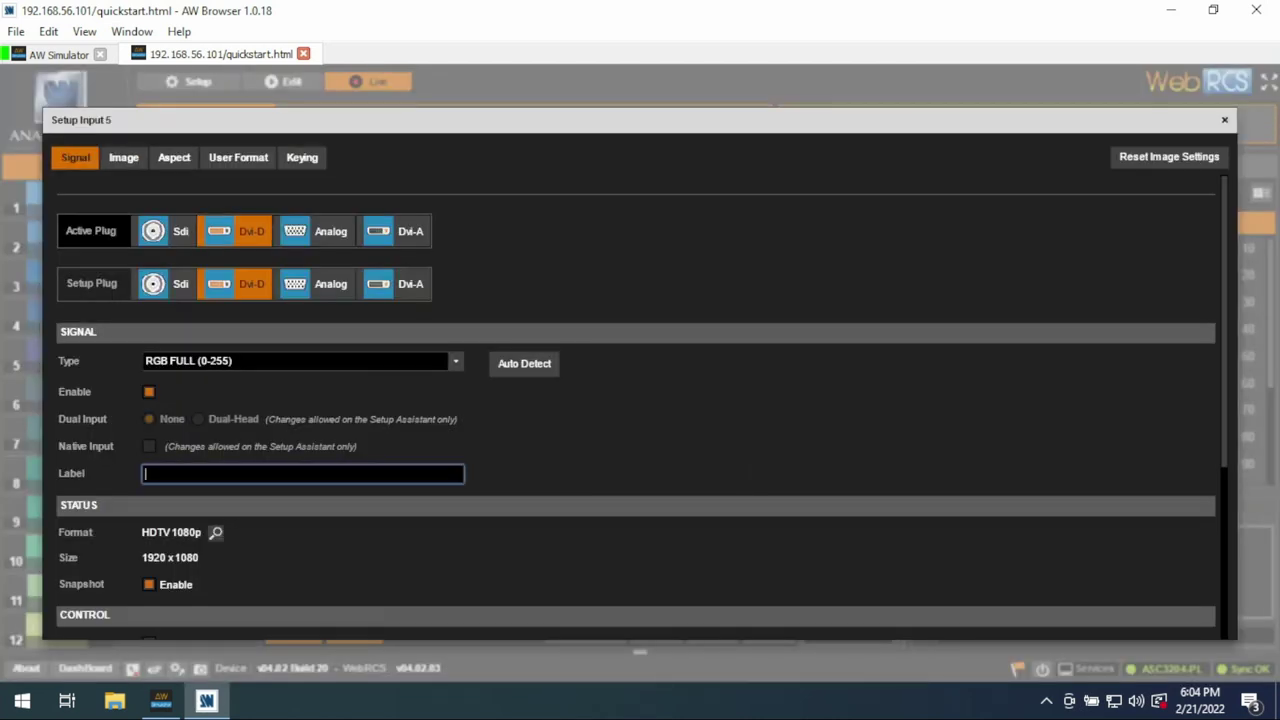
pyautogui.write('Auction')
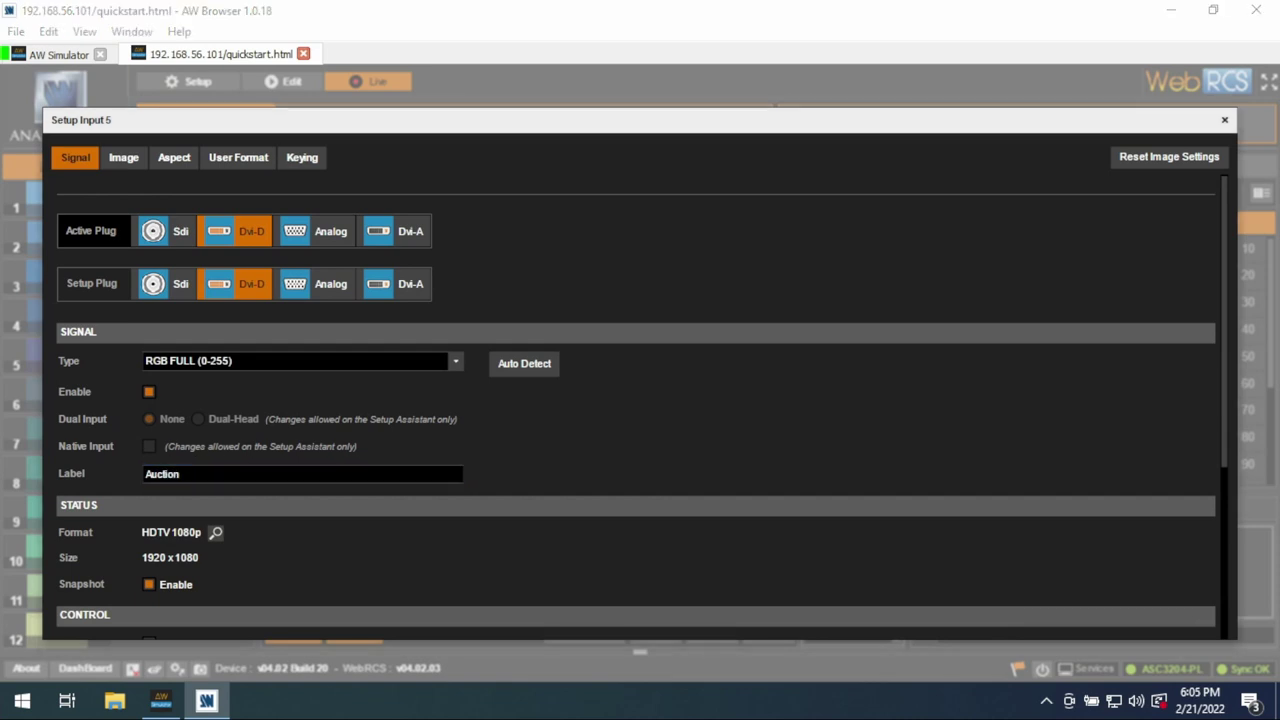
pyautogui.press('Return')
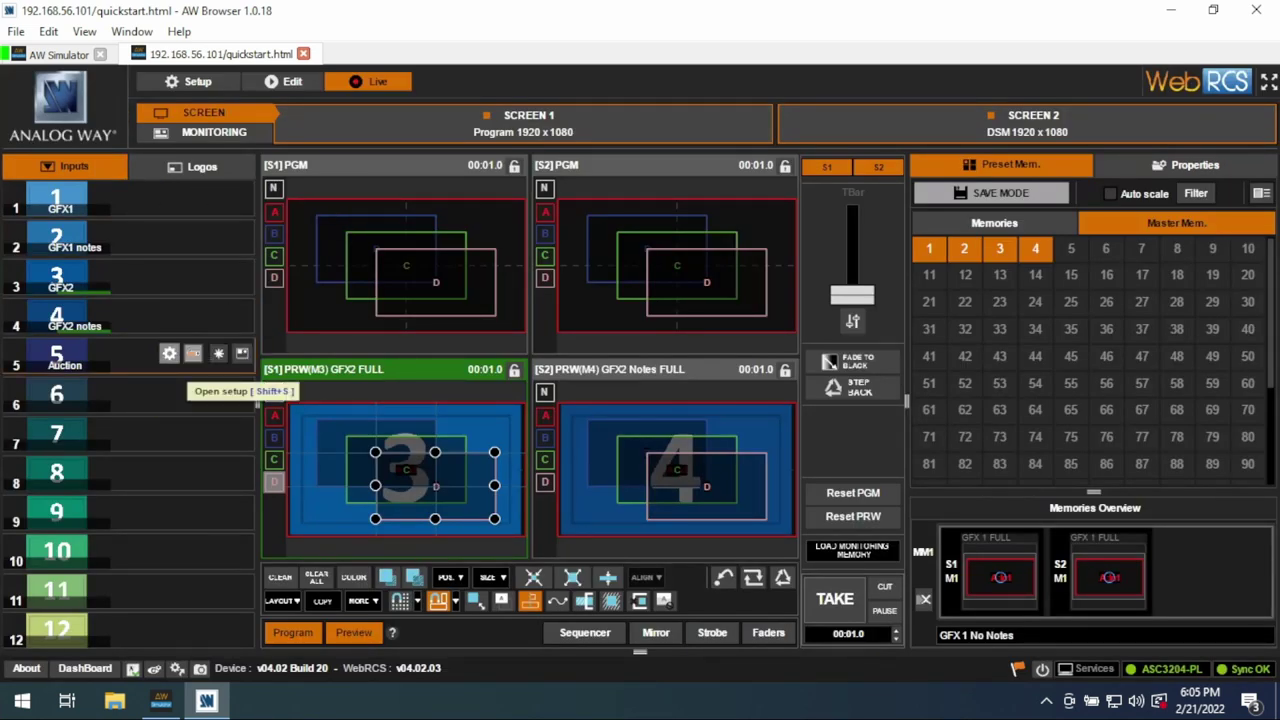
pyautogui.click(193, 353)
pyautogui.click(69, 347)
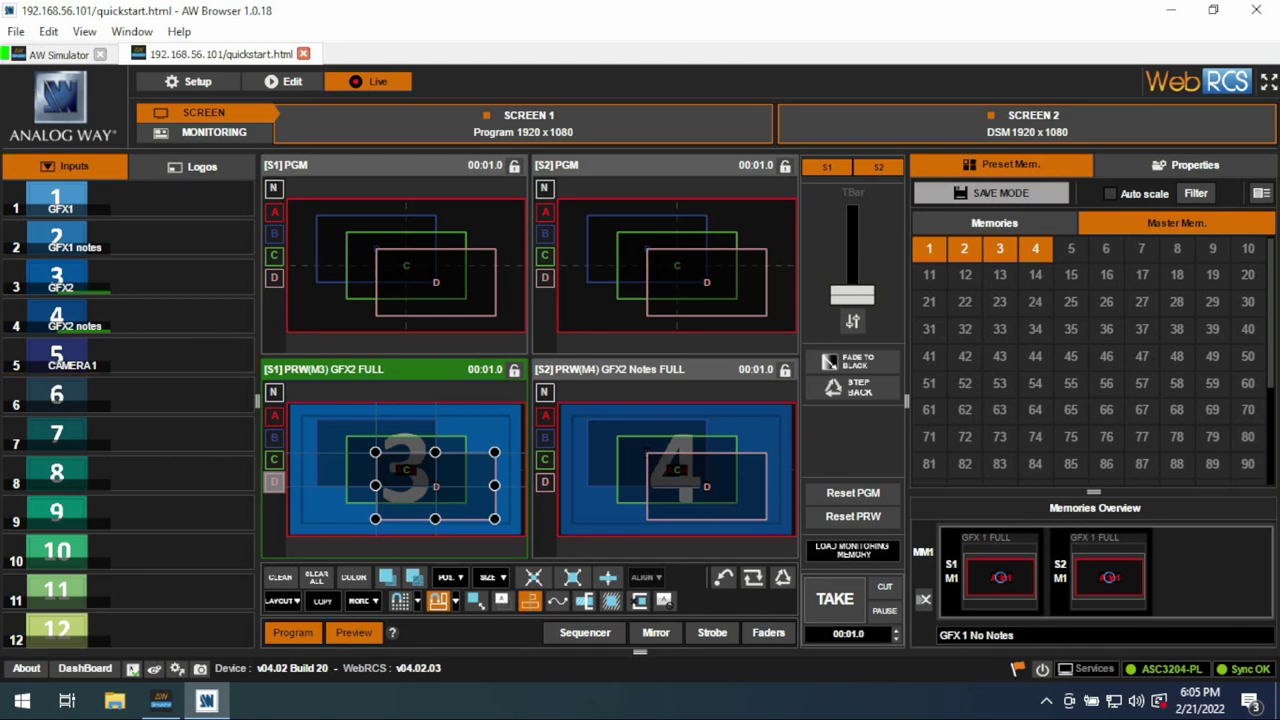
# Save Screen 1's preview to preset memory 11 with the label "CAM1 FULL".
pyautogui.click(994, 223)
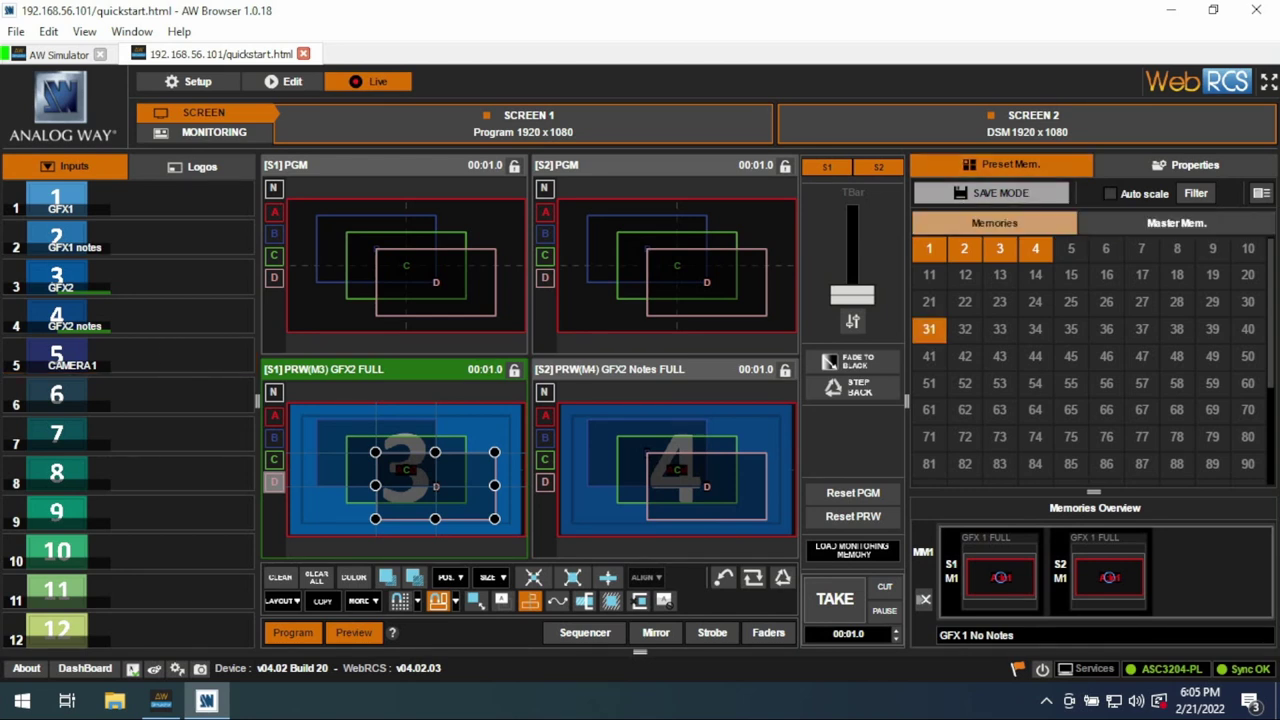
pyautogui.click(991, 193)
pyautogui.click(929, 274)
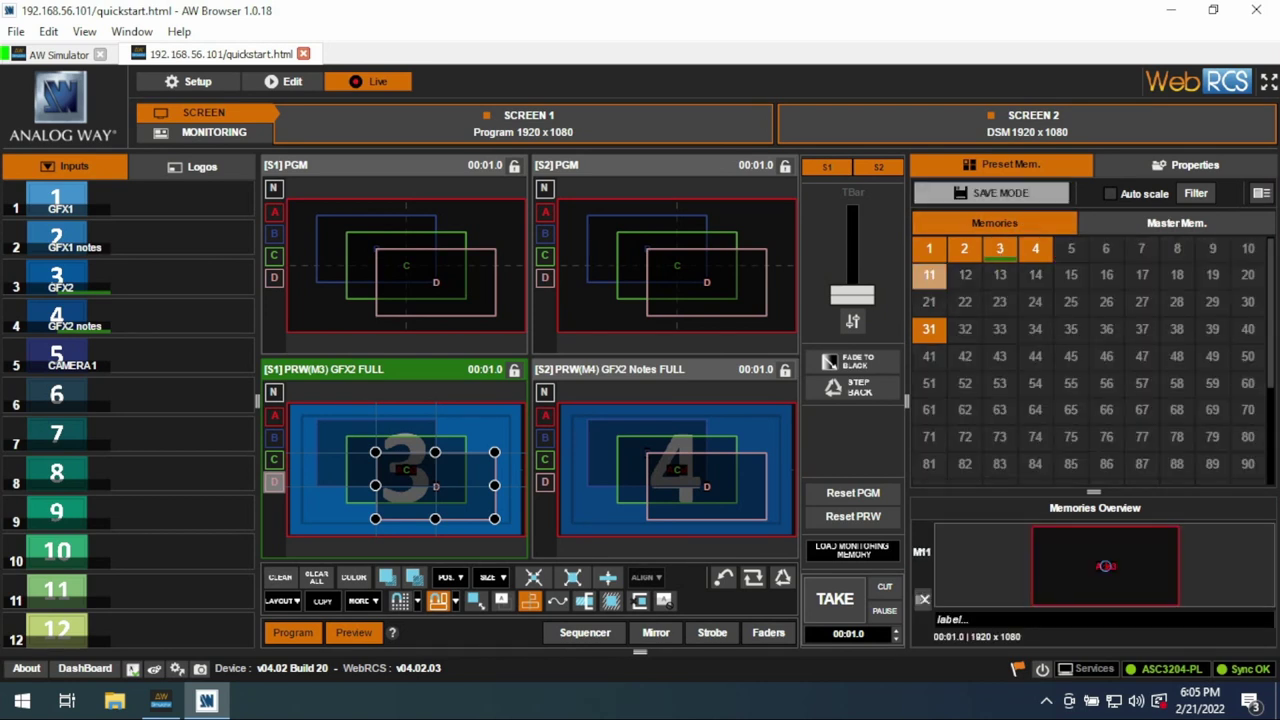
pyautogui.write('CAM1')
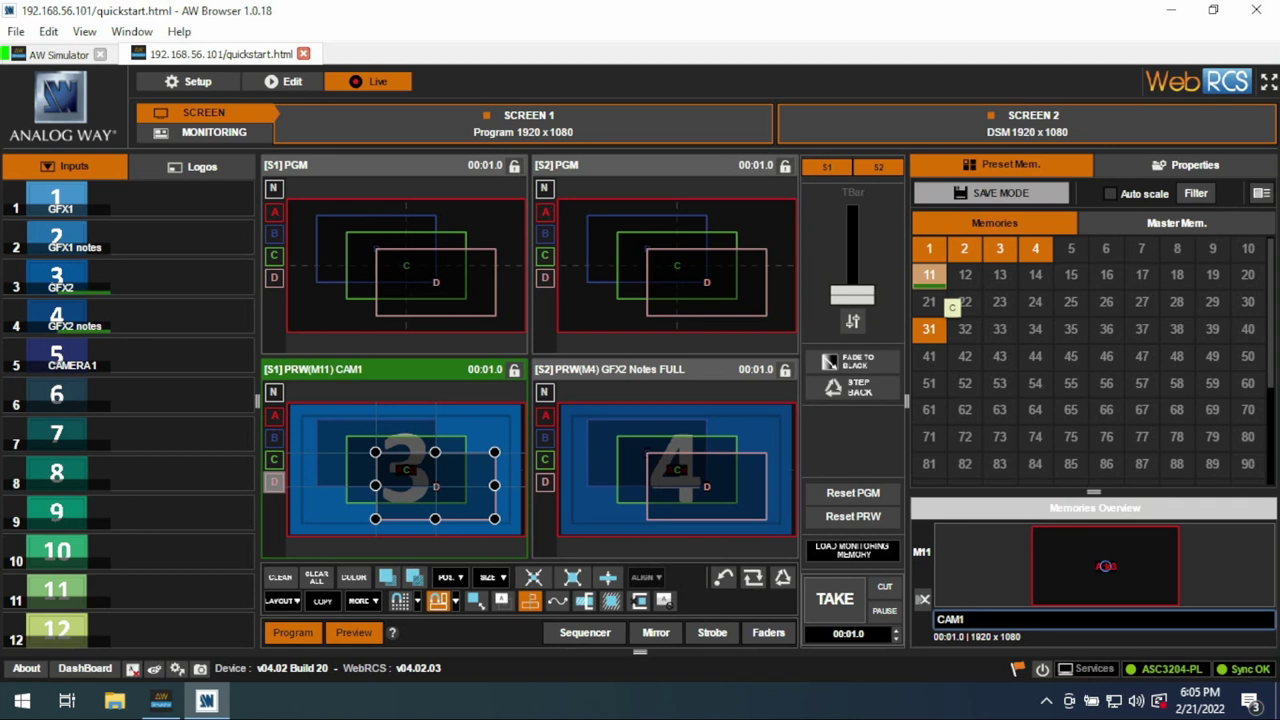
pyautogui.write(' FULL')
pyautogui.press('Return')
pyautogui.click(1035, 249)
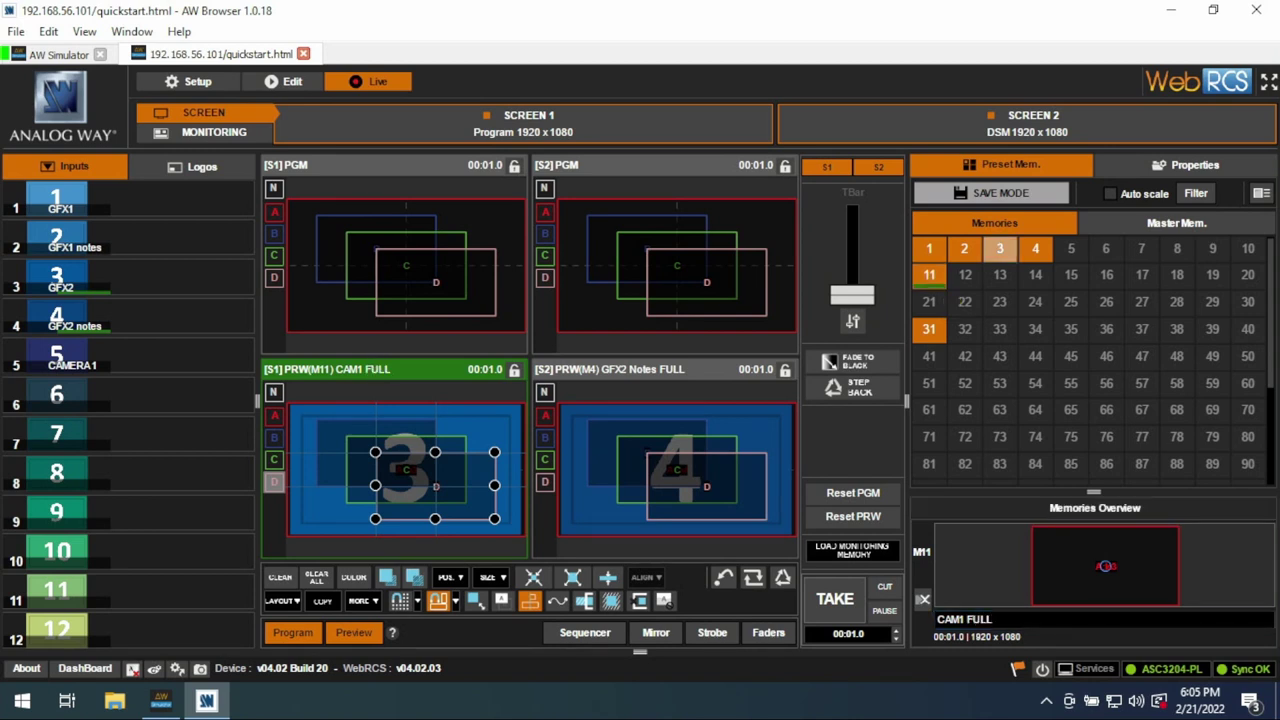
# Save master memory 11 labelled "CAM1" with M11 (CAM1 FULL) for Screen 1, leaving Screen 2 out.
pyautogui.click(1090, 222)
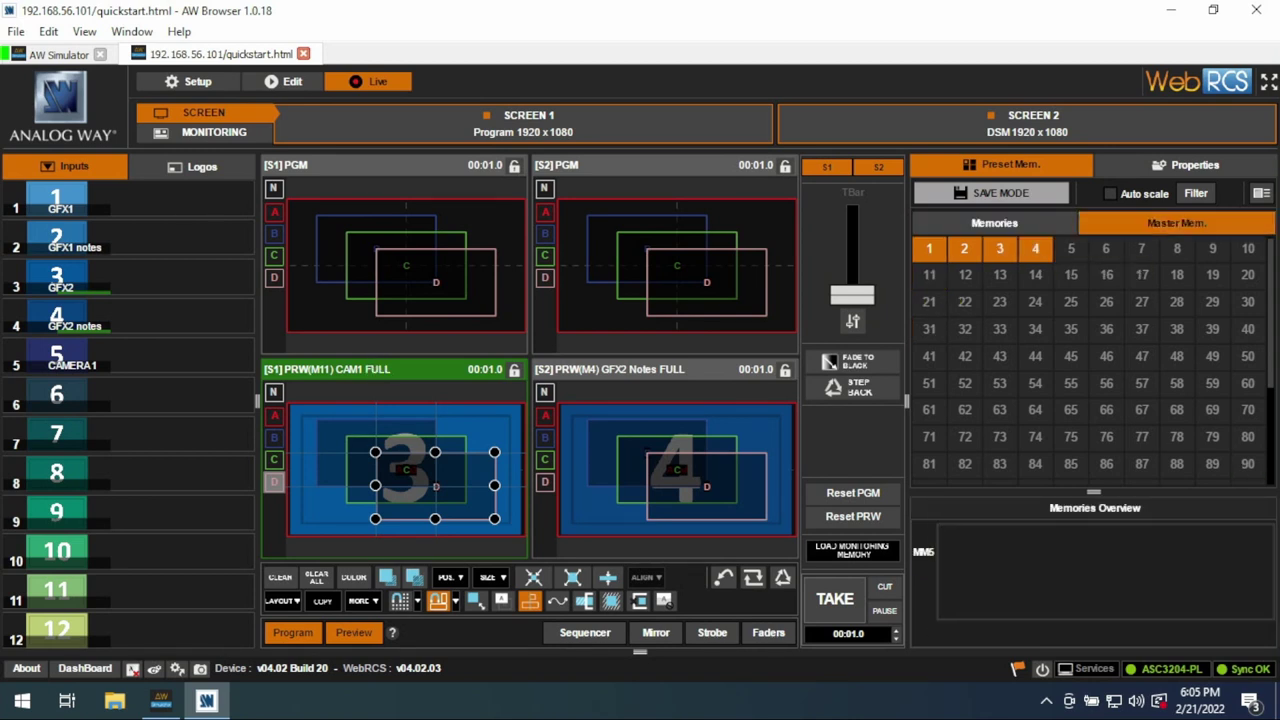
pyautogui.doubleClick(1000, 193)
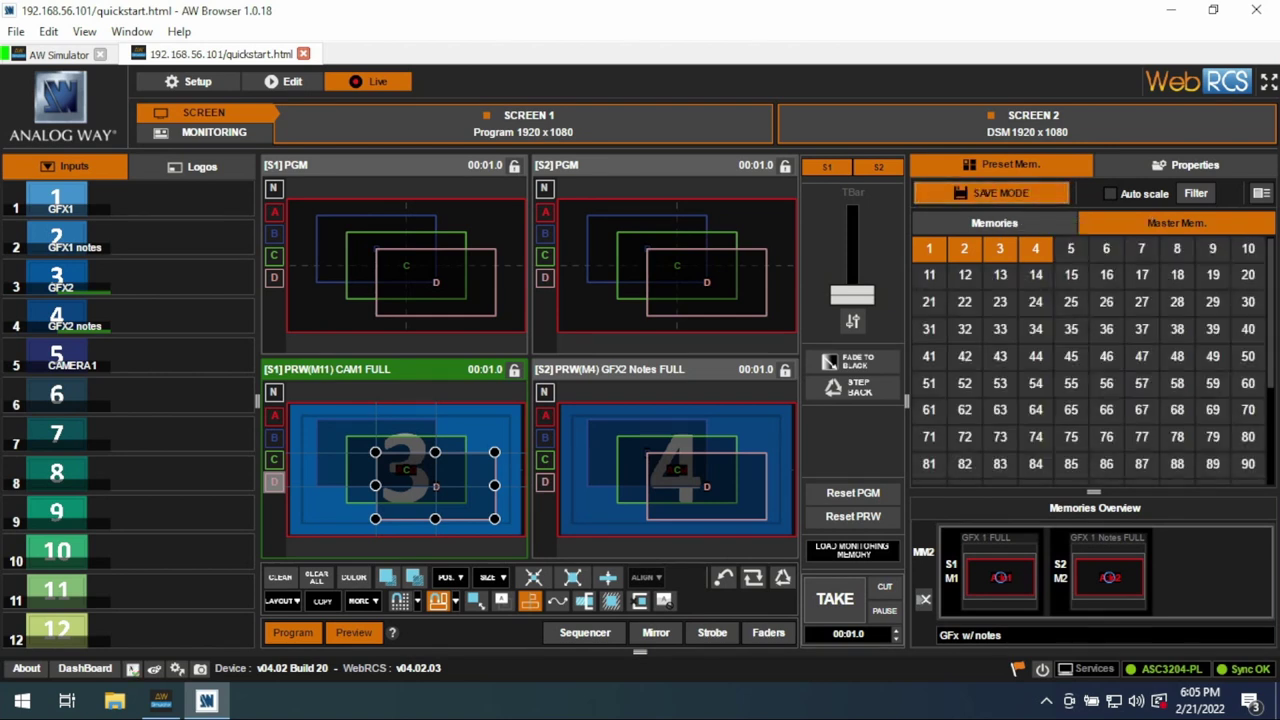
pyautogui.click(929, 274)
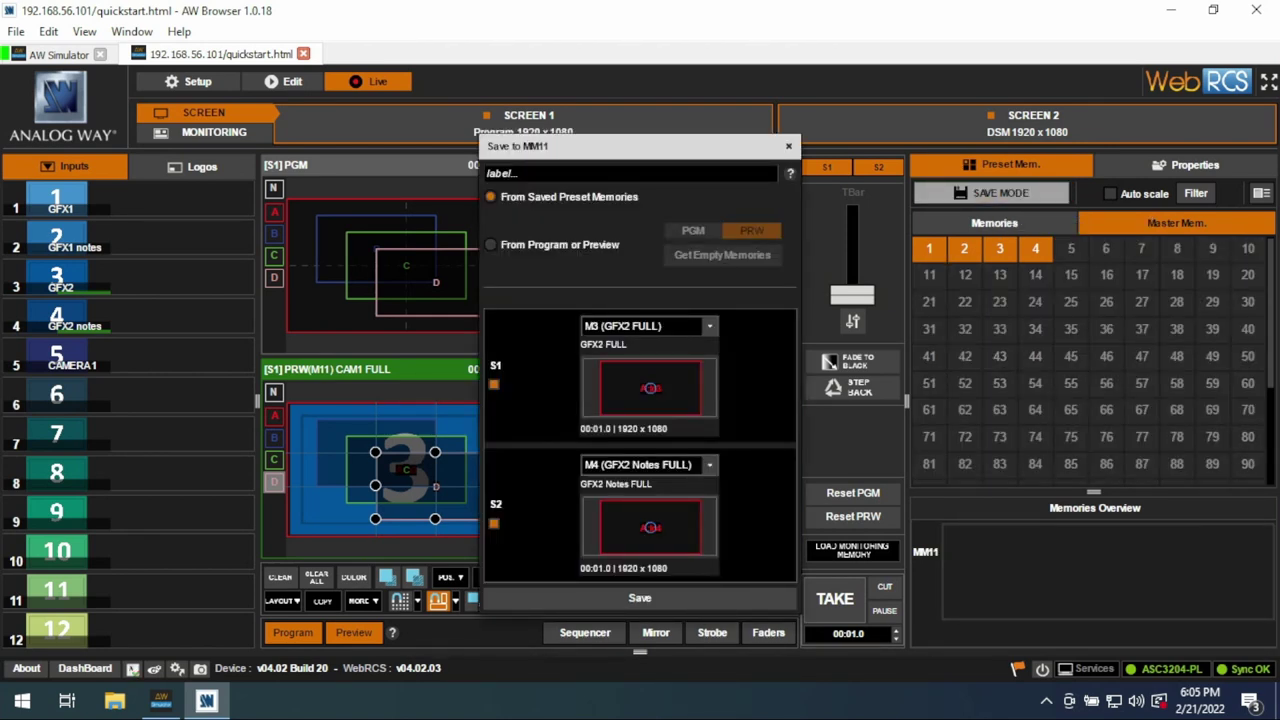
pyautogui.click(630, 173)
pyautogui.write('CAM1')
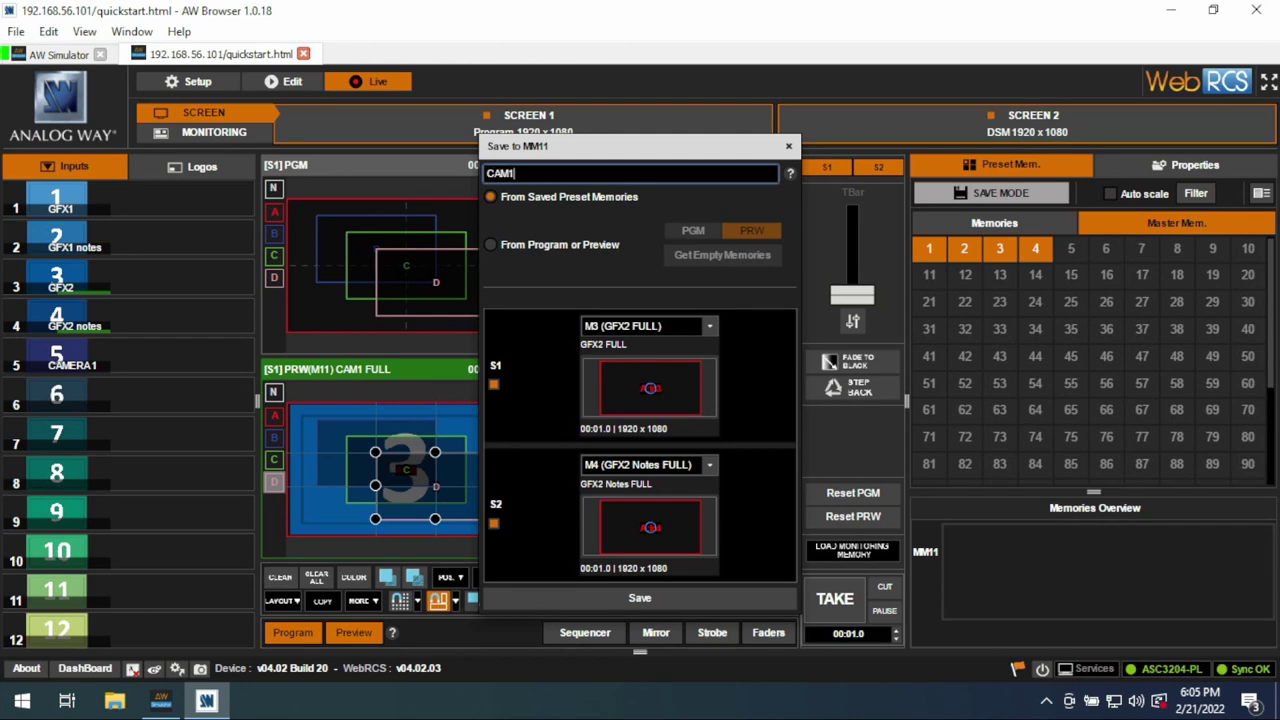
pyautogui.click(644, 326)
pyautogui.click(709, 326)
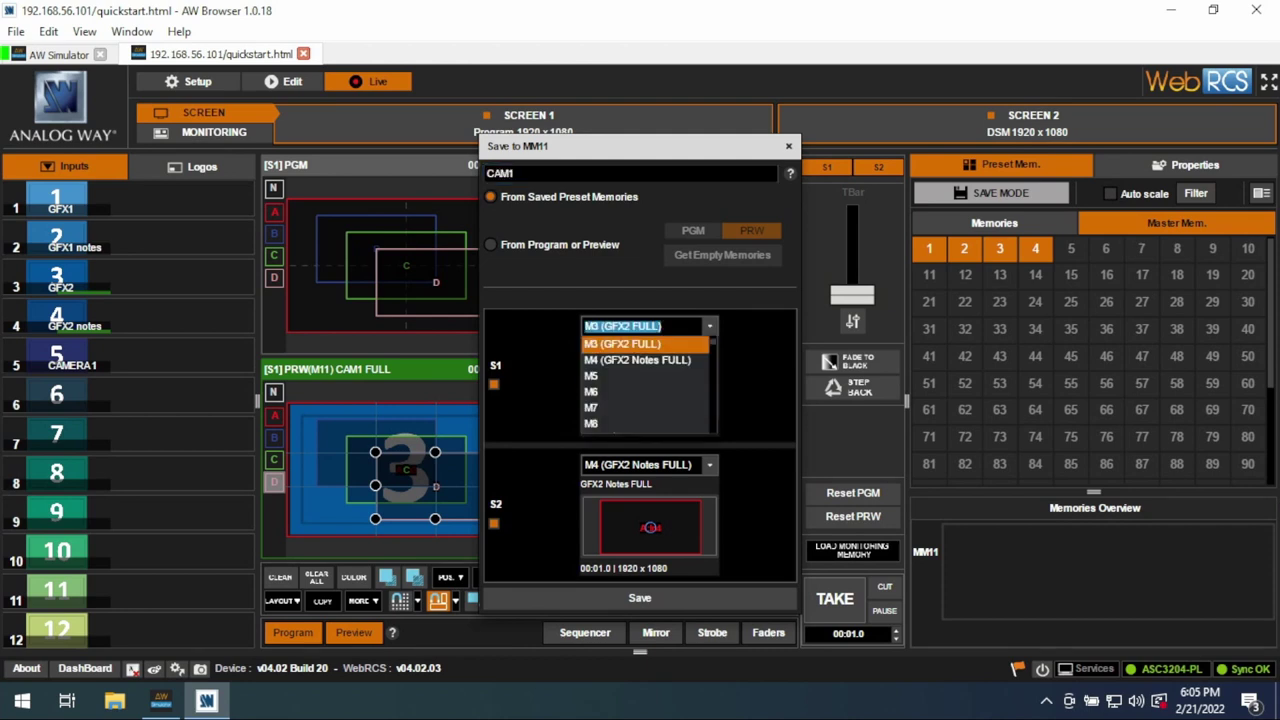
pyautogui.scroll(-1, 645, 376)
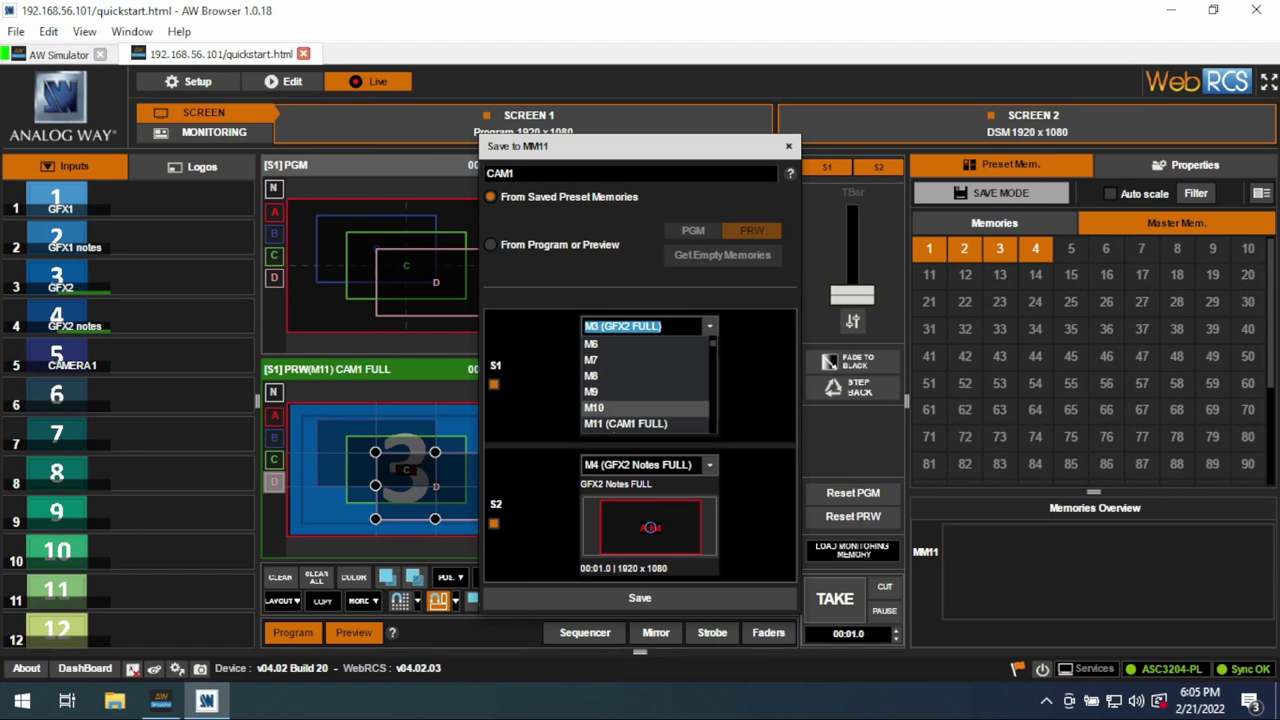
pyautogui.click(645, 423)
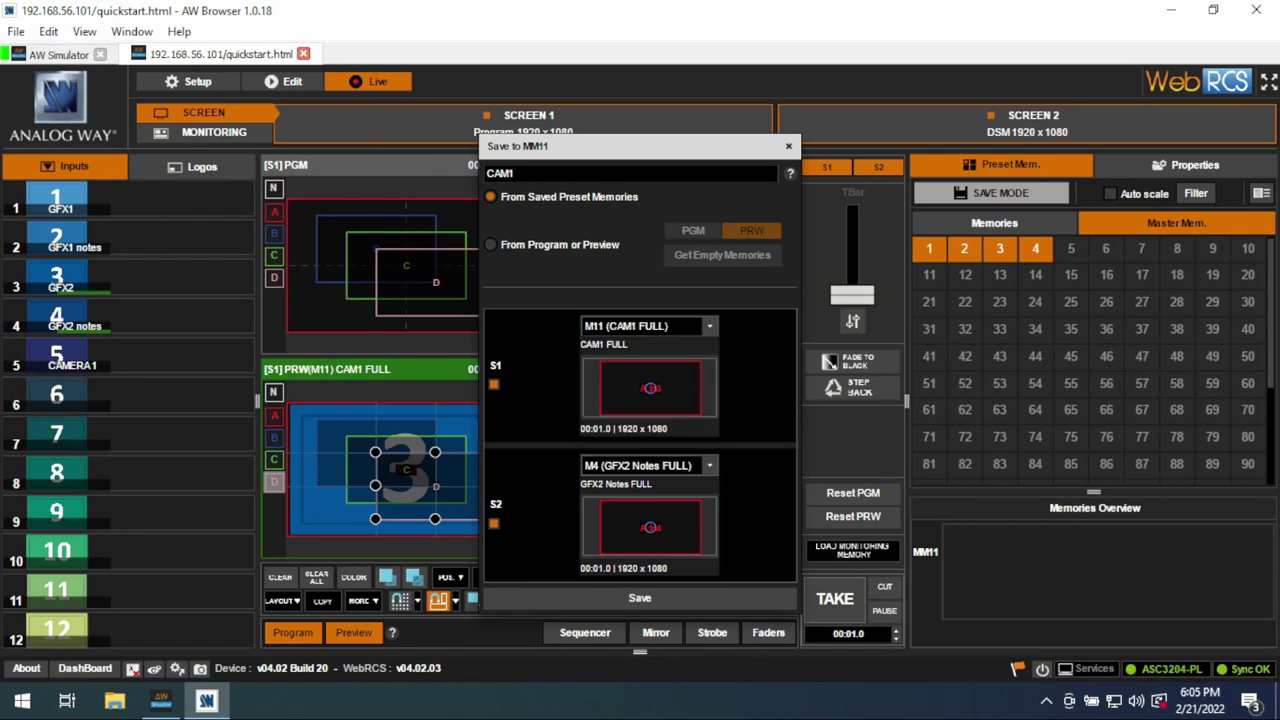
pyautogui.click(494, 523)
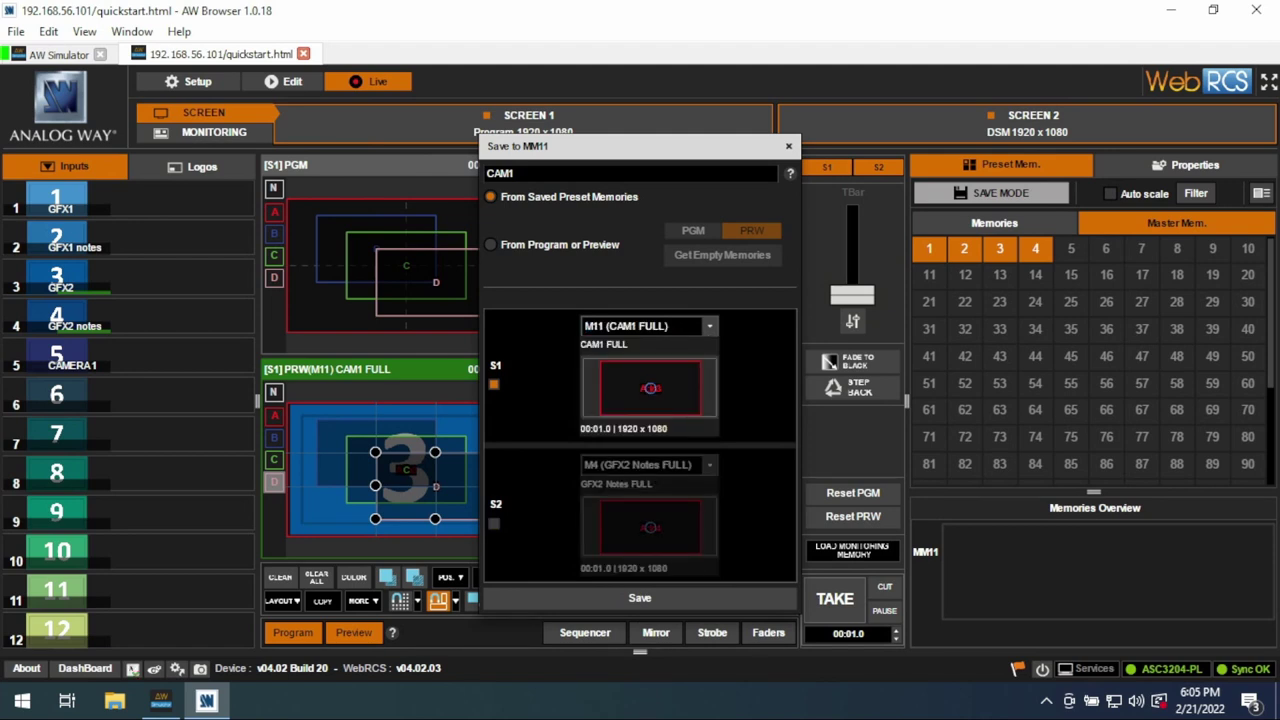
pyautogui.click(640, 597)
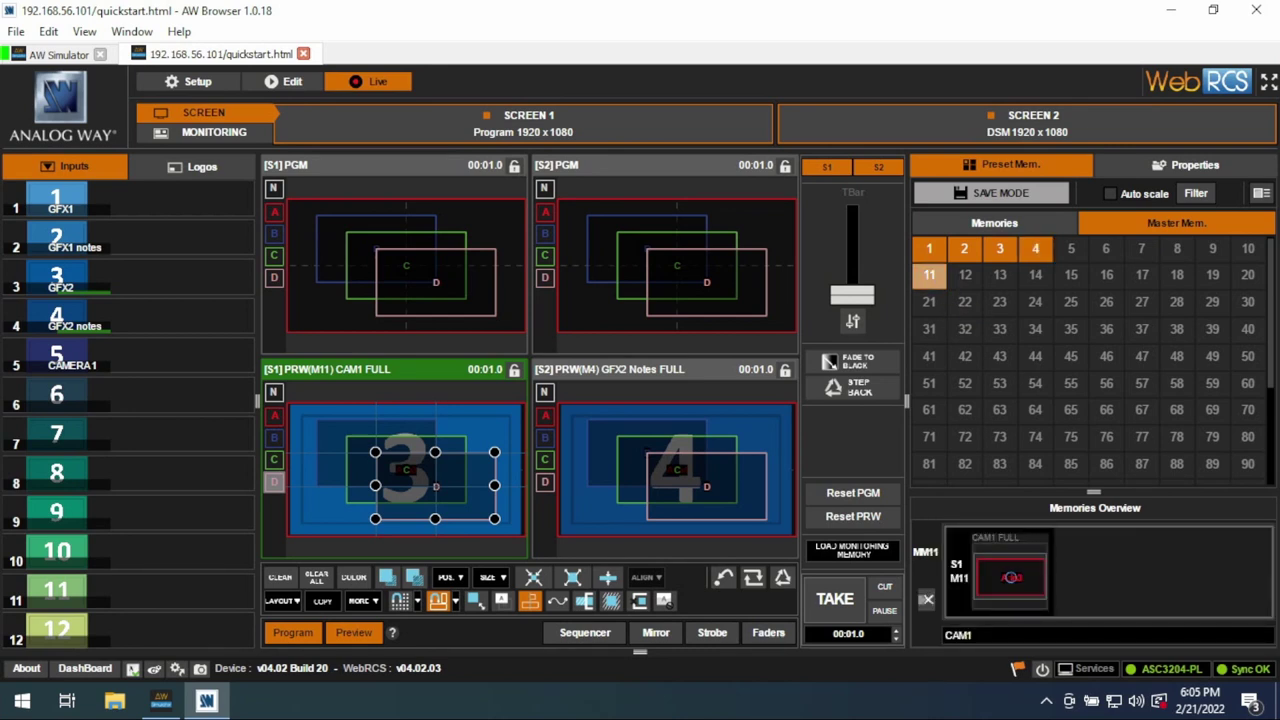
# Replace the full-frame source in Screen 1's preview with CAMERA 1 and update preset memory 11 with the change.
pyautogui.moveTo(192, 360); pyautogui.dragTo(331, 504)
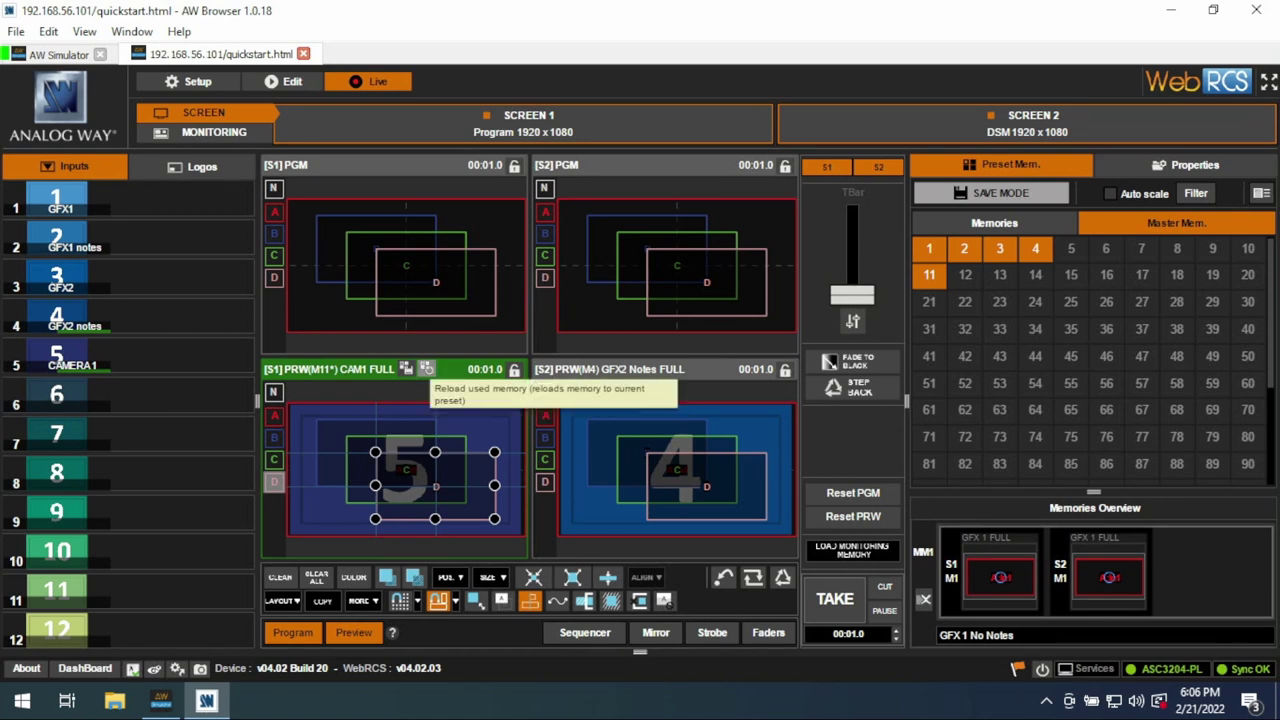
pyautogui.click(406, 369)
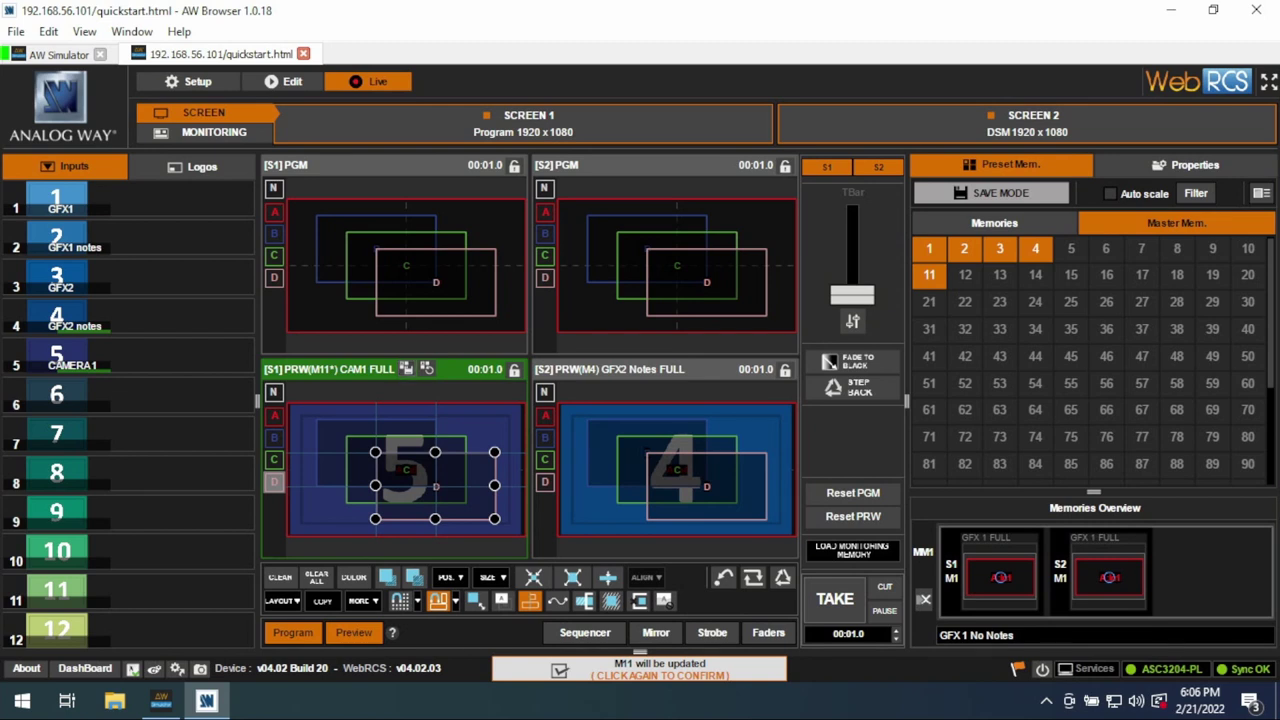
pyautogui.click(406, 368)
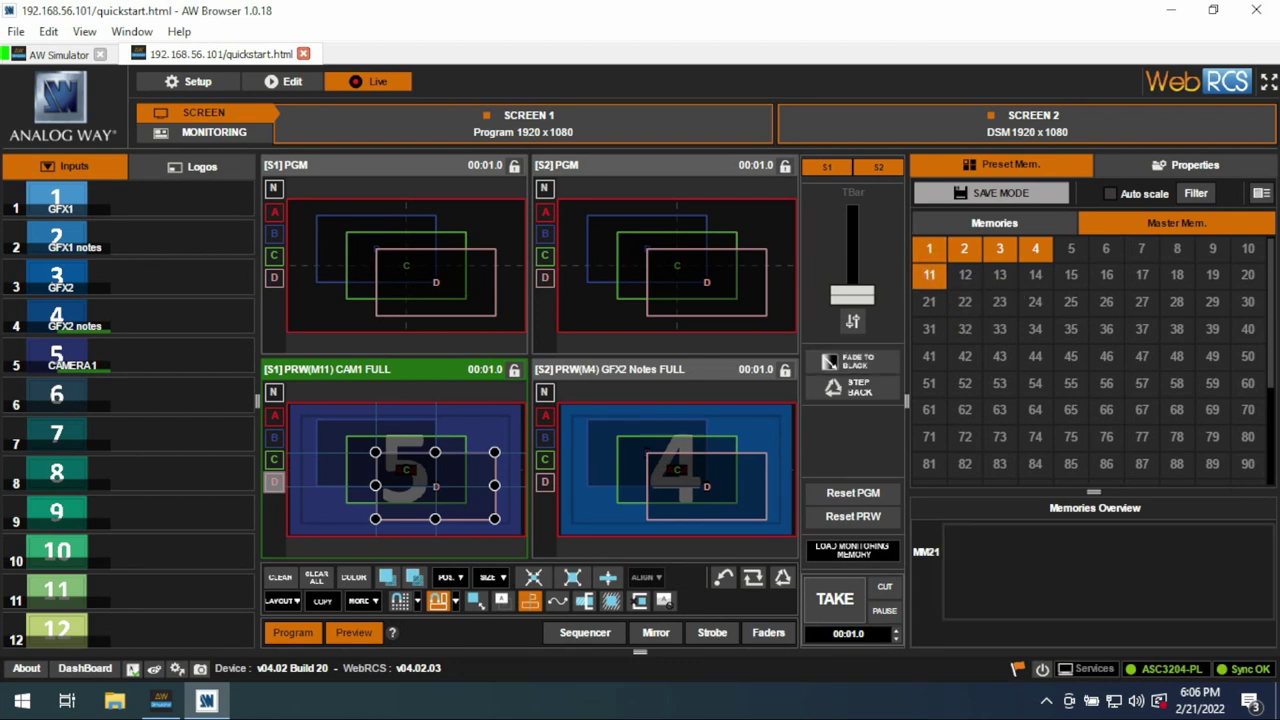
# Recall master memories 11, 3 and 4 to the previews to test the graphics and camera looks.
pyautogui.click(933, 280)
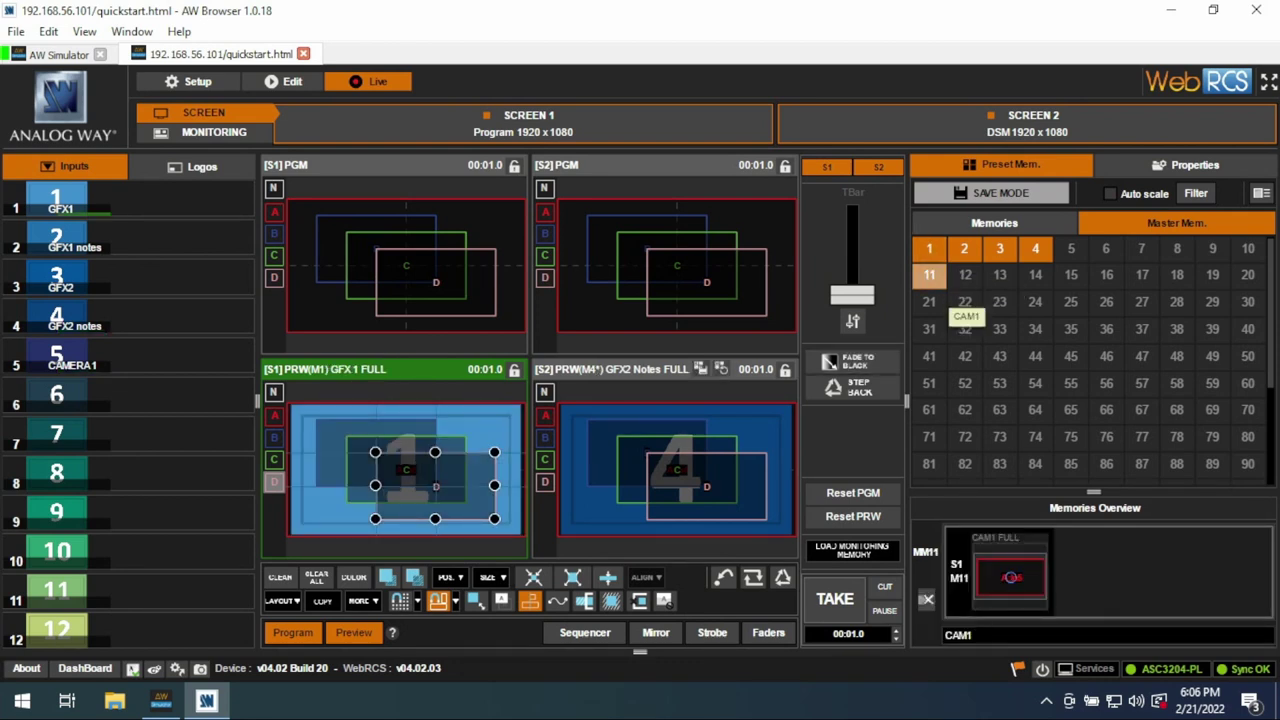
pyautogui.click(931, 277)
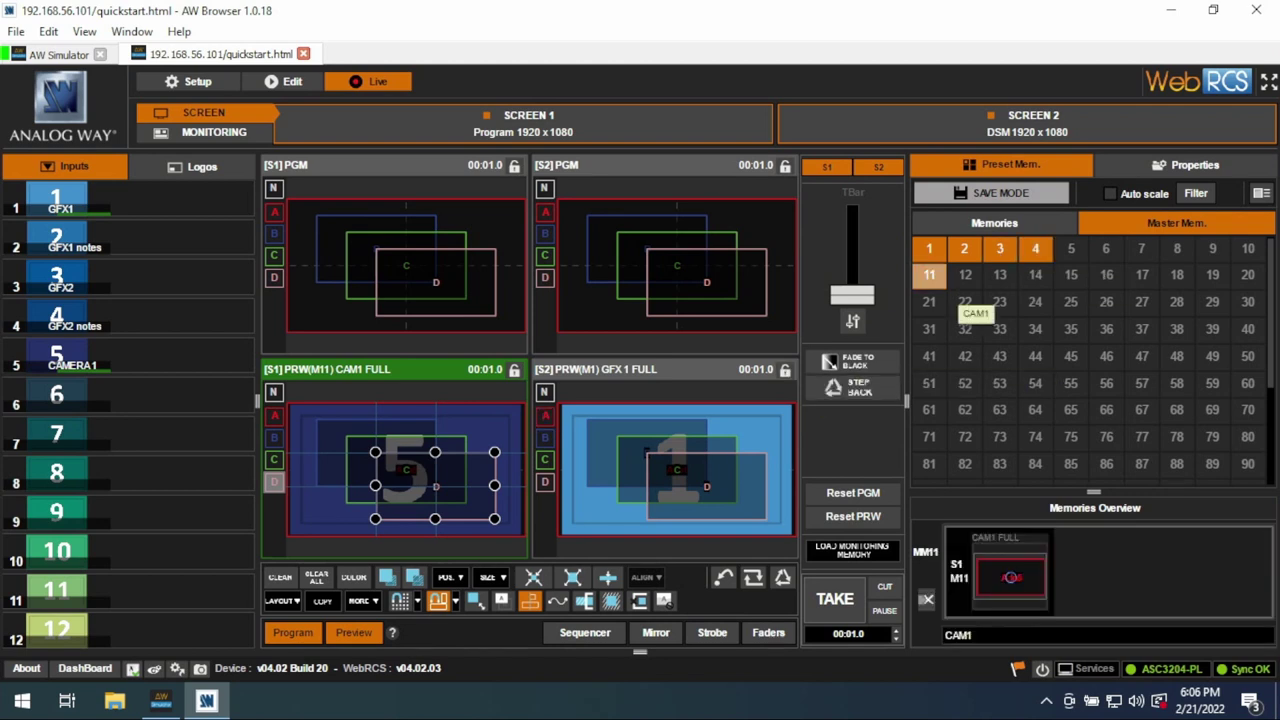
pyautogui.moveTo(932, 258)
pyautogui.click(999, 251)
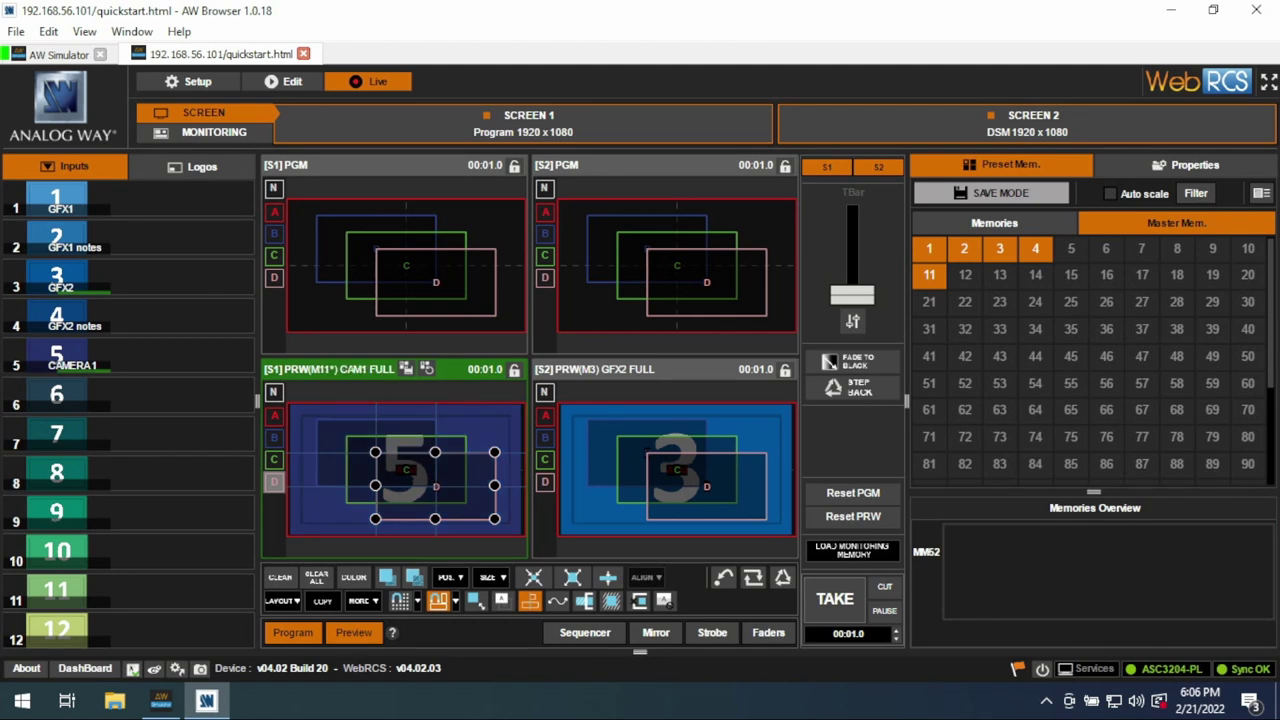
pyautogui.click(1035, 249)
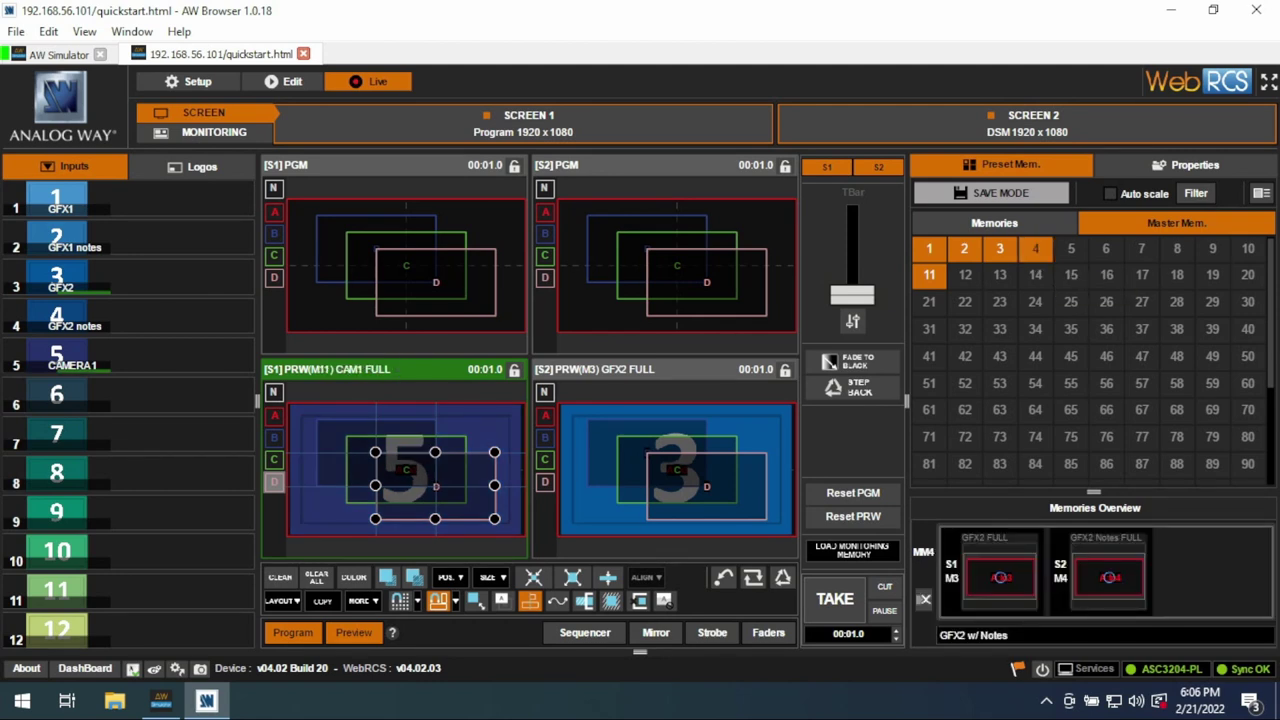
pyautogui.click(1035, 248)
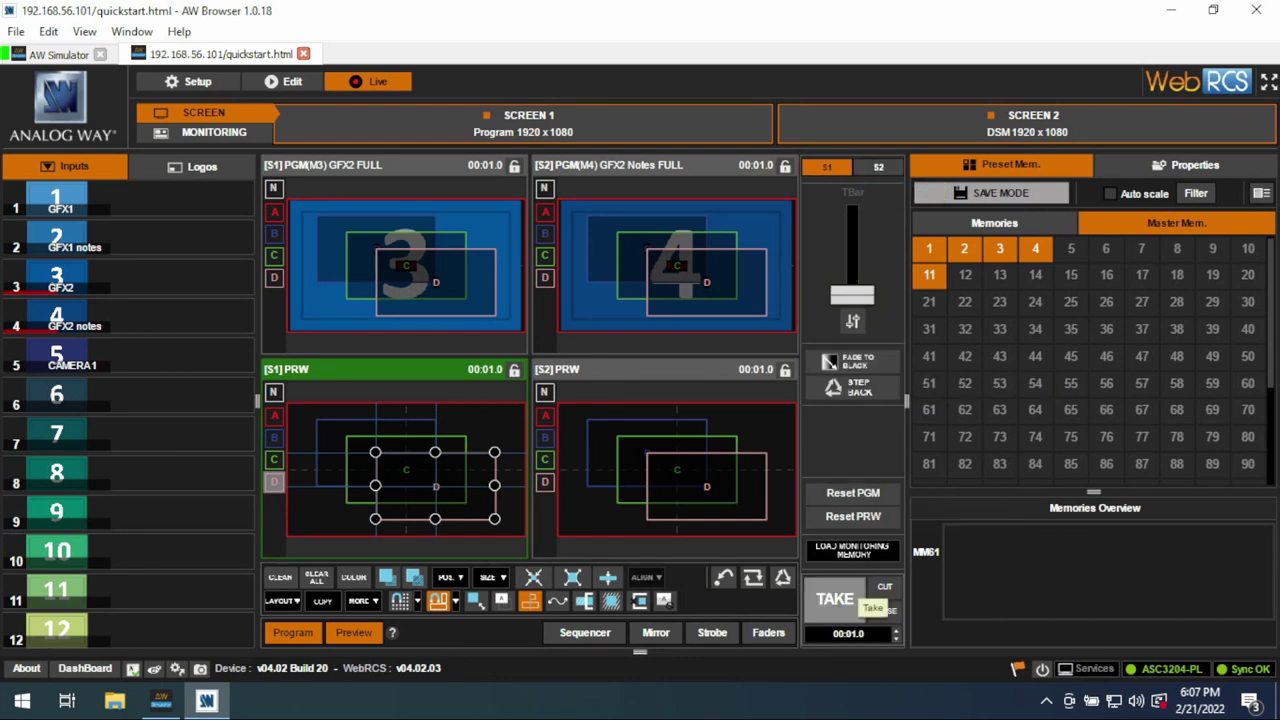
# Swap Screen 1 between program and preview with a take and a cut, then reset the program of Screens 1 and 2.
pyautogui.click(835, 598)
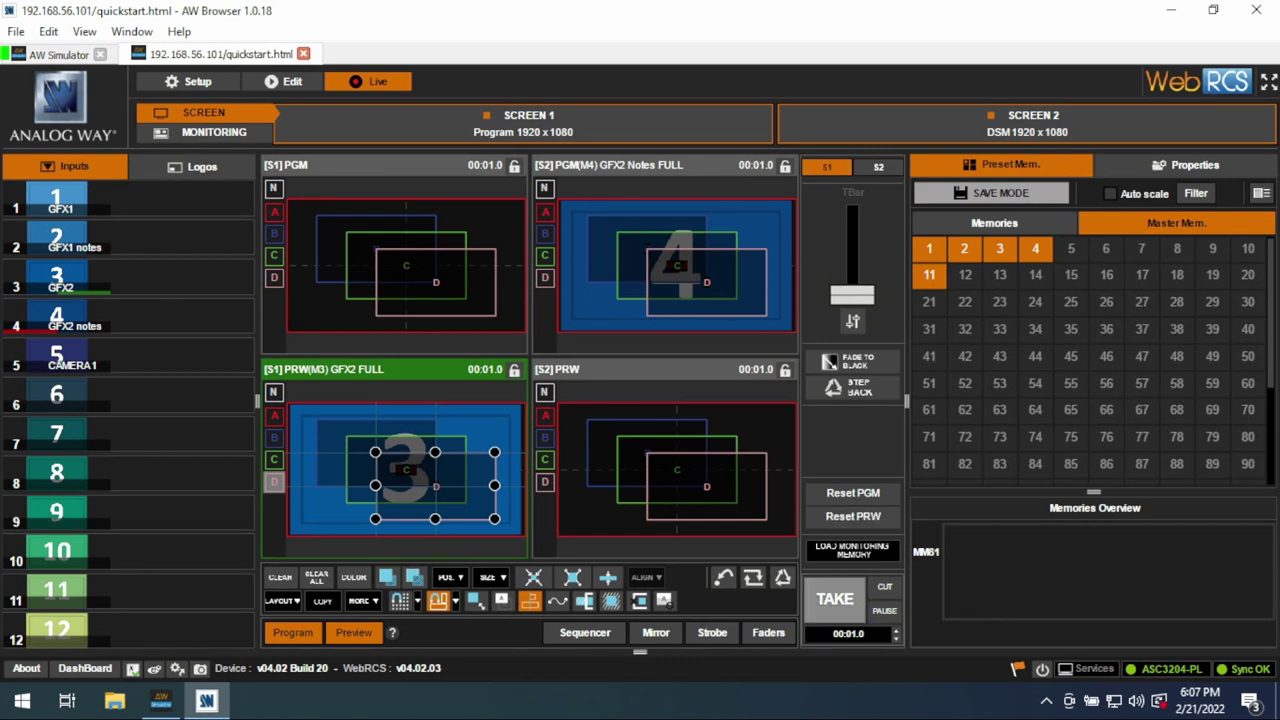
pyautogui.click(885, 588)
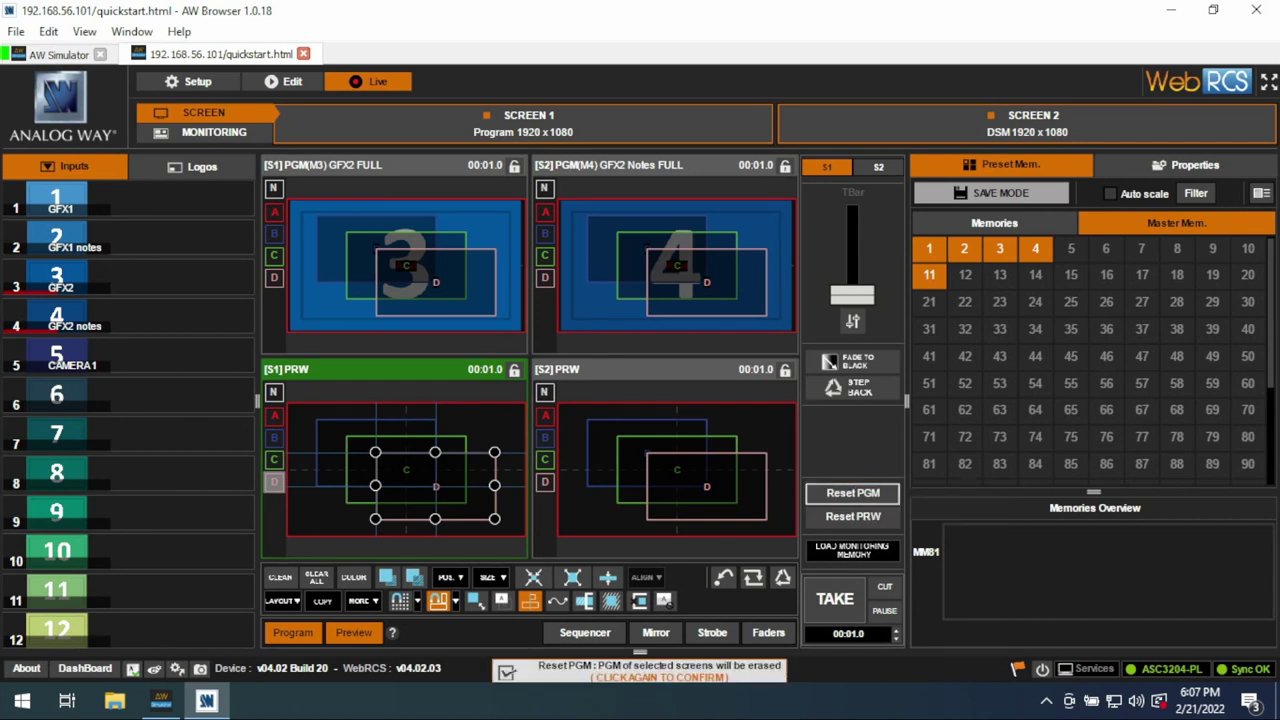
pyautogui.click(853, 493)
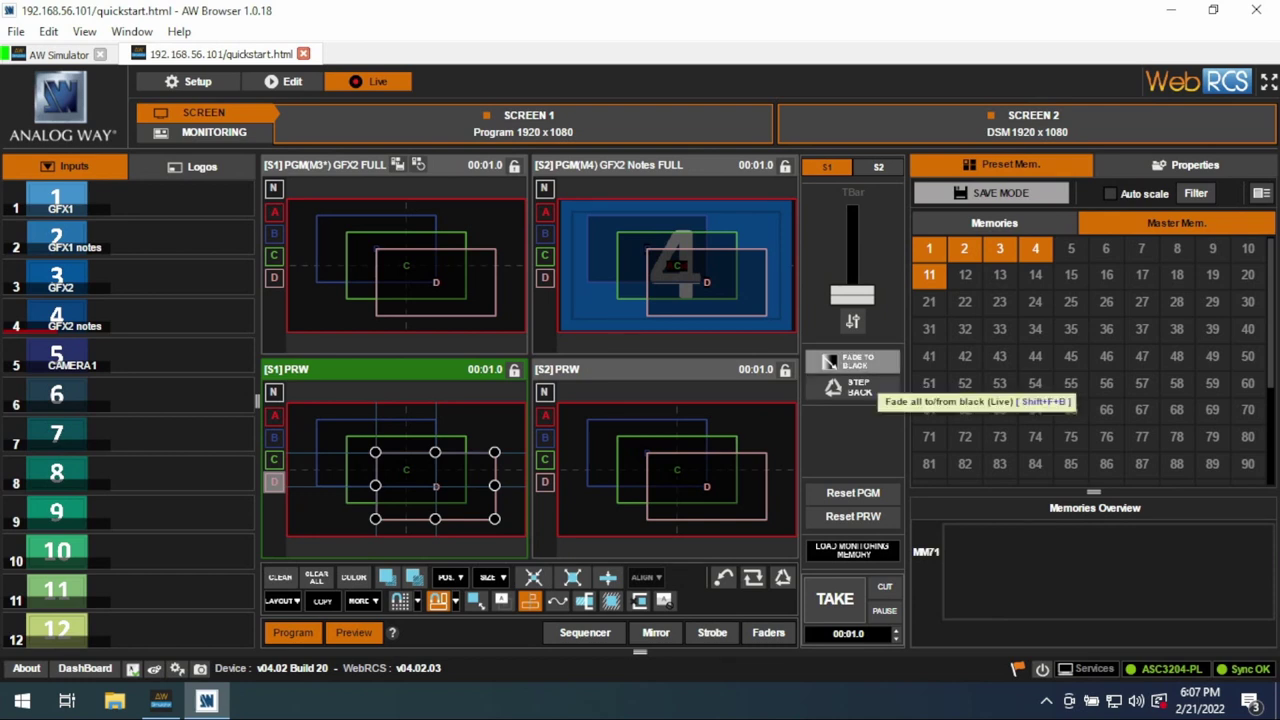
pyautogui.click(876, 167)
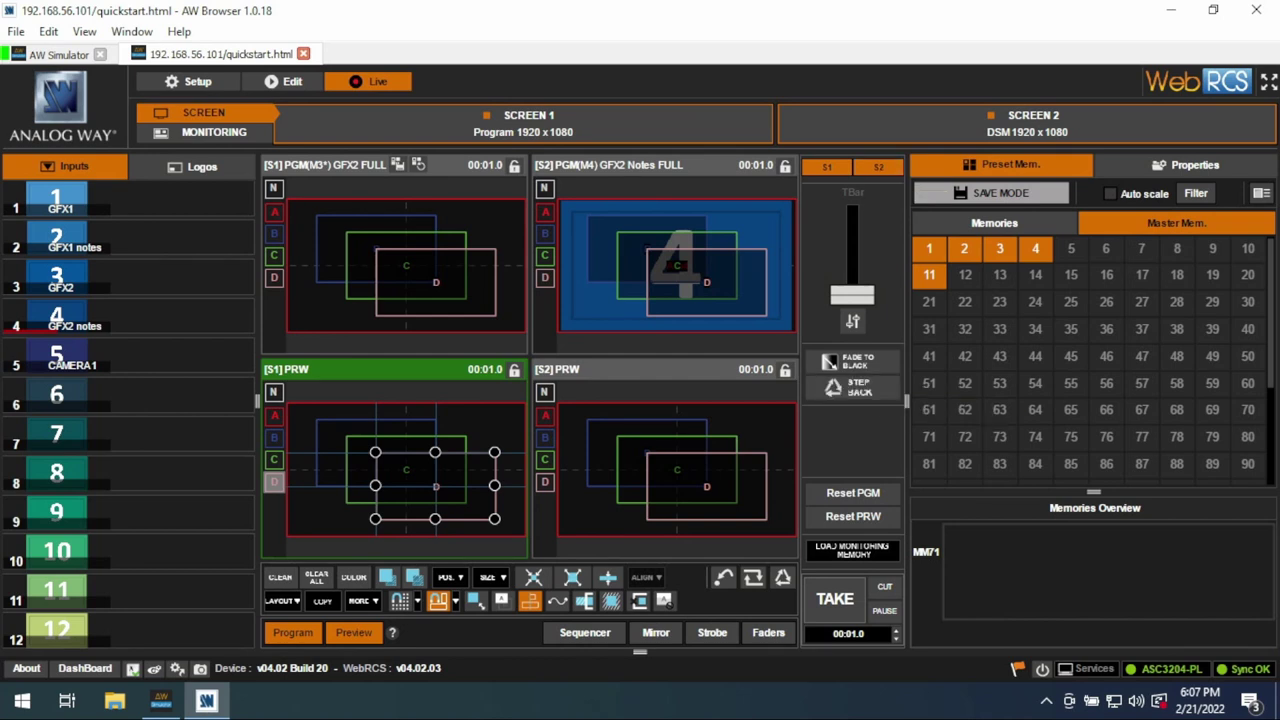
pyautogui.click(853, 493)
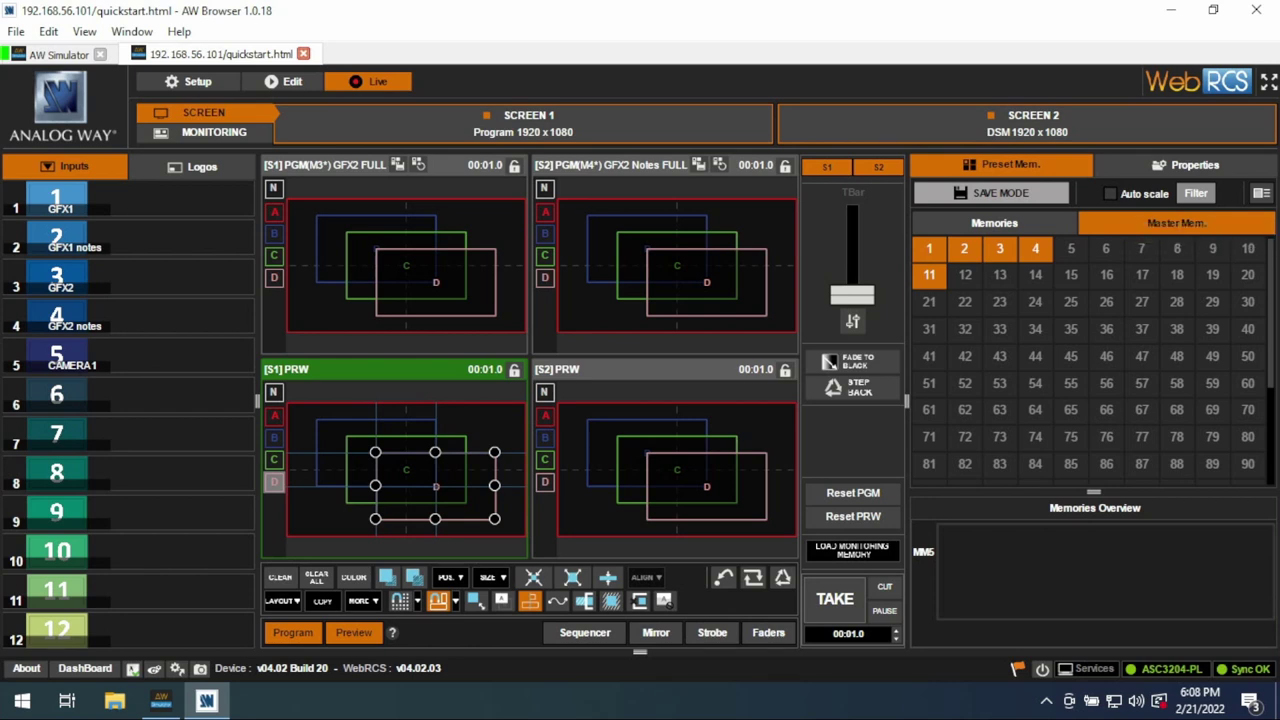
# Load the twelve-widget template showing inputs In1 to In12 as the monitoring output's mosaic layout.
pyautogui.click(213, 132)
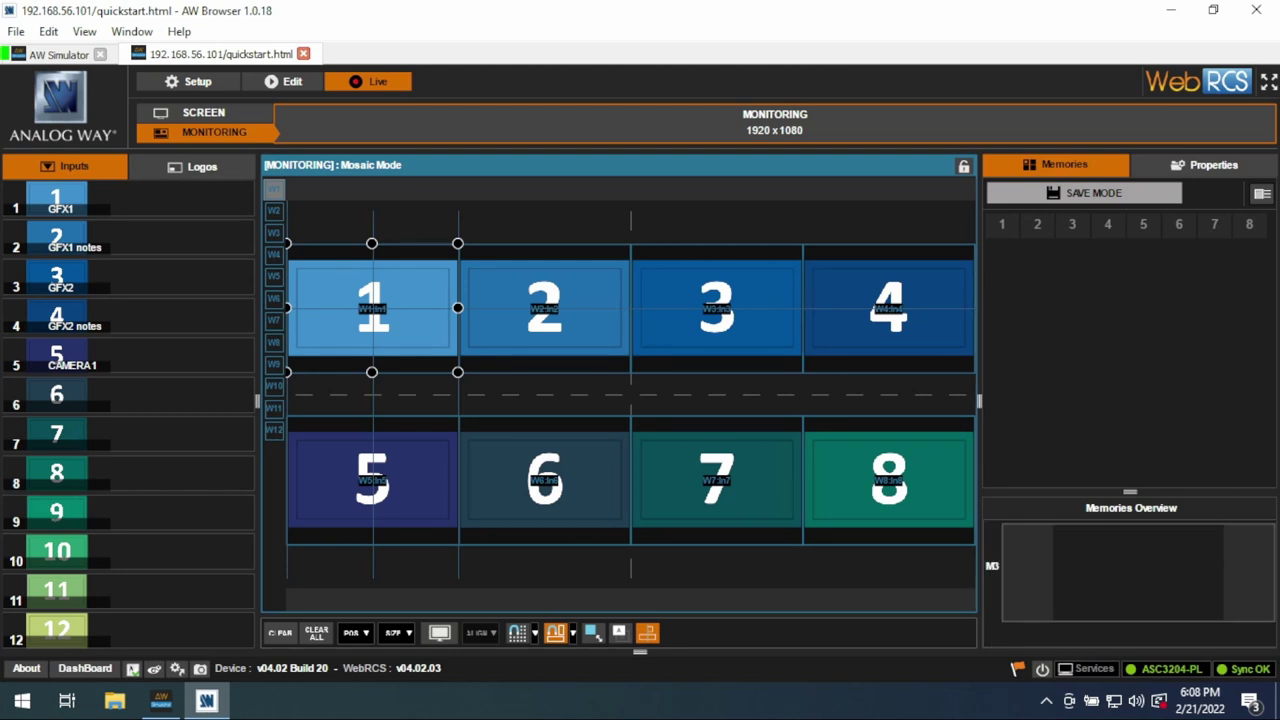
pyautogui.click(1205, 165)
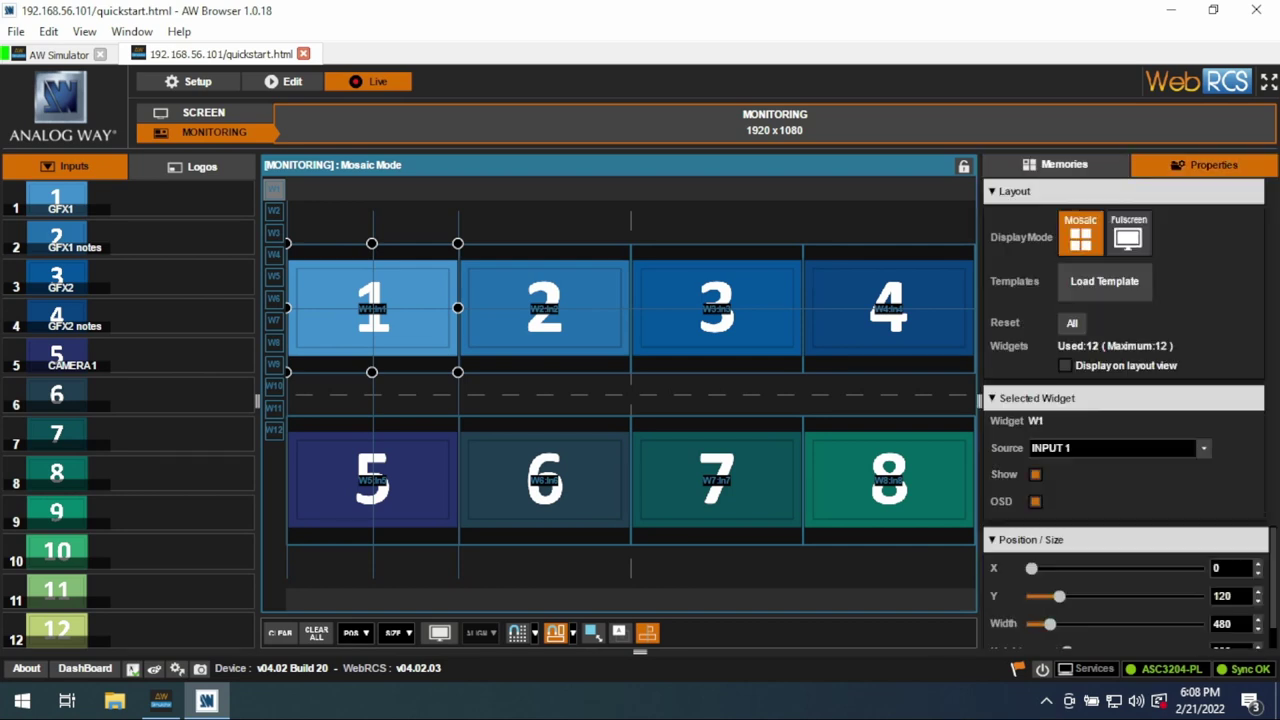
pyautogui.click(1104, 281)
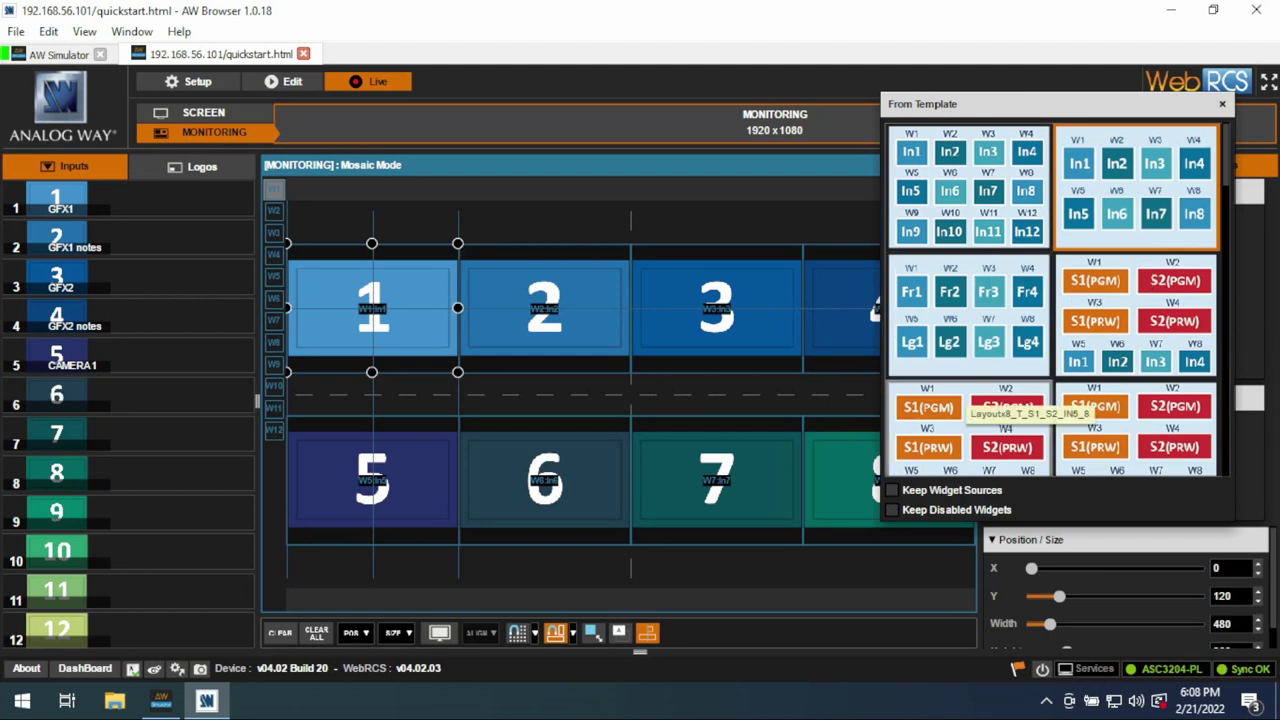
pyautogui.scroll(-8, 1048, 340)
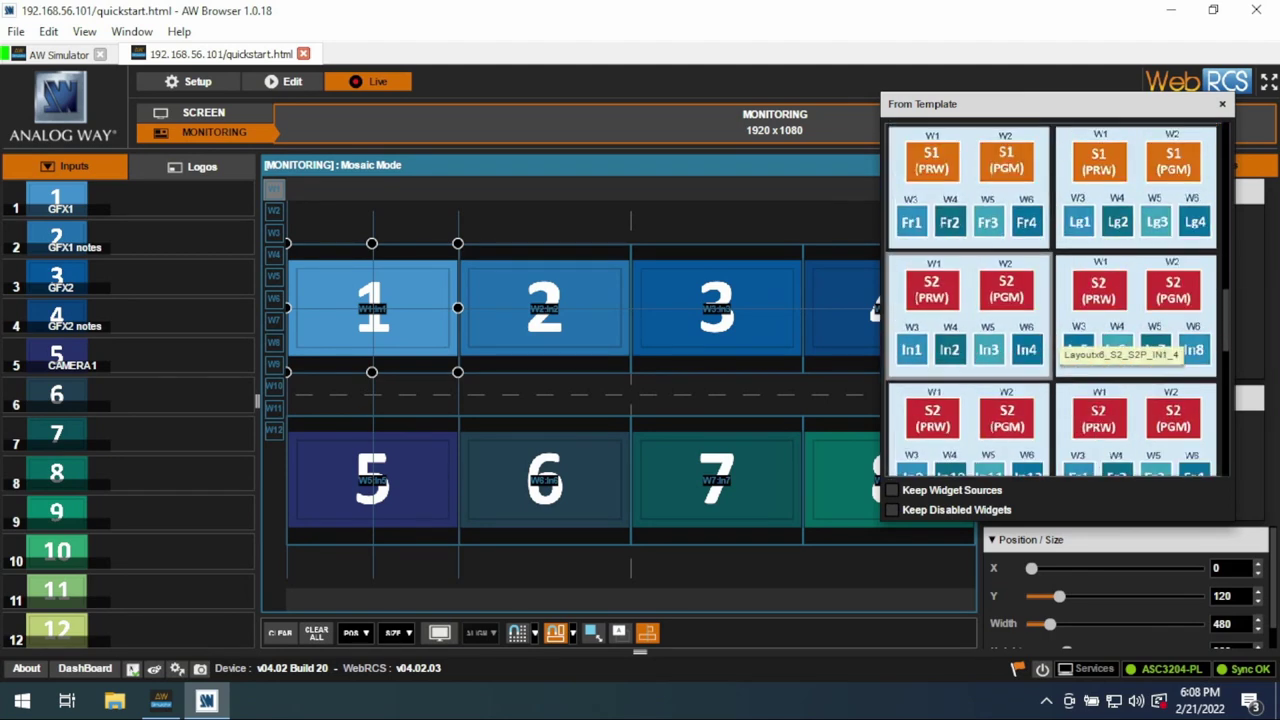
pyautogui.scroll(8, 1048, 340)
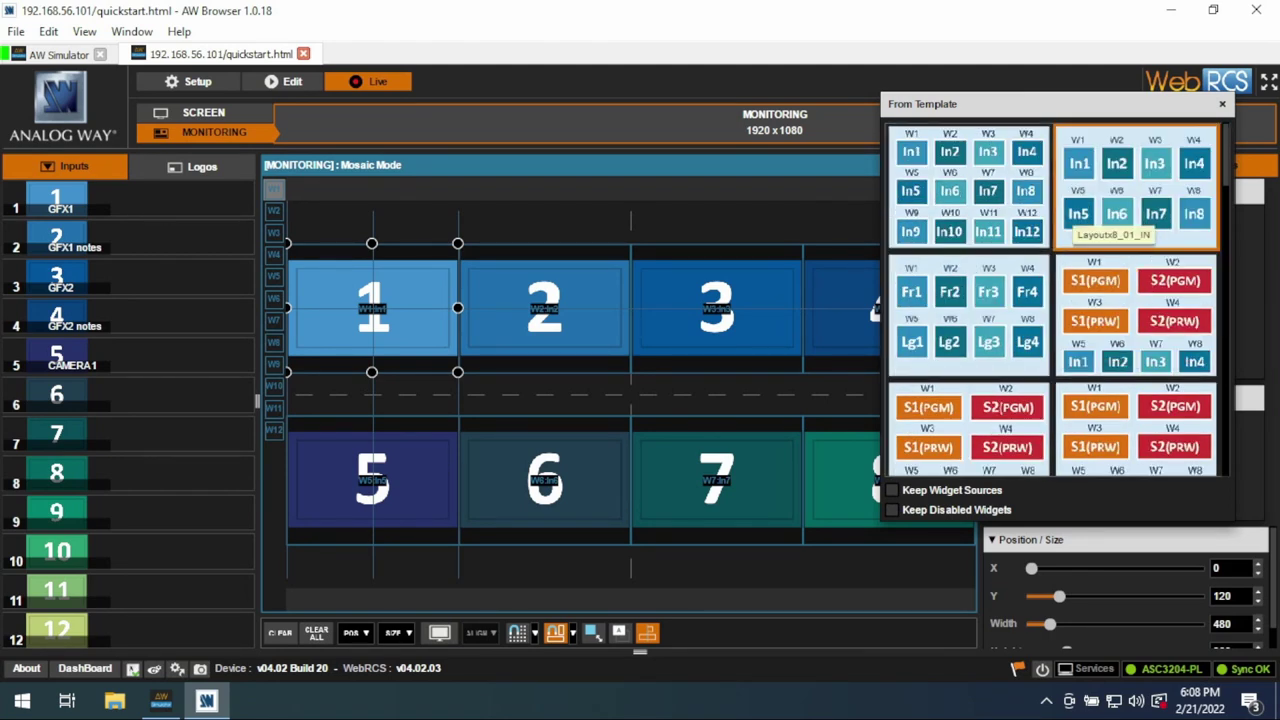
pyautogui.scroll(-5, 1125, 276)
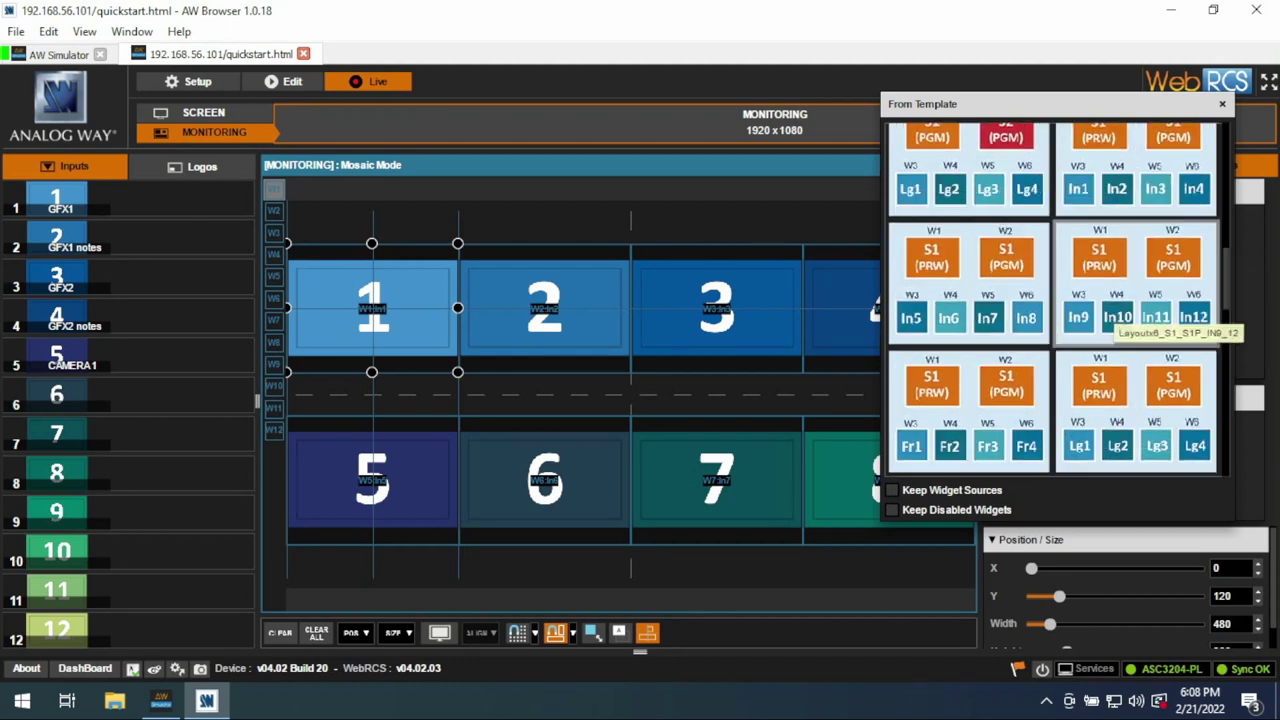
pyautogui.scroll(1, 1125, 300)
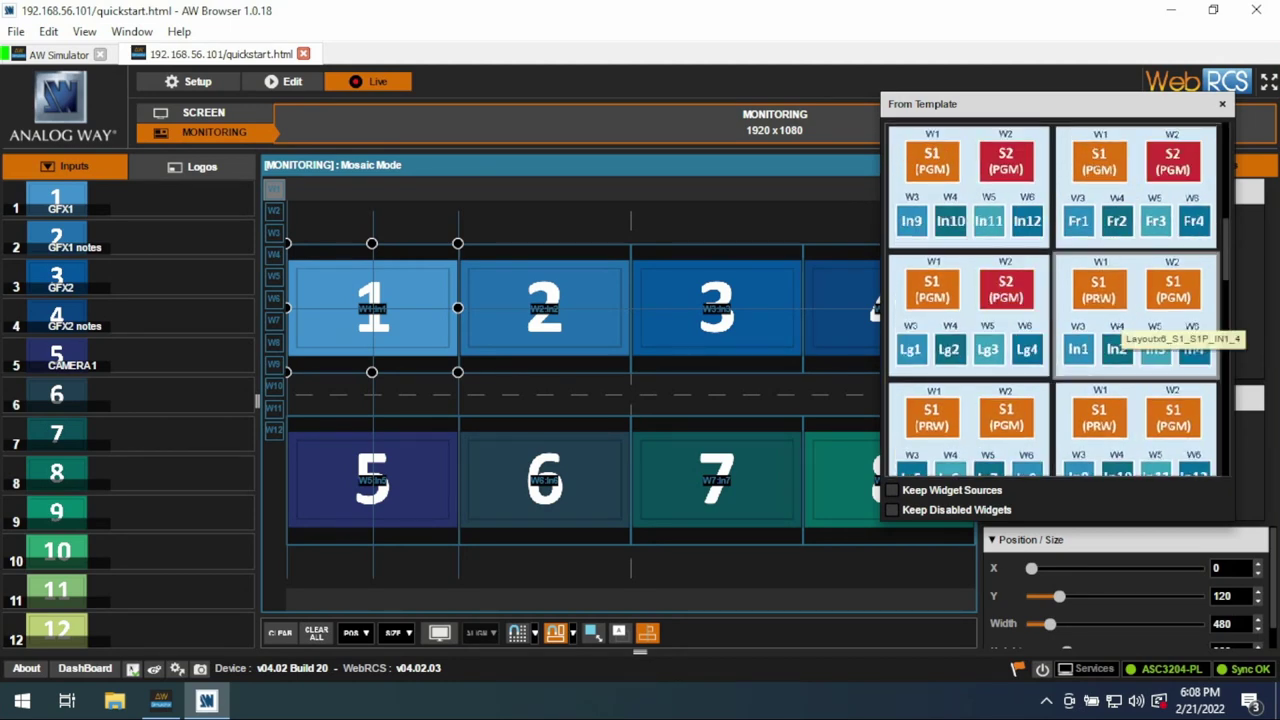
pyautogui.scroll(-5, 1130, 320)
pyautogui.scroll(-6, 1140, 305)
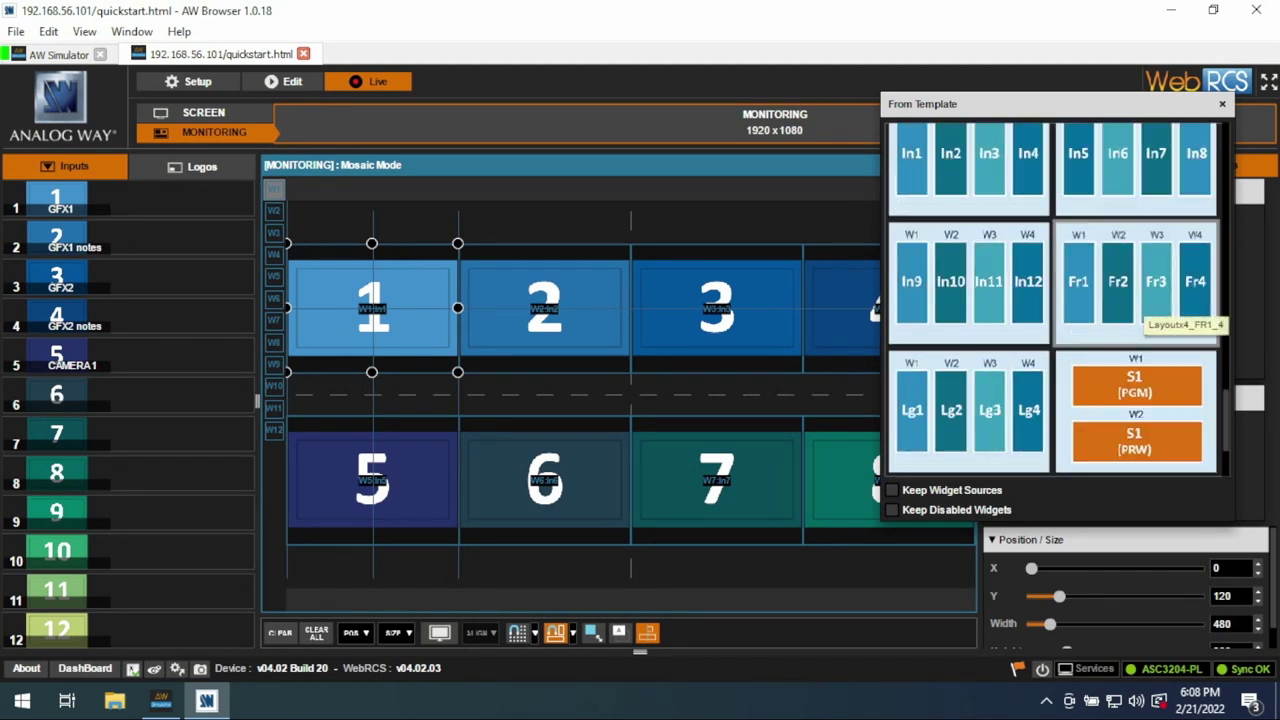
pyautogui.scroll(7, 1140, 305)
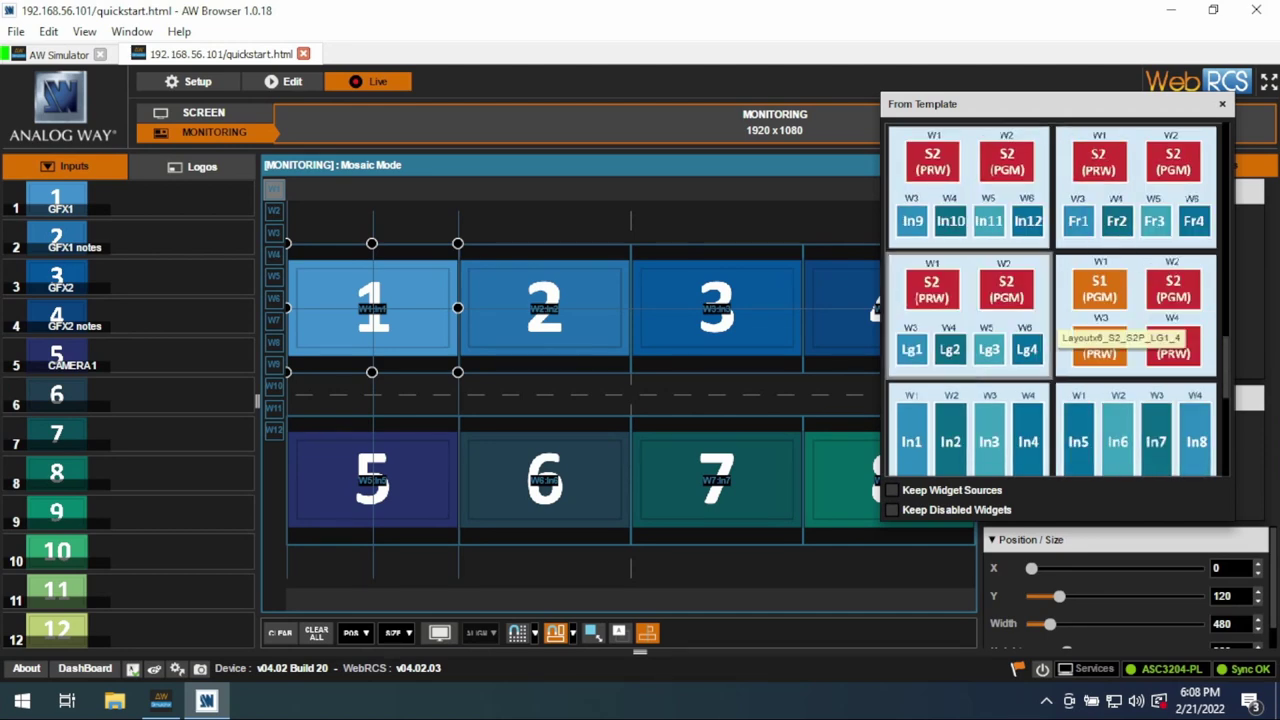
pyautogui.scroll(-3, 1100, 322)
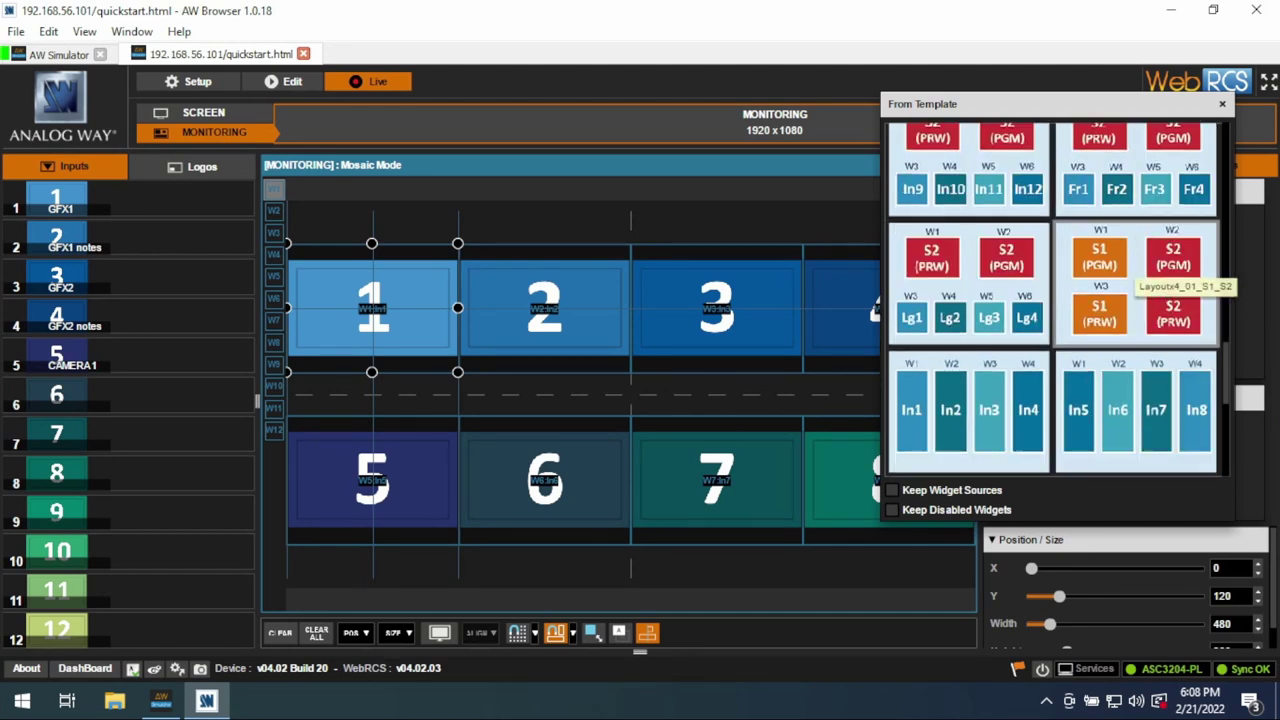
pyautogui.scroll(10, 1115, 320)
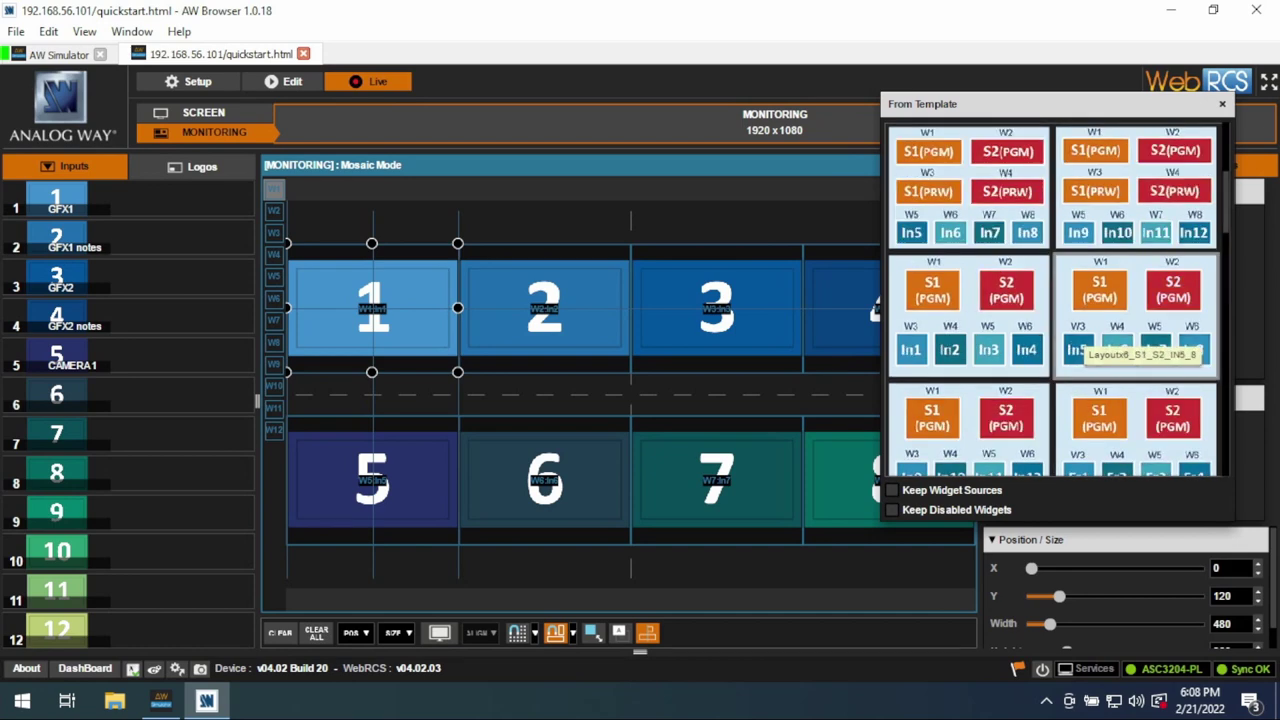
pyautogui.click(1008, 240)
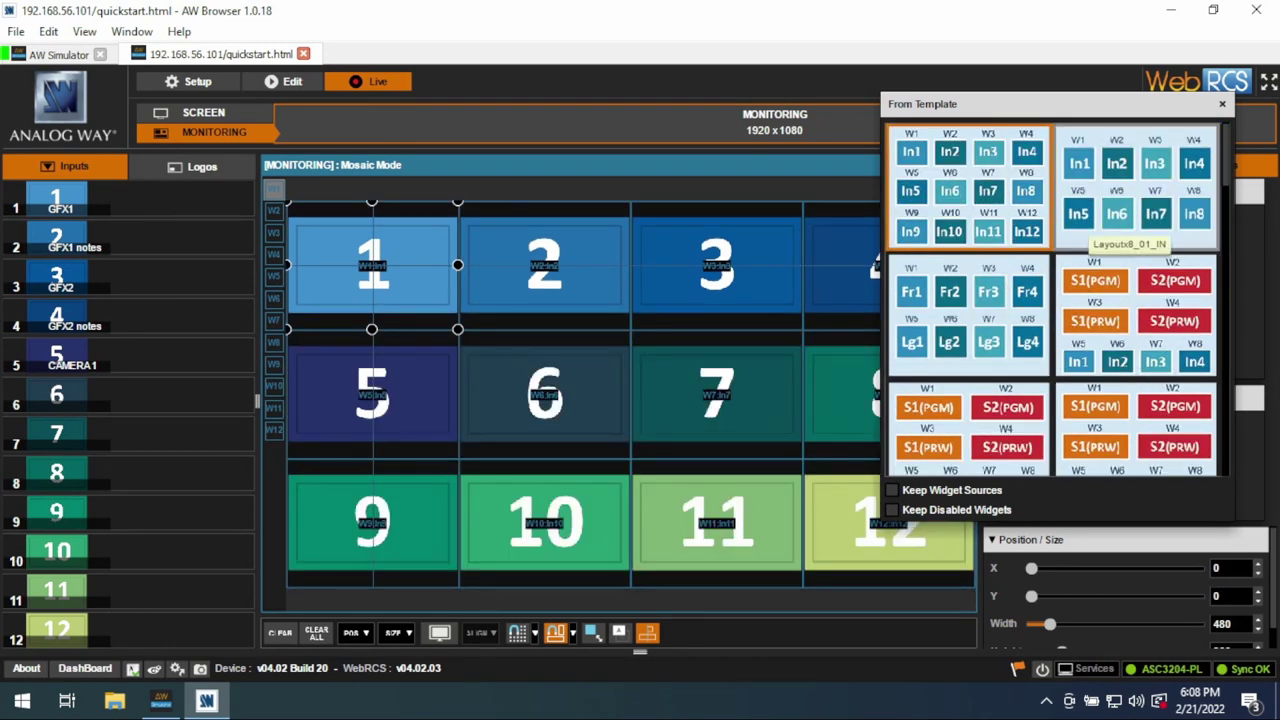
pyautogui.click(1222, 104)
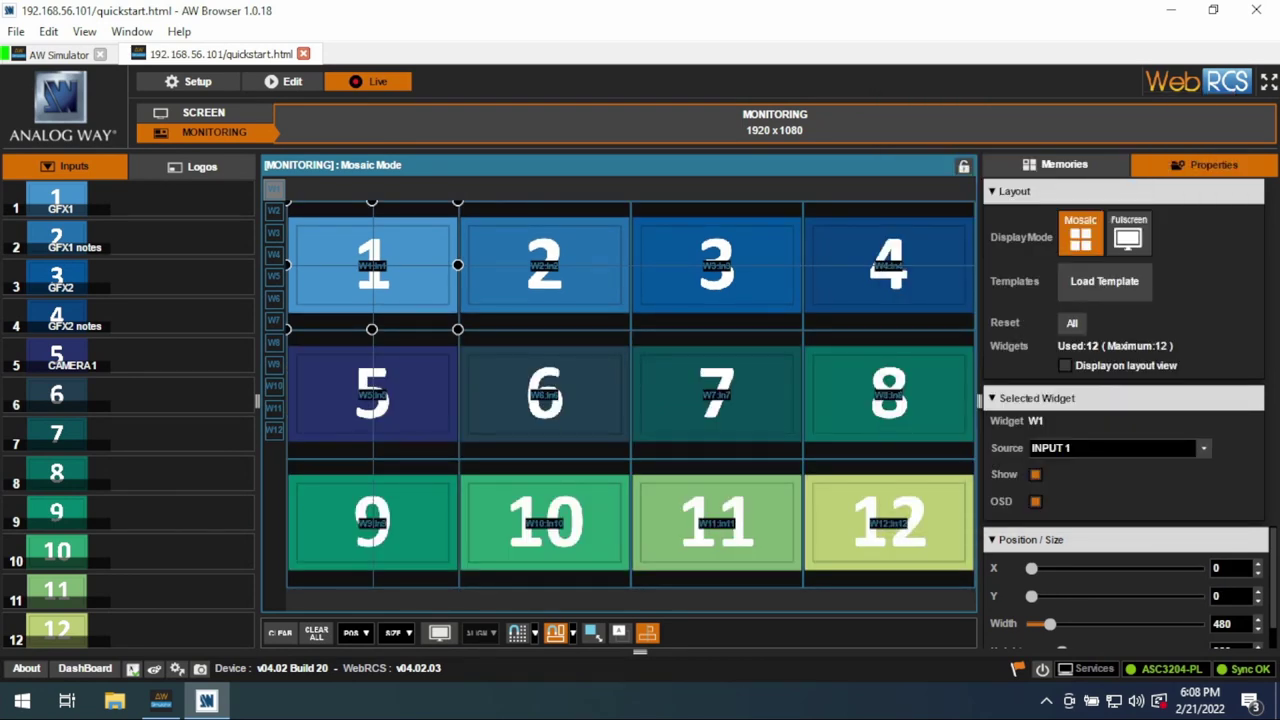
pyautogui.click(1064, 164)
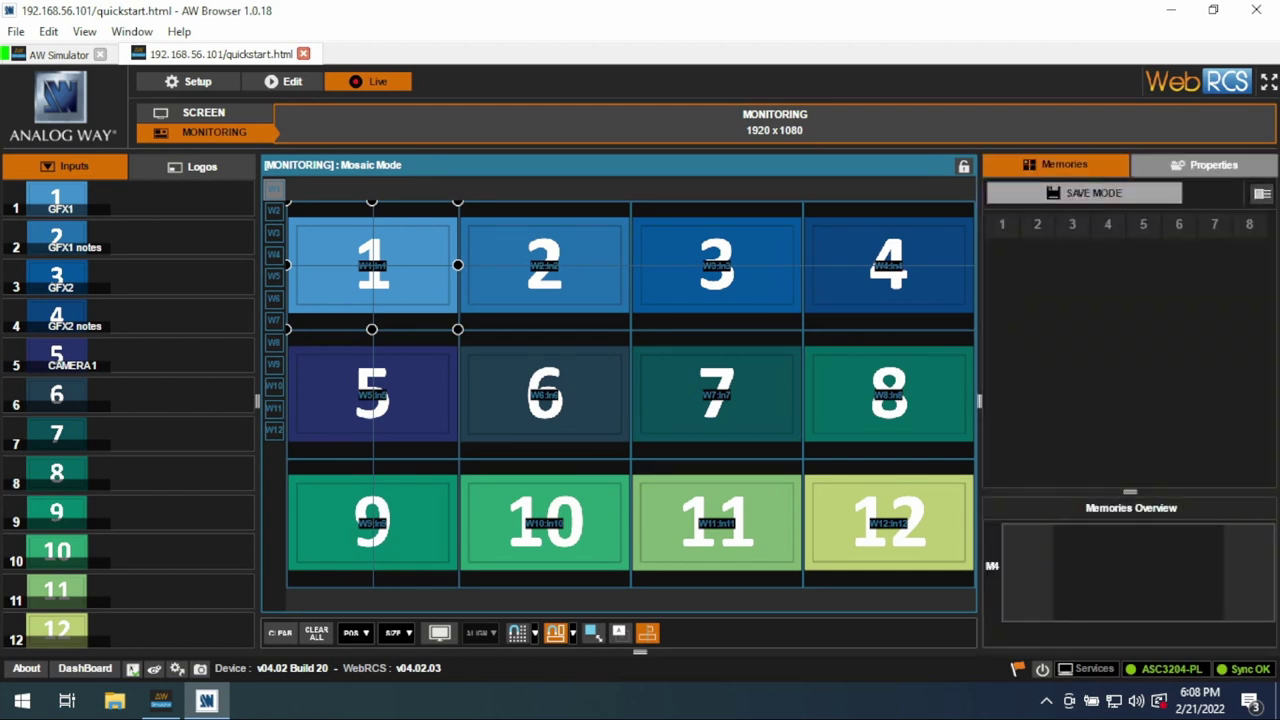
pyautogui.click(1205, 164)
pyautogui.click(544, 265)
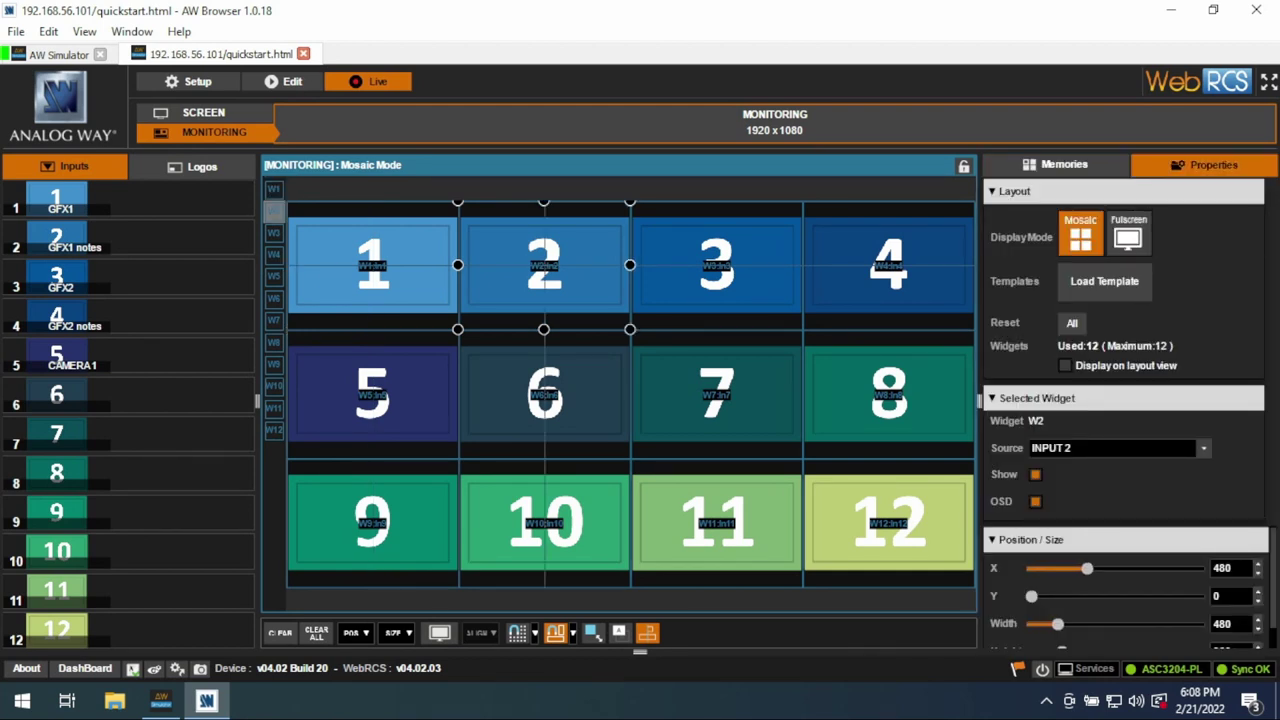
pyautogui.click(716, 265)
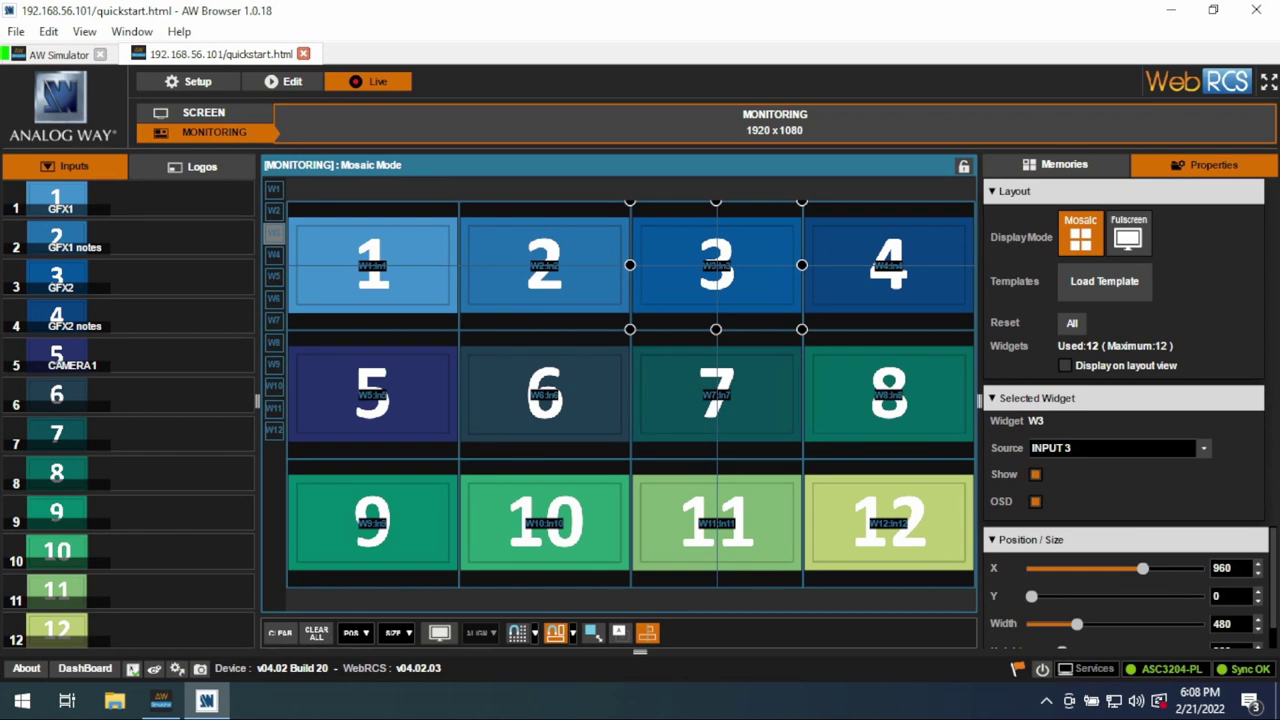
# Set the source of monitoring widget W1 to PREVIEW 1.
pyautogui.click(372, 265)
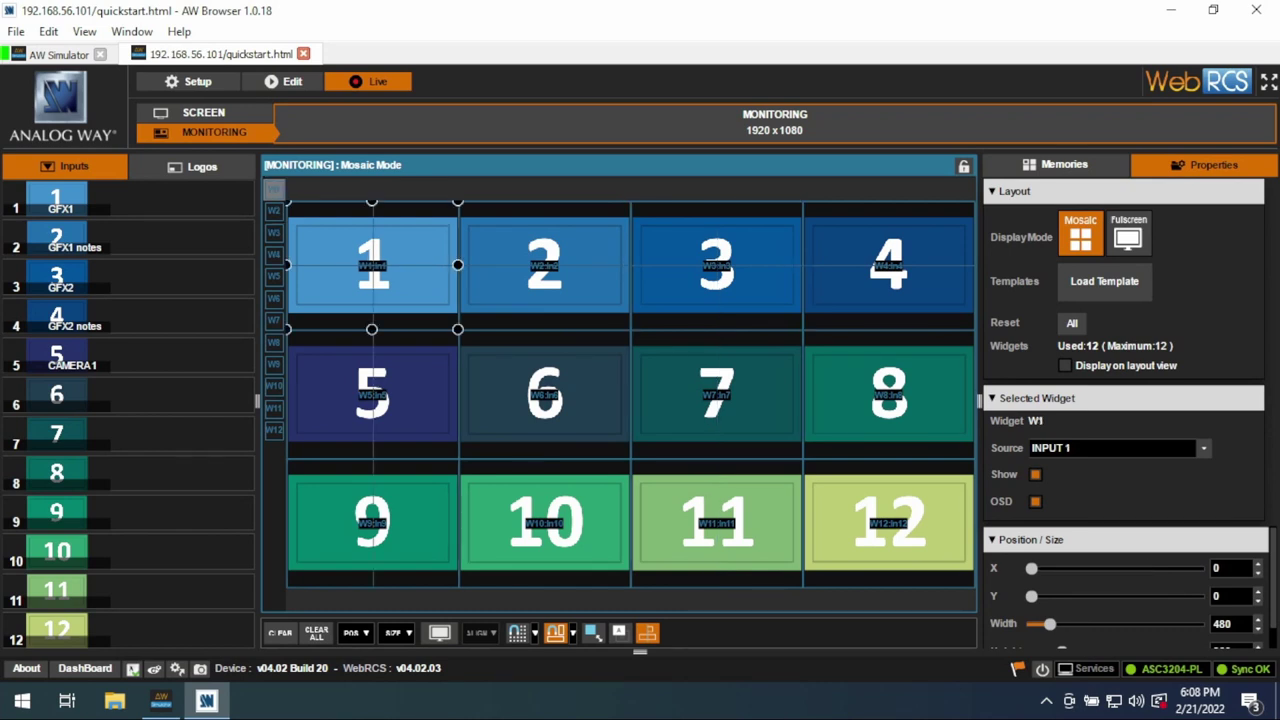
pyautogui.click(1203, 448)
pyautogui.scroll(-4, 1115, 497)
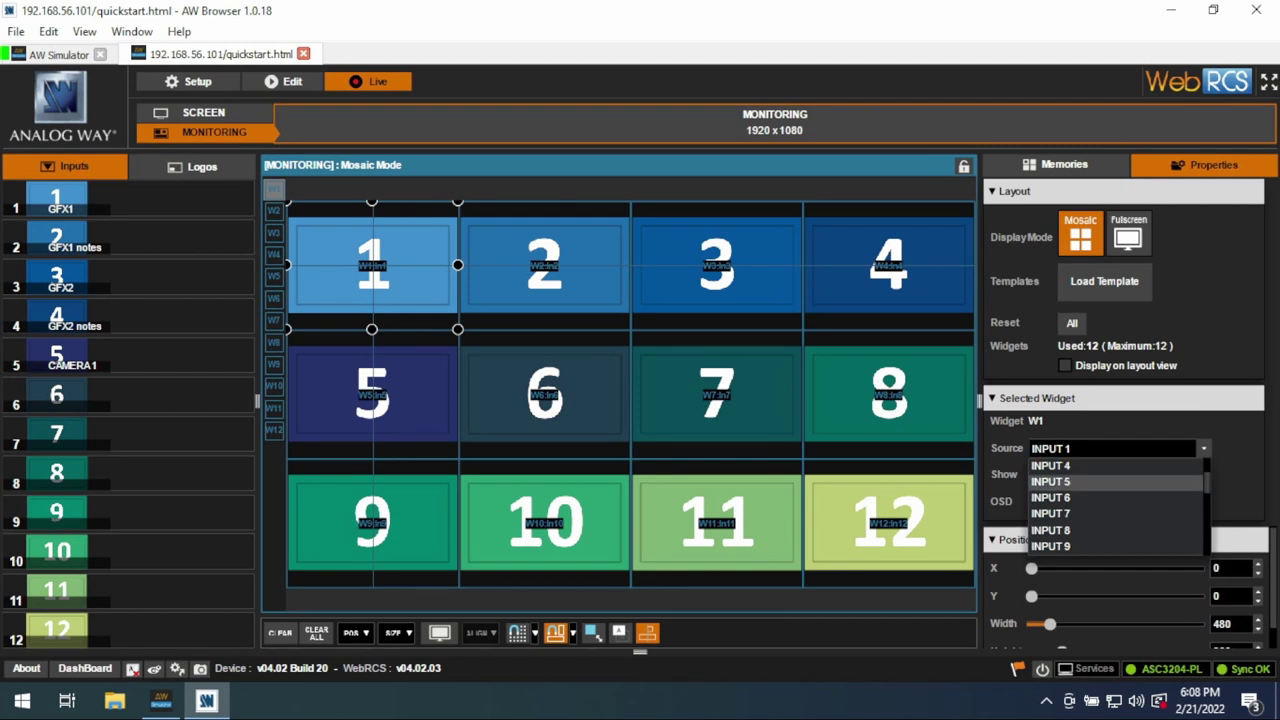
pyautogui.scroll(-2, 1100, 497)
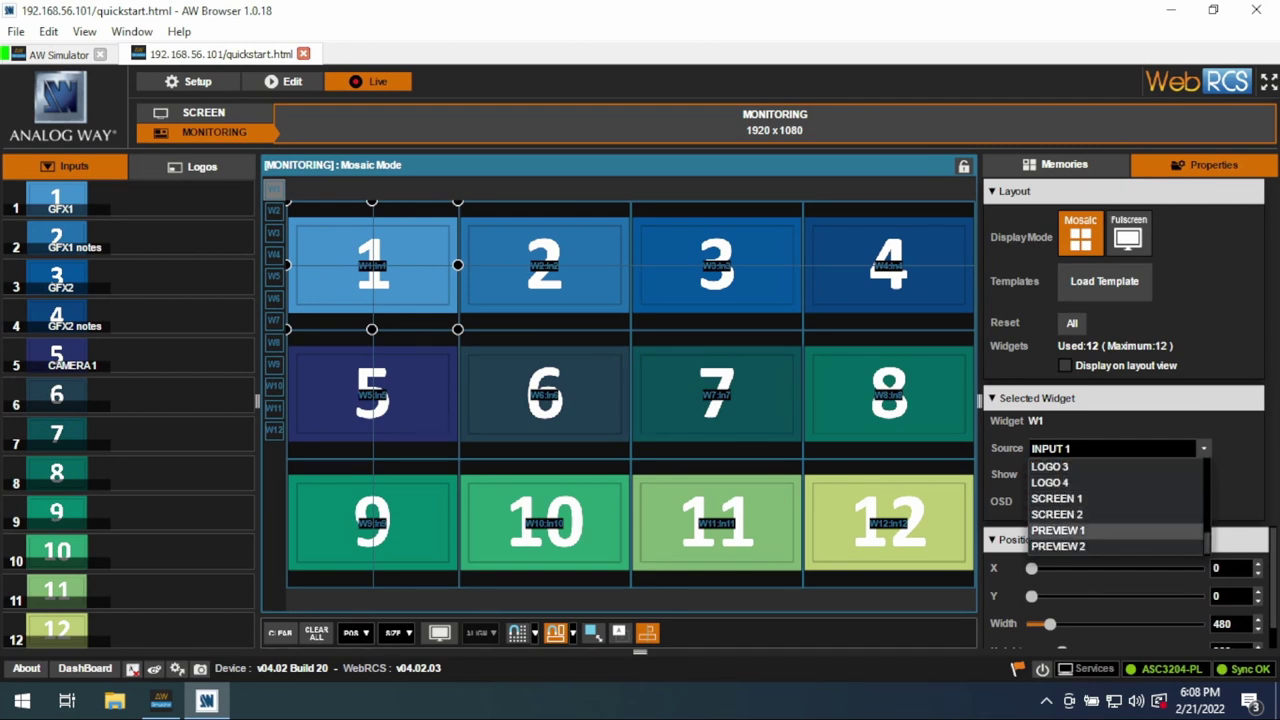
pyautogui.click(1058, 530)
# Set the source of monitoring widget W2 to SCREEN 1.
pyautogui.click(544, 265)
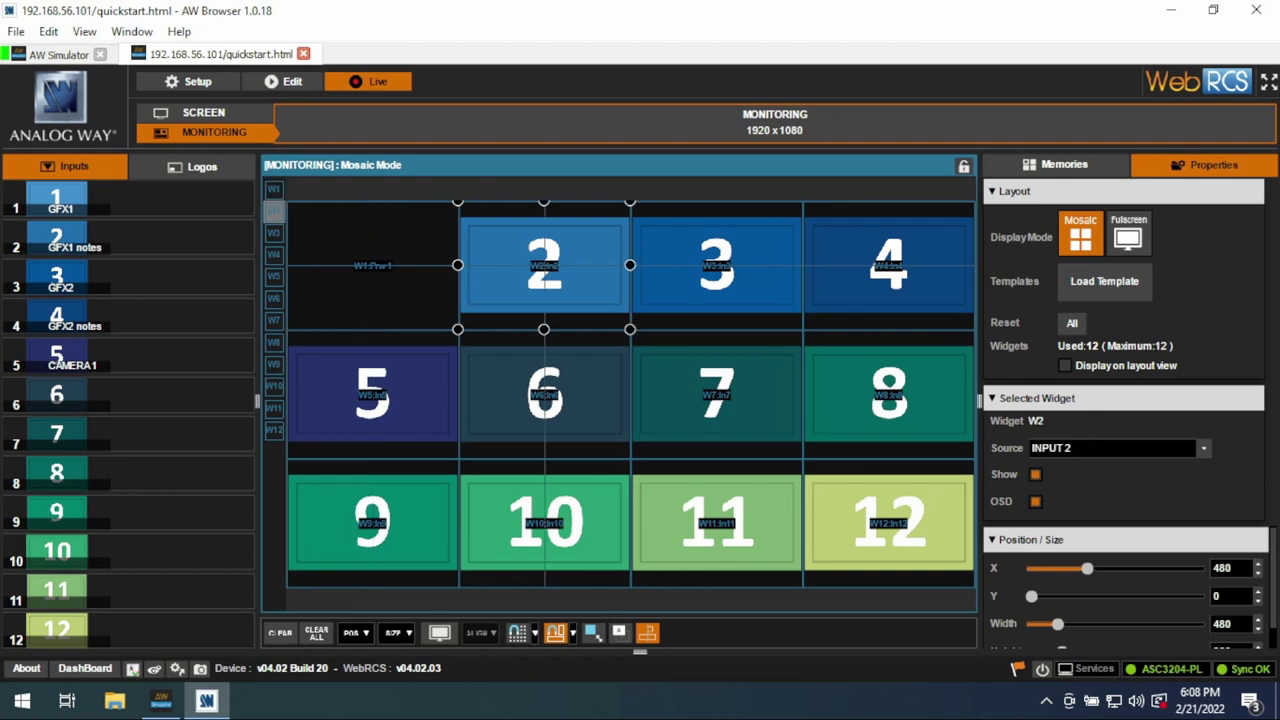
pyautogui.click(1204, 449)
pyautogui.scroll(-5, 1100, 500)
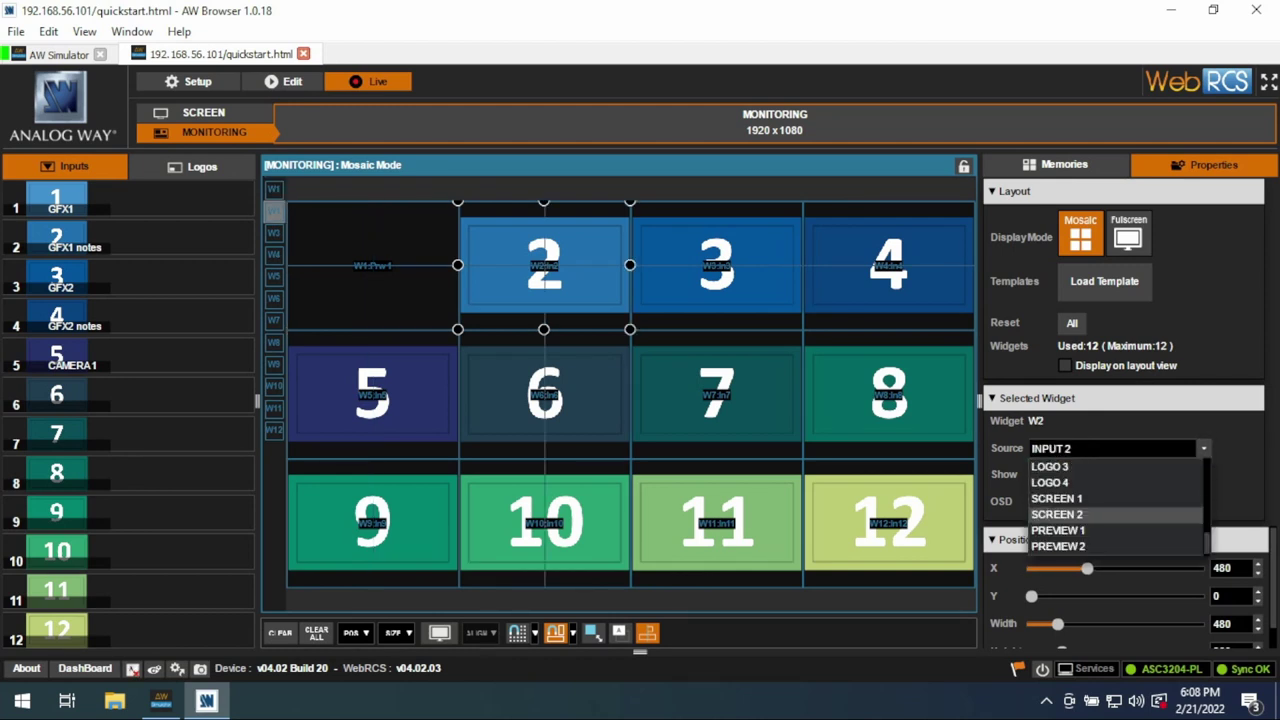
pyautogui.click(1056, 498)
# Set the source of monitoring widget W3 to PREVIEW 2.
pyautogui.click(716, 265)
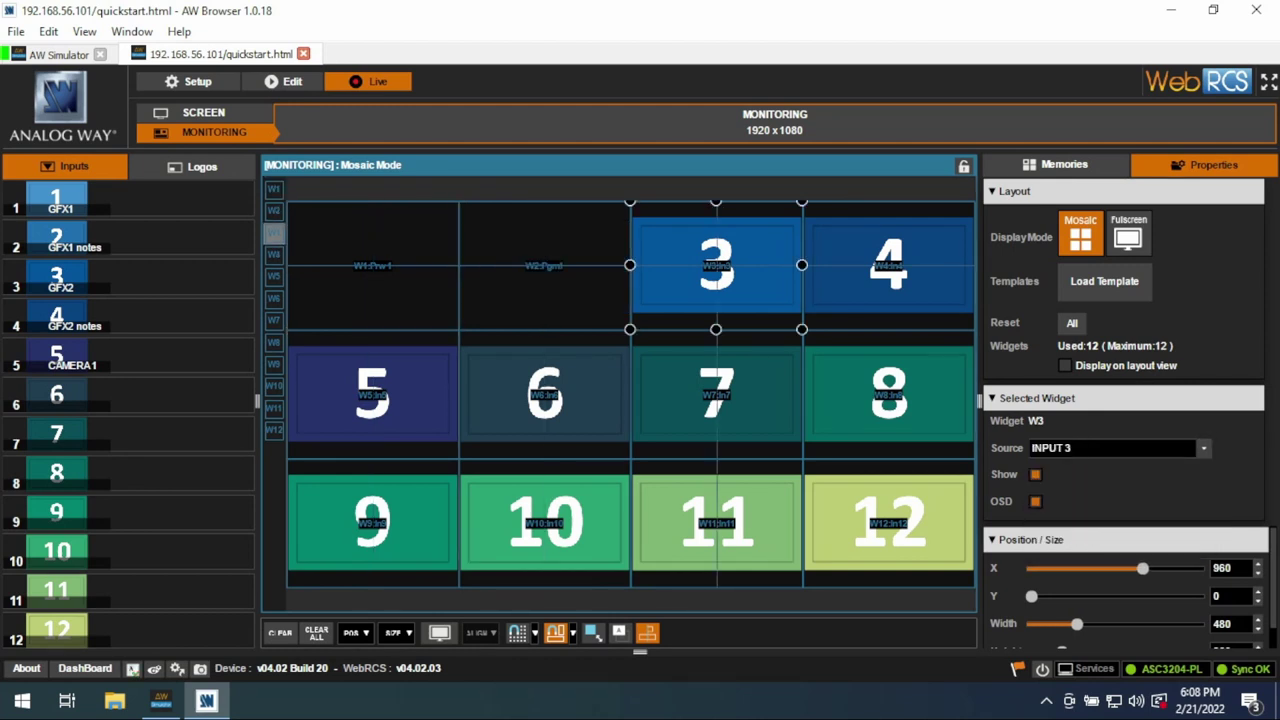
pyautogui.click(1204, 449)
pyautogui.scroll(-4, 1100, 483)
pyautogui.click(1100, 498)
pyautogui.click(1204, 449)
pyautogui.scroll(-5, 1100, 510)
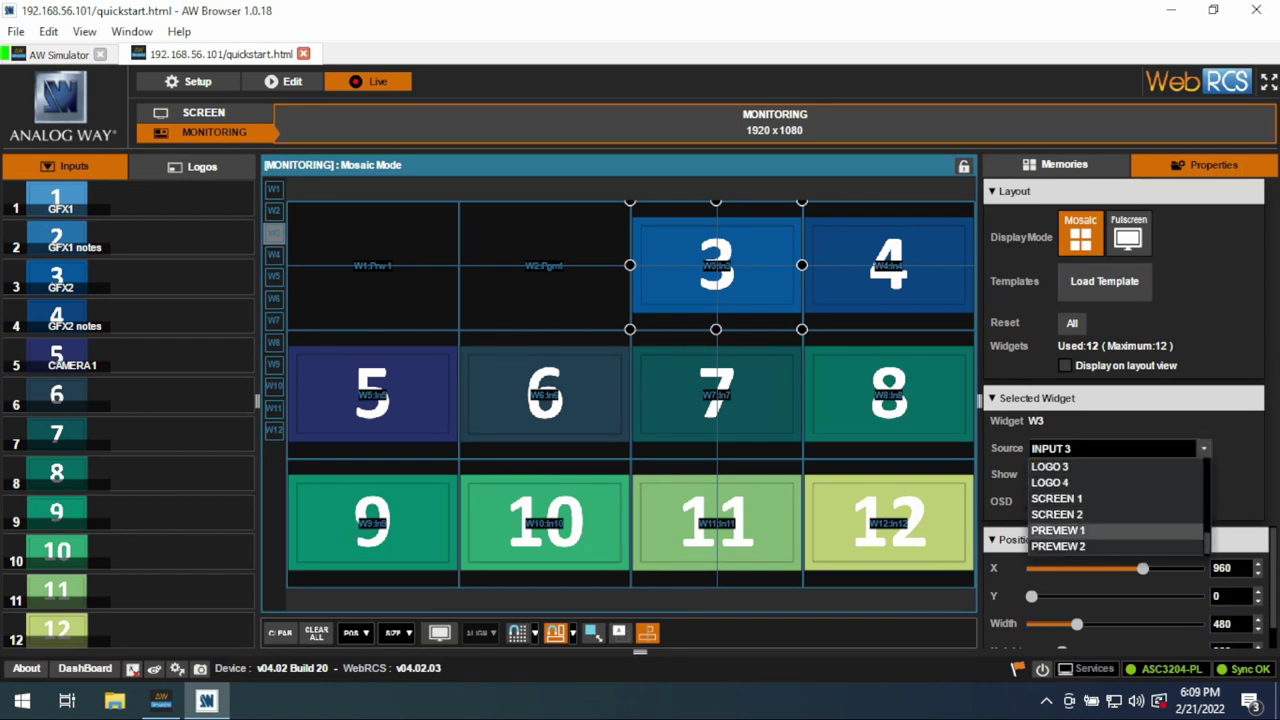
pyautogui.click(1058, 546)
# Set the source of monitoring widget W4 to SCREEN 2.
pyautogui.click(273, 255)
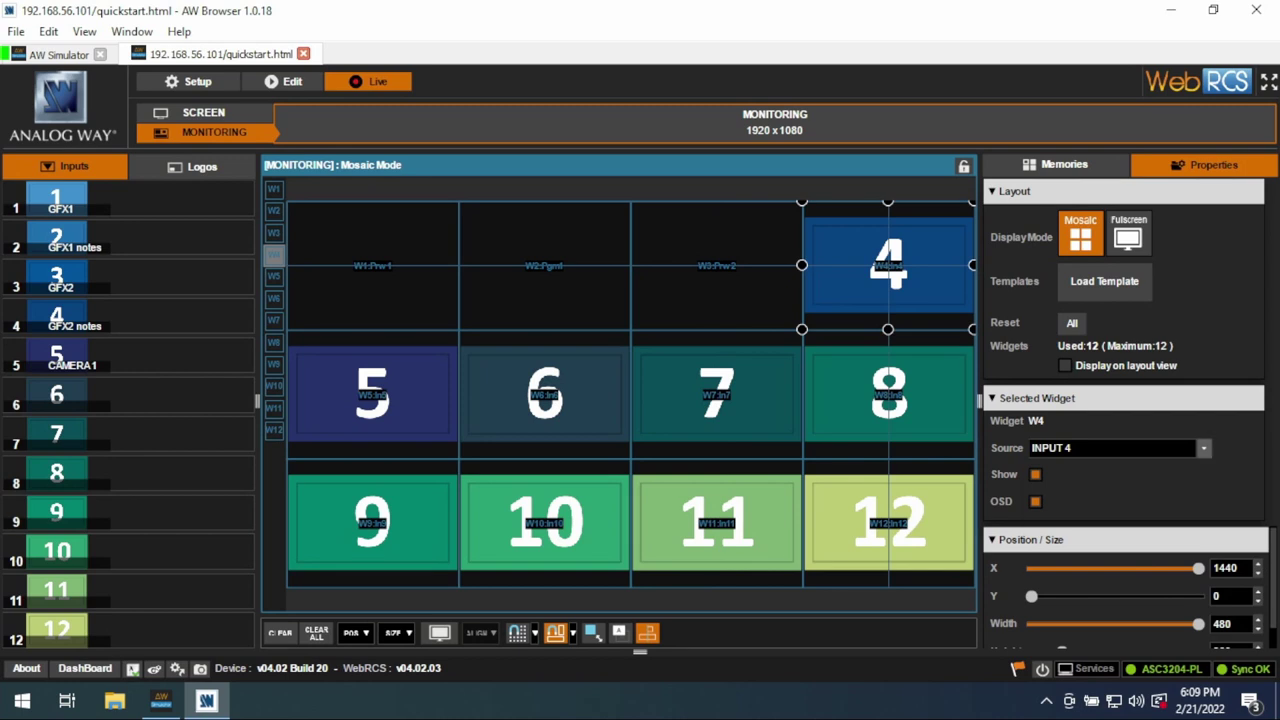
pyautogui.click(1204, 449)
pyautogui.scroll(-5, 1100, 505)
pyautogui.click(1057, 514)
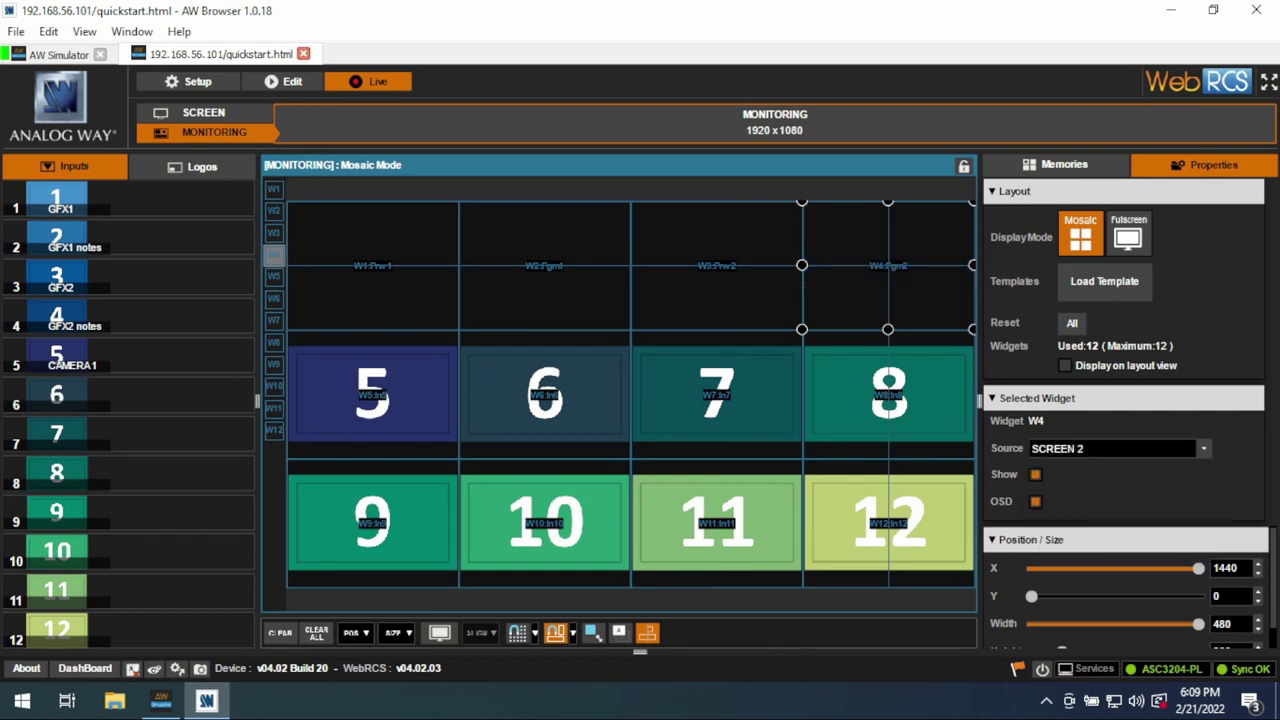
pyautogui.click(273, 277)
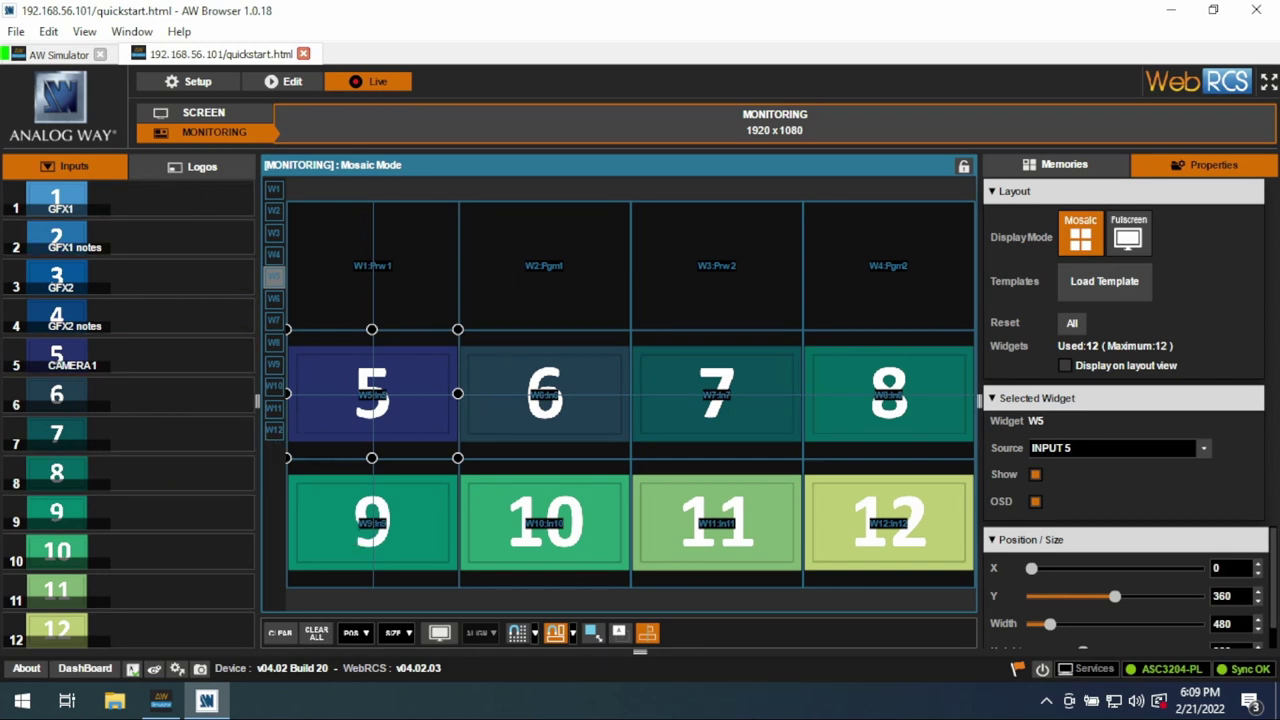
# Save the twelve-widget monitoring layout as monitoring memory 1.
pyautogui.click(1055, 164)
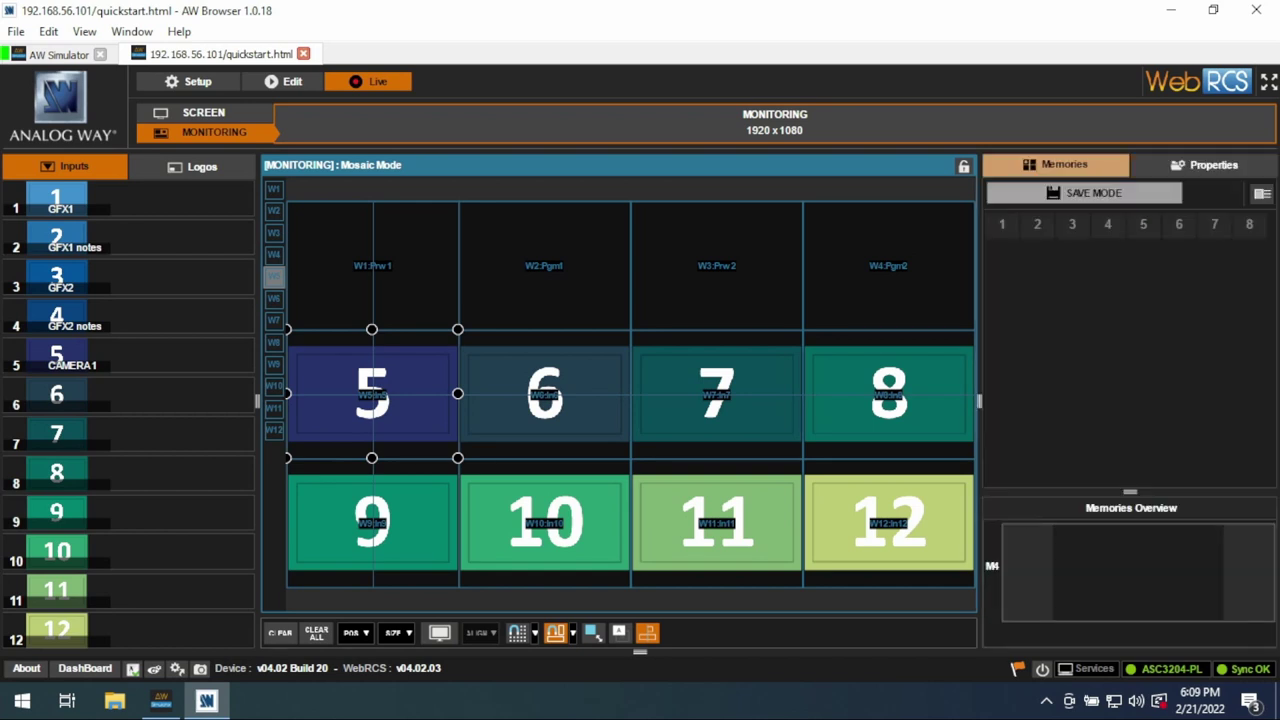
pyautogui.click(1084, 193)
pyautogui.click(1001, 224)
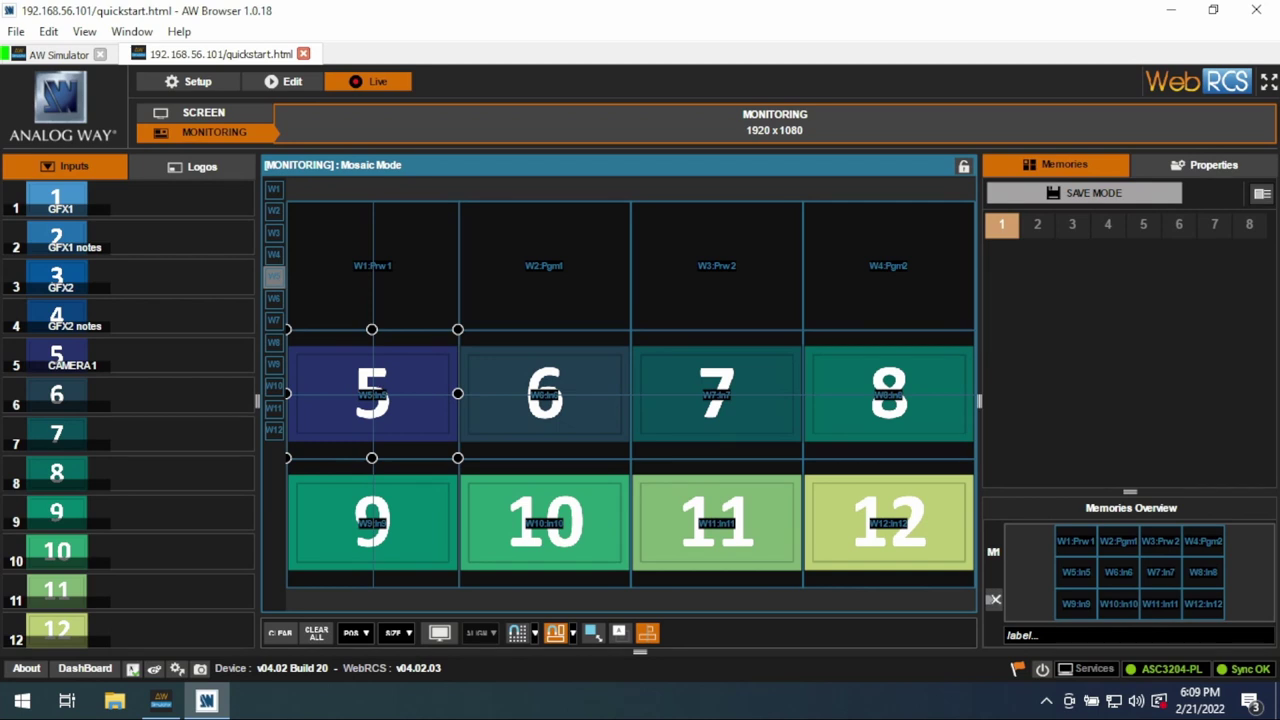
# Try the eight-widget template with Screens 1 and 2 program and preview above inputs In9 to In12.
pyautogui.click(1204, 165)
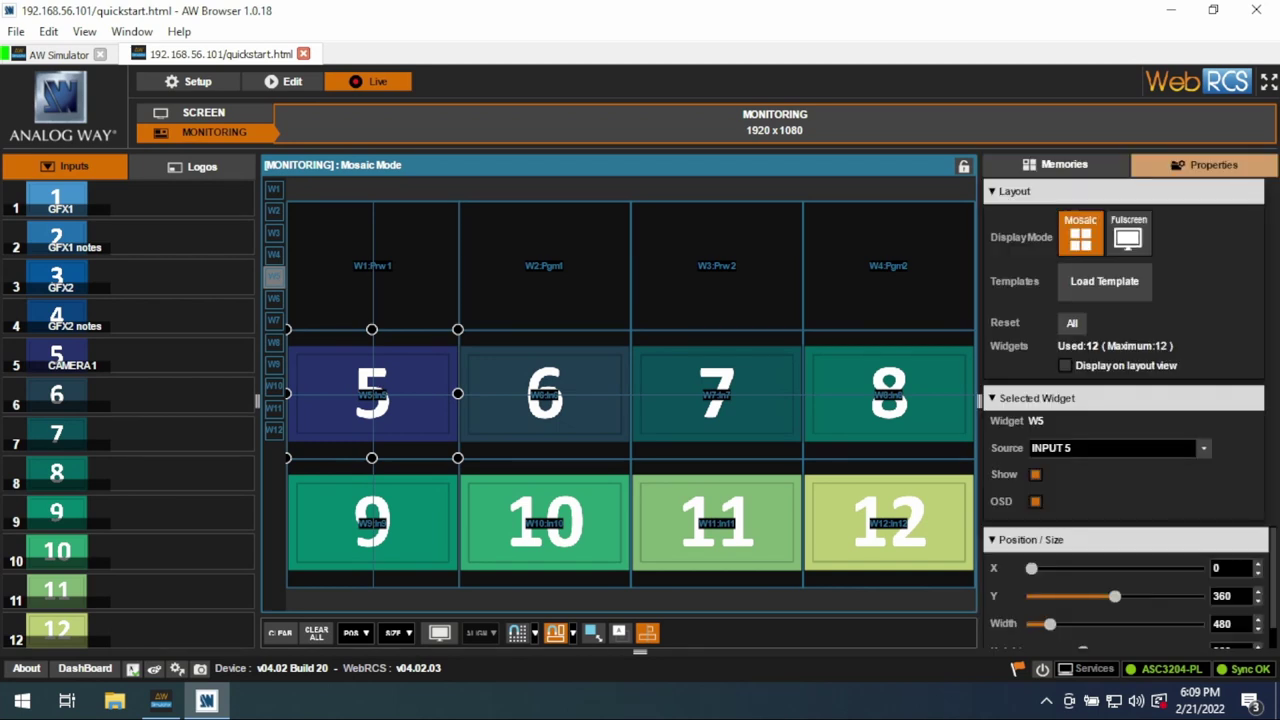
pyautogui.click(1104, 281)
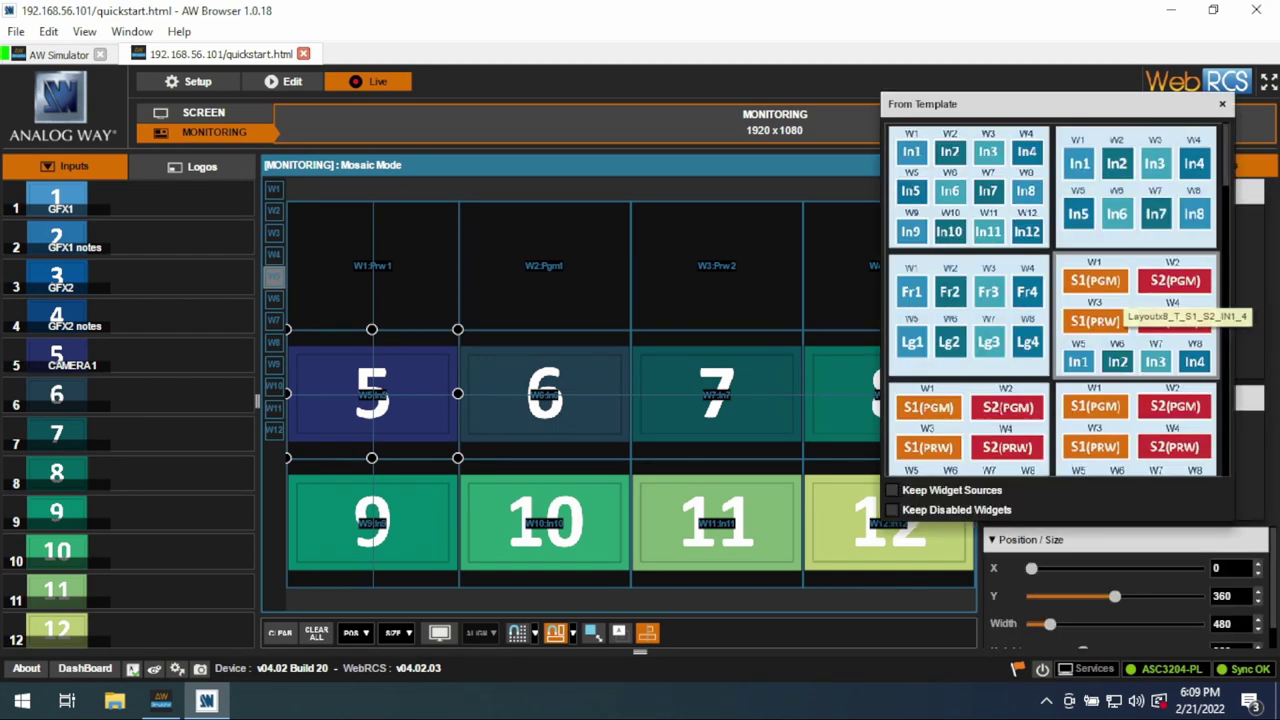
pyautogui.scroll(-1, 1125, 310)
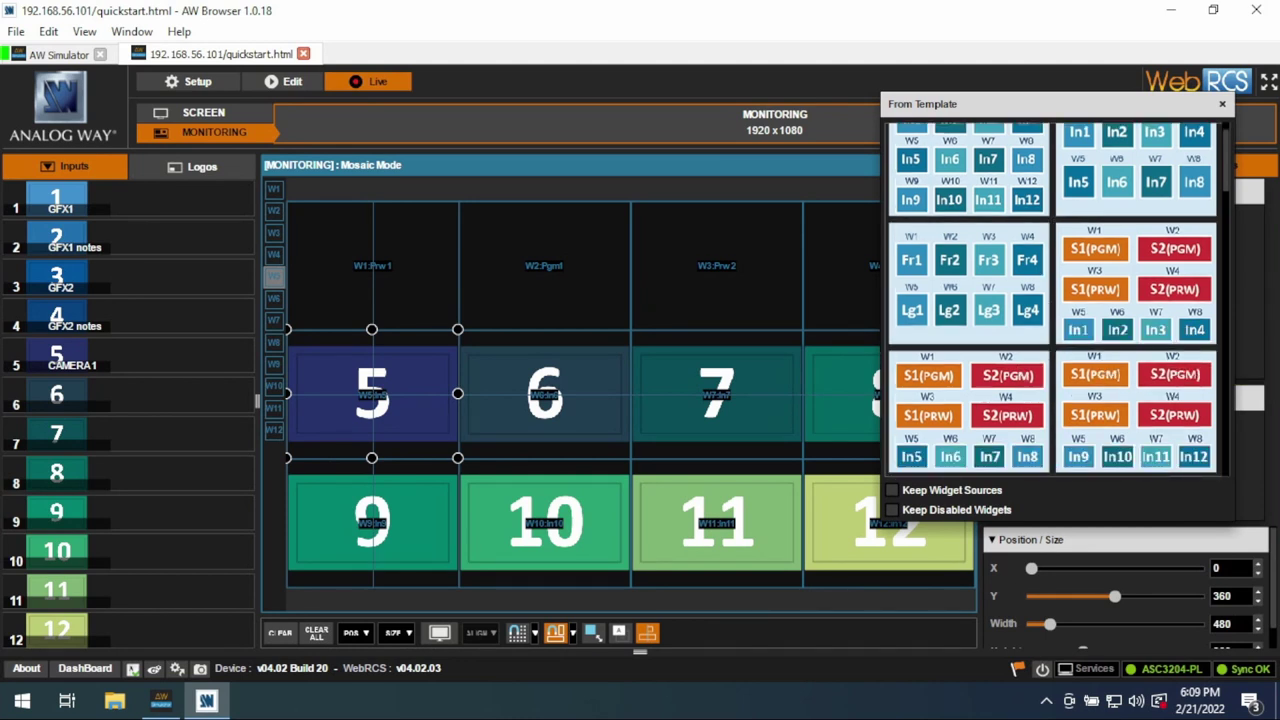
pyautogui.scroll(-1, 1140, 362)
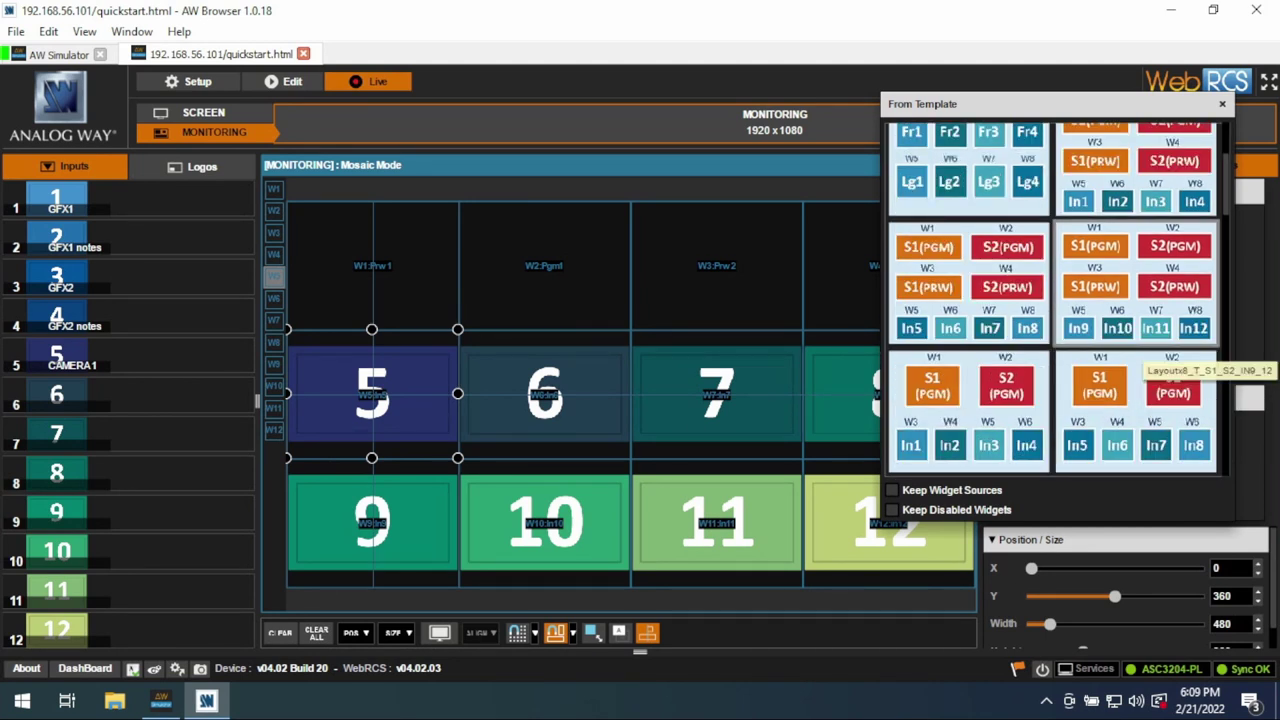
pyautogui.click(1136, 285)
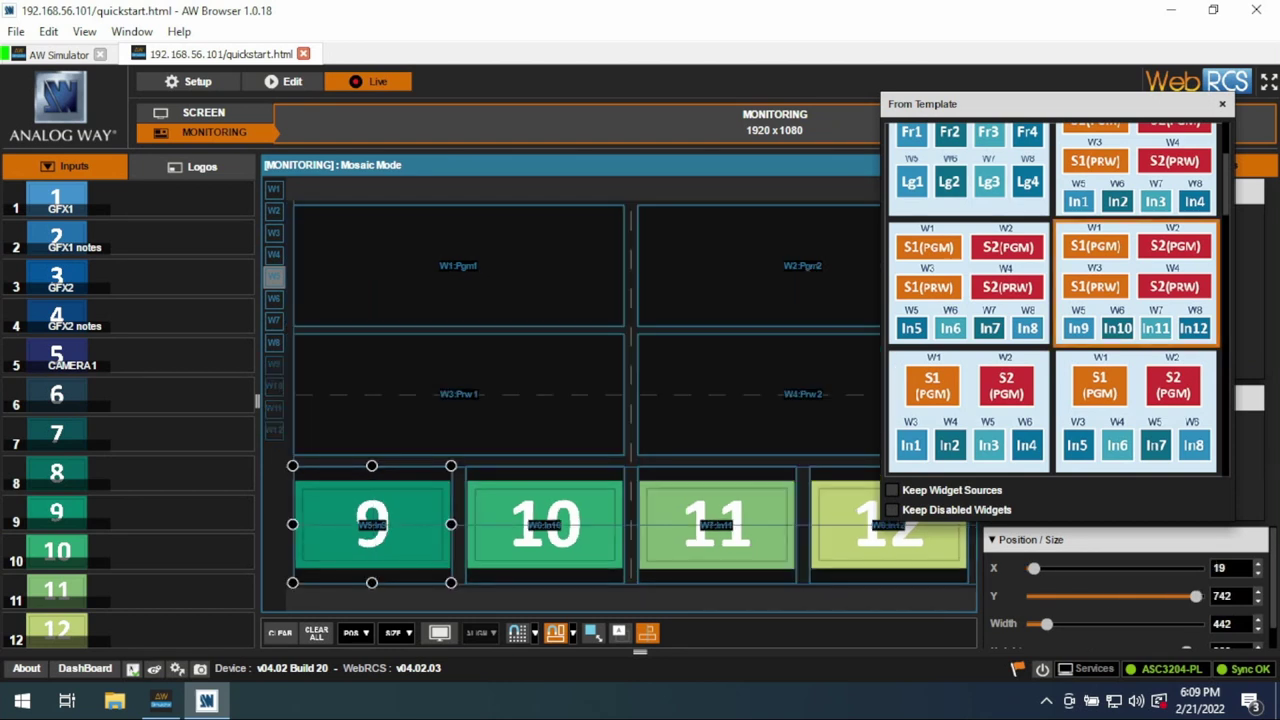
# Load the six-widget template with the Screen 1 and Screen 2 programs above inputs In9 to In12.
pyautogui.scroll(-2, 1080, 440)
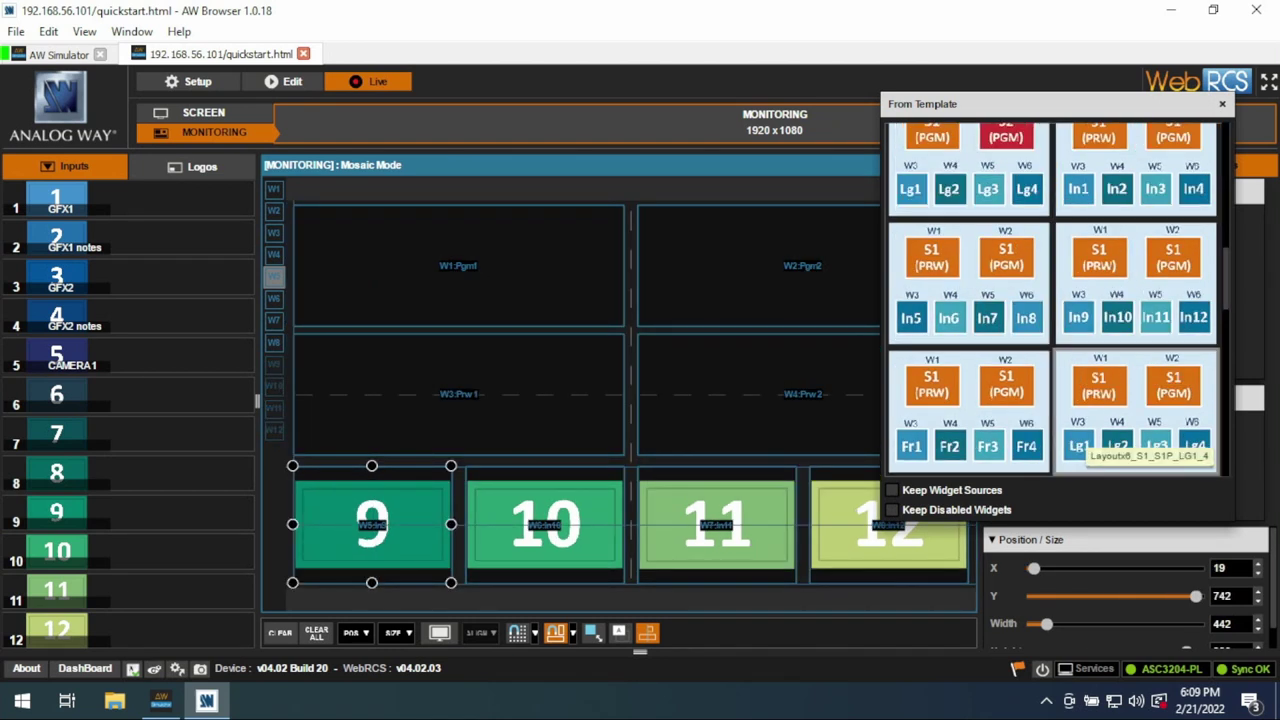
pyautogui.scroll(2, 1080, 400)
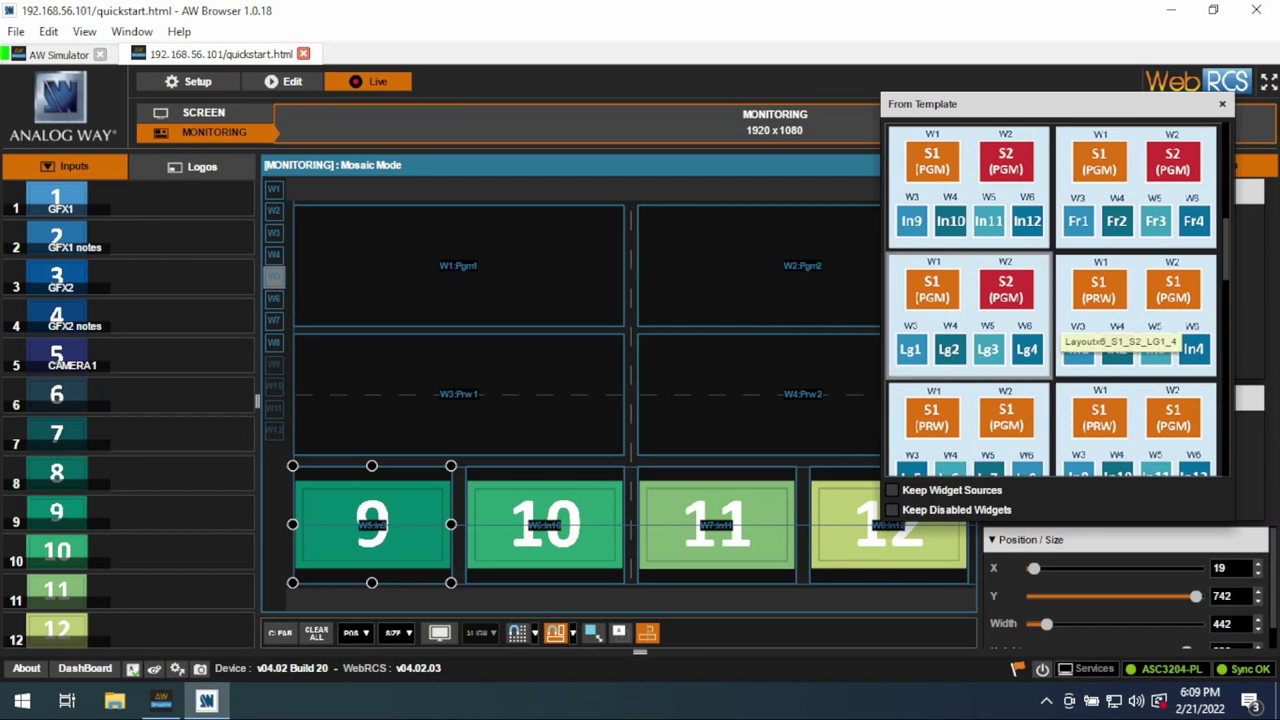
pyautogui.click(968, 315)
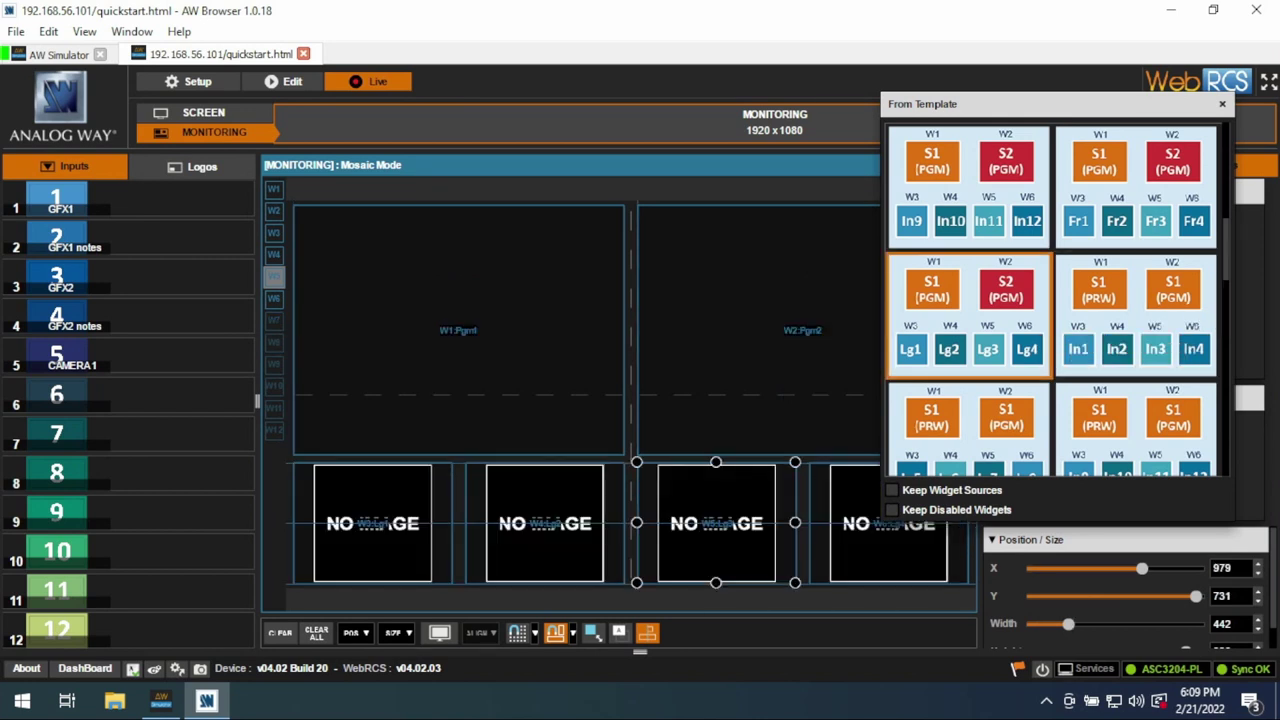
pyautogui.click(1046, 178)
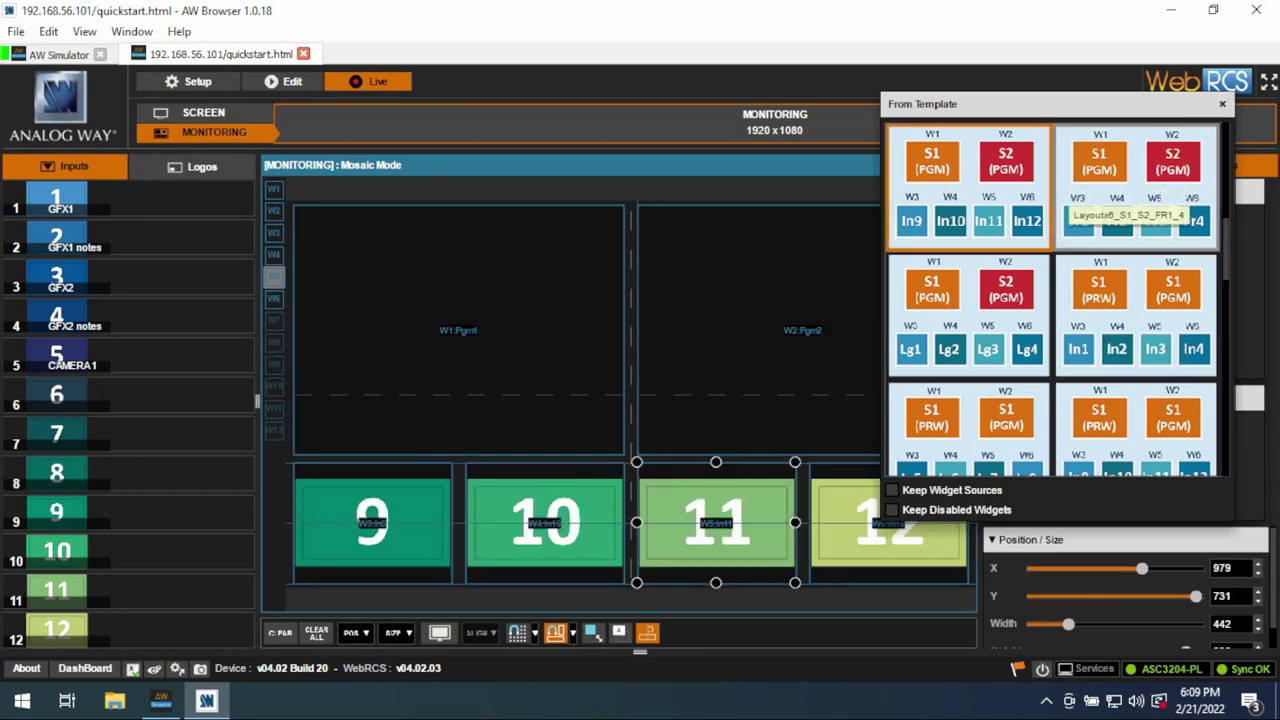
pyautogui.click(1222, 104)
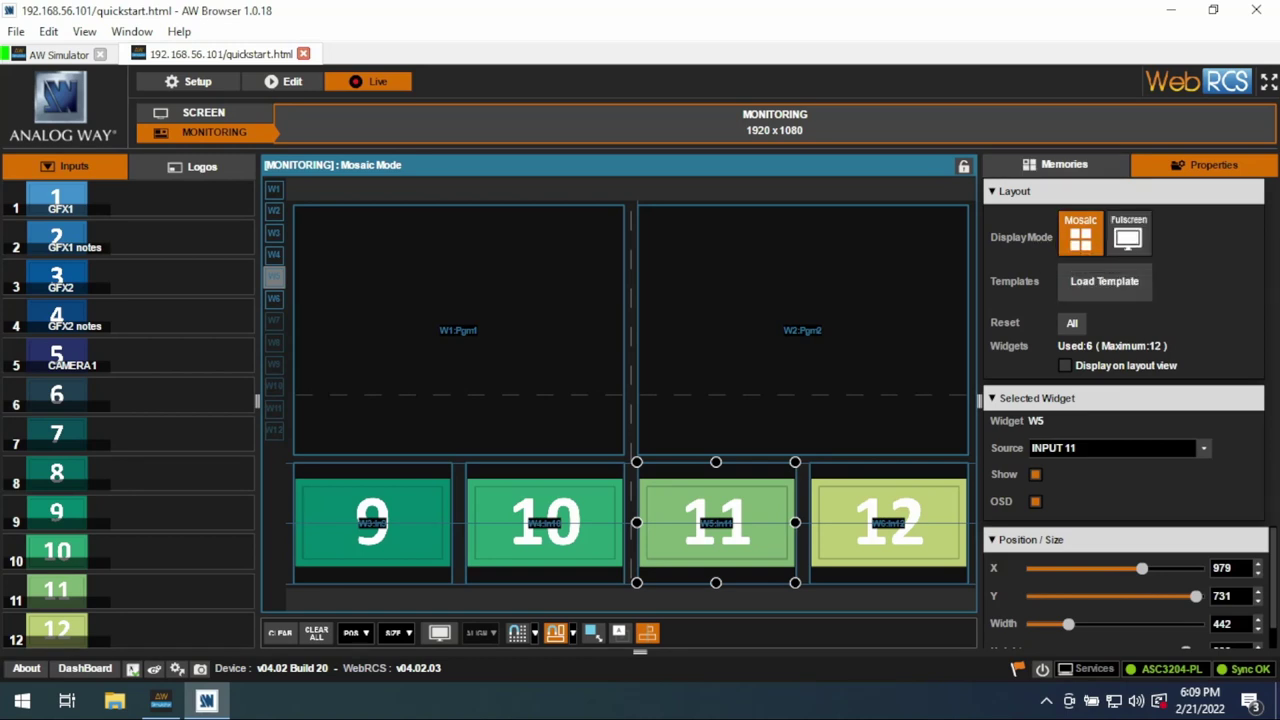
# Save the six-widget monitoring layout as monitoring memory 2.
pyautogui.click(1060, 164)
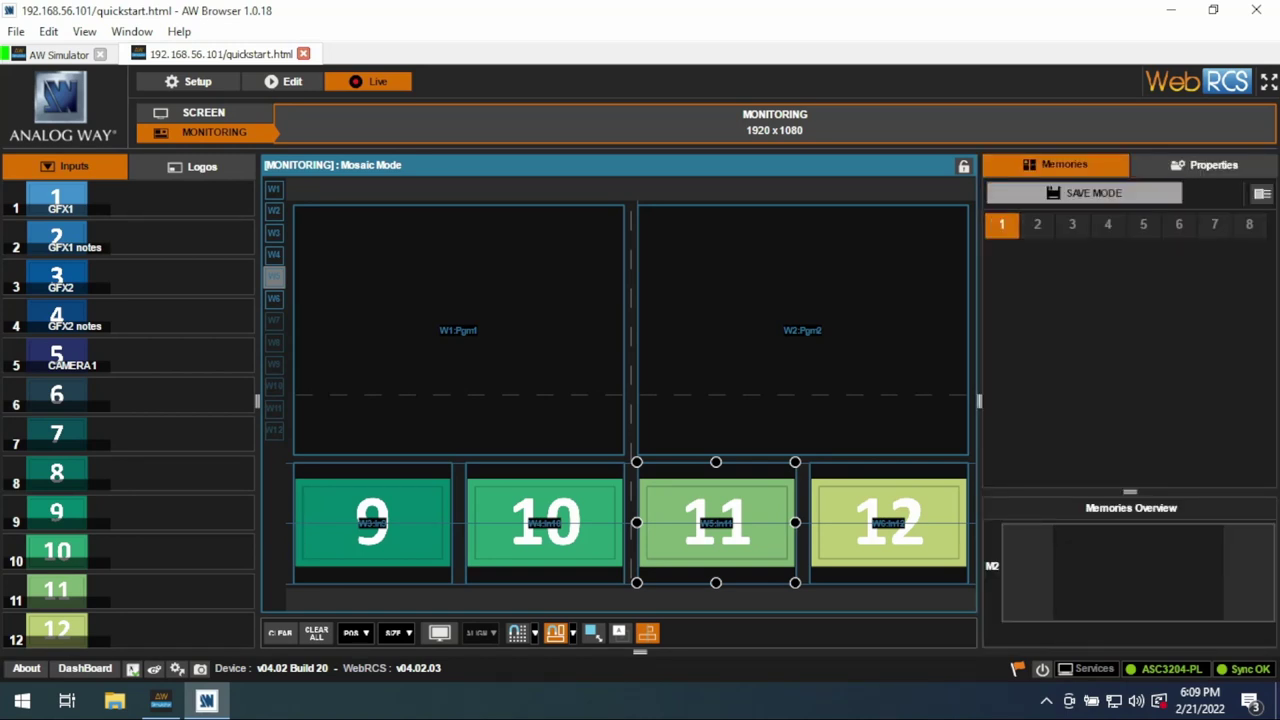
pyautogui.click(1037, 224)
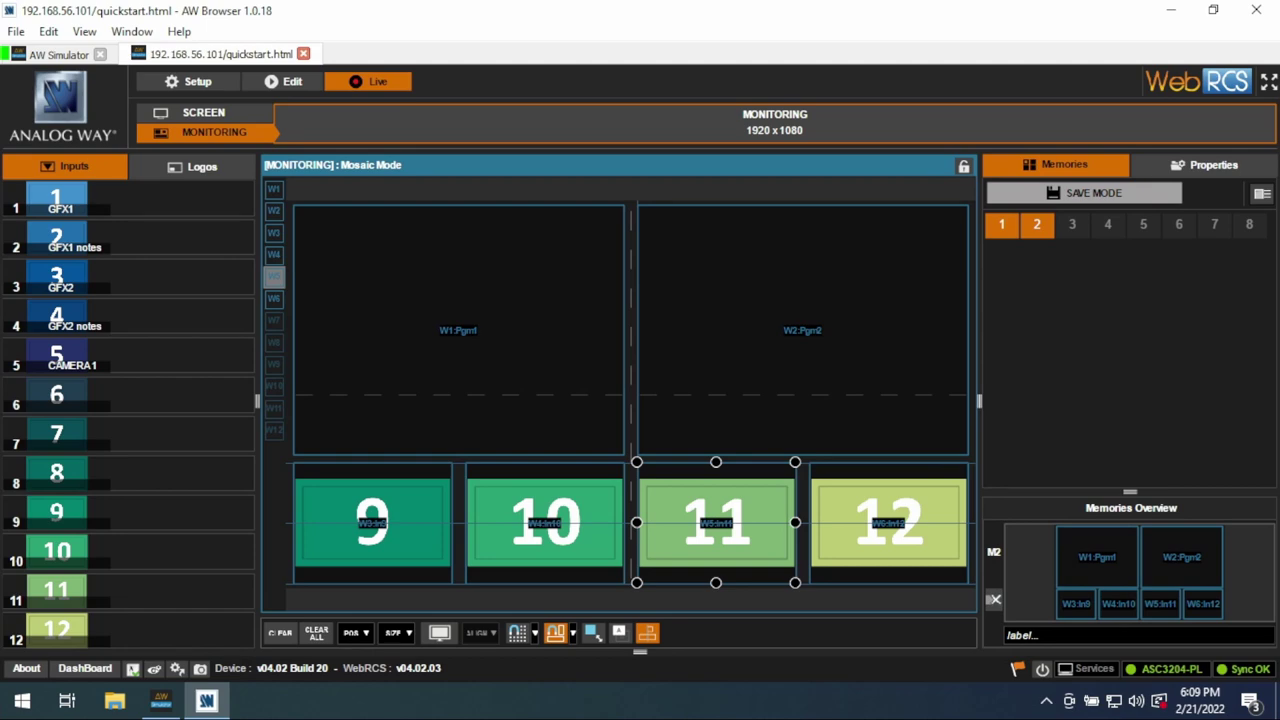
# Try the monitoring output's Fullscreen display mode and switch it back to Mosaic.
pyautogui.click(1208, 165)
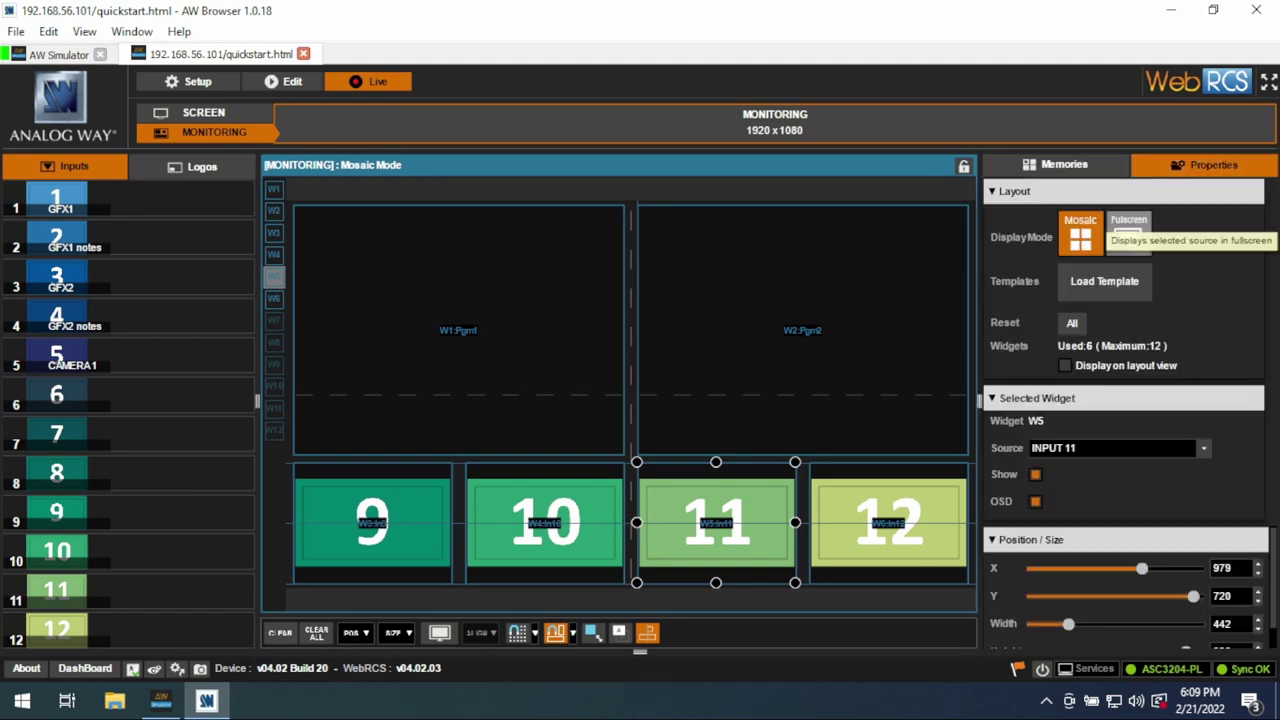
pyautogui.click(1128, 235)
pyautogui.click(1080, 237)
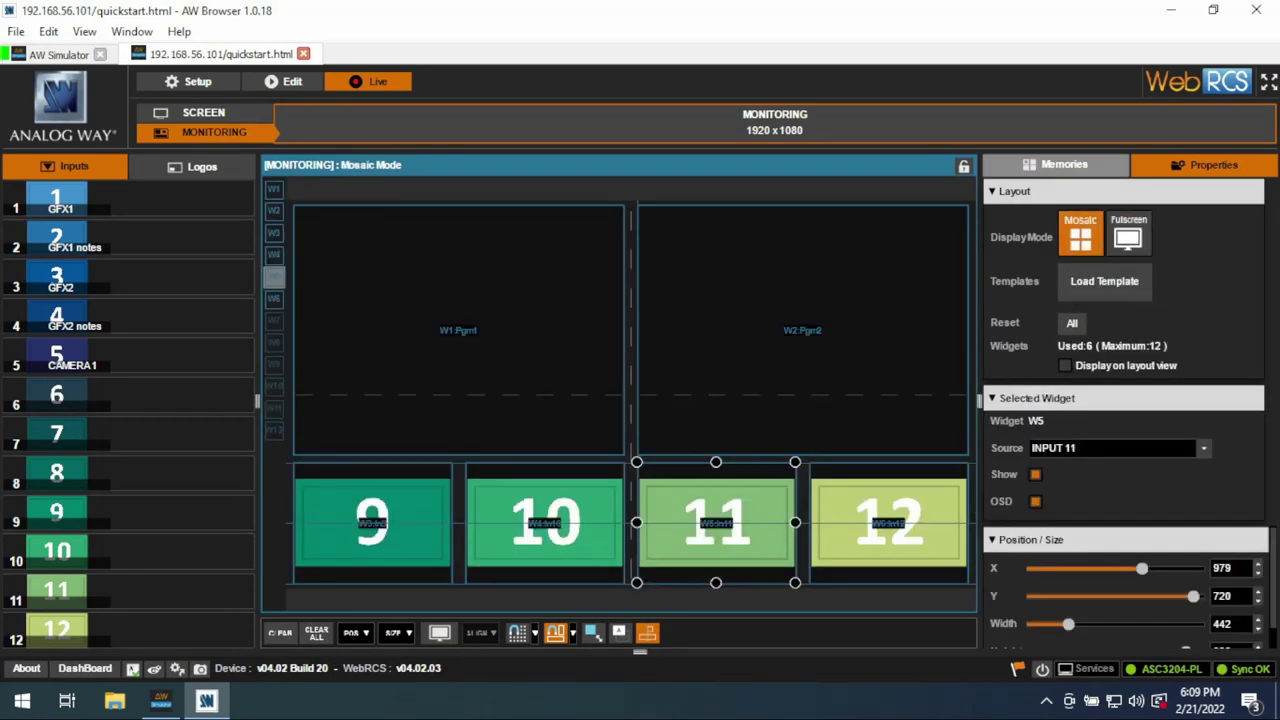
pyautogui.click(1055, 165)
# Return to the live monitoring output and recall monitoring memory 1.
pyautogui.click(282, 81)
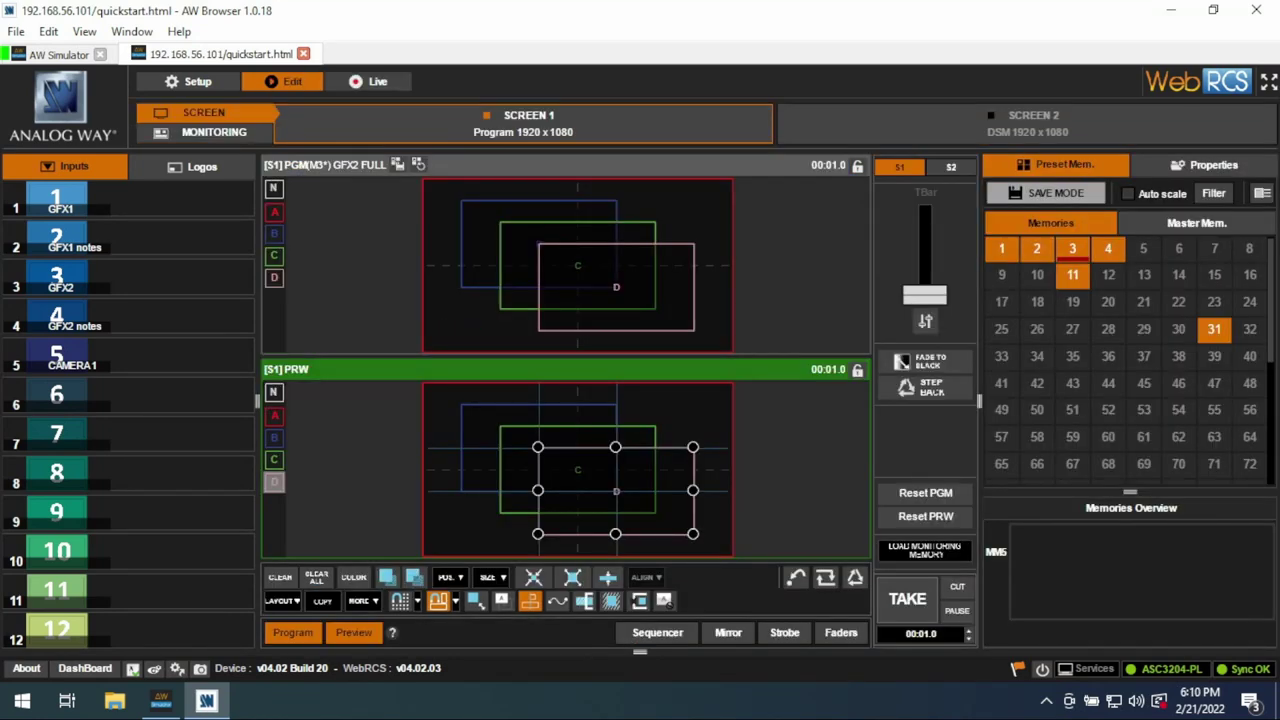
pyautogui.click(368, 81)
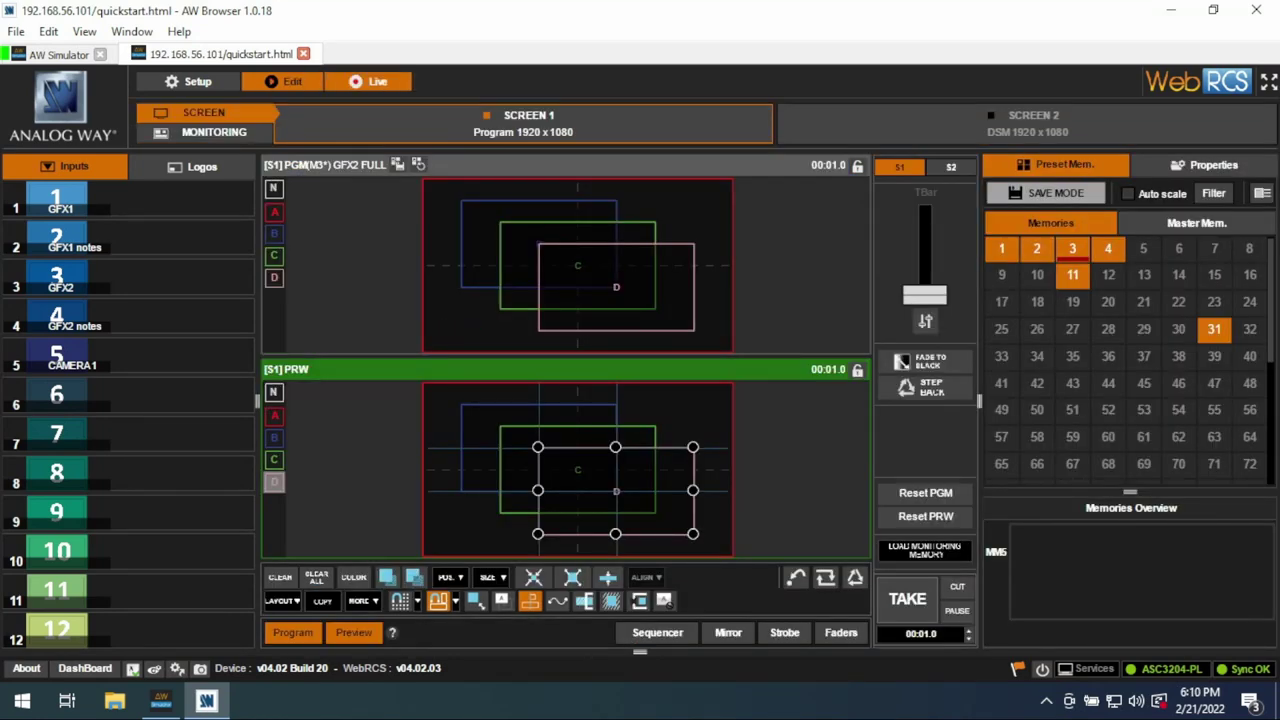
pyautogui.click(204, 112)
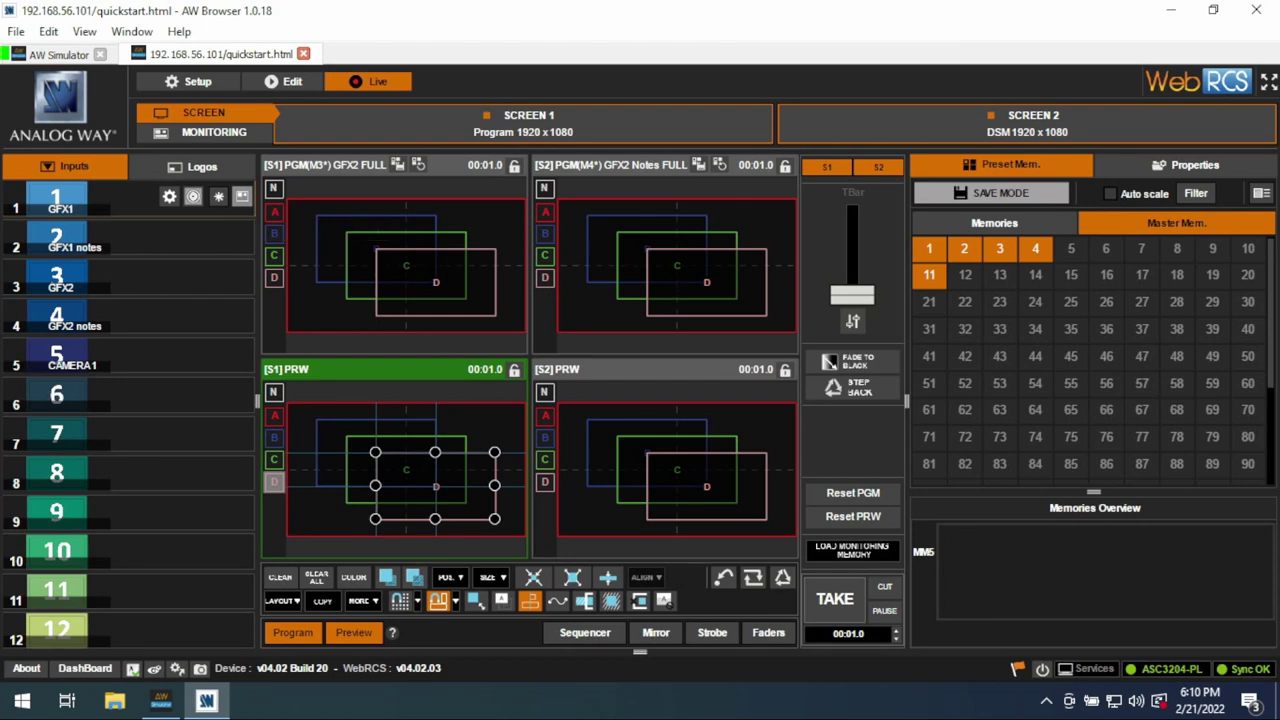
pyautogui.click(213, 132)
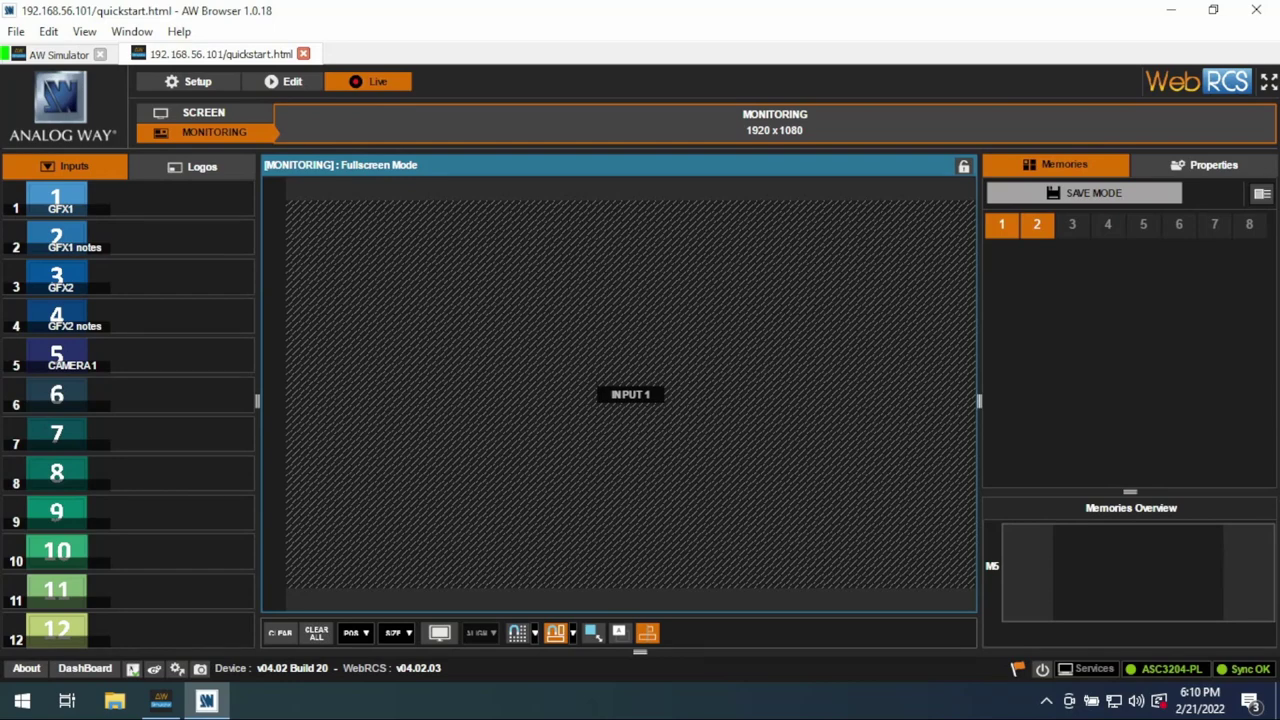
pyautogui.click(1036, 225)
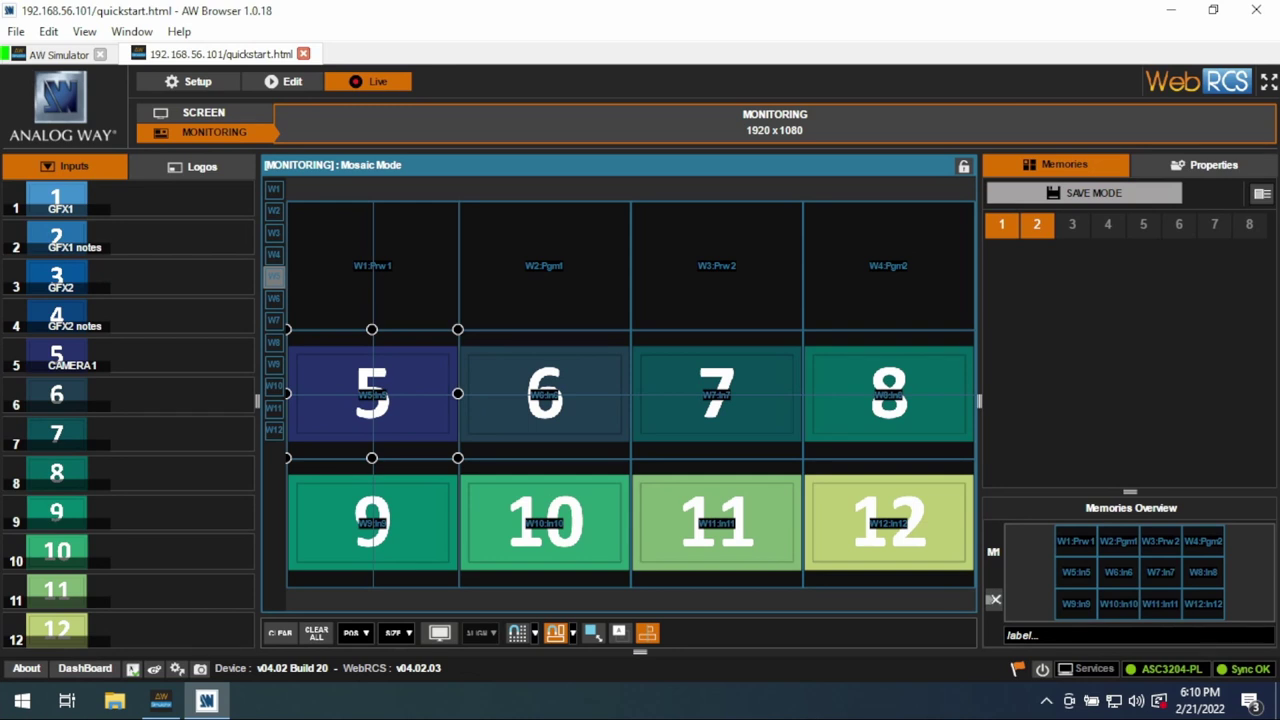
# Try widening monitoring widget W6 over widget W5 and restore its original size.
pyautogui.click(544, 394)
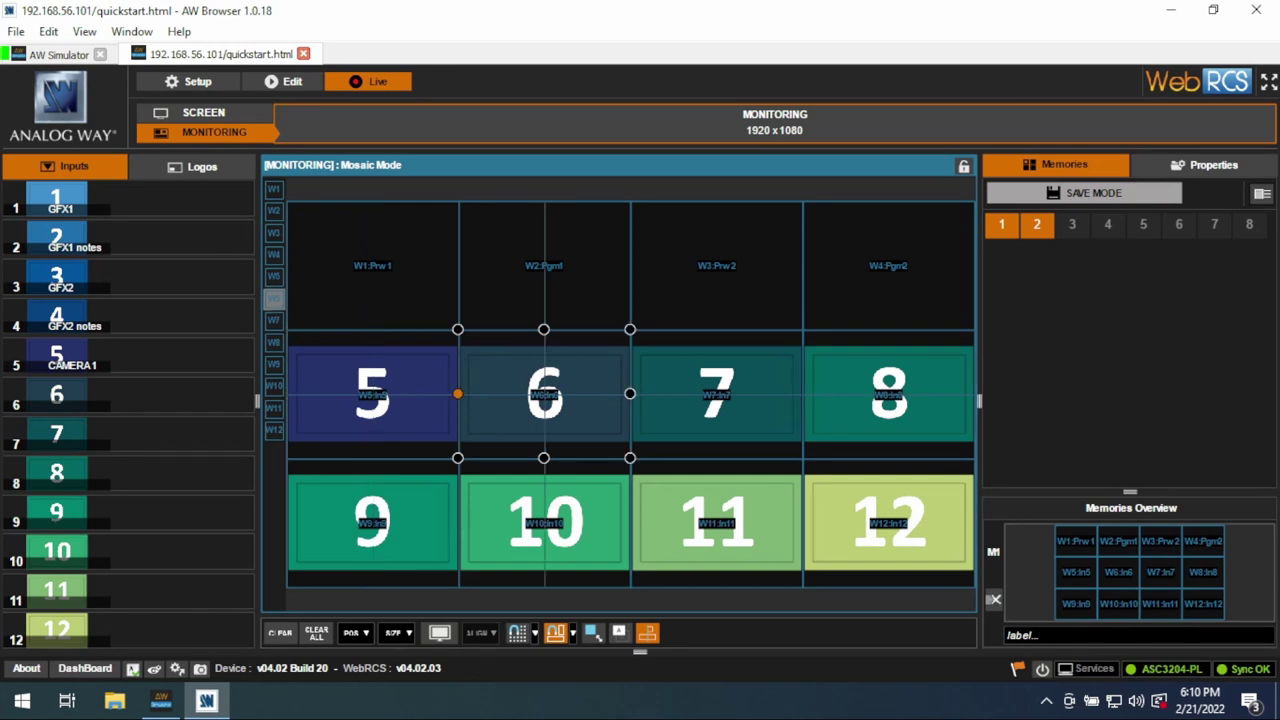
pyautogui.moveTo(457, 393); pyautogui.dragTo(427, 393)
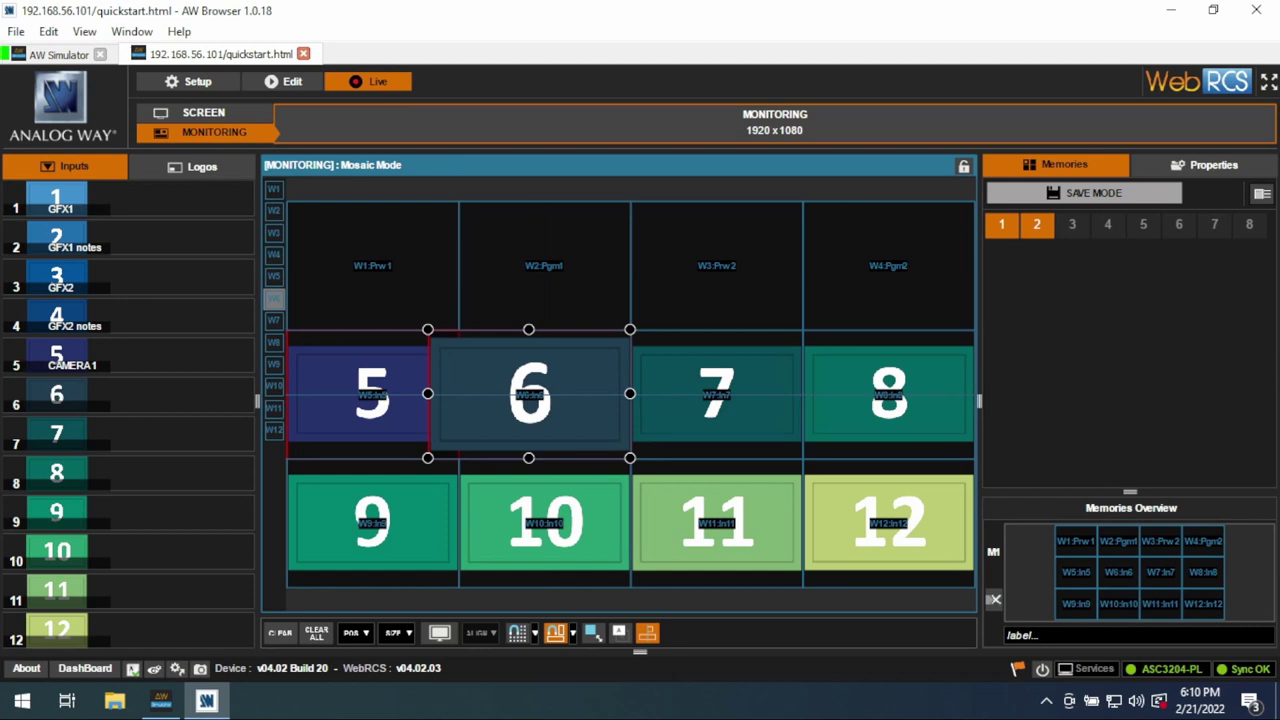
pyautogui.moveTo(428, 393); pyautogui.dragTo(458, 393)
pyautogui.press('Escape')
pyautogui.click(547, 394)
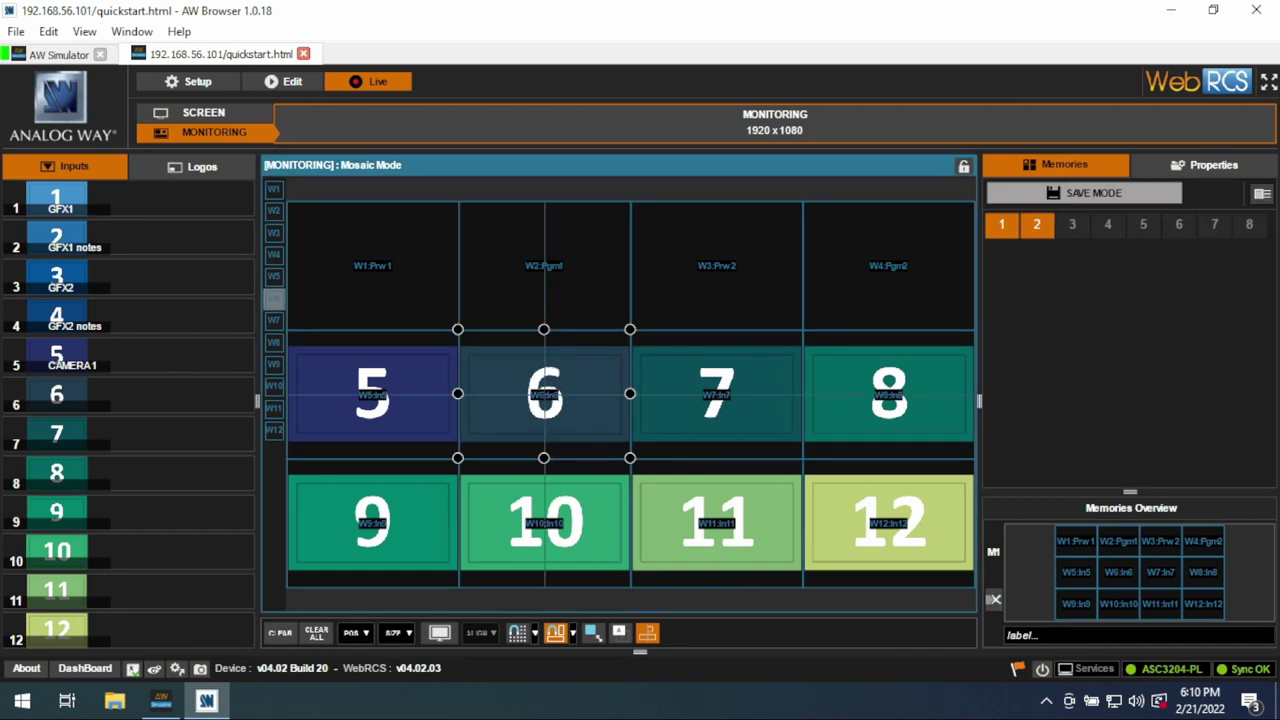
pyautogui.click(372, 394)
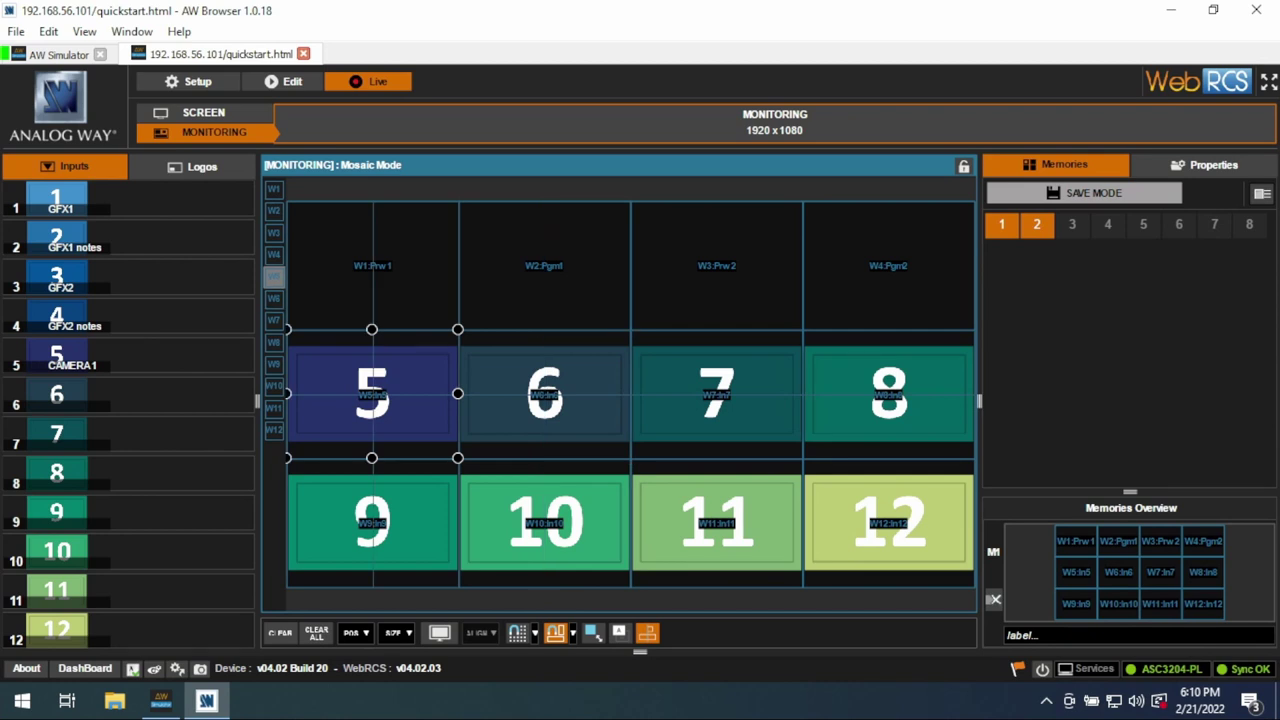
pyautogui.click(544, 394)
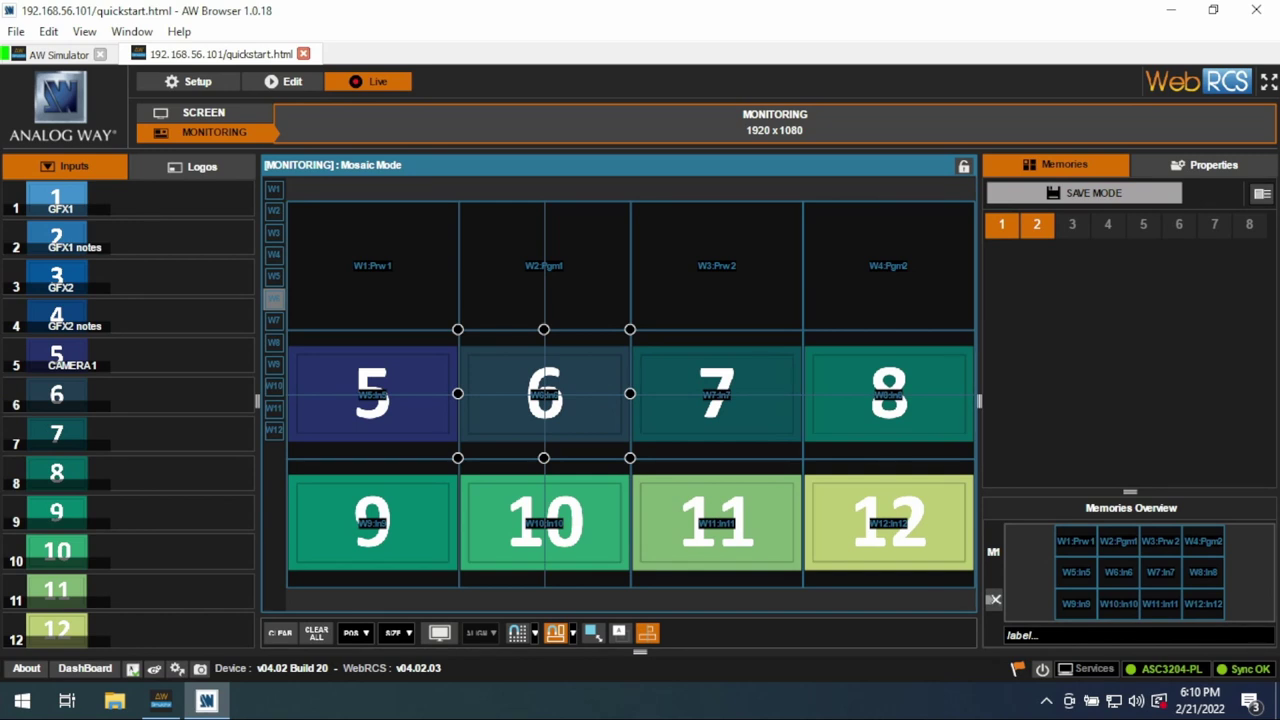
# Look over the screen editing view, the setup's Erase Memories page, the monitoring layout properties and the live screen view.
pyautogui.click(283, 81)
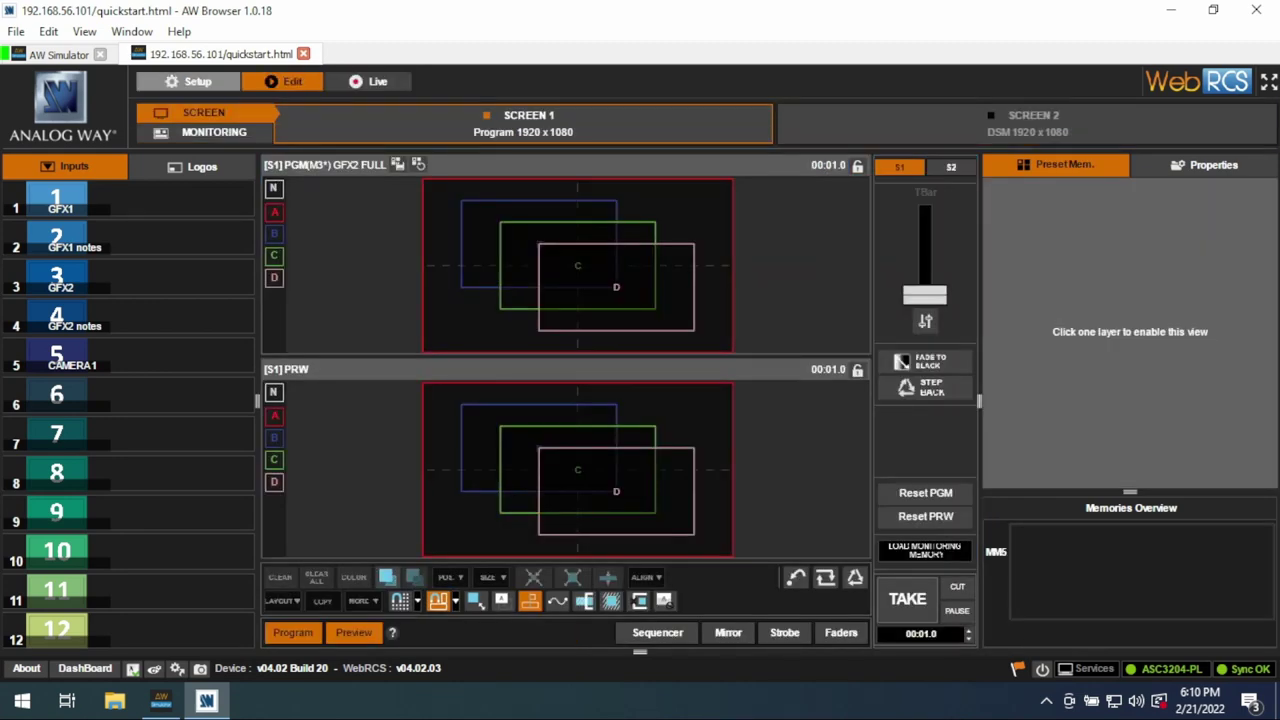
pyautogui.click(188, 81)
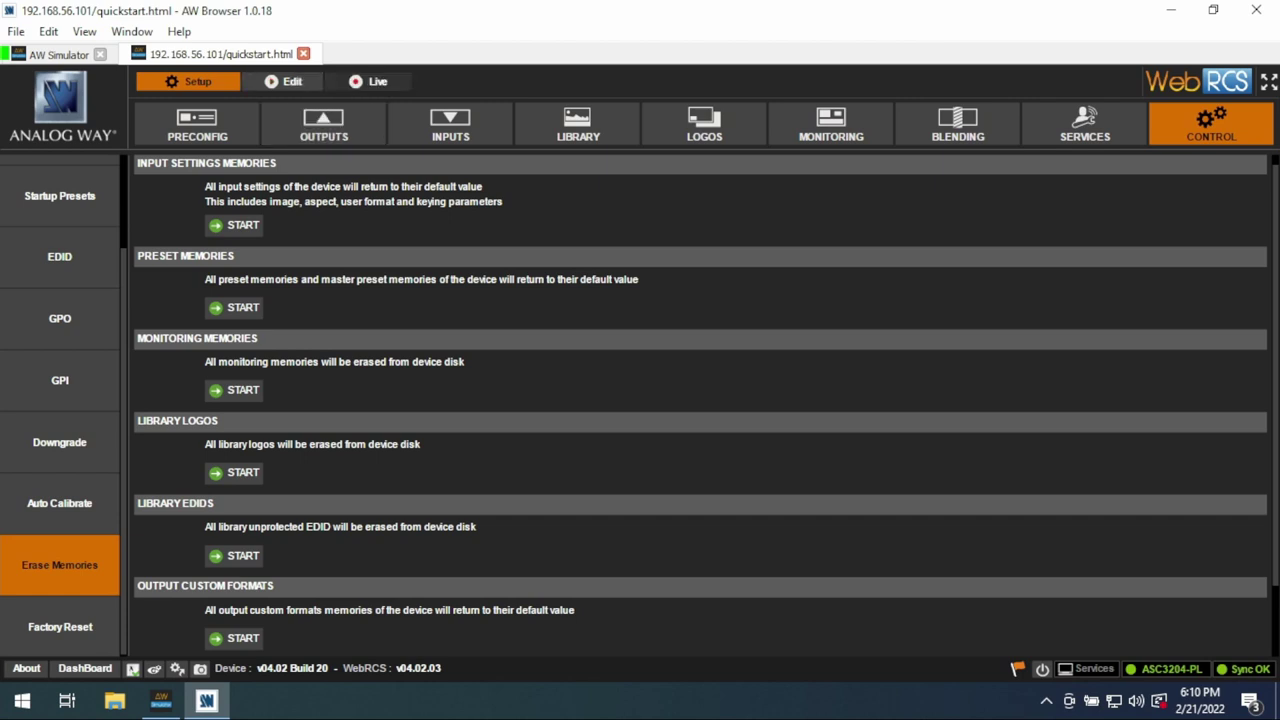
pyautogui.click(370, 81)
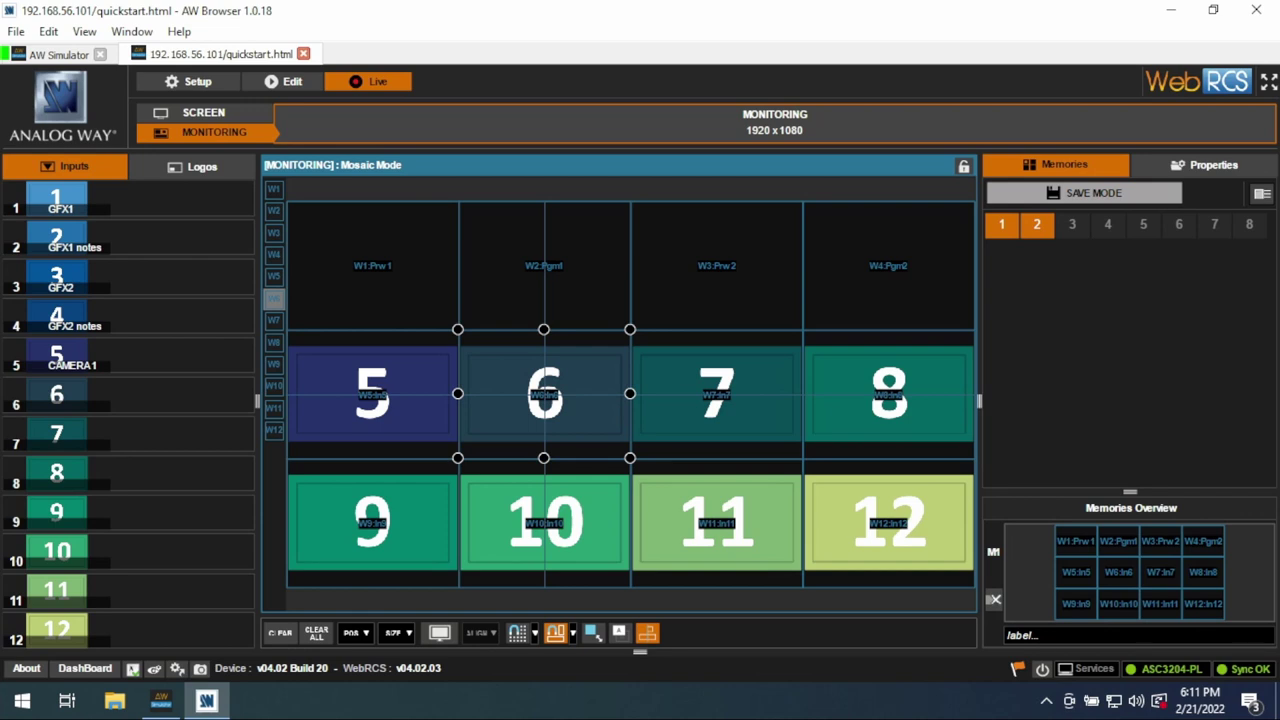
pyautogui.click(1205, 164)
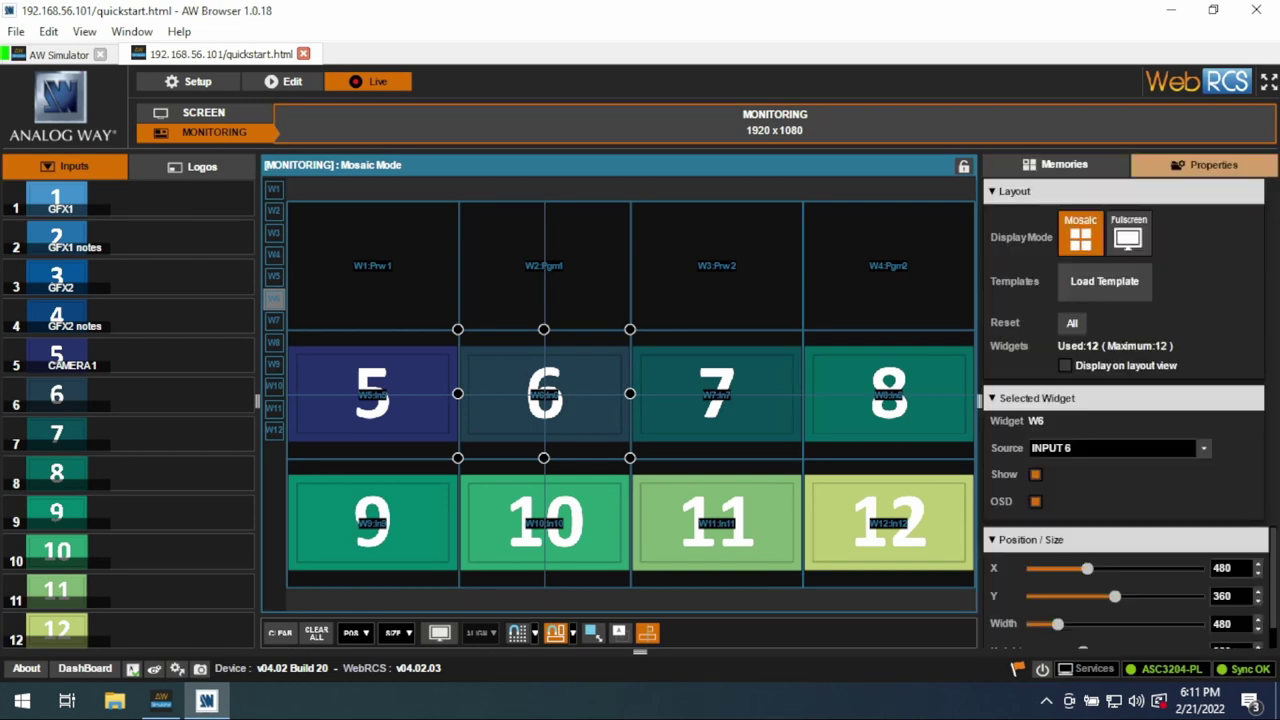
pyautogui.click(205, 112)
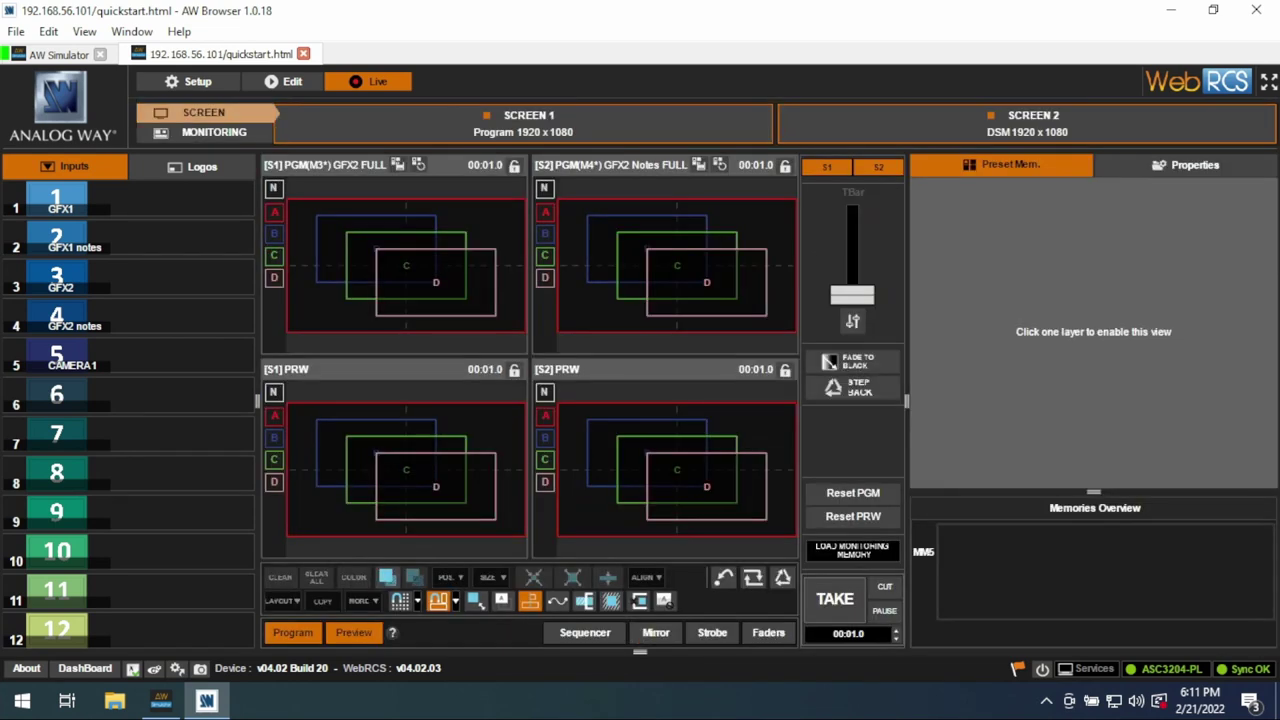
pyautogui.click(1195, 164)
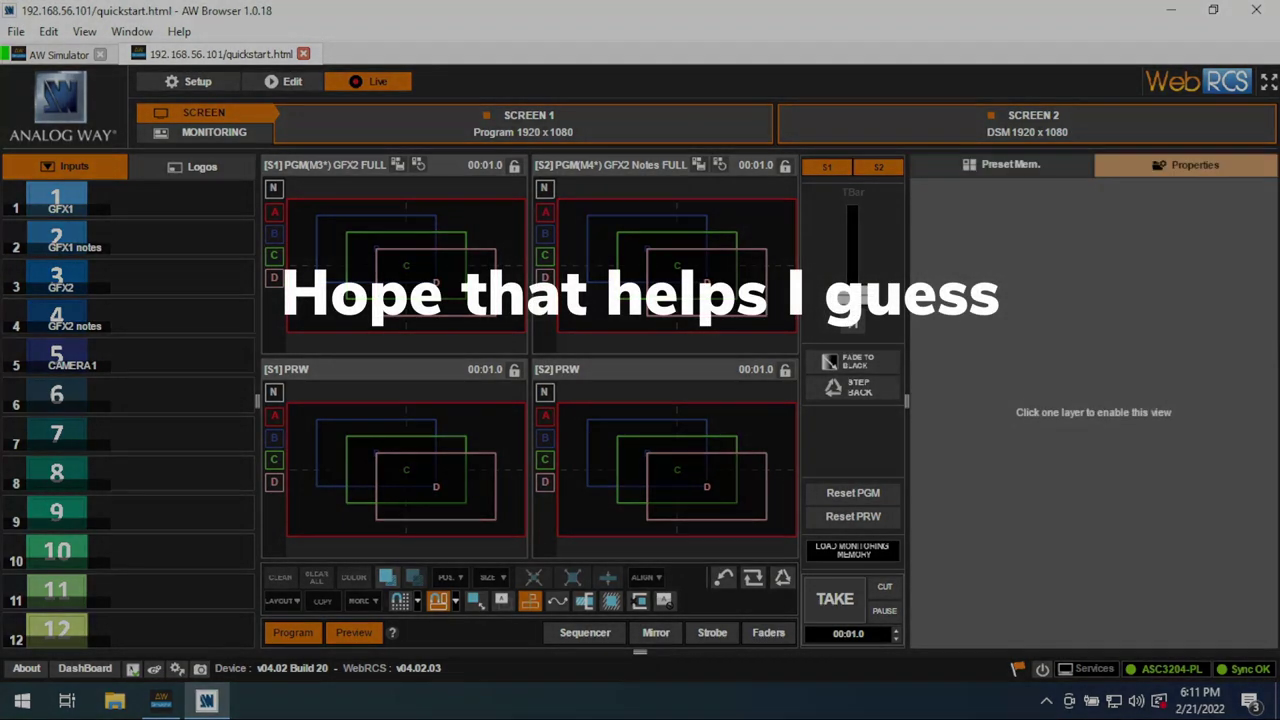